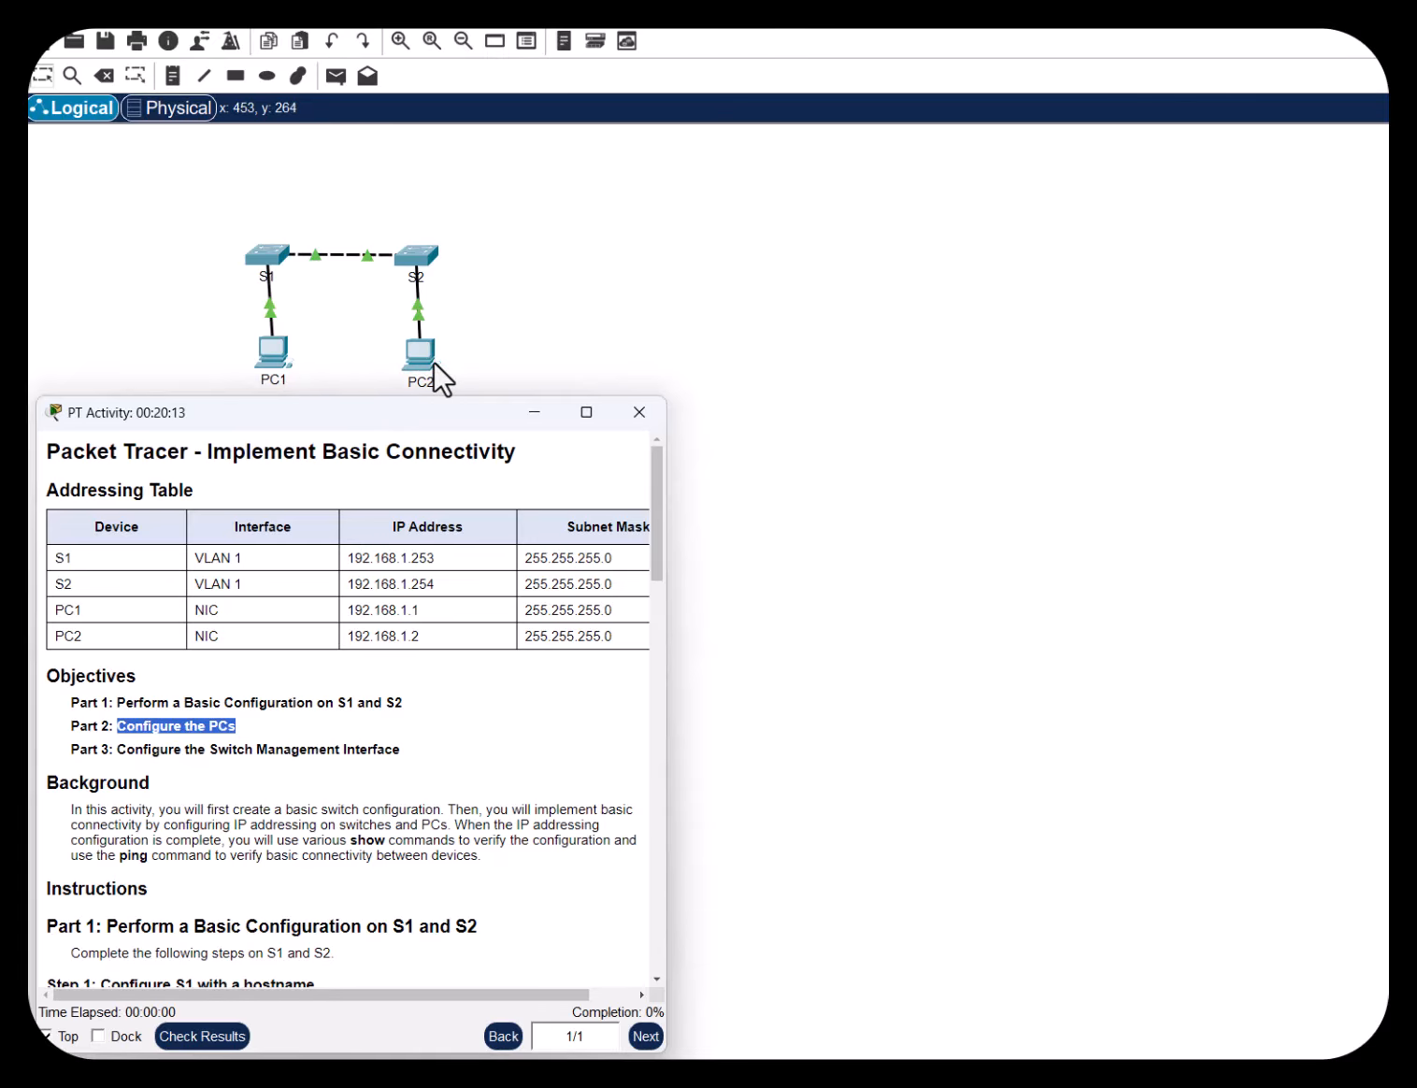
# Highlight the Part 3 objective and Background sentences on IP addressing, show commands and ping
pyautogui.click(439, 752)
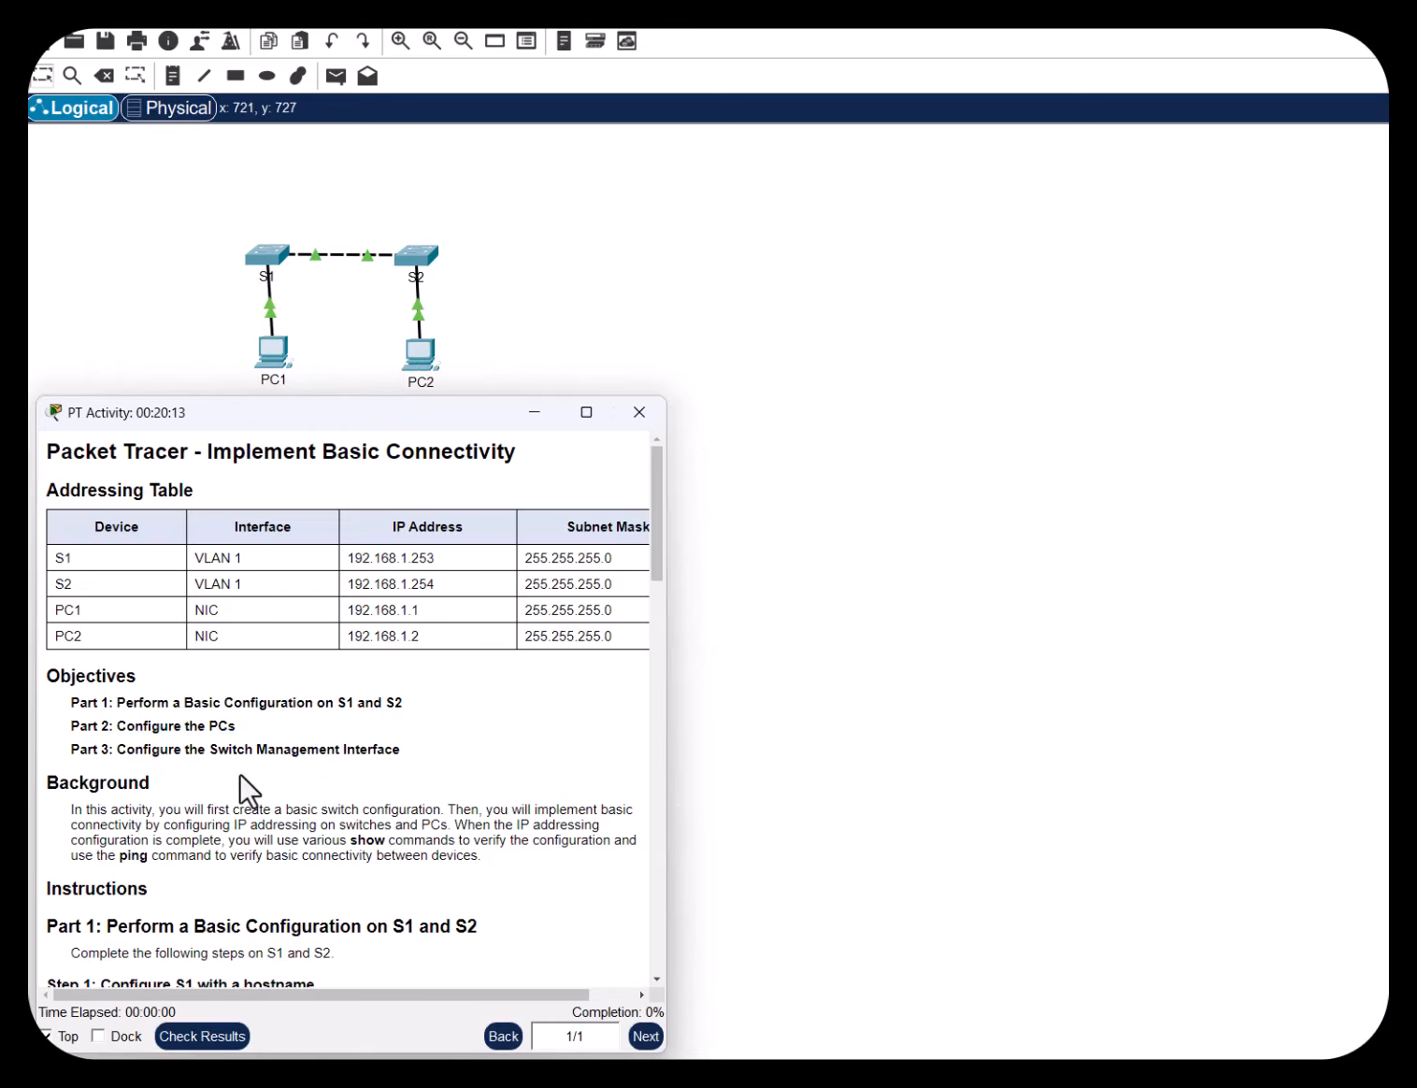
pyautogui.moveTo(199, 750); pyautogui.dragTo(402, 749)
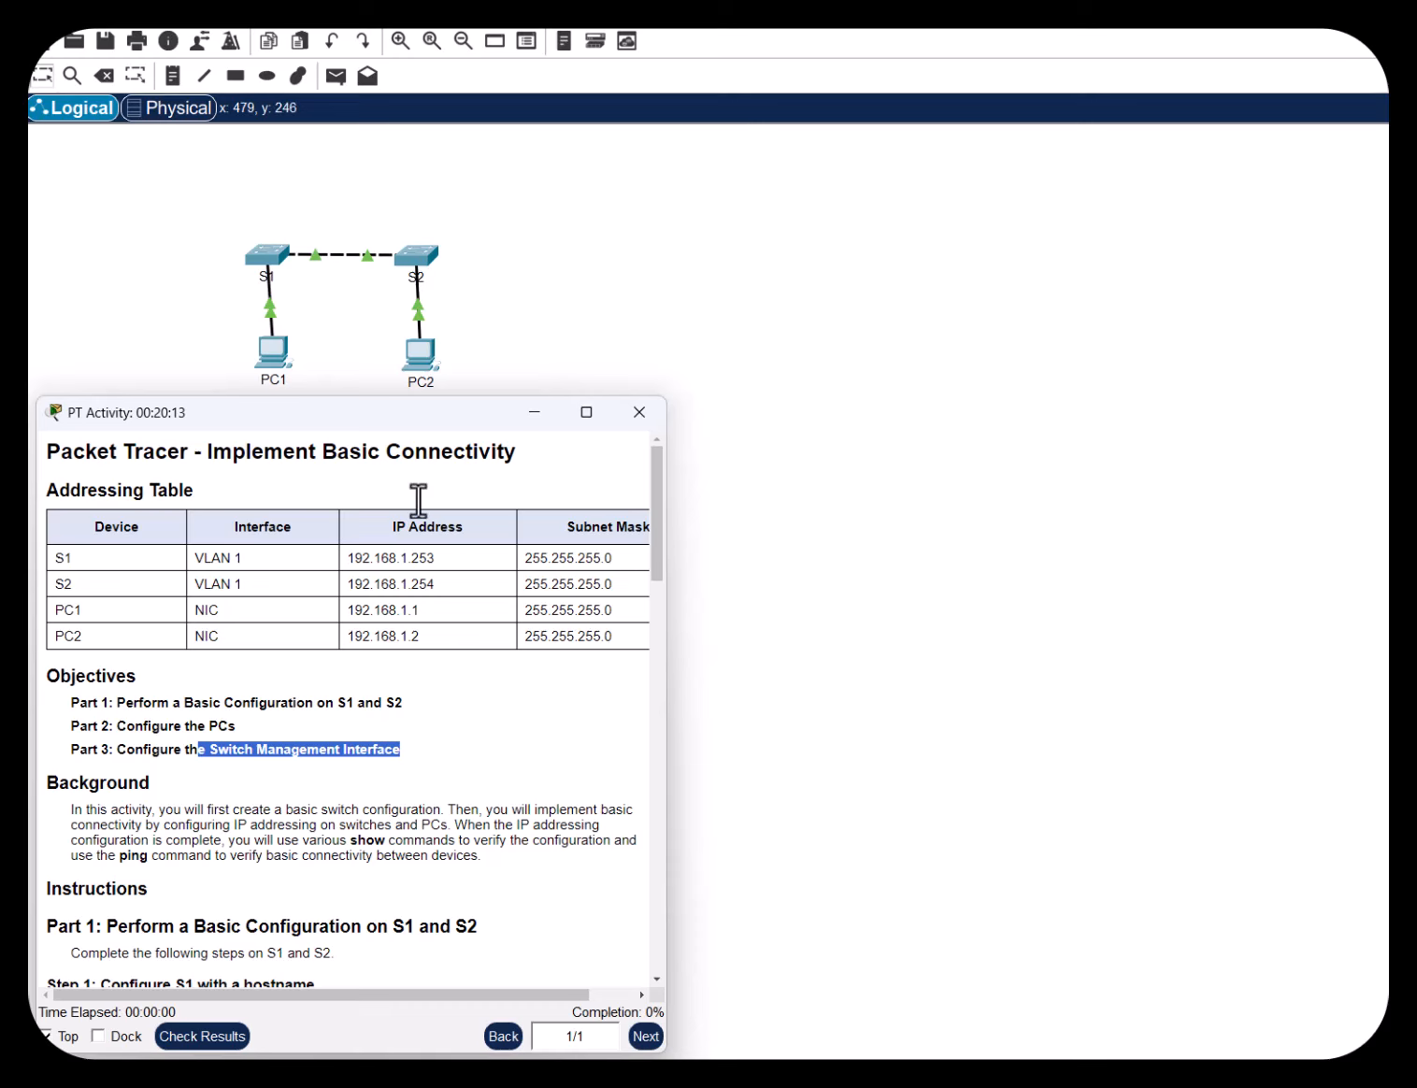
pyautogui.scroll(-3, 489, 649)
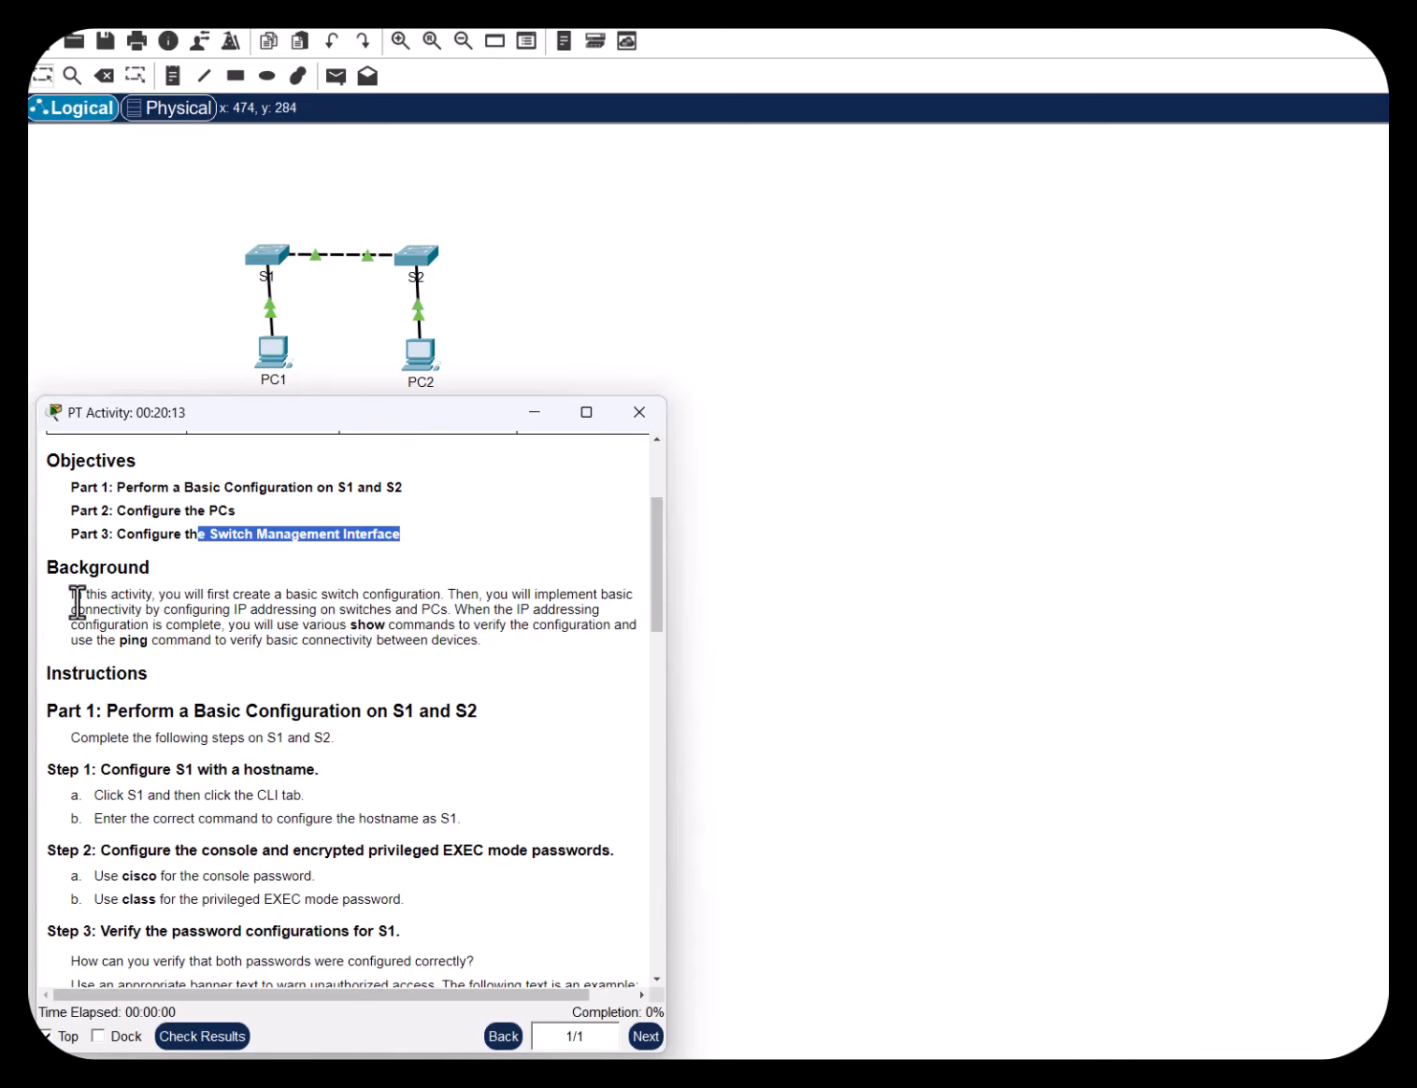
pyautogui.moveTo(75, 593); pyautogui.dragTo(557, 598)
pyautogui.moveTo(457, 998); pyautogui.dragTo(361, 998)
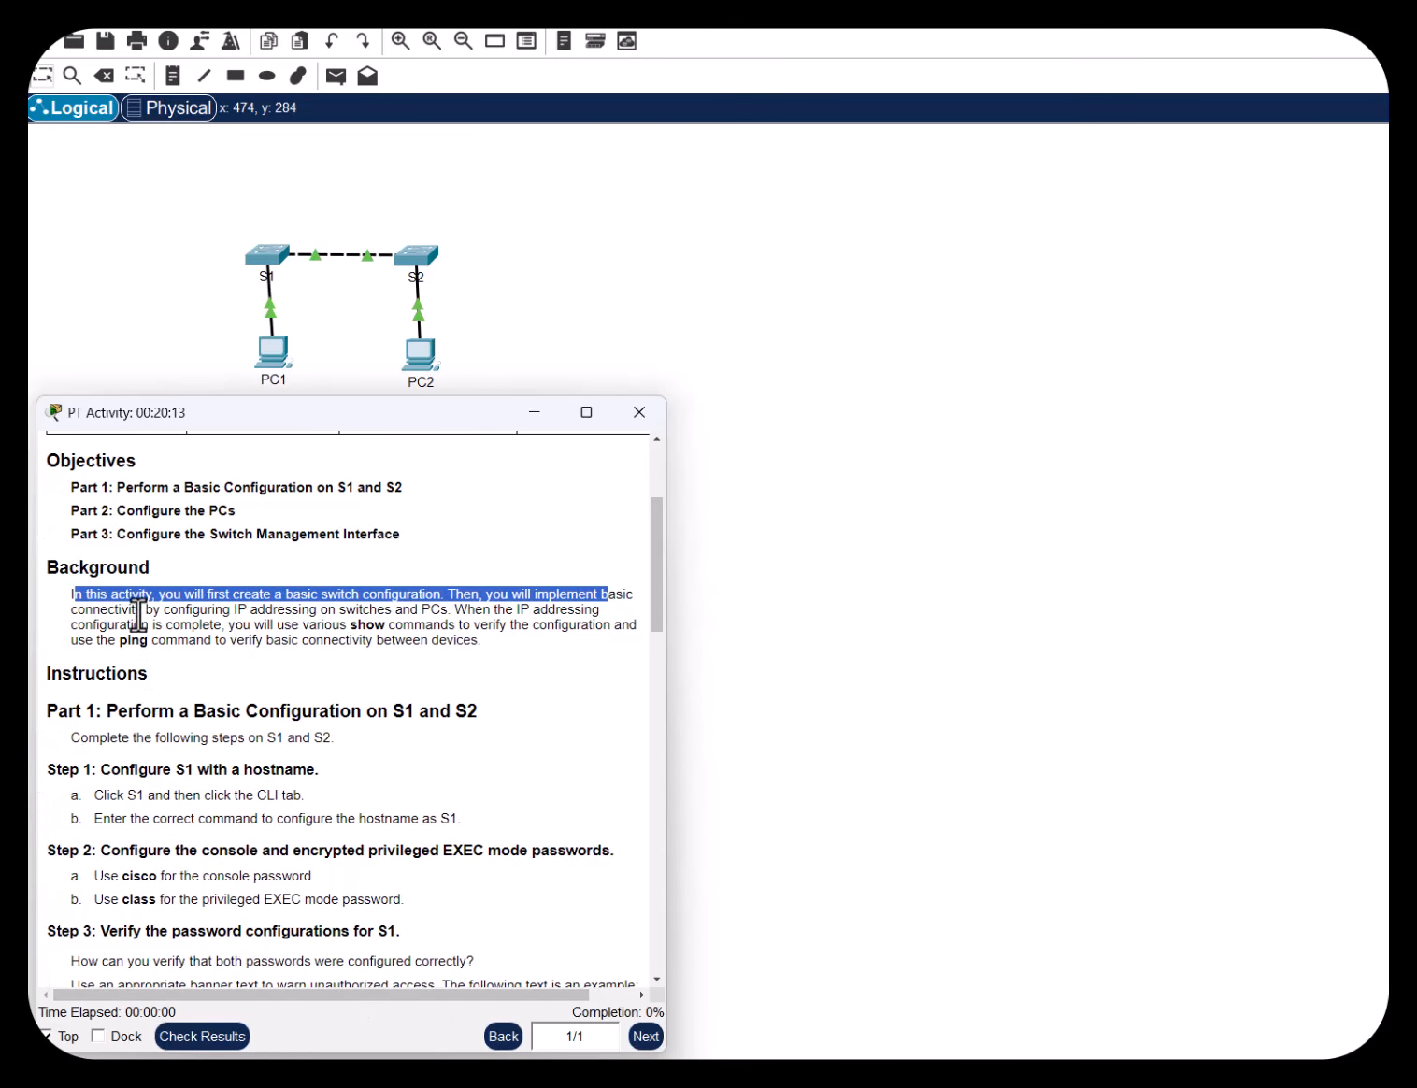
pyautogui.moveTo(142, 610); pyautogui.dragTo(455, 613)
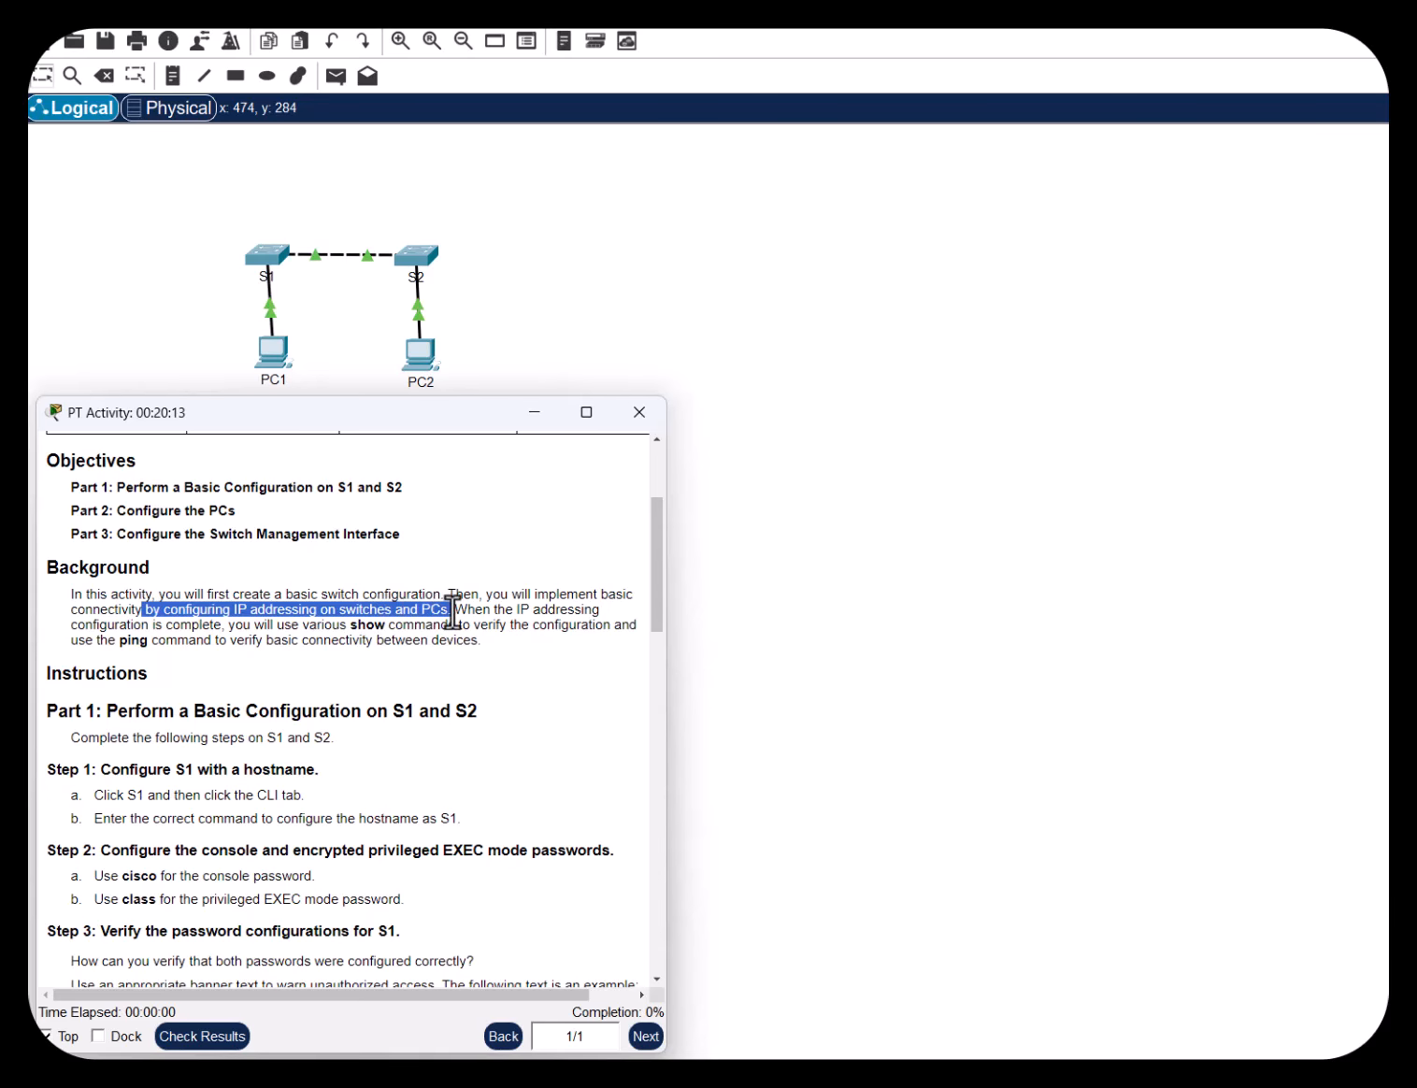
pyautogui.moveTo(478, 613); pyautogui.dragTo(483, 615)
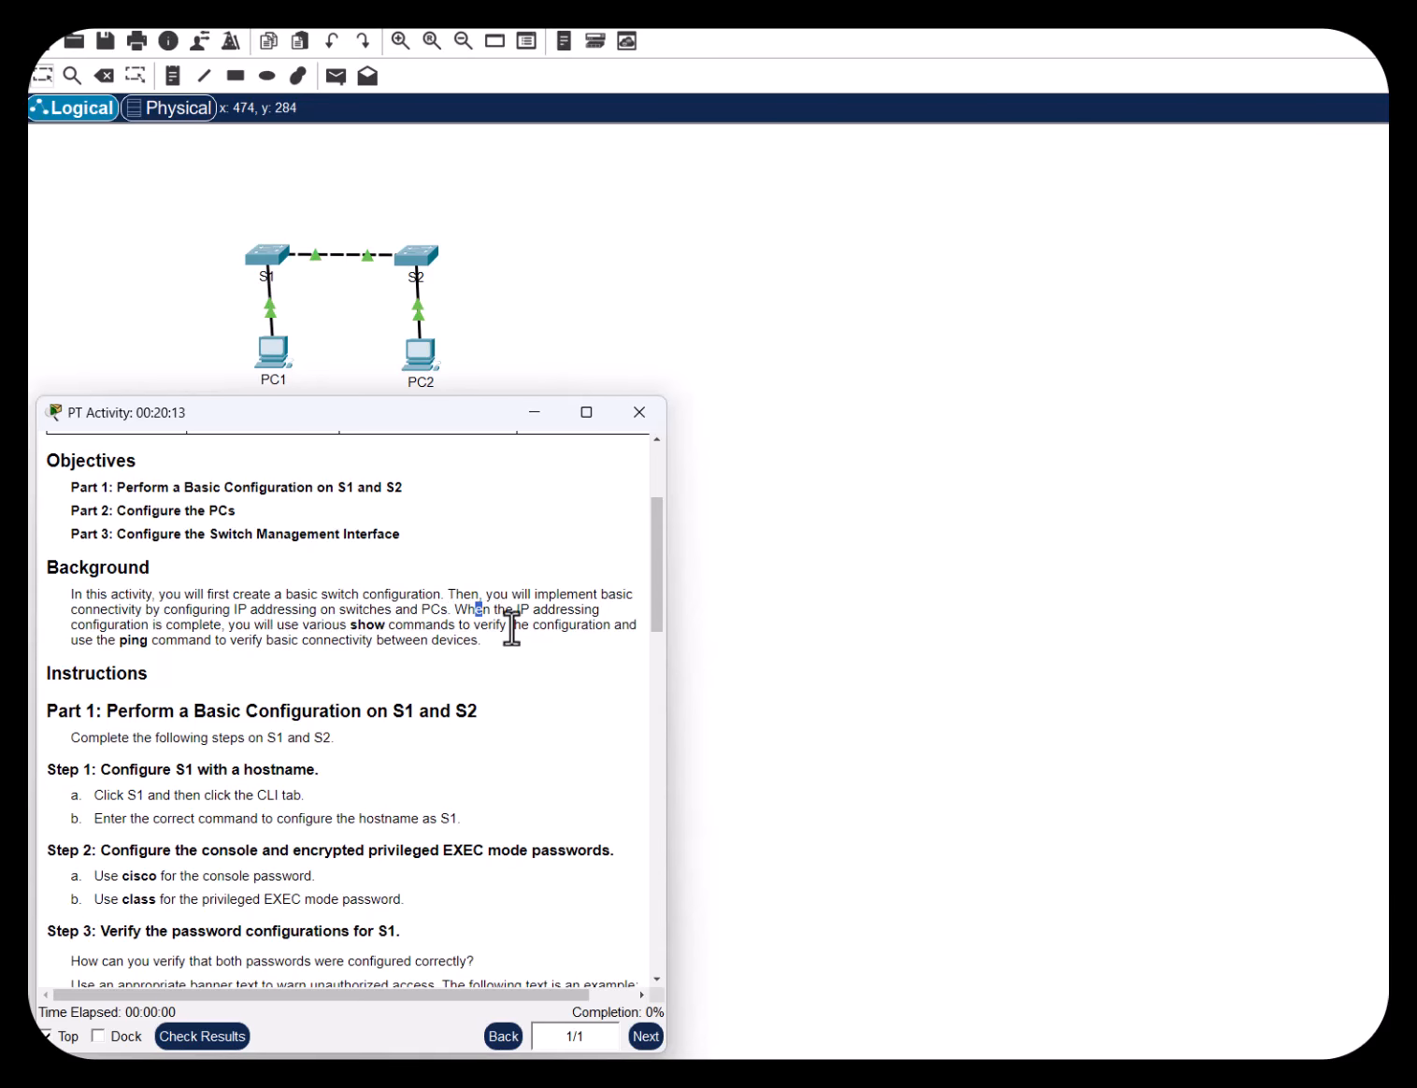
pyautogui.moveTo(77, 625); pyautogui.dragTo(622, 631)
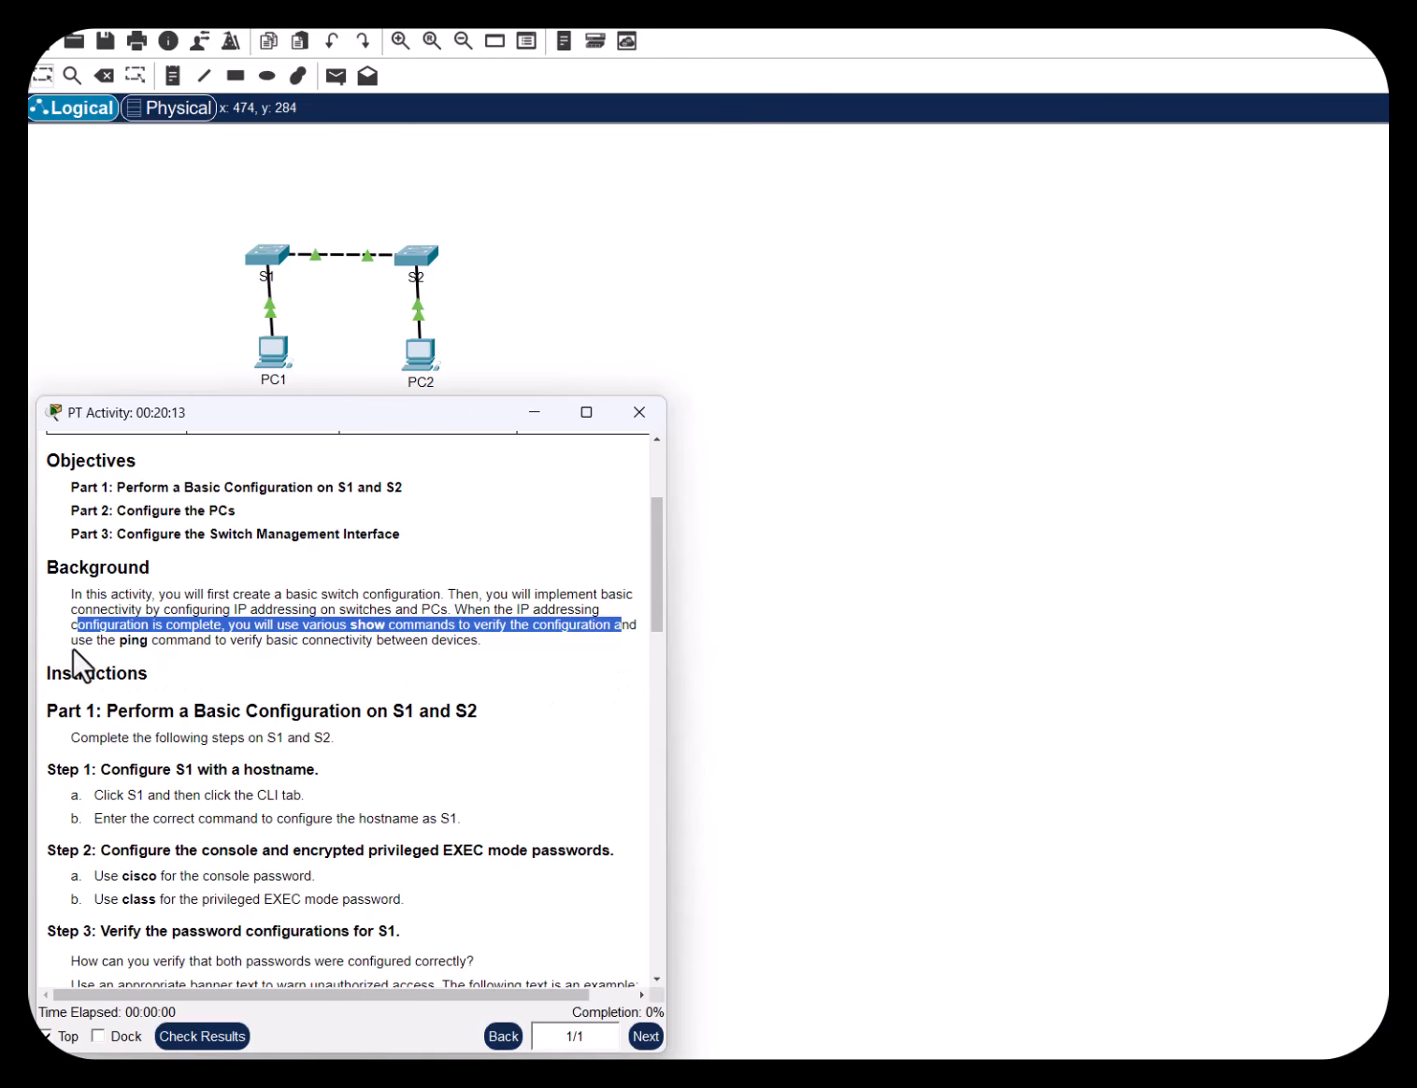
pyautogui.moveTo(83, 643); pyautogui.dragTo(480, 643)
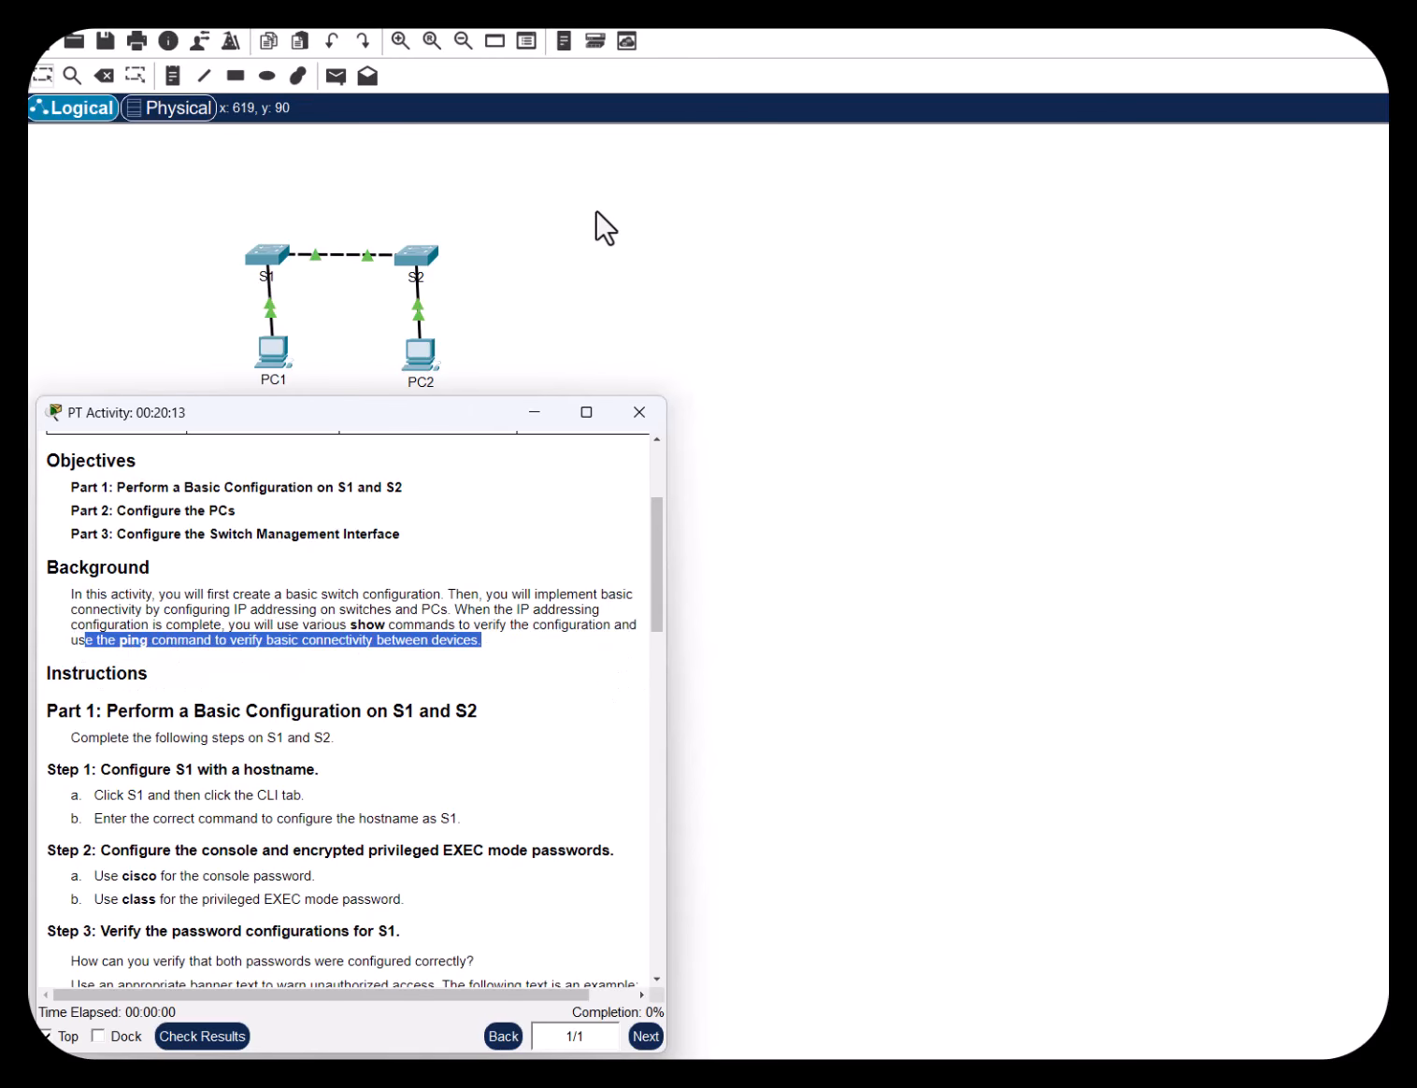
pyautogui.click(539, 679)
# Highlight the Part 1 heading and the Step 1 hostname task in the instructions
pyautogui.scroll(-3, 589, 654)
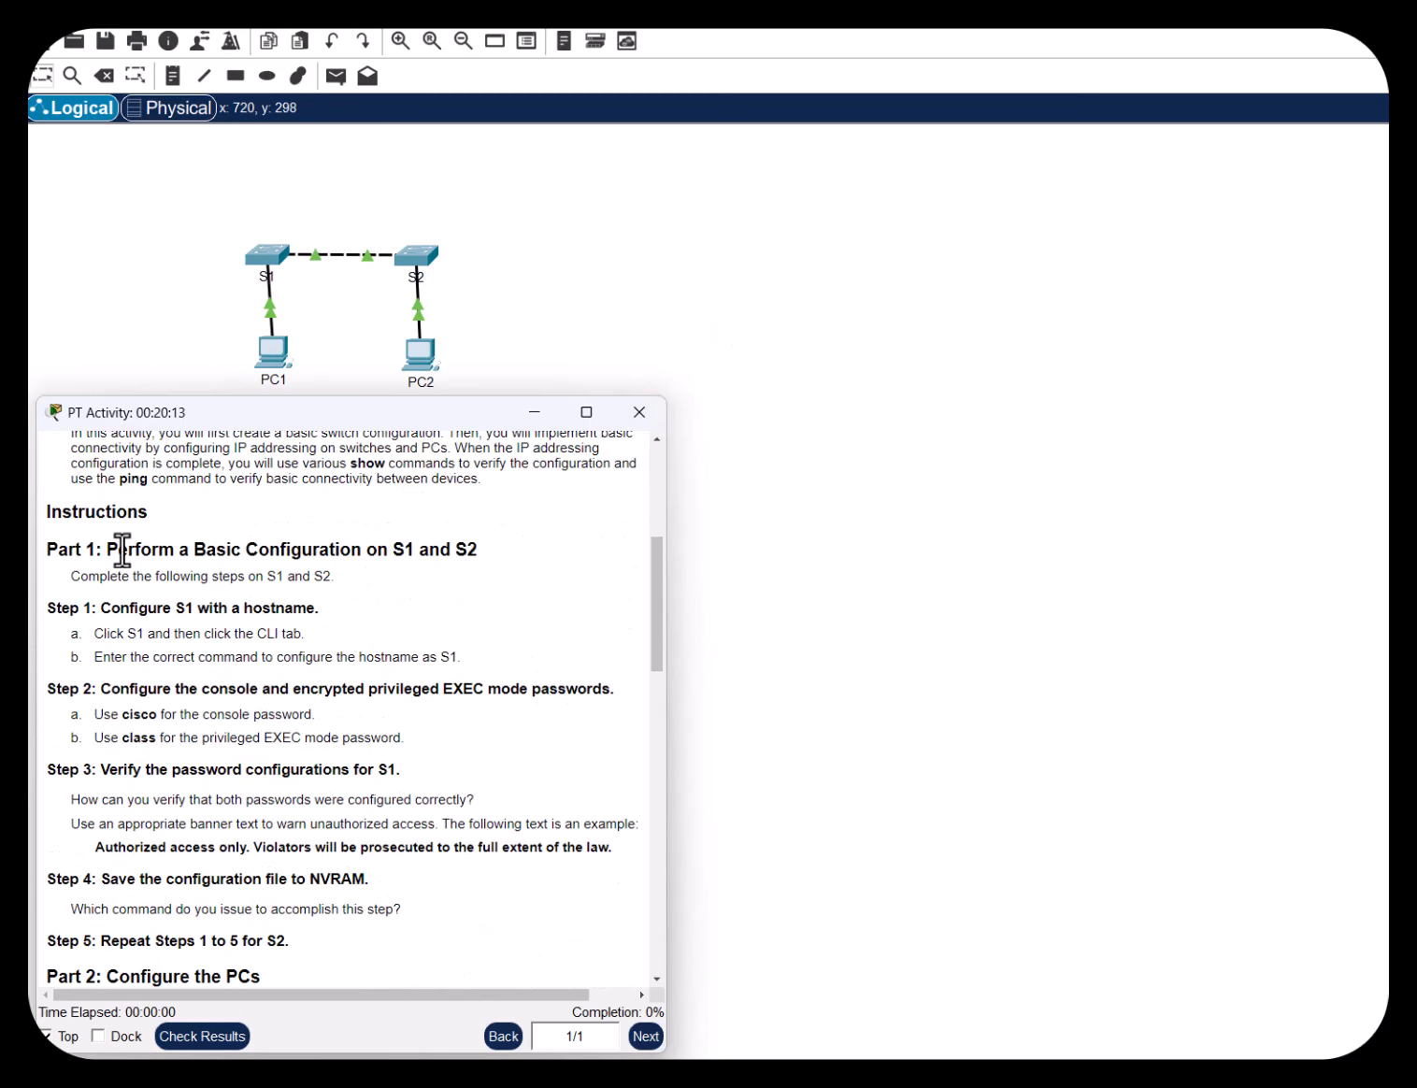
pyautogui.moveTo(119, 550); pyautogui.dragTo(477, 551)
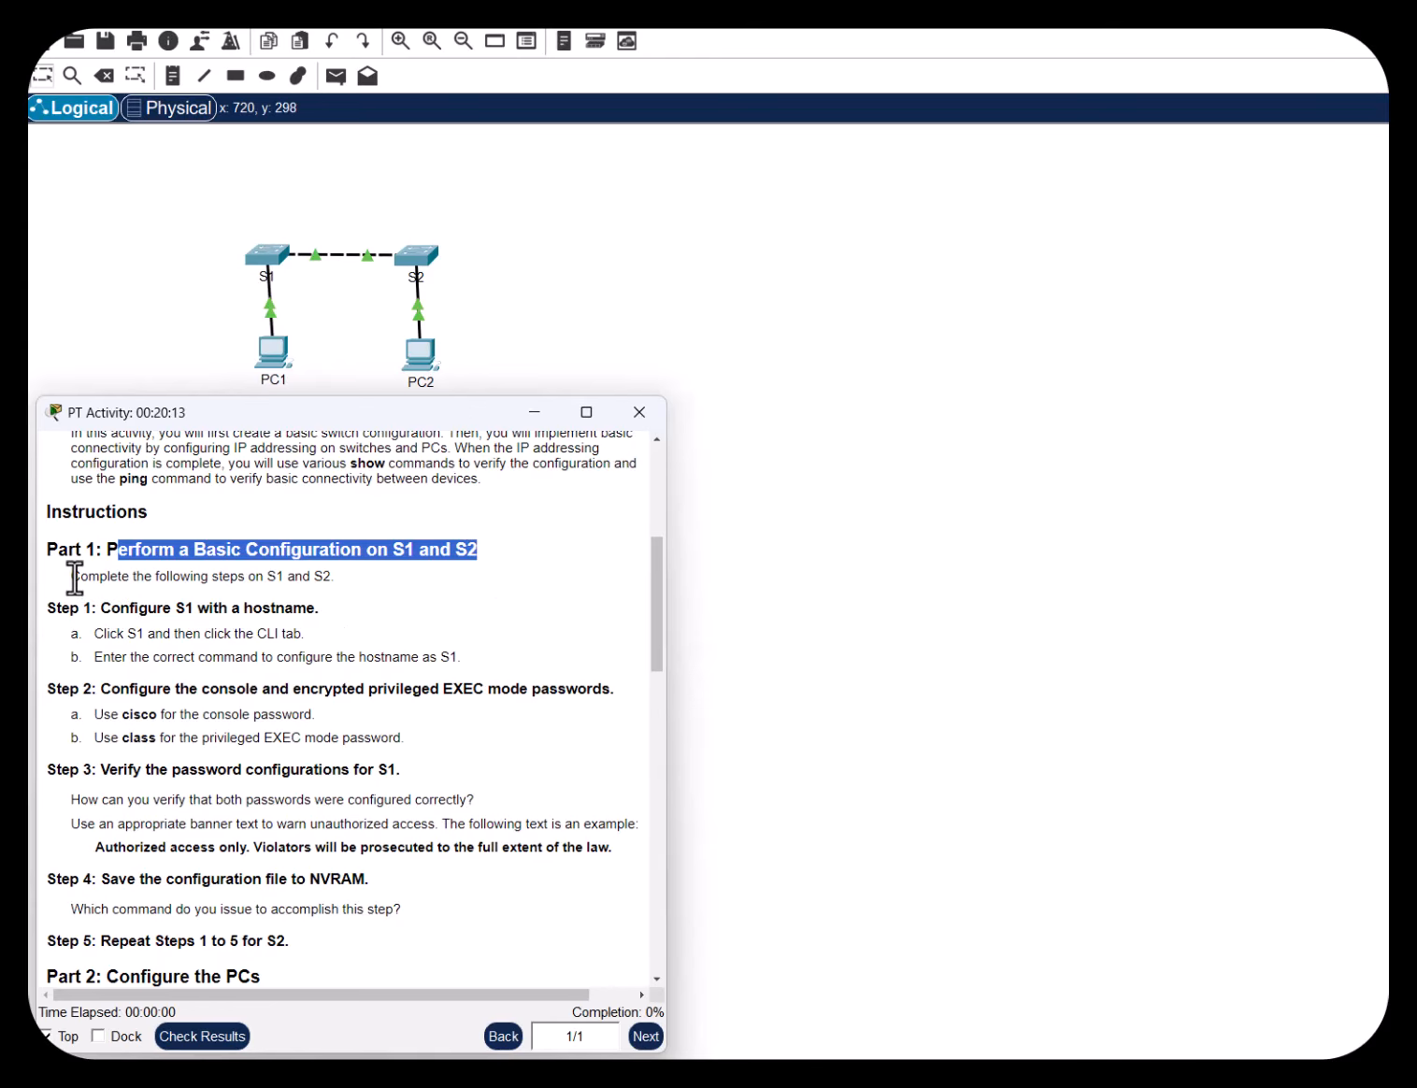
pyautogui.moveTo(74, 578); pyautogui.dragTo(351, 582)
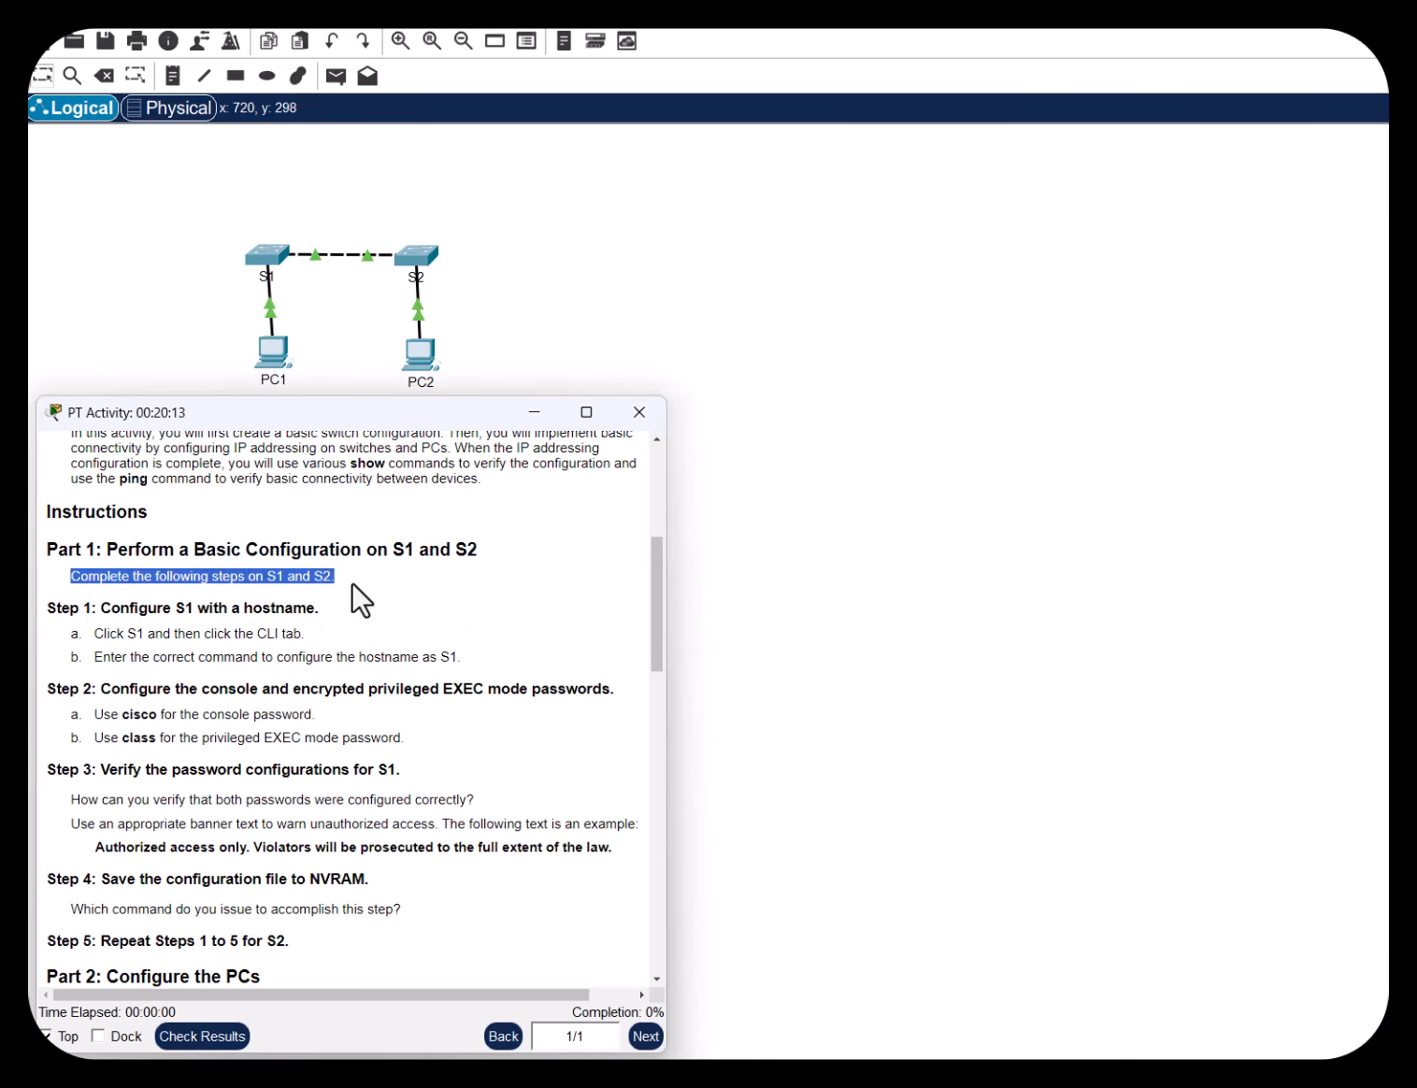
pyautogui.click(99, 605)
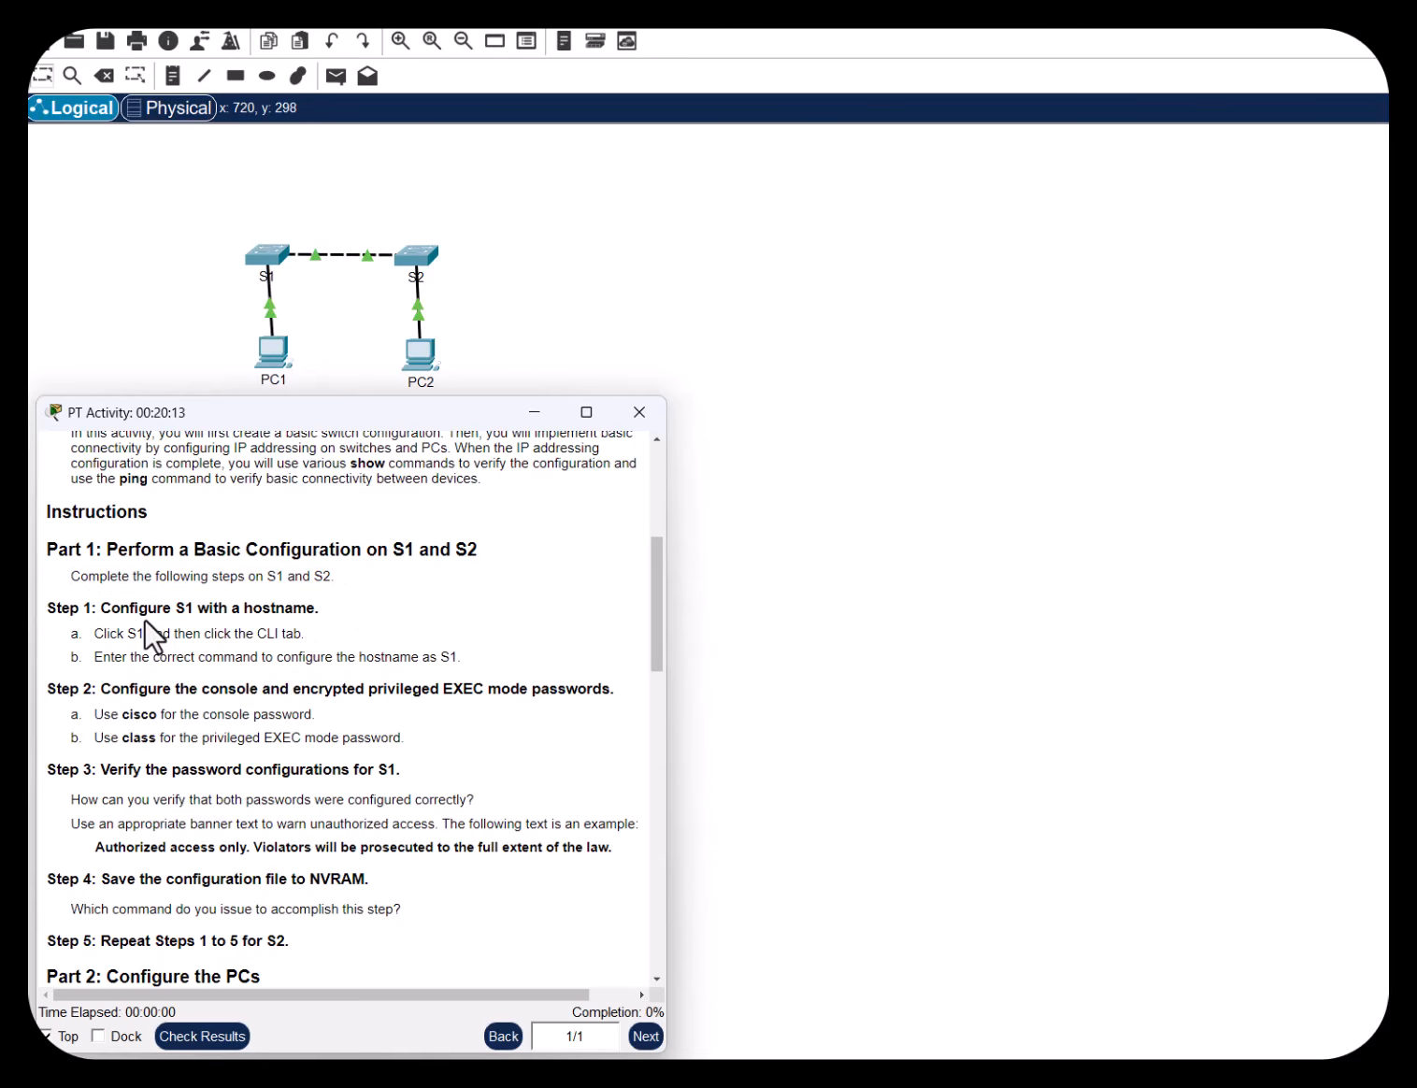
pyautogui.moveTo(100, 607); pyautogui.dragTo(316, 611)
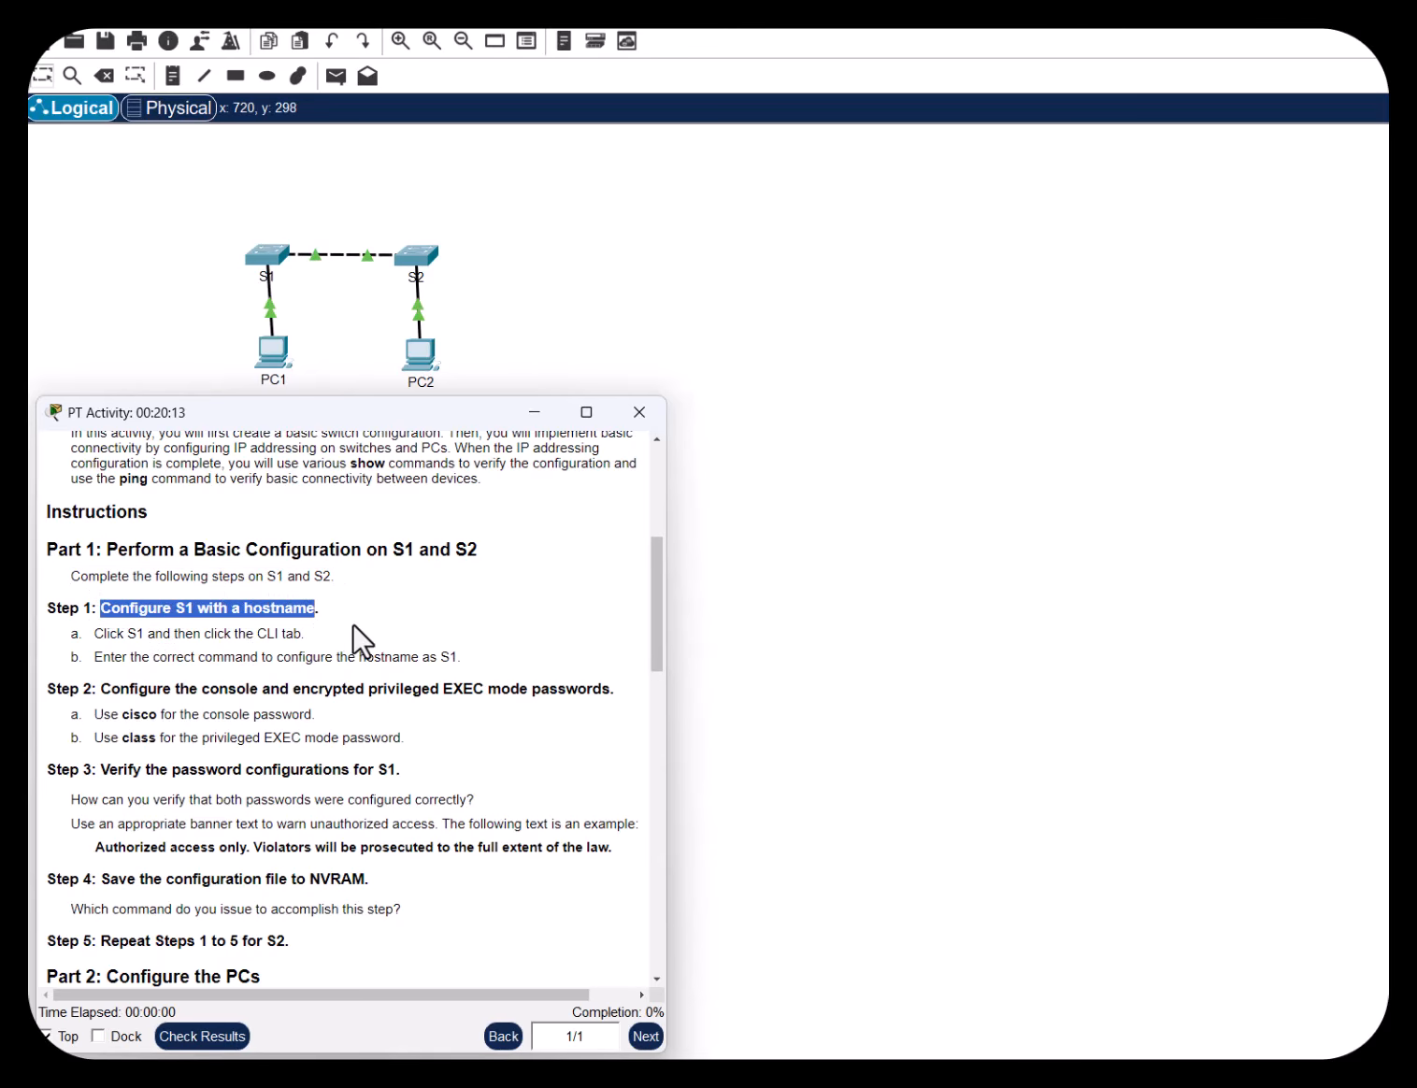
# Open switch S1's CLI and enter privileged EXEC mode with enable
pyautogui.click(269, 259)
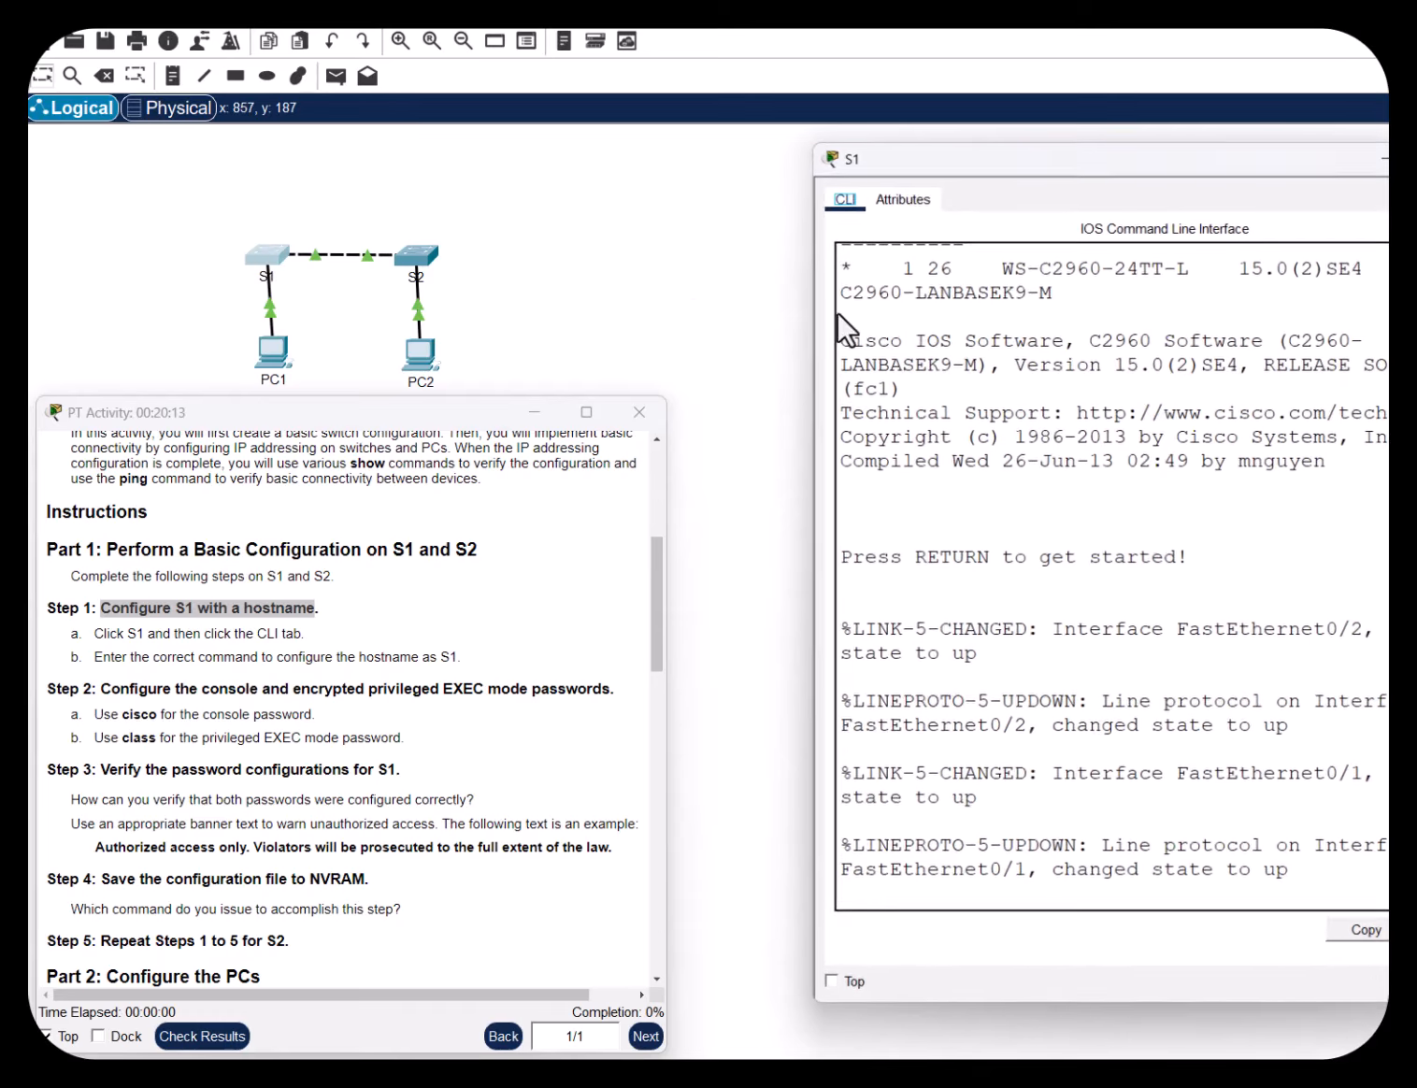
pyautogui.moveTo(1109, 158); pyautogui.dragTo(978, 176)
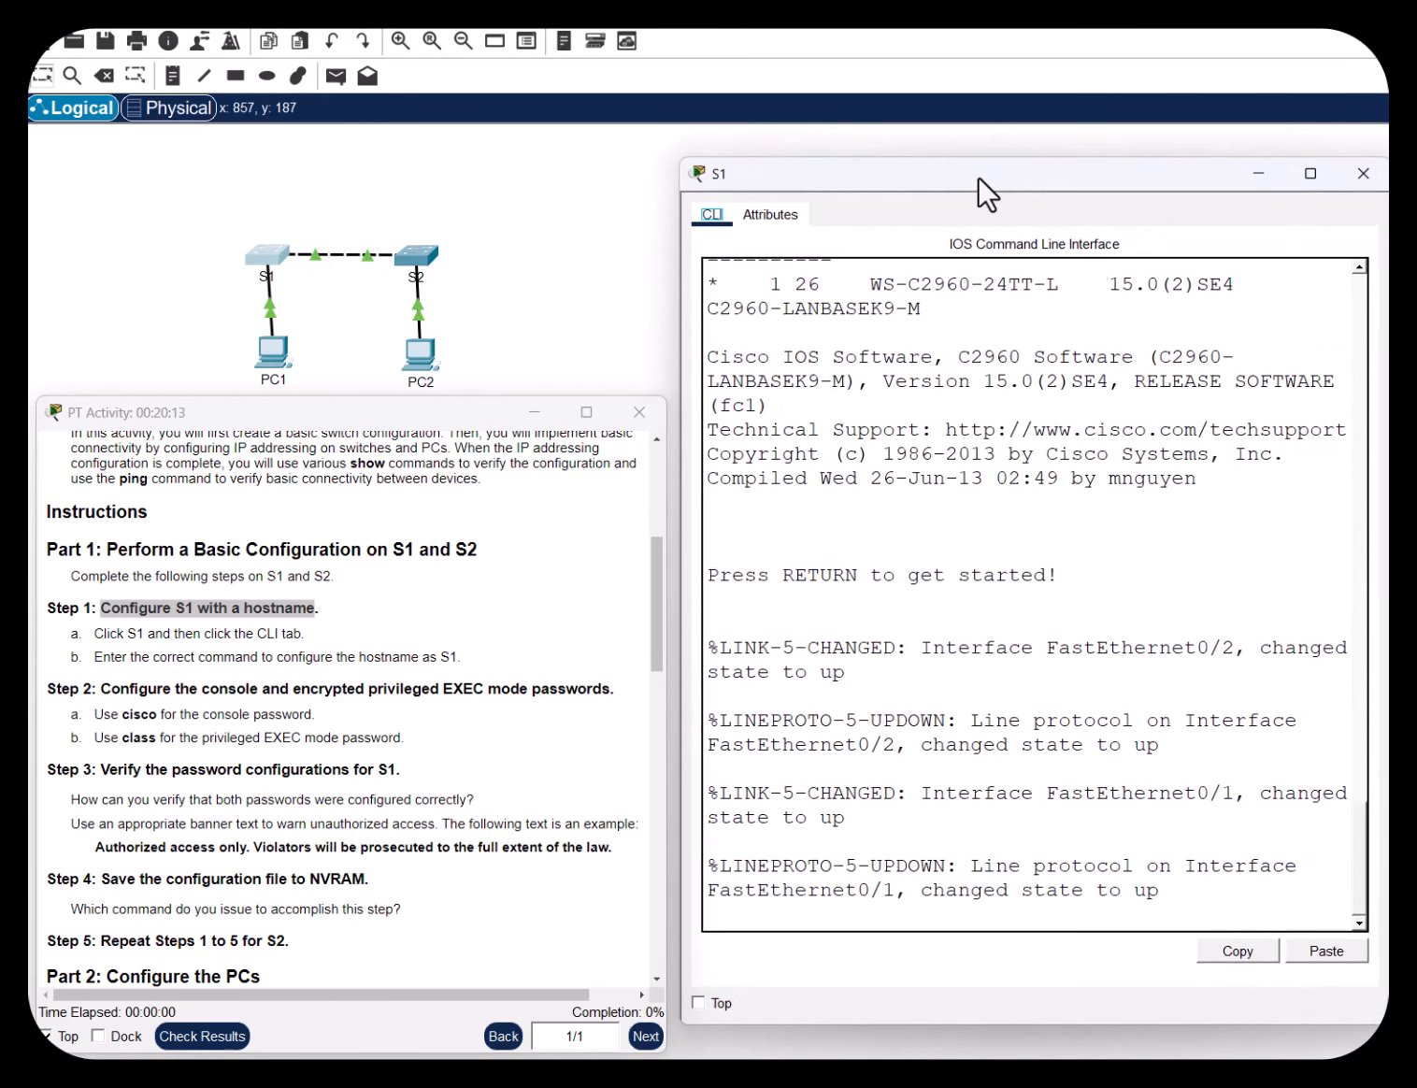
pyautogui.click(1197, 902)
pyautogui.press('Return')
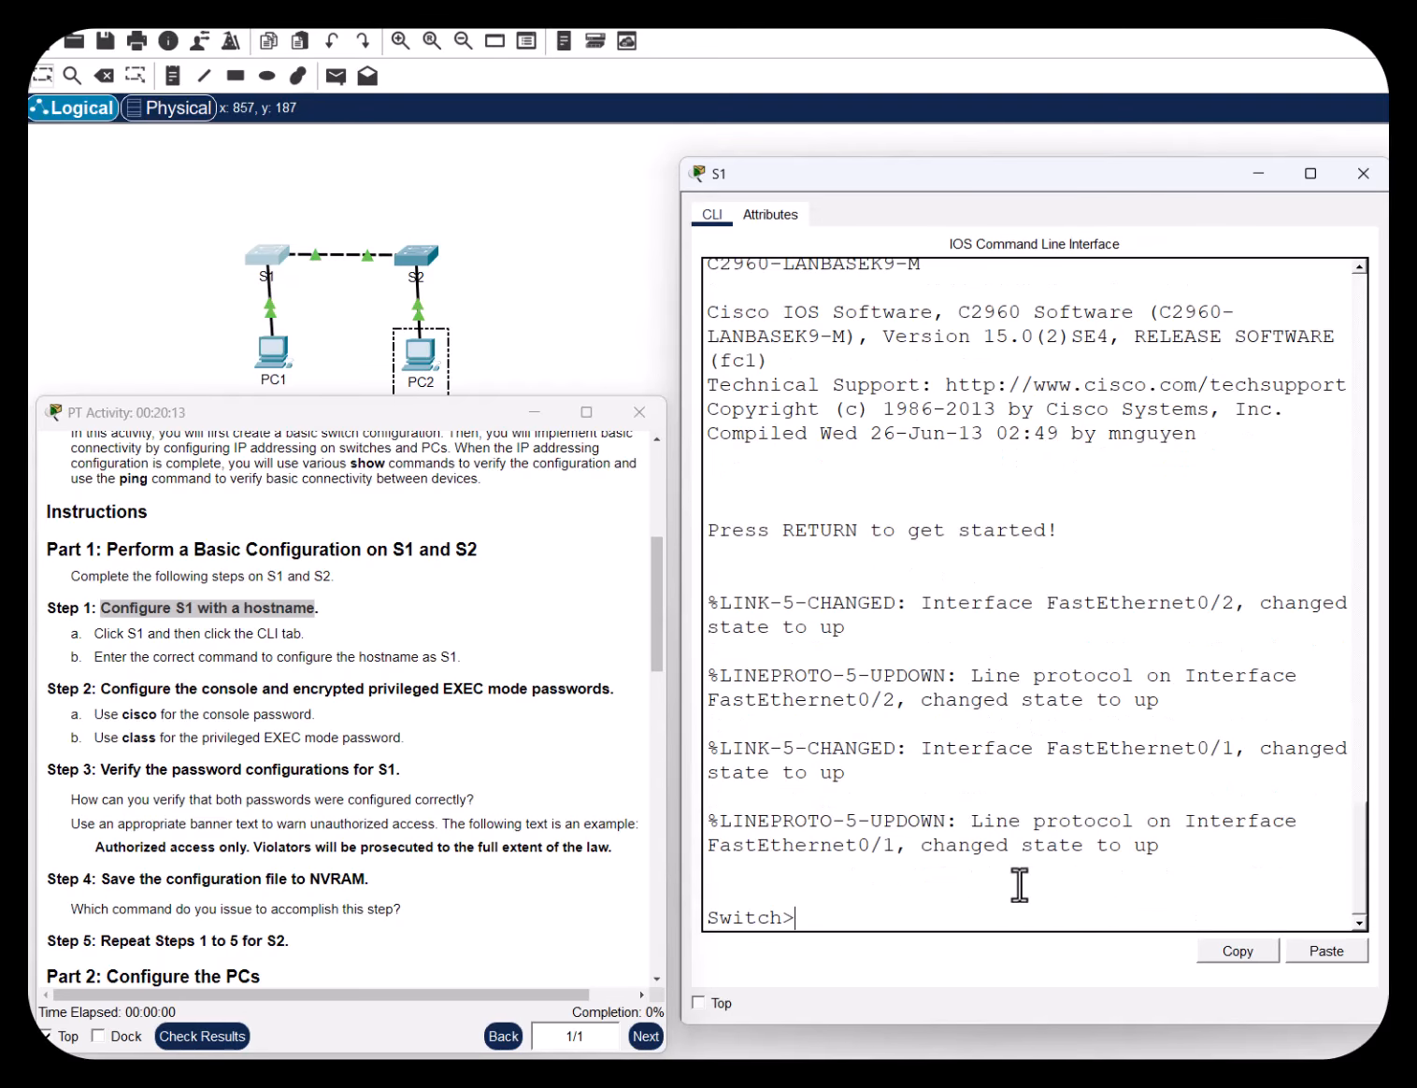
pyautogui.moveTo(824, 919); pyautogui.dragTo(791, 917)
pyautogui.click(823, 918)
pyautogui.write('enable')
pyautogui.press('Return')
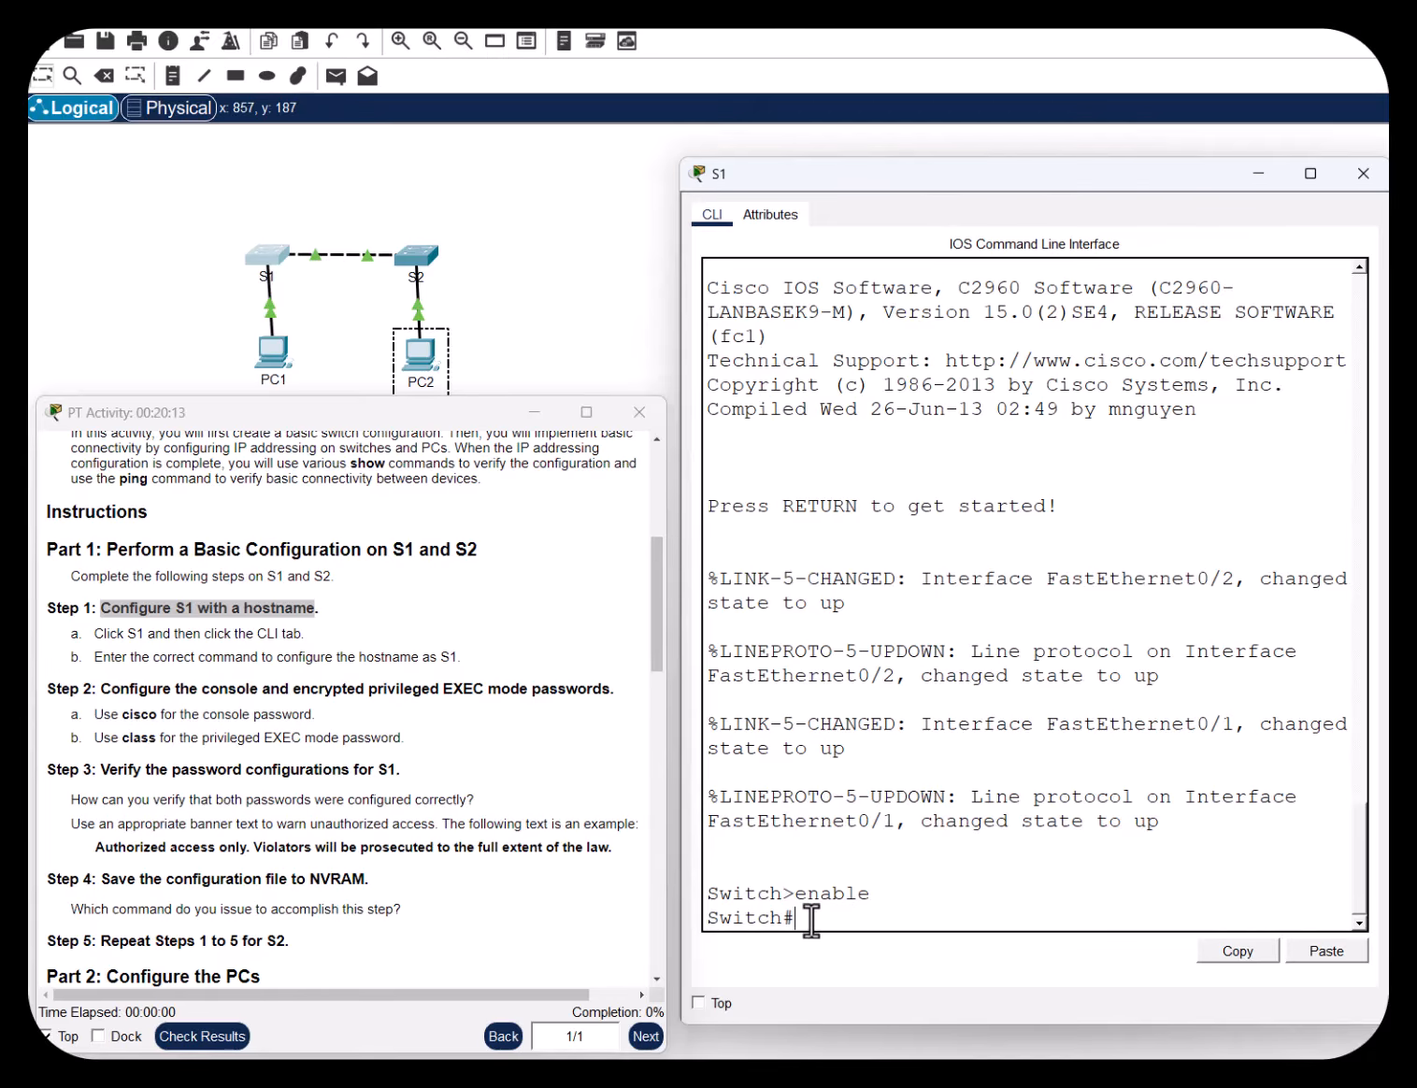
# Enter global configuration mode with conf t and set the hostname to S1
pyautogui.moveTo(810, 919); pyautogui.dragTo(788, 919)
pyautogui.click(815, 916)
pyautogui.write('conf')
pyautogui.write('t')
pyautogui.press('Return')
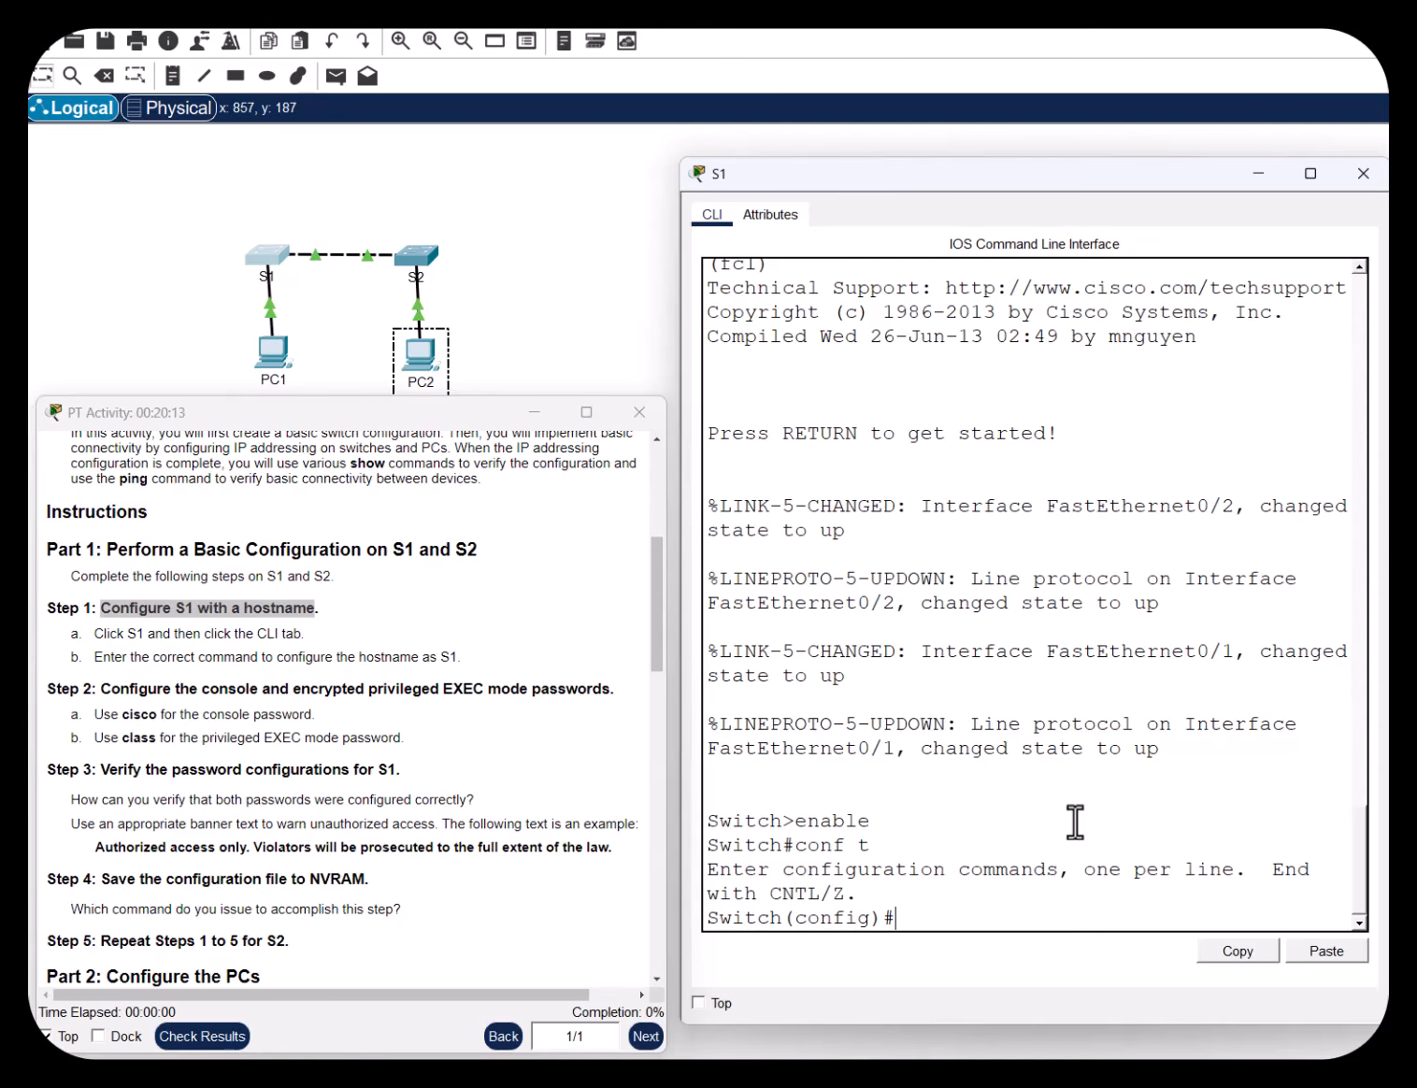
pyautogui.write('hostname S1')
pyautogui.press('Return')
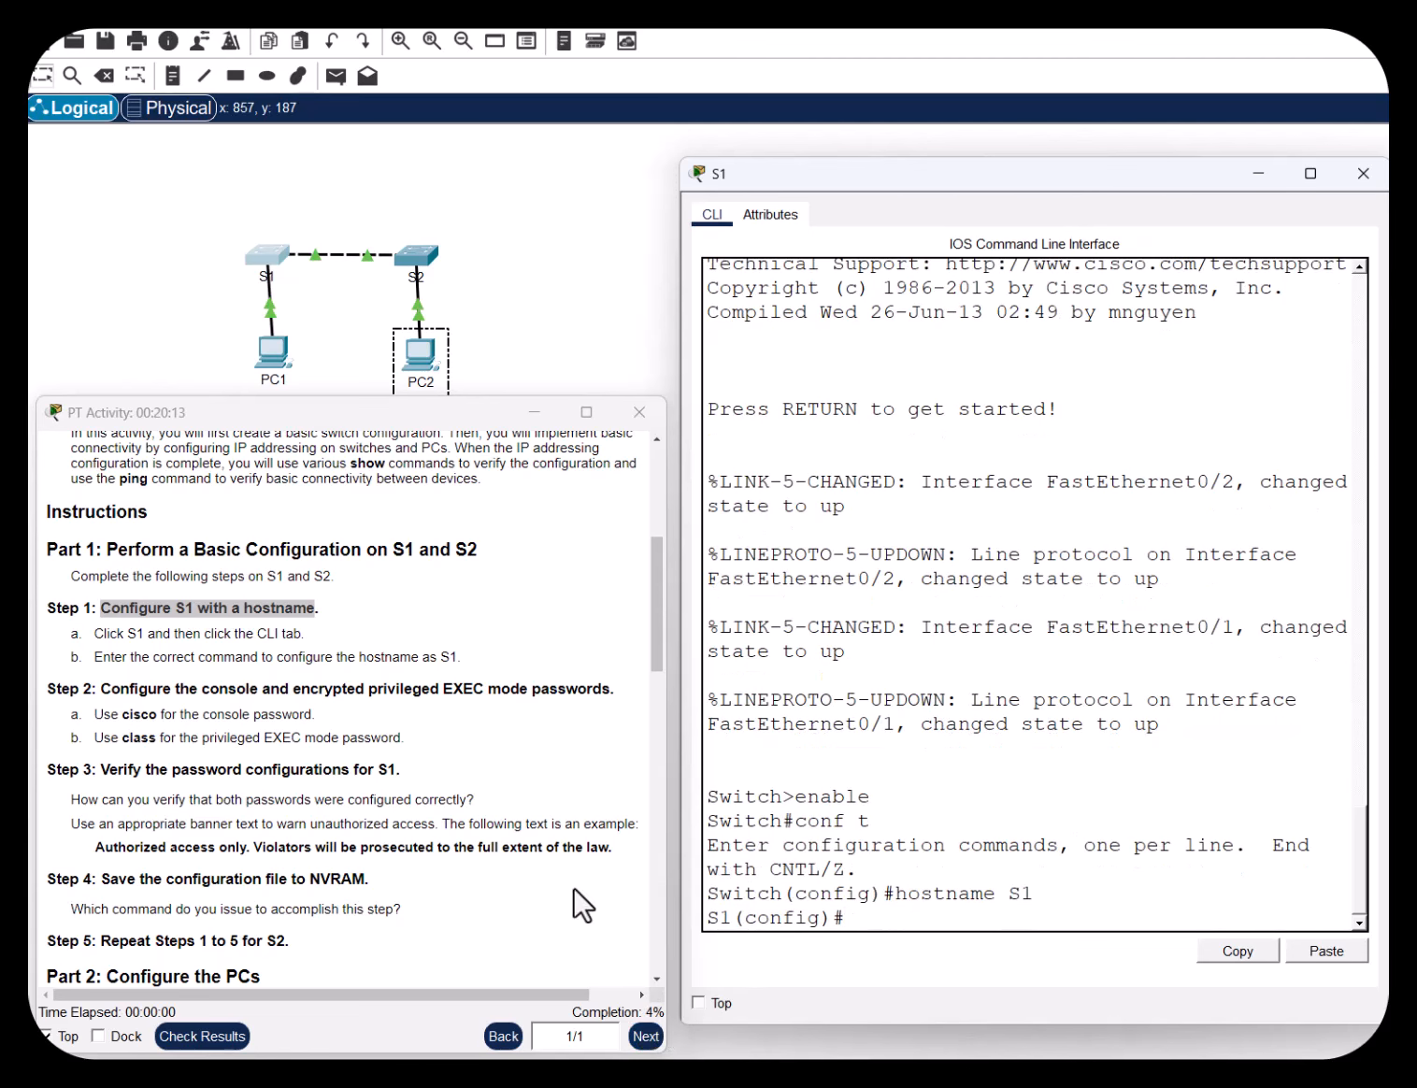
# Highlight the Step 2 heading and the Step 2a console password instruction
pyautogui.click(536, 694)
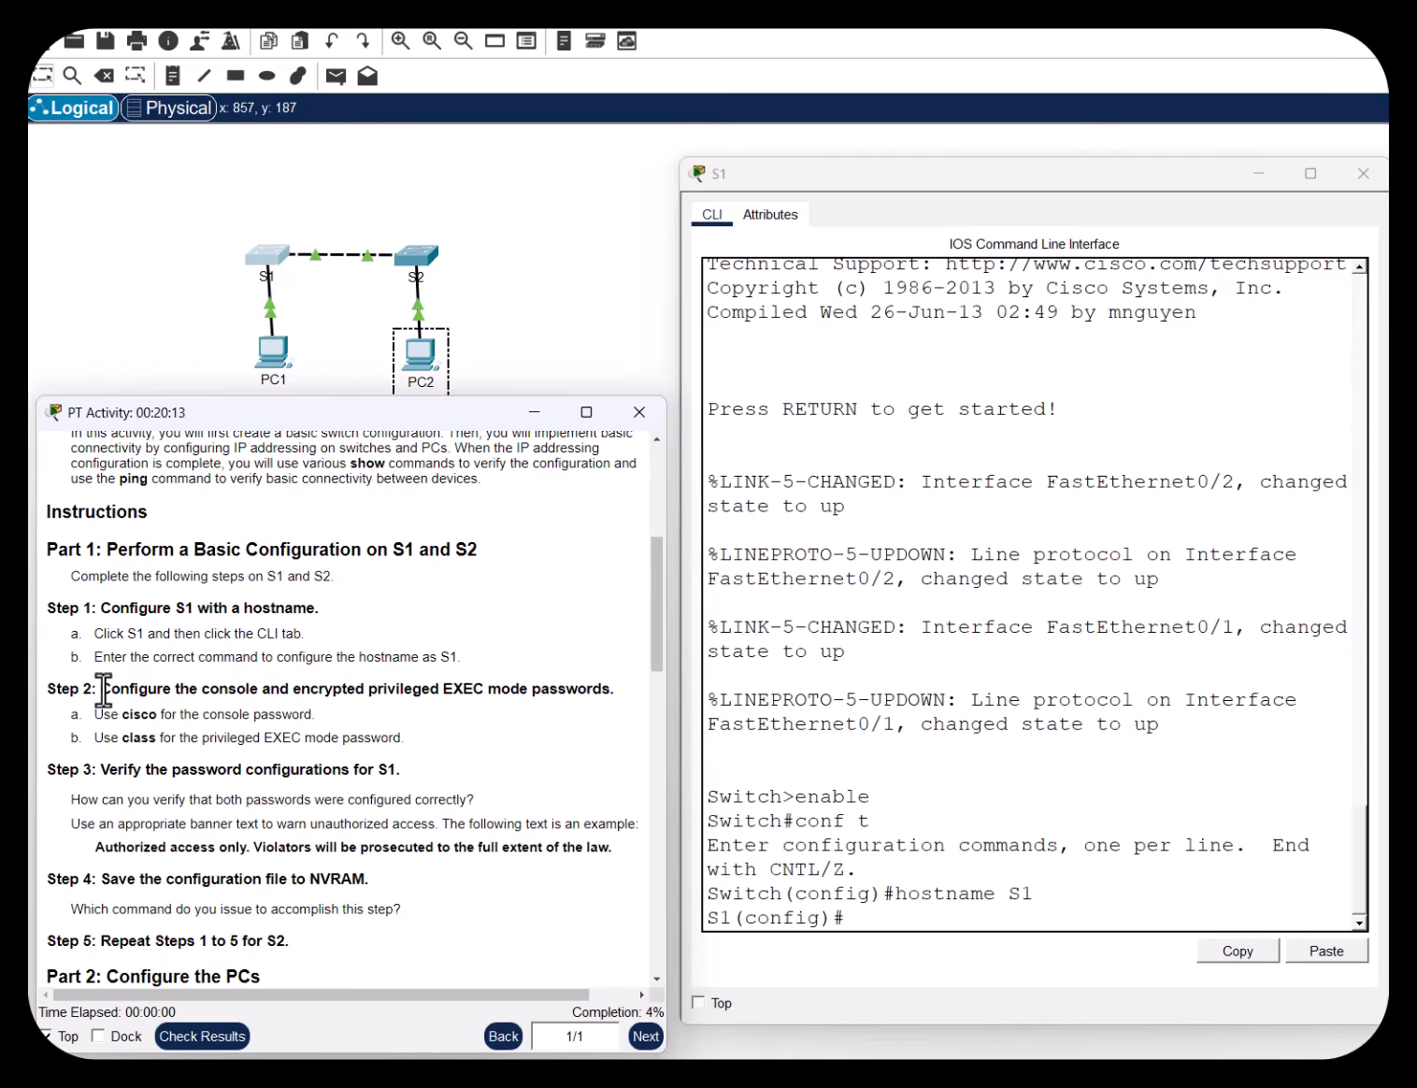
pyautogui.moveTo(102, 689); pyautogui.dragTo(602, 690)
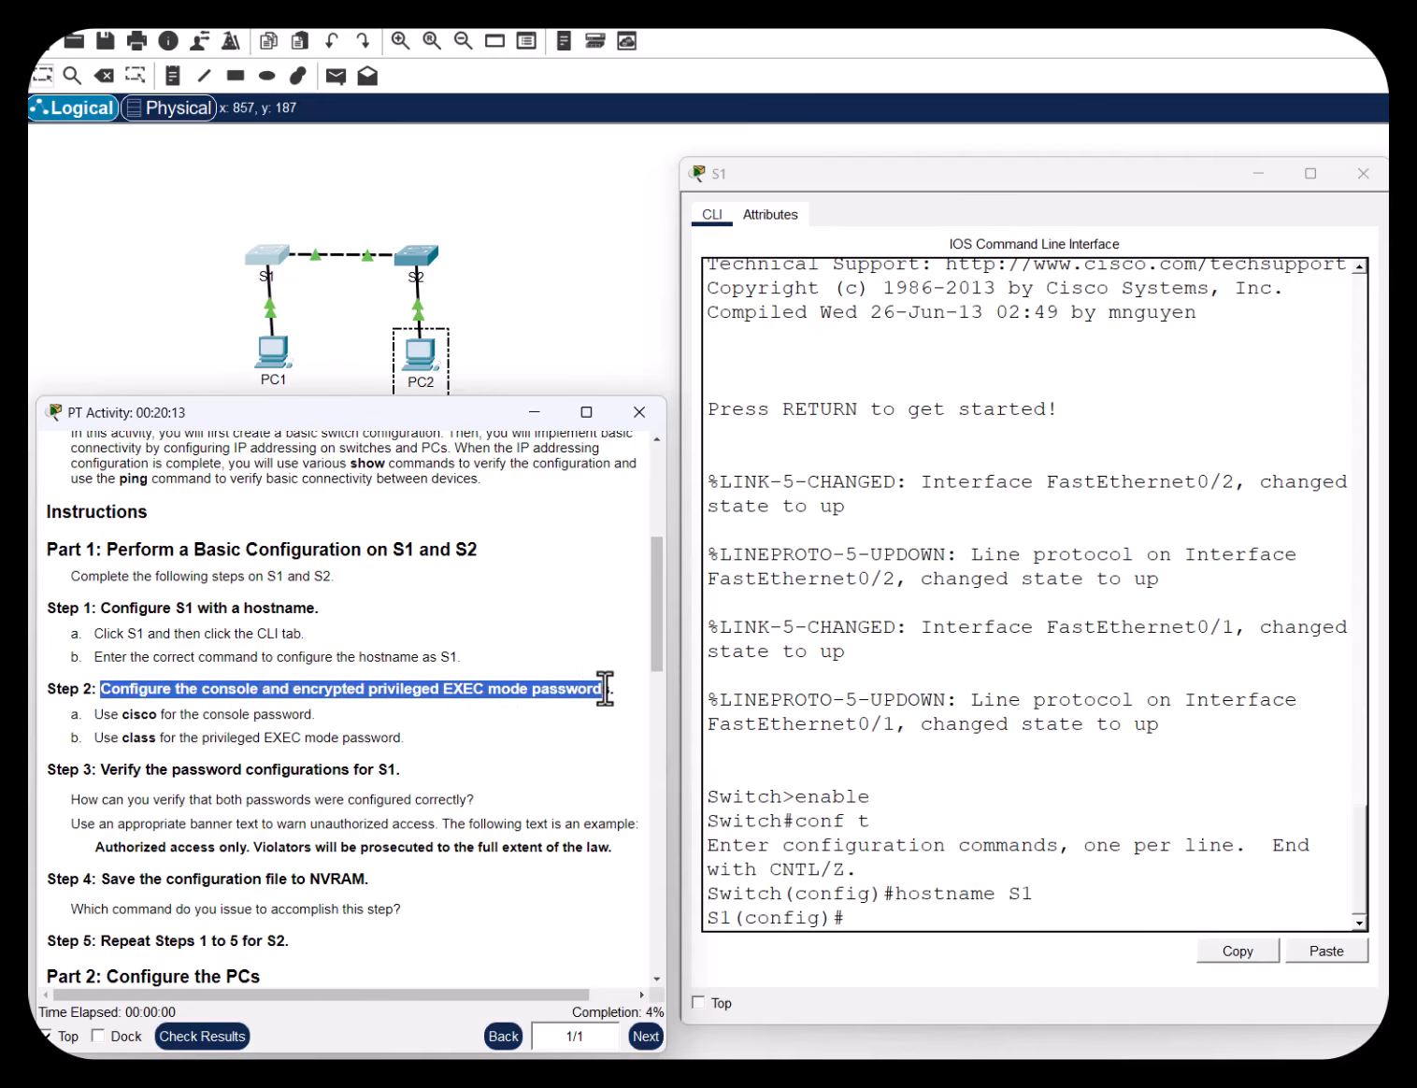
pyautogui.click(314, 716)
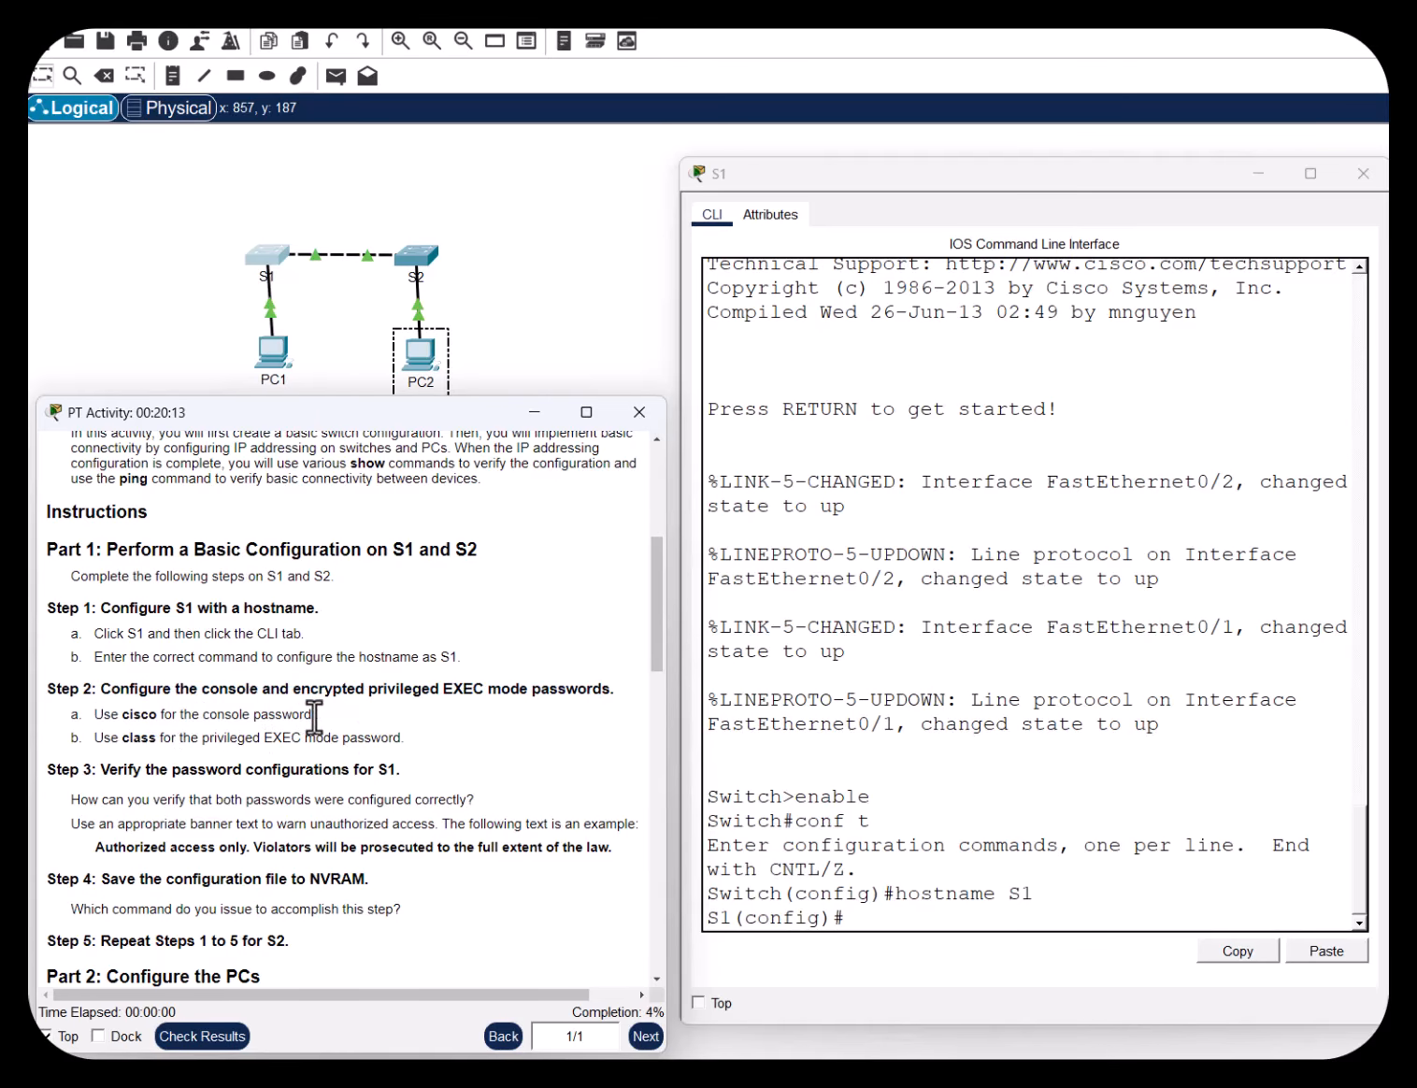
pyautogui.moveTo(295, 716); pyautogui.dragTo(93, 716)
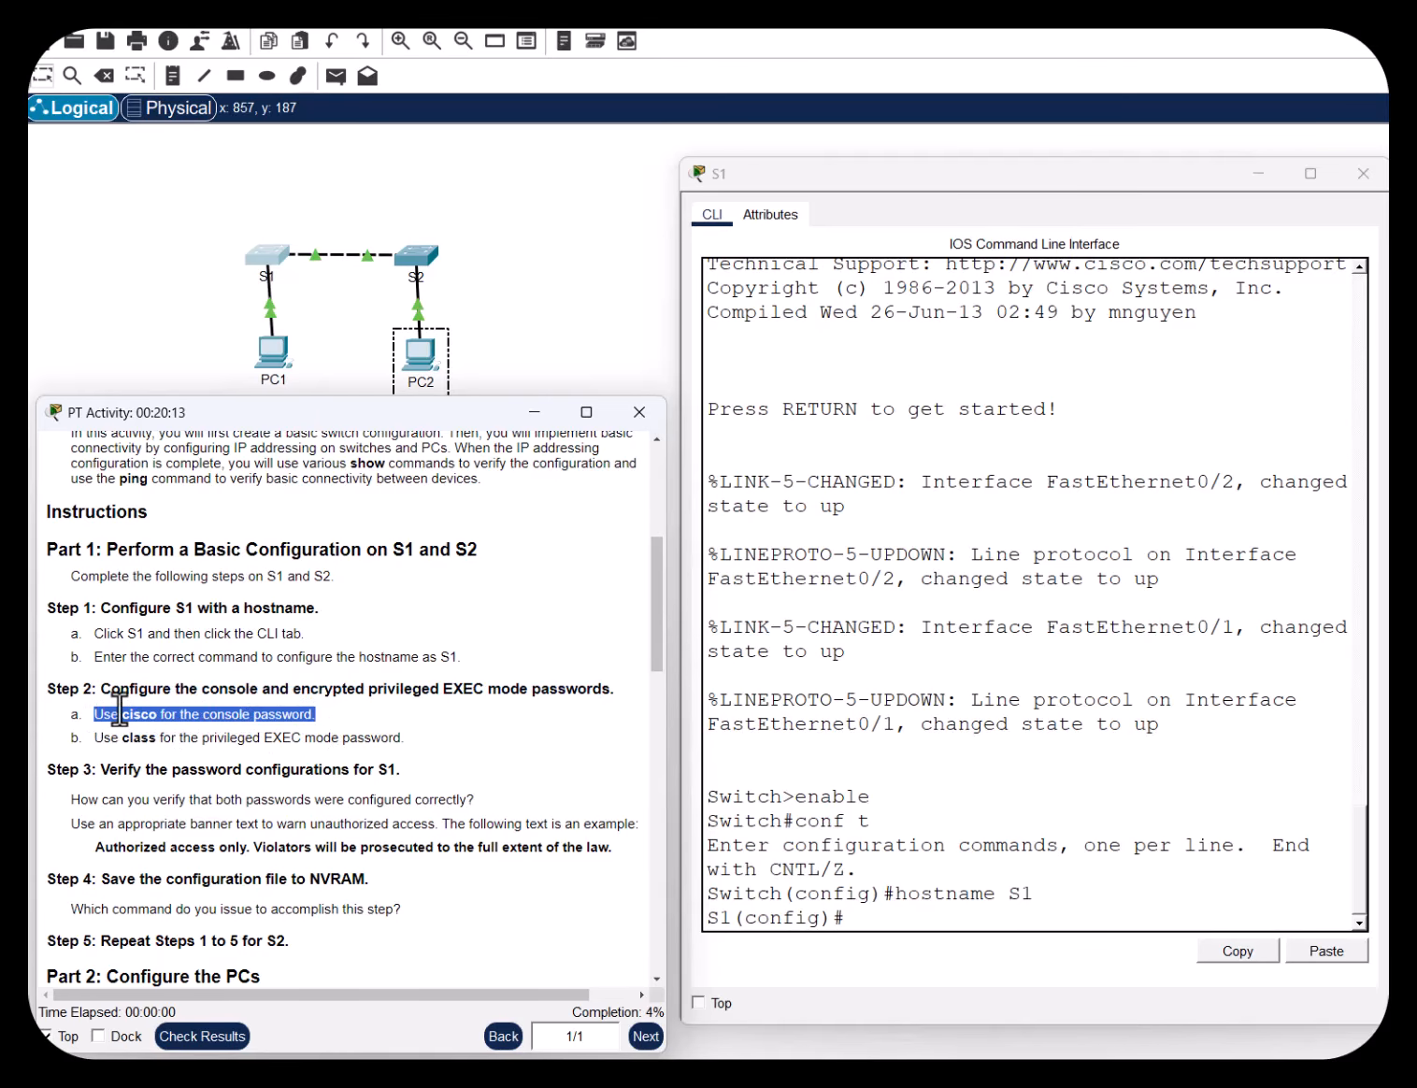
# Set a password on S1's console line 0 and require login
pyautogui.click(888, 921)
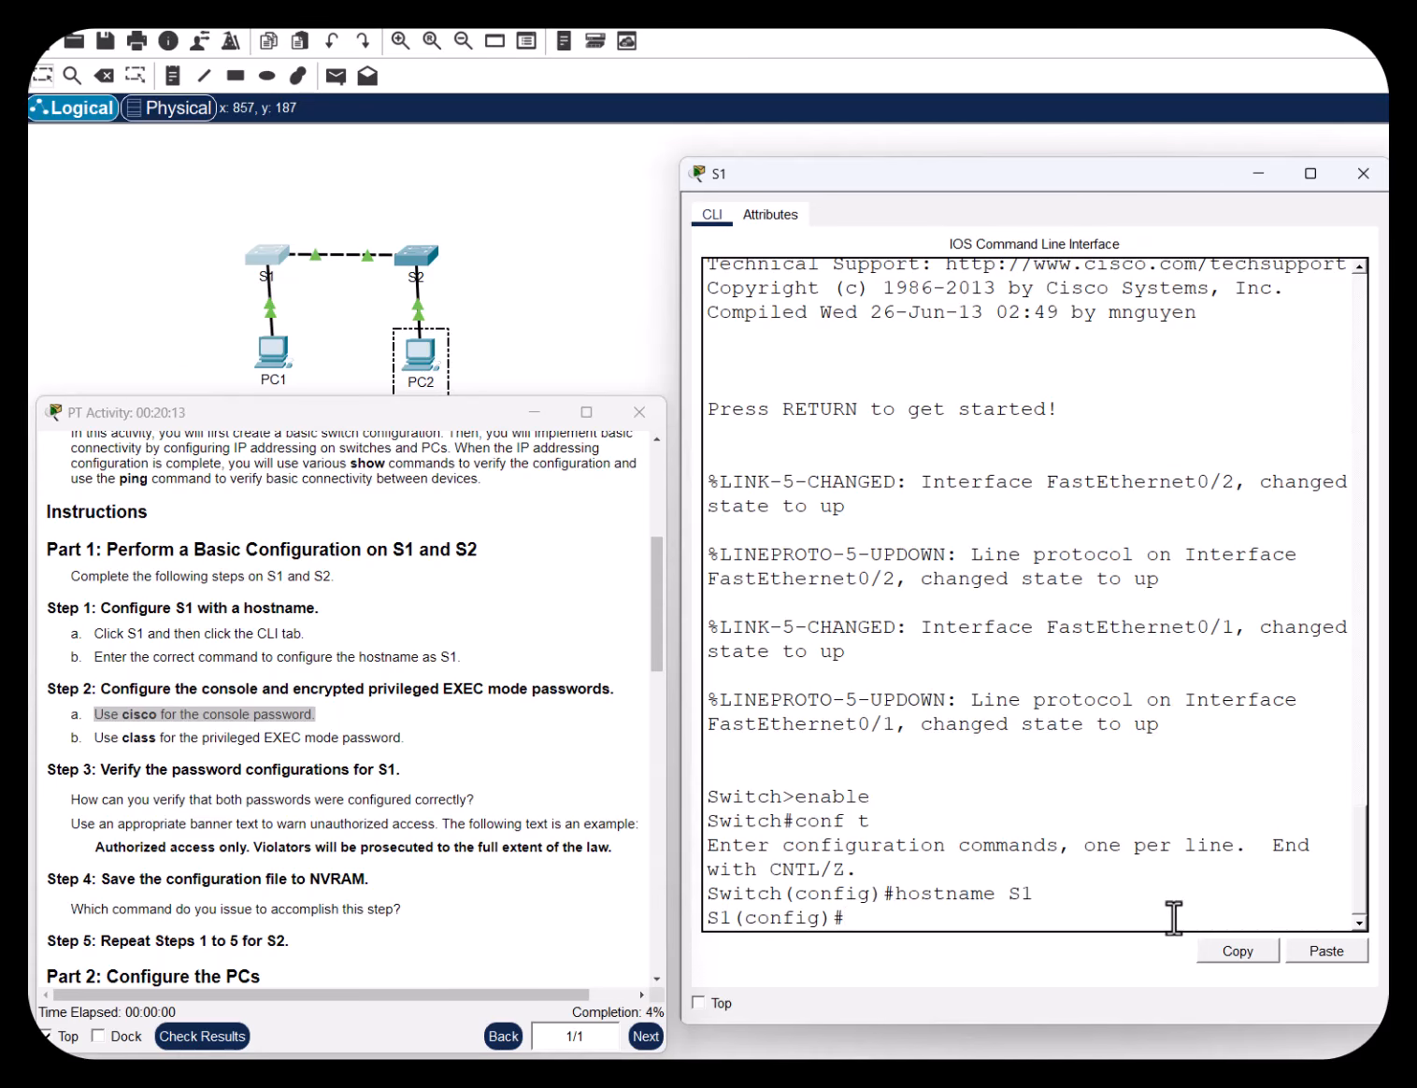
pyautogui.write('line con 0')
pyautogui.press('Return')
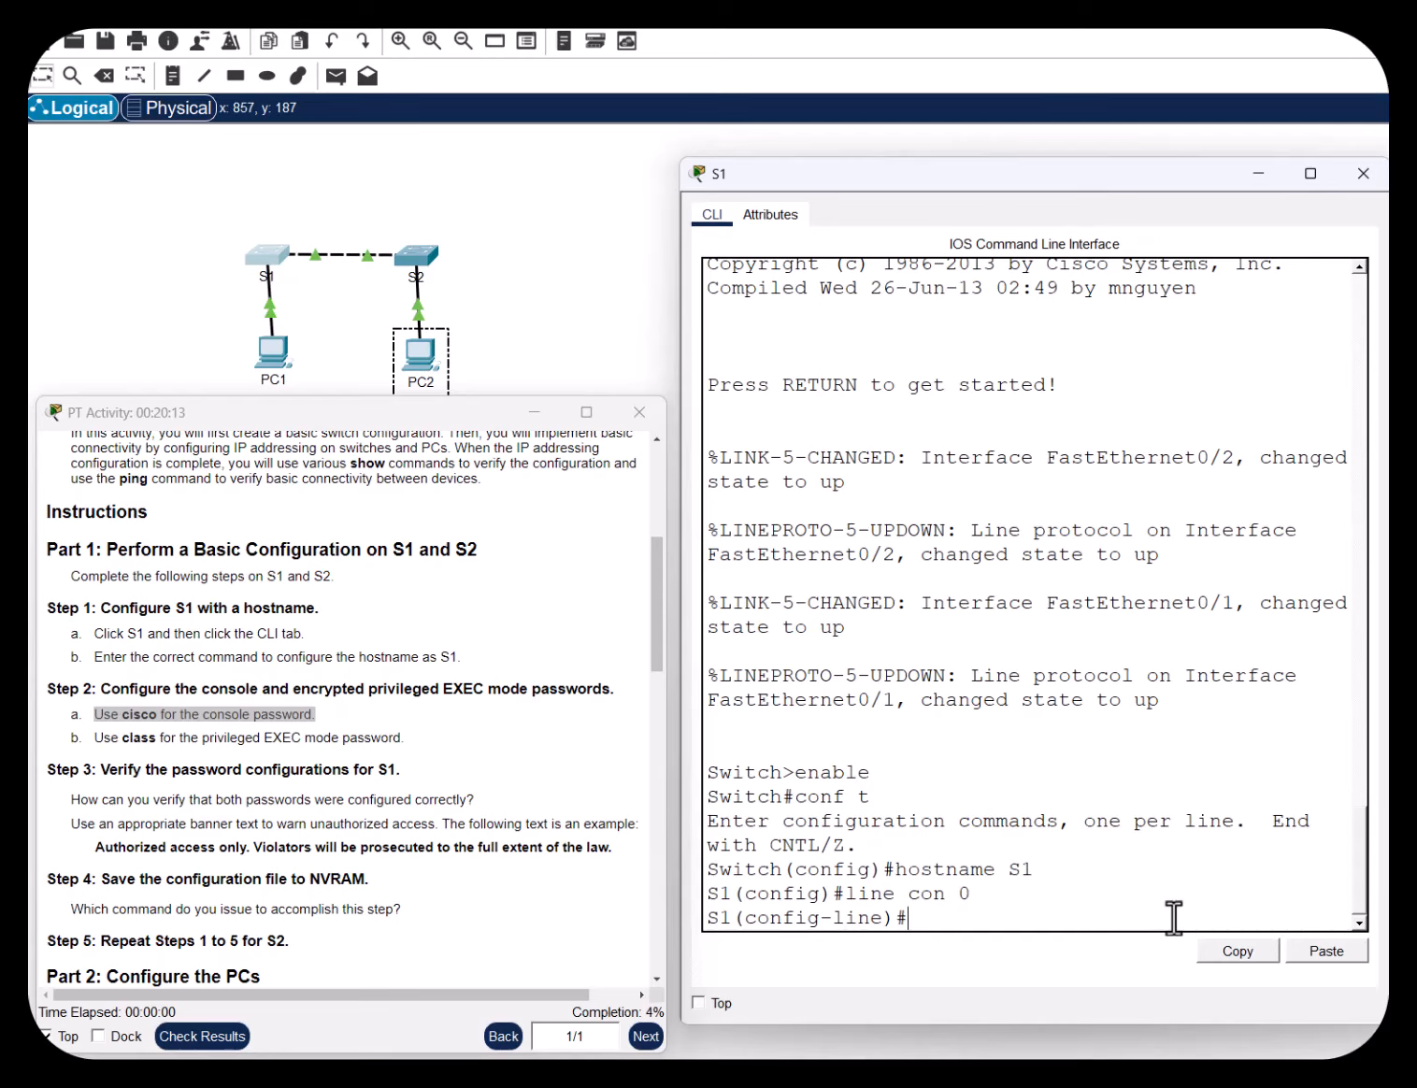
pyautogui.write('password cisco')
pyautogui.press('Return')
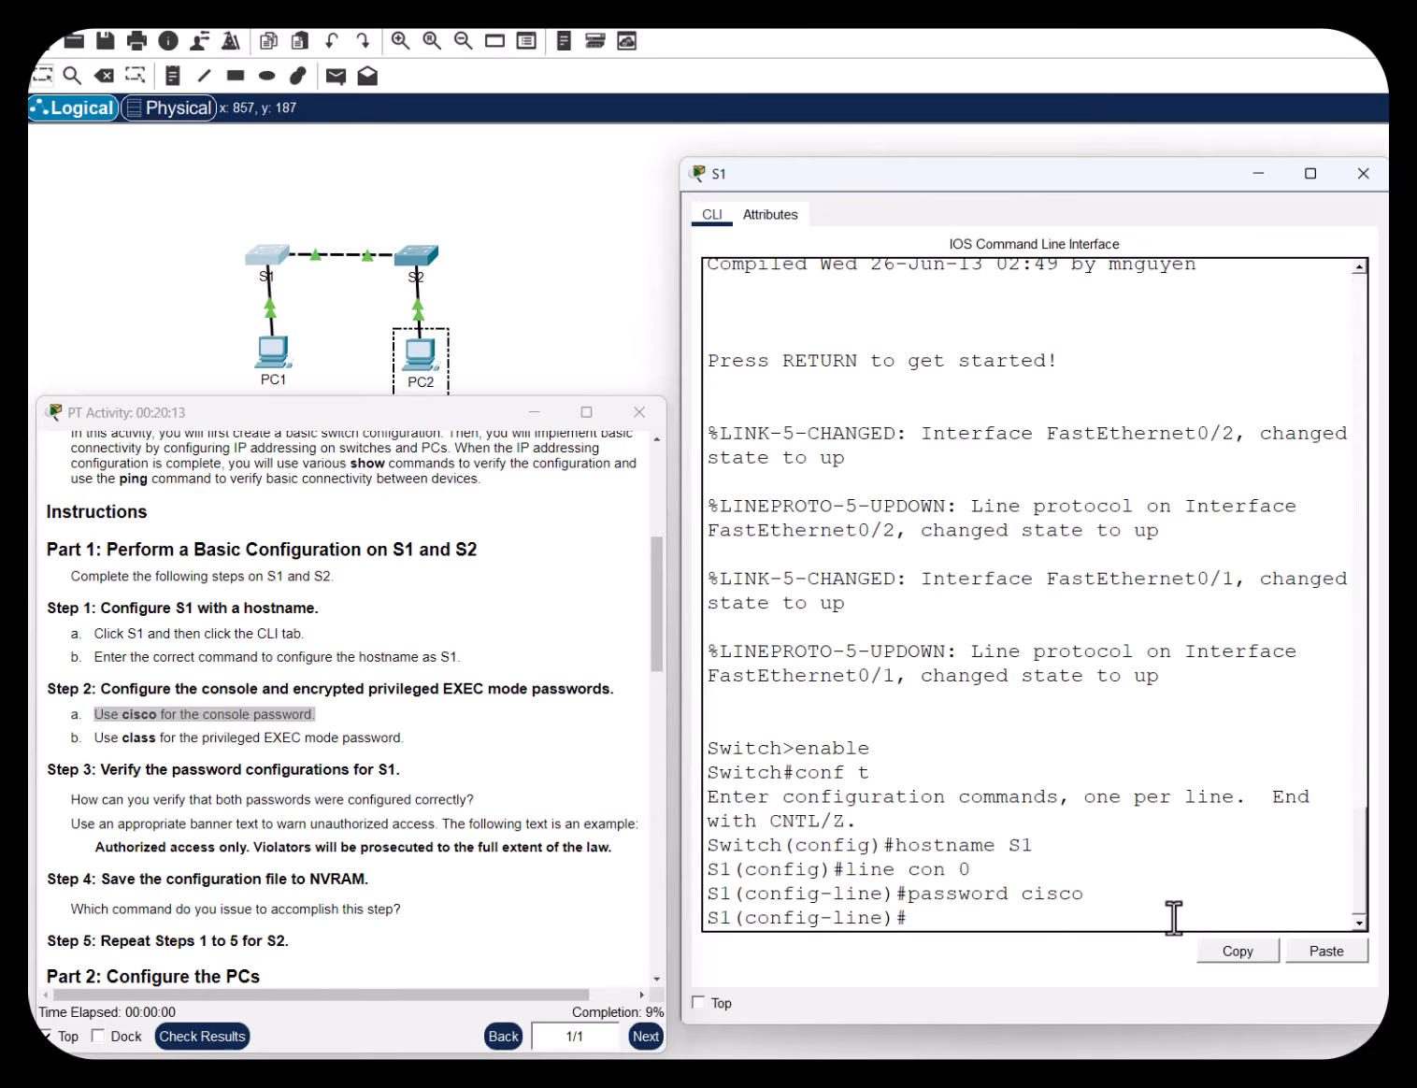
pyautogui.write('login')
pyautogui.press('Return')
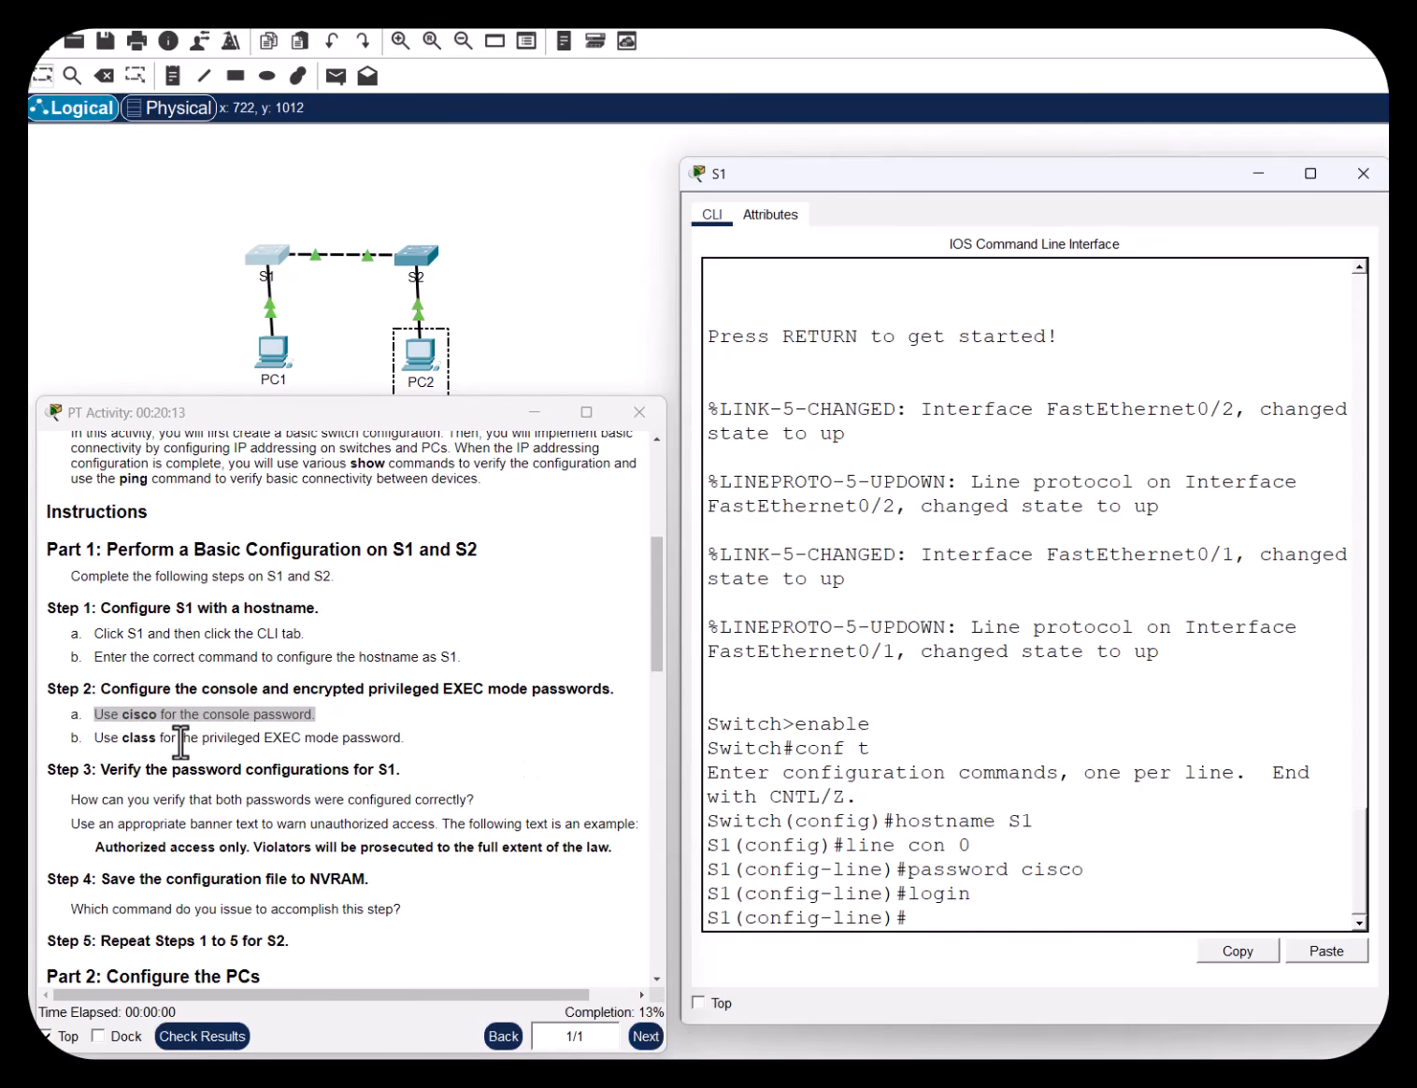
# Highlight the Step 2b privileged password instruction and the word 'encrypted'
pyautogui.moveTo(180, 742); pyautogui.dragTo(398, 742)
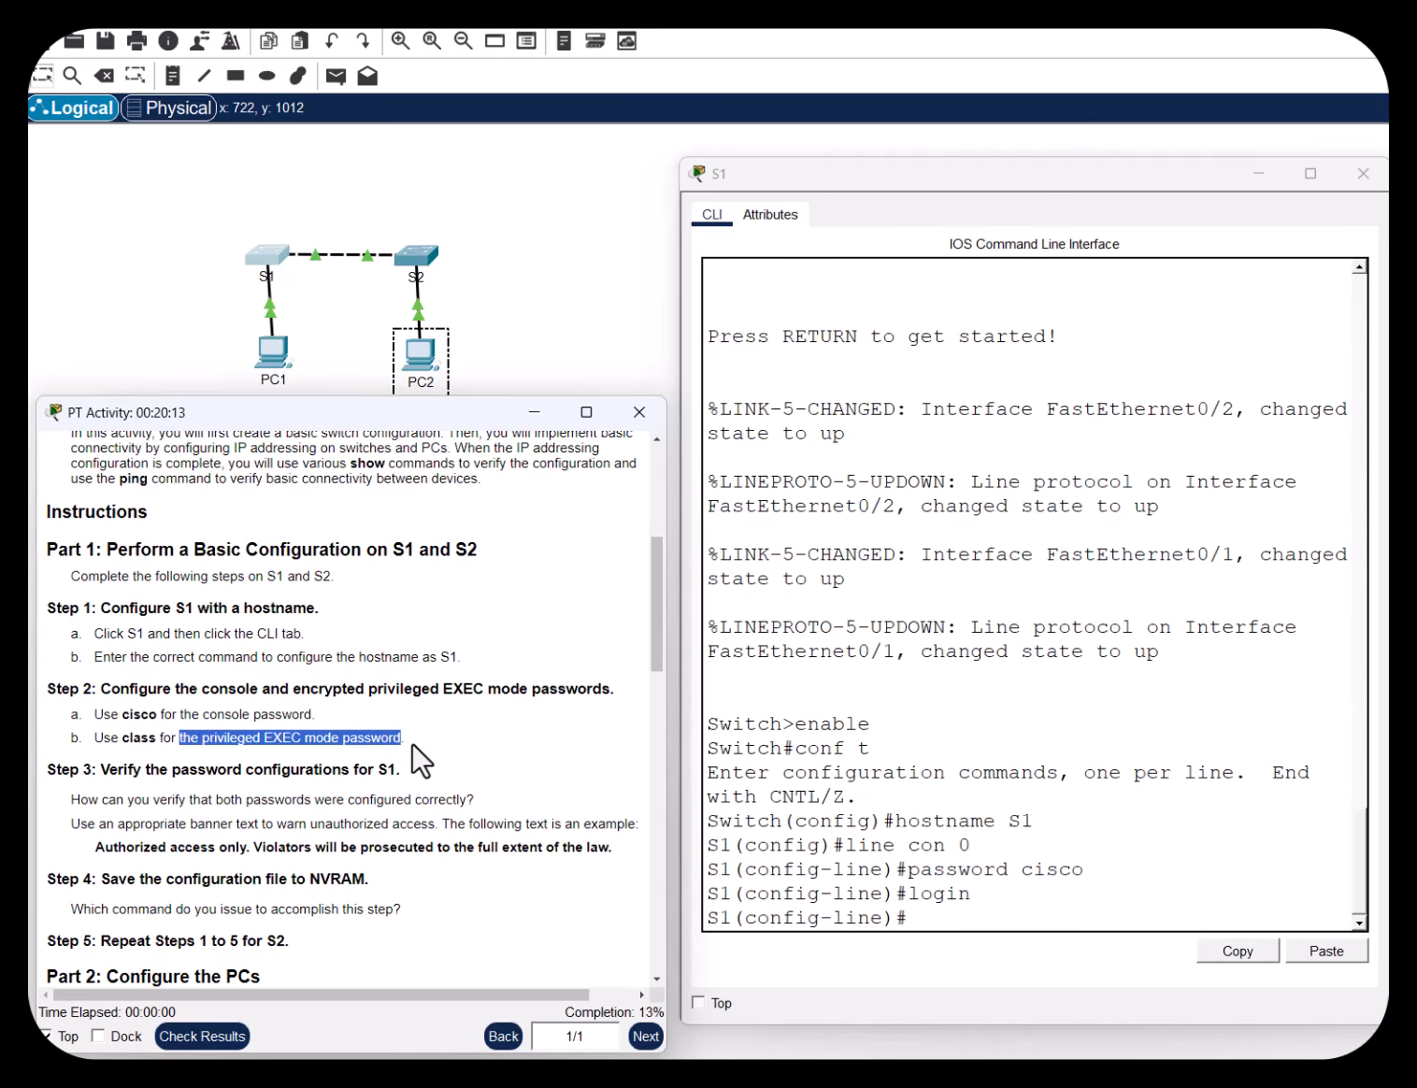
pyautogui.click(387, 744)
pyautogui.moveTo(343, 742); pyautogui.dragTo(392, 742)
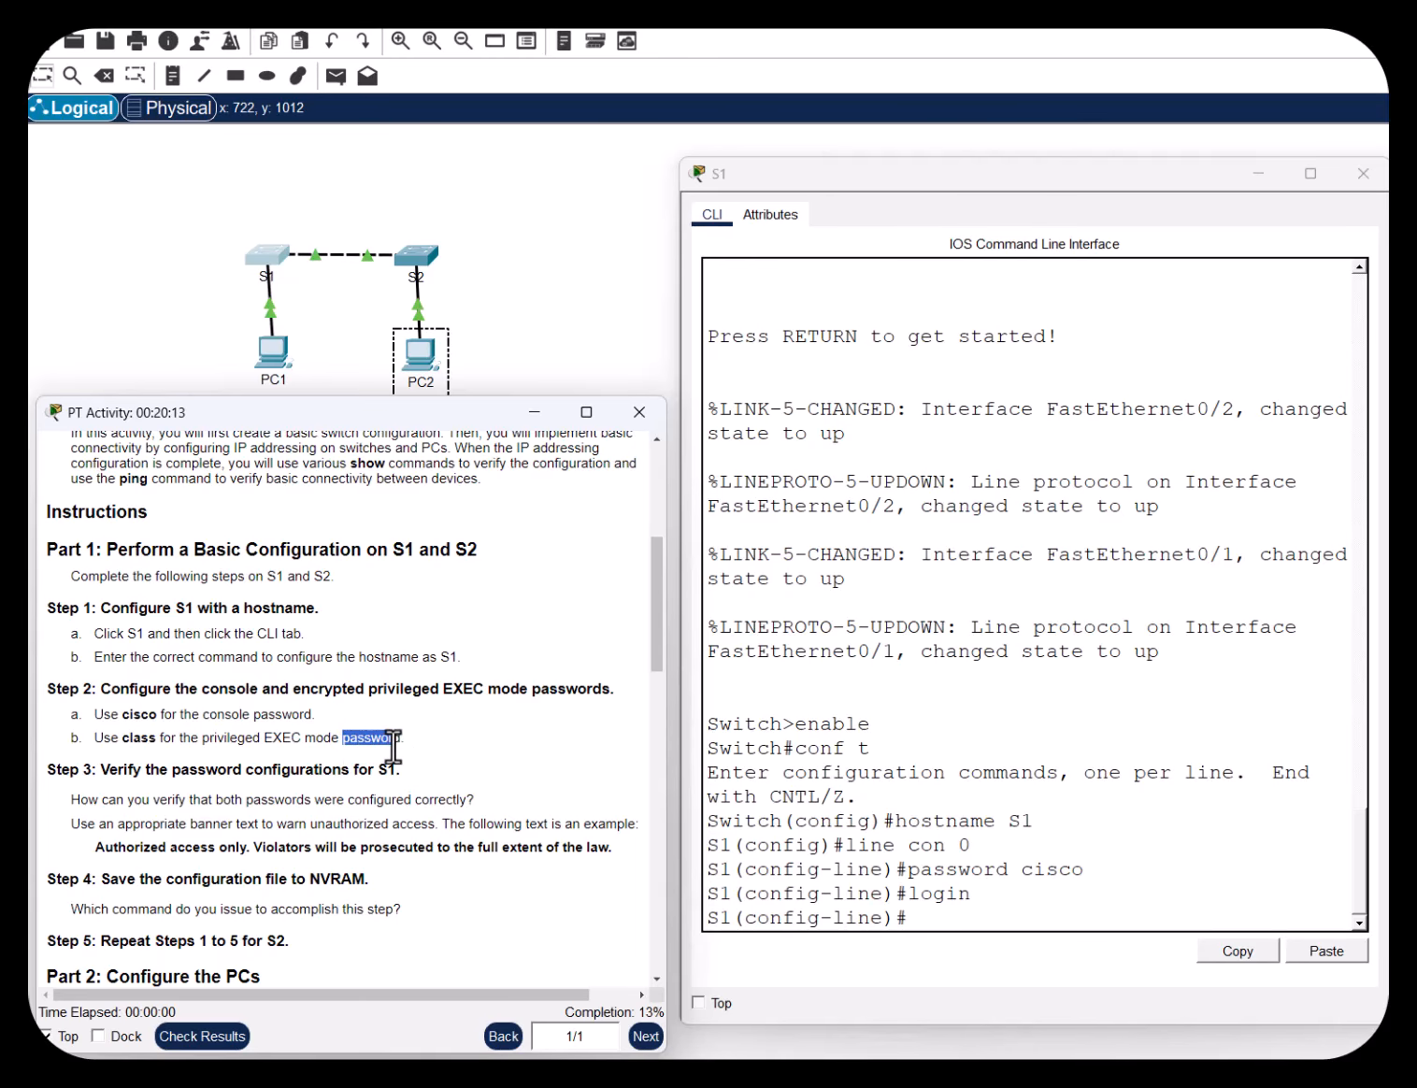
pyautogui.moveTo(289, 689); pyautogui.dragTo(363, 695)
# Leave console line mode and set the privileged EXEC password with enable secret
pyautogui.click(919, 919)
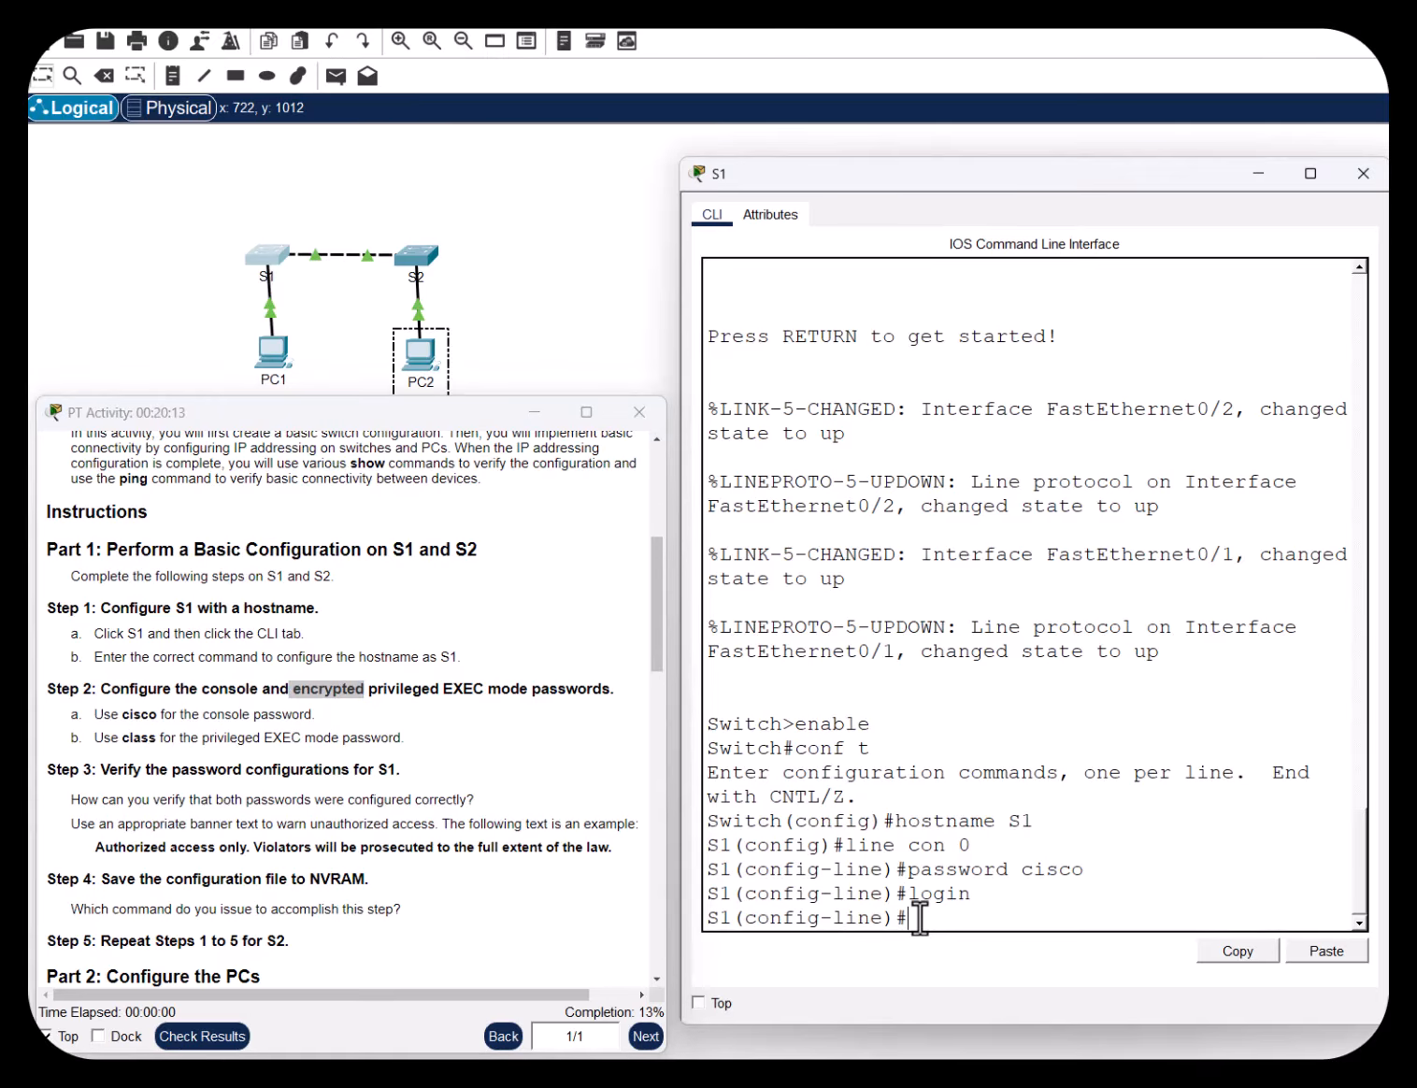
pyautogui.write('exit')
pyautogui.press('Return')
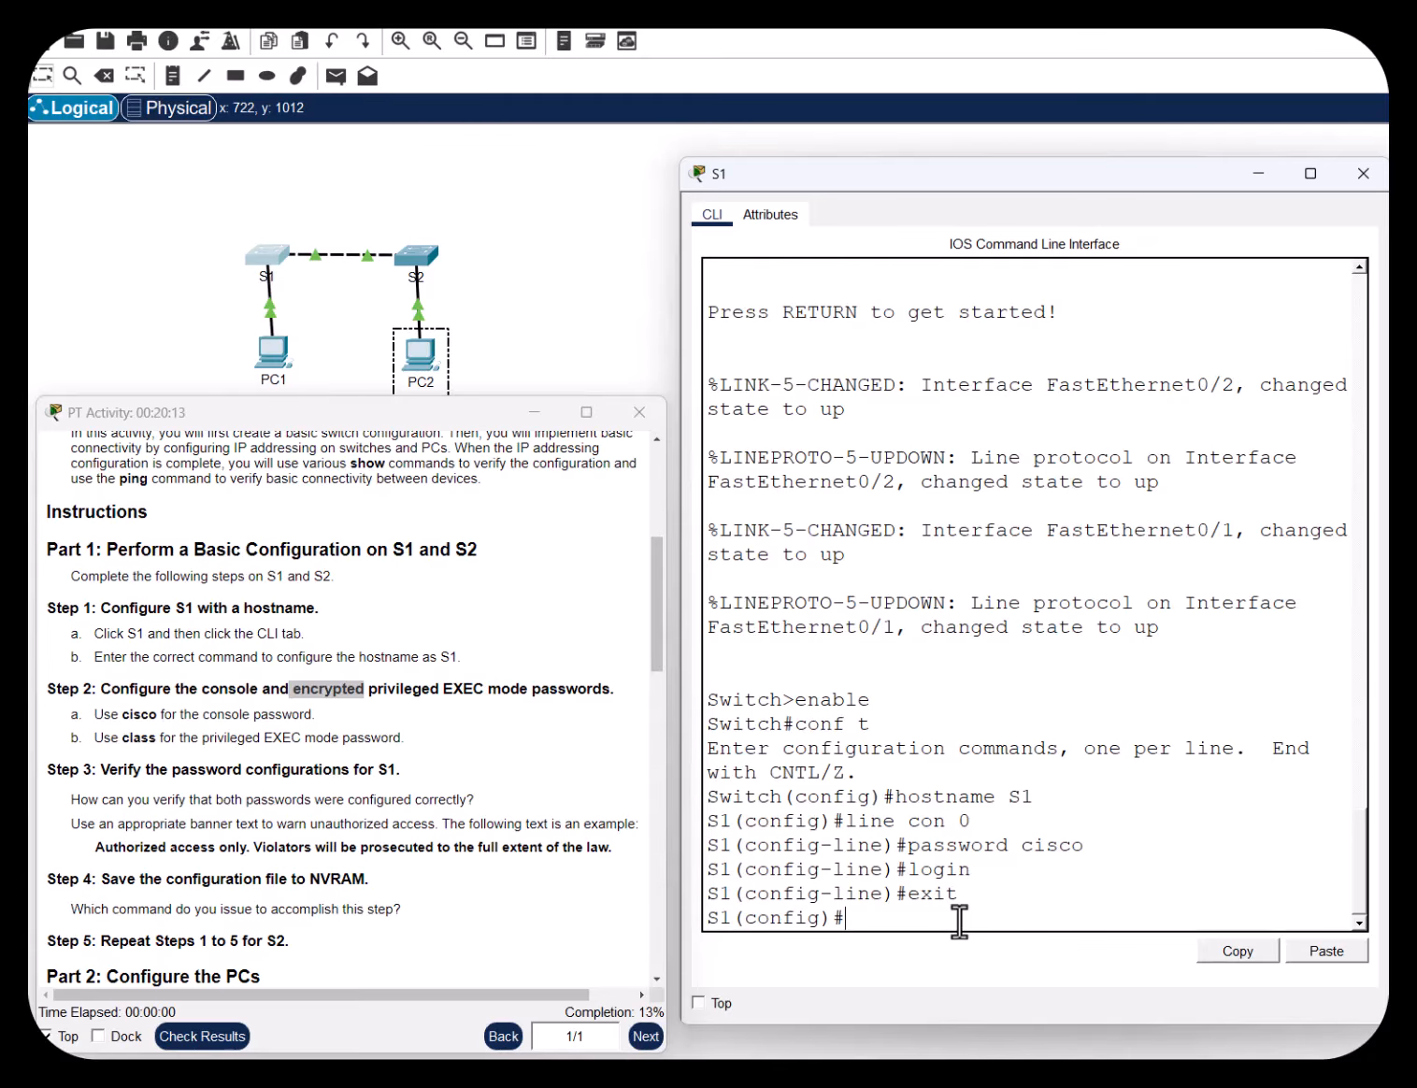
pyautogui.write('enable')
pyautogui.write('passwor')
pyautogui.write('d')
pyautogui.press('BackSpace')
pyautogui.press('BackSpace')
pyautogui.press('BackSpace')
pyautogui.press('BackSpace')
pyautogui.press('BackSpace')
pyautogui.press('BackSpace')
pyautogui.press('BackSpace')
pyautogui.press('BackSpace')
pyautogui.write('secret class')
pyautogui.press('Return')
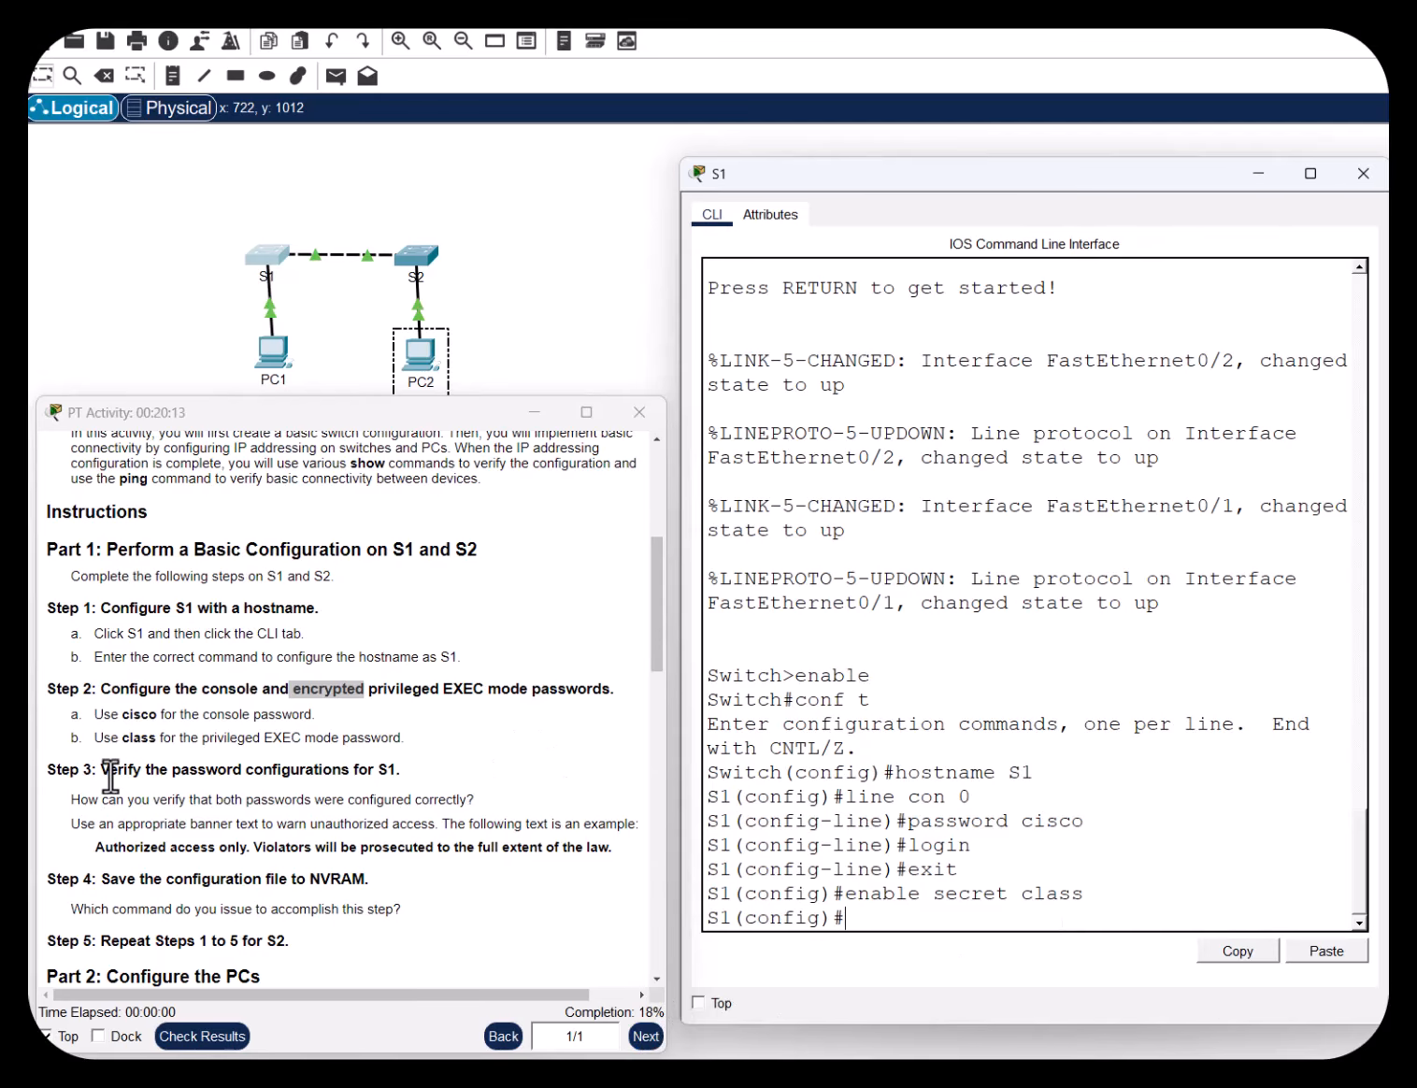
# Highlight the Step 3 heading, the password verification question and the banner example
pyautogui.moveTo(109, 770); pyautogui.dragTo(391, 772)
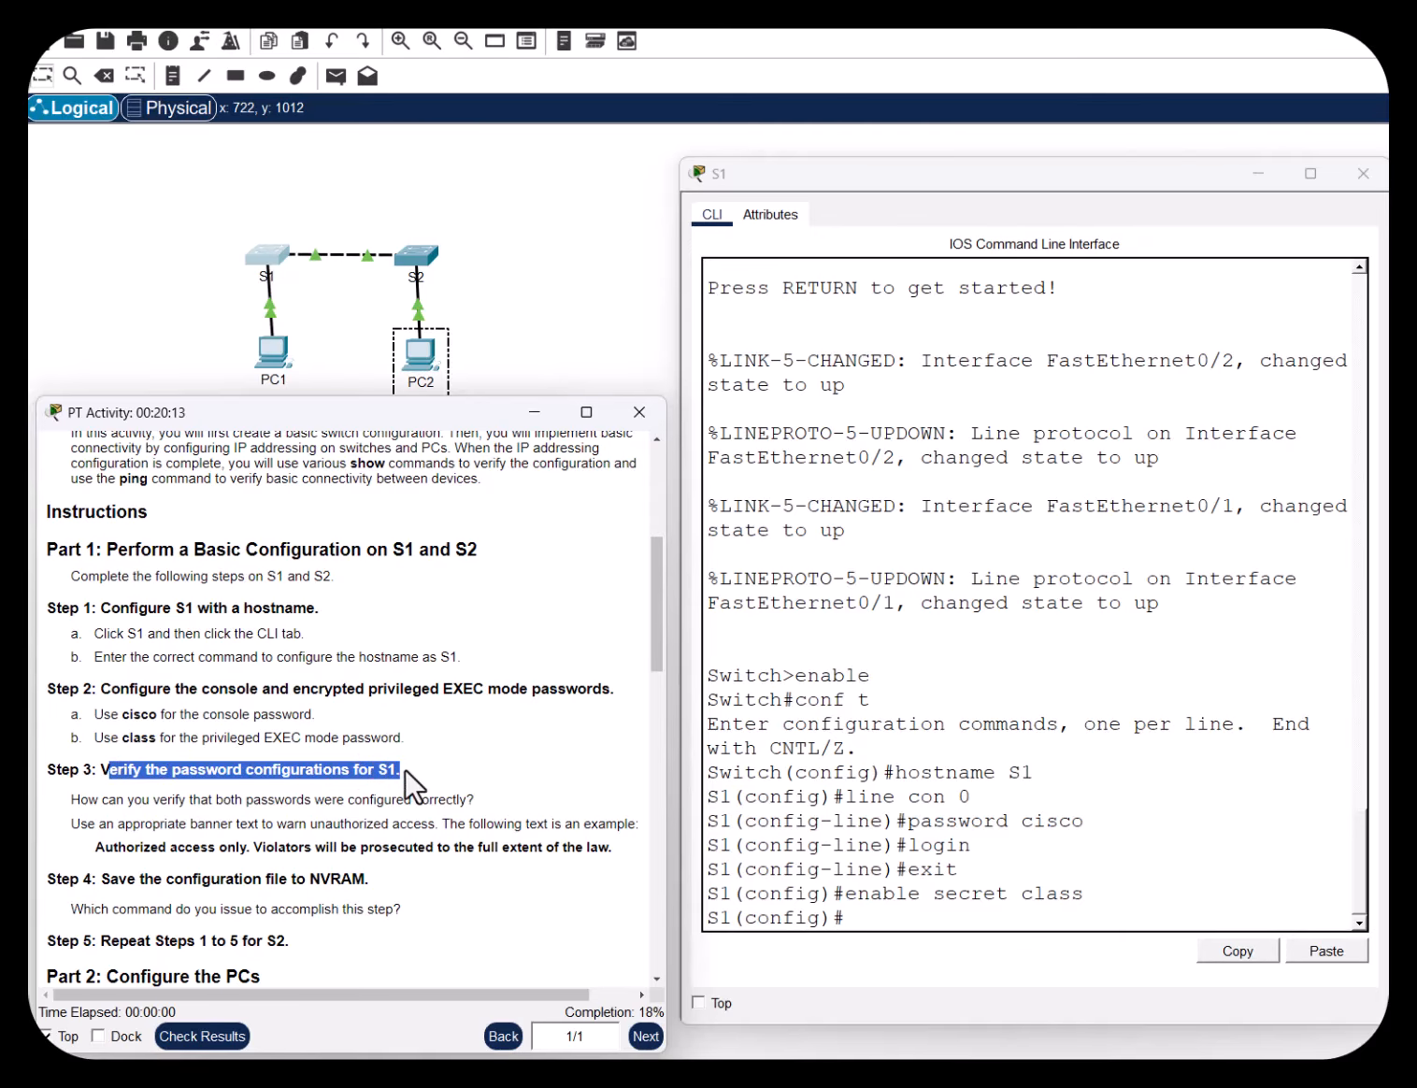
pyautogui.click(554, 765)
pyautogui.moveTo(80, 799); pyautogui.dragTo(475, 799)
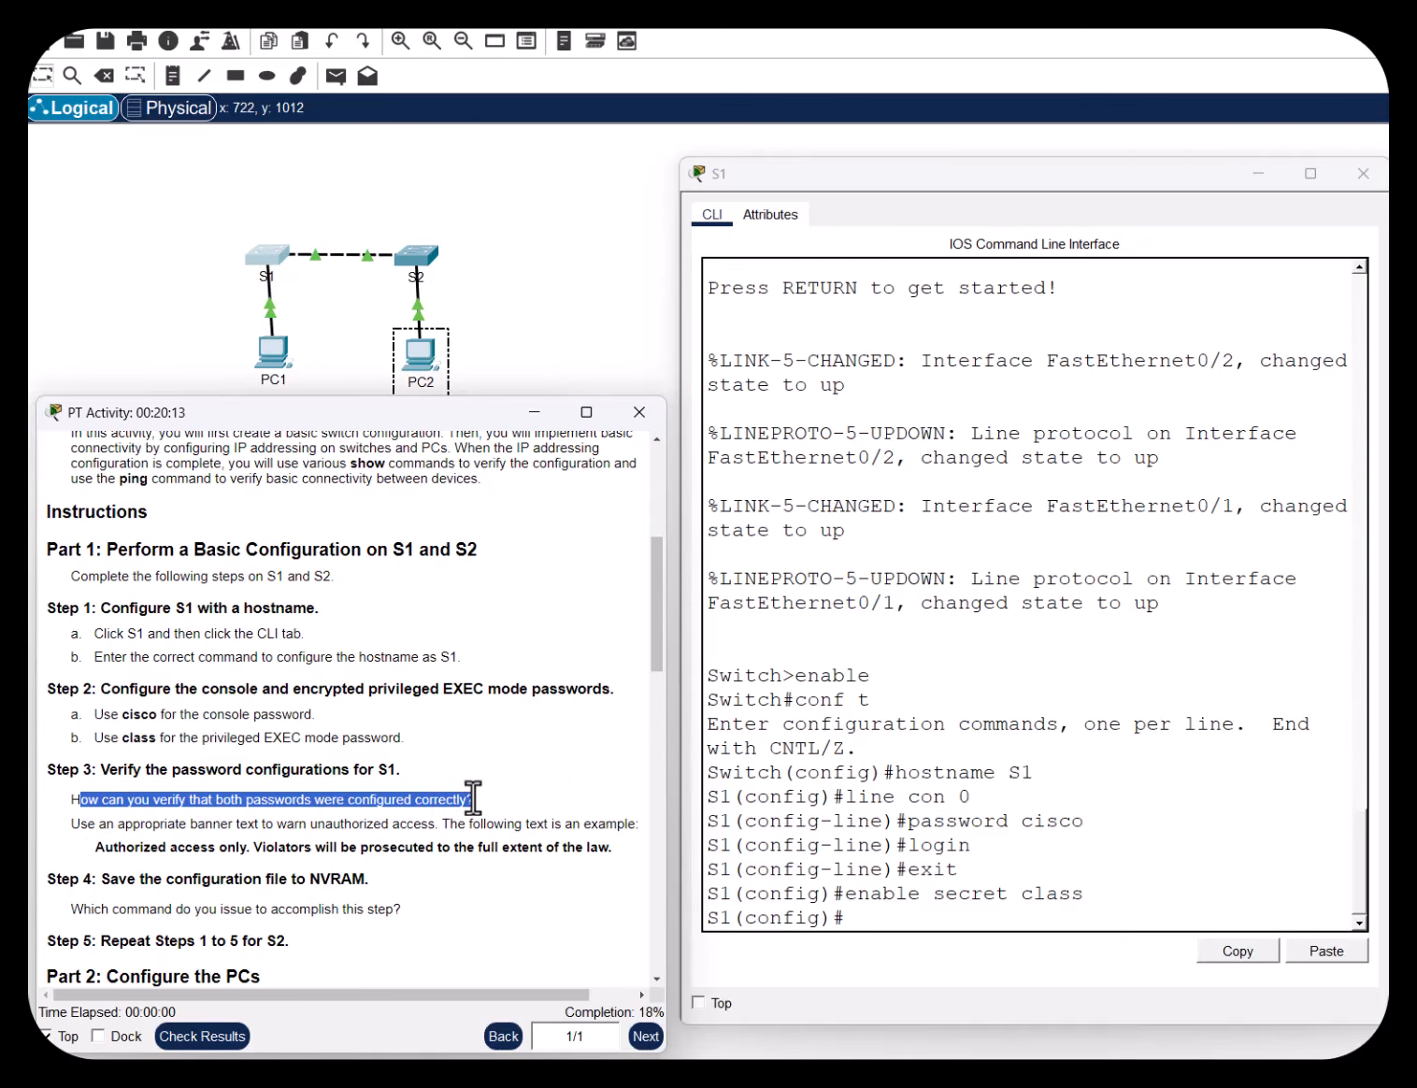
pyautogui.click(491, 738)
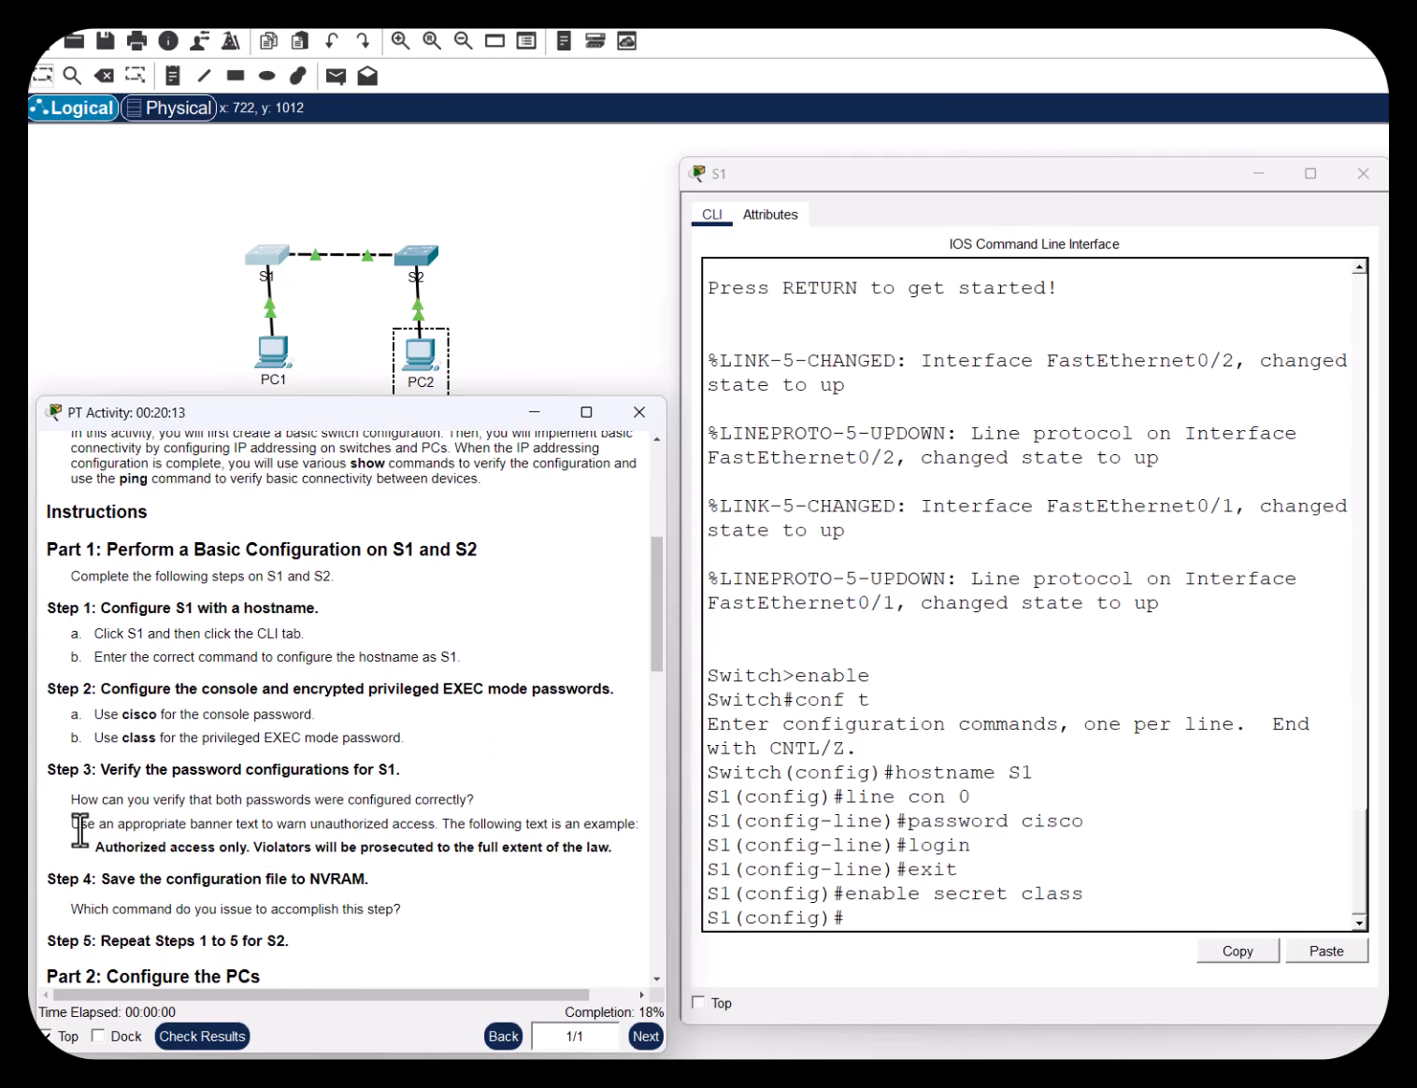
pyautogui.moveTo(81, 824); pyautogui.dragTo(621, 822)
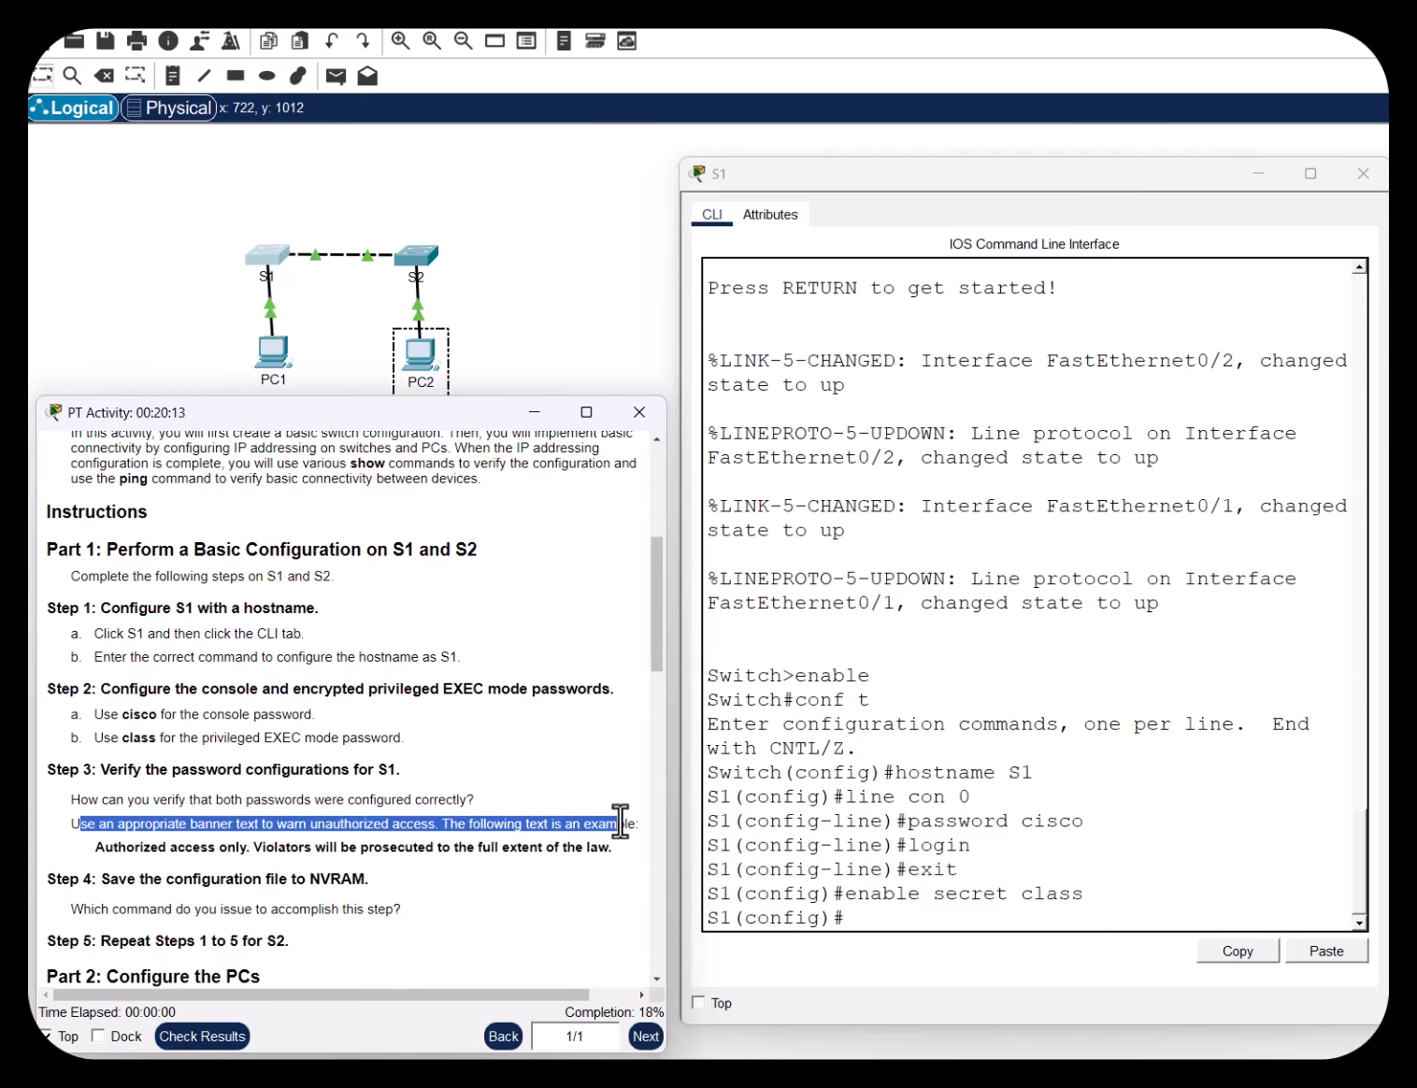
pyautogui.moveTo(103, 847); pyautogui.dragTo(611, 844)
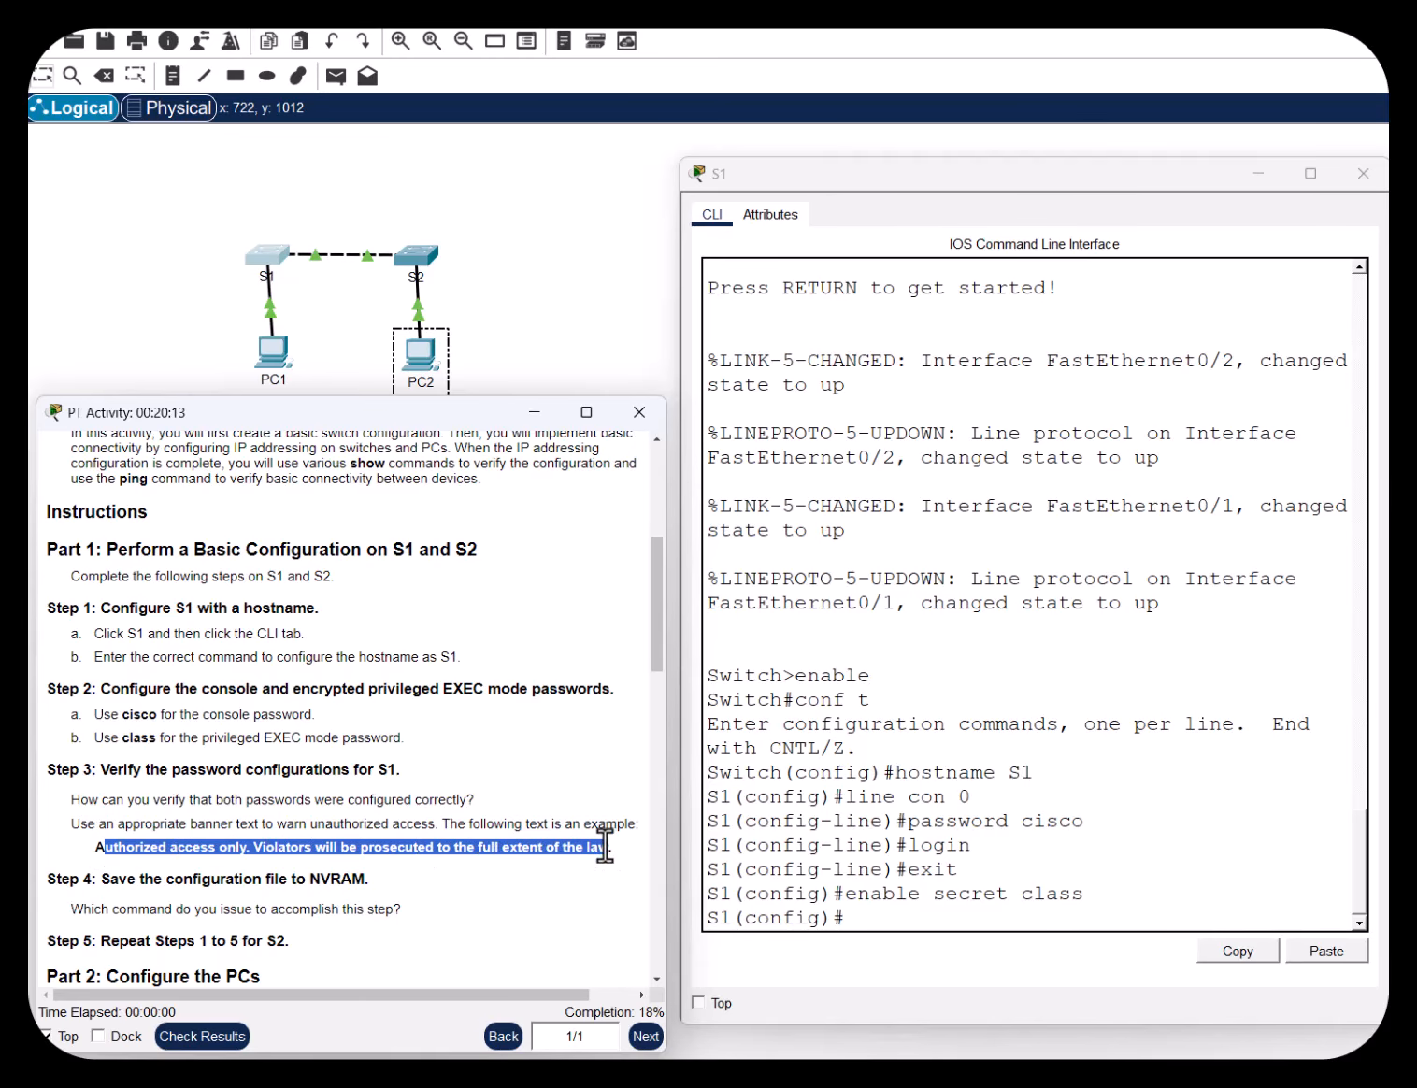
pyautogui.click(94, 845)
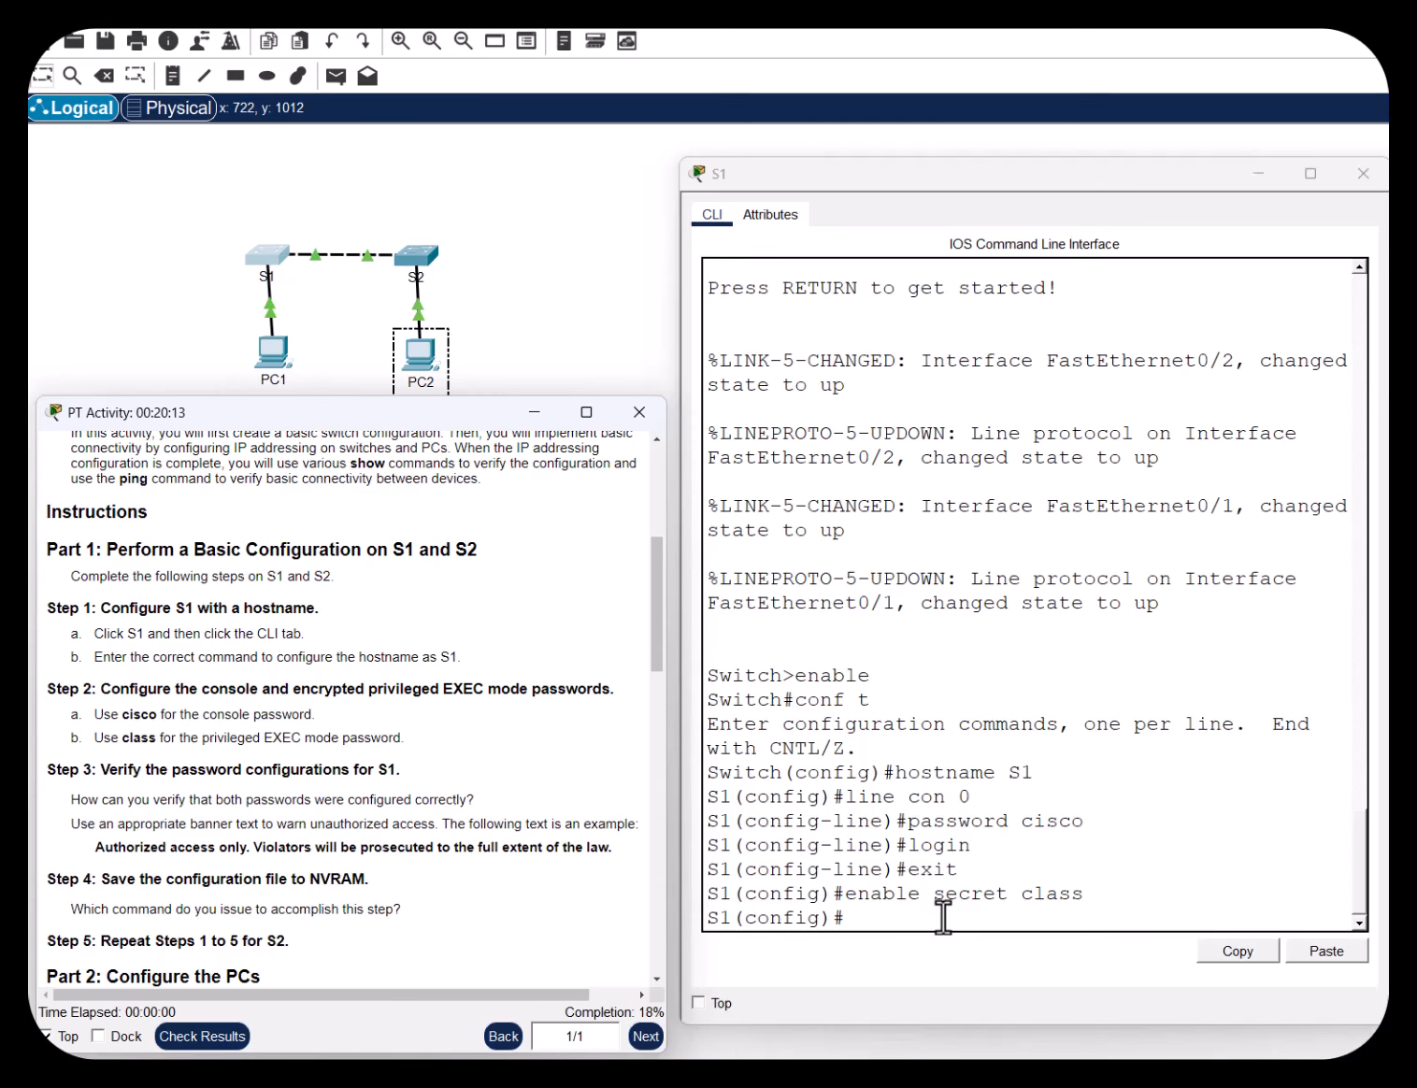
# Enter banner motd %Unauthorized access prohibited% on S1
pyautogui.click(884, 921)
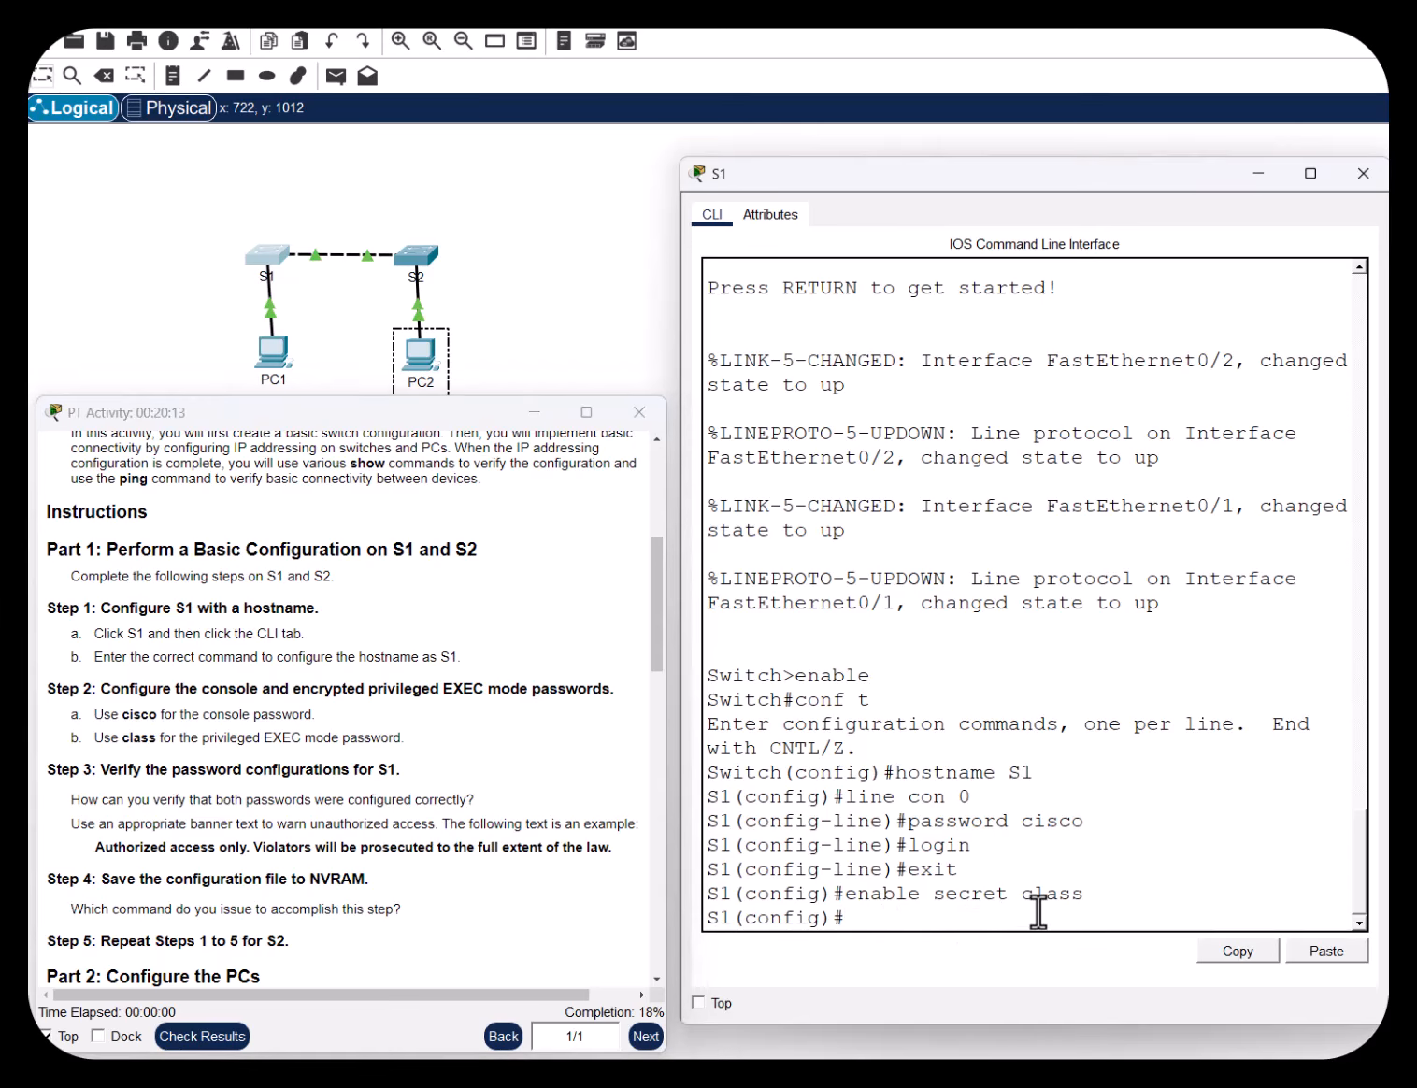
pyautogui.write('banner motd')
pyautogui.write('%Unauthorized')
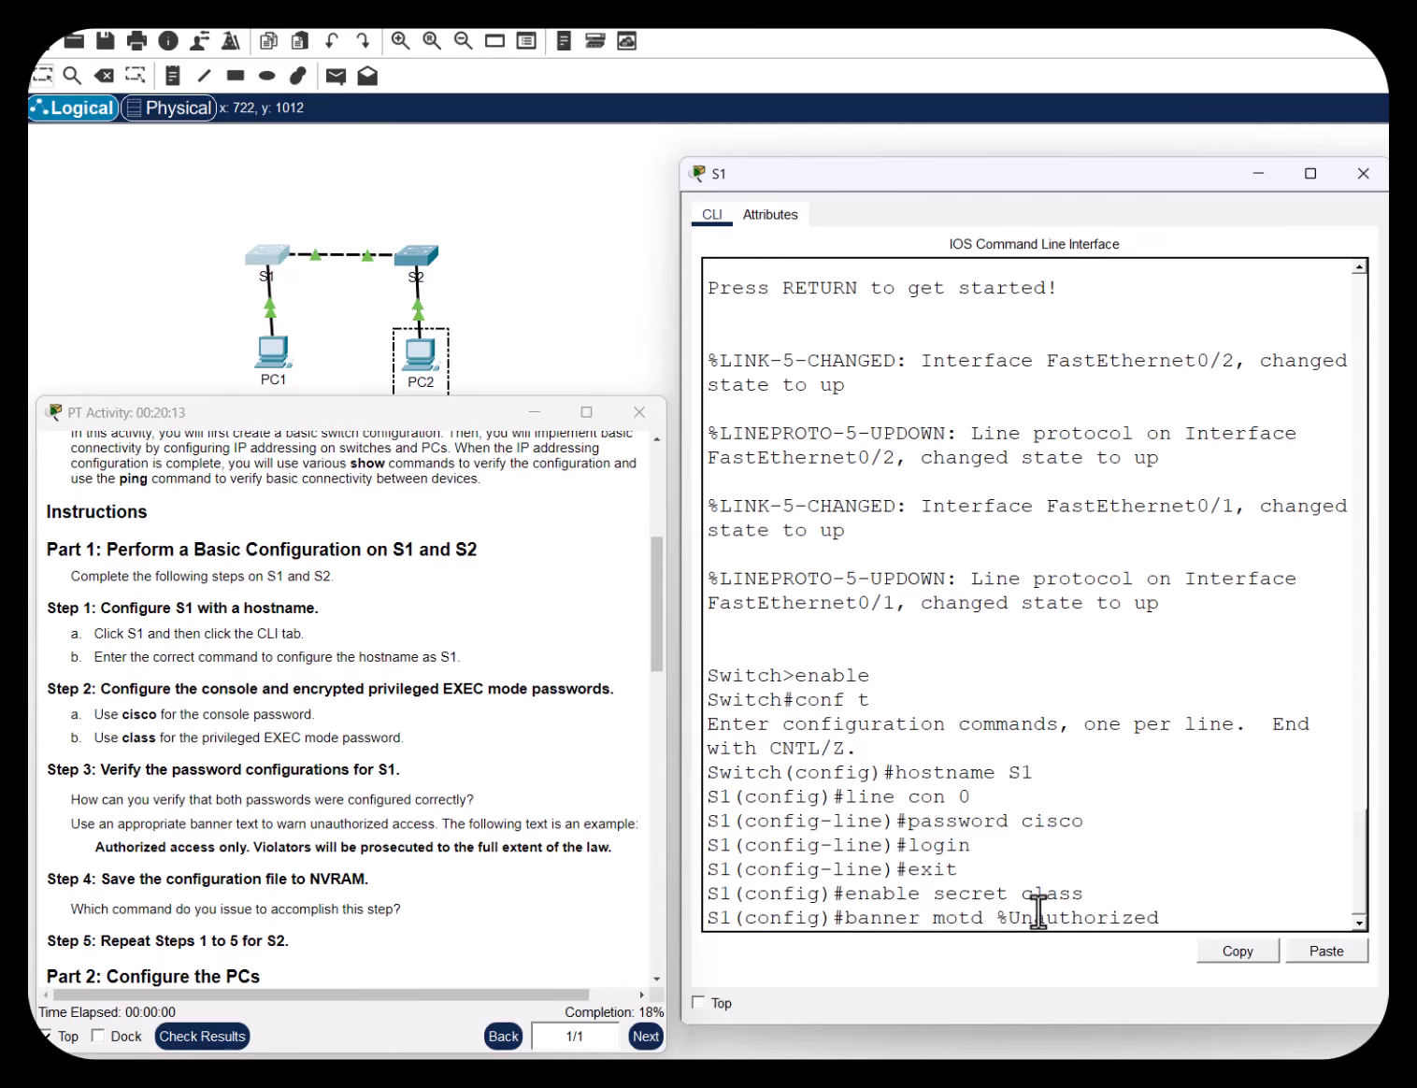
pyautogui.write(' access prohibited')
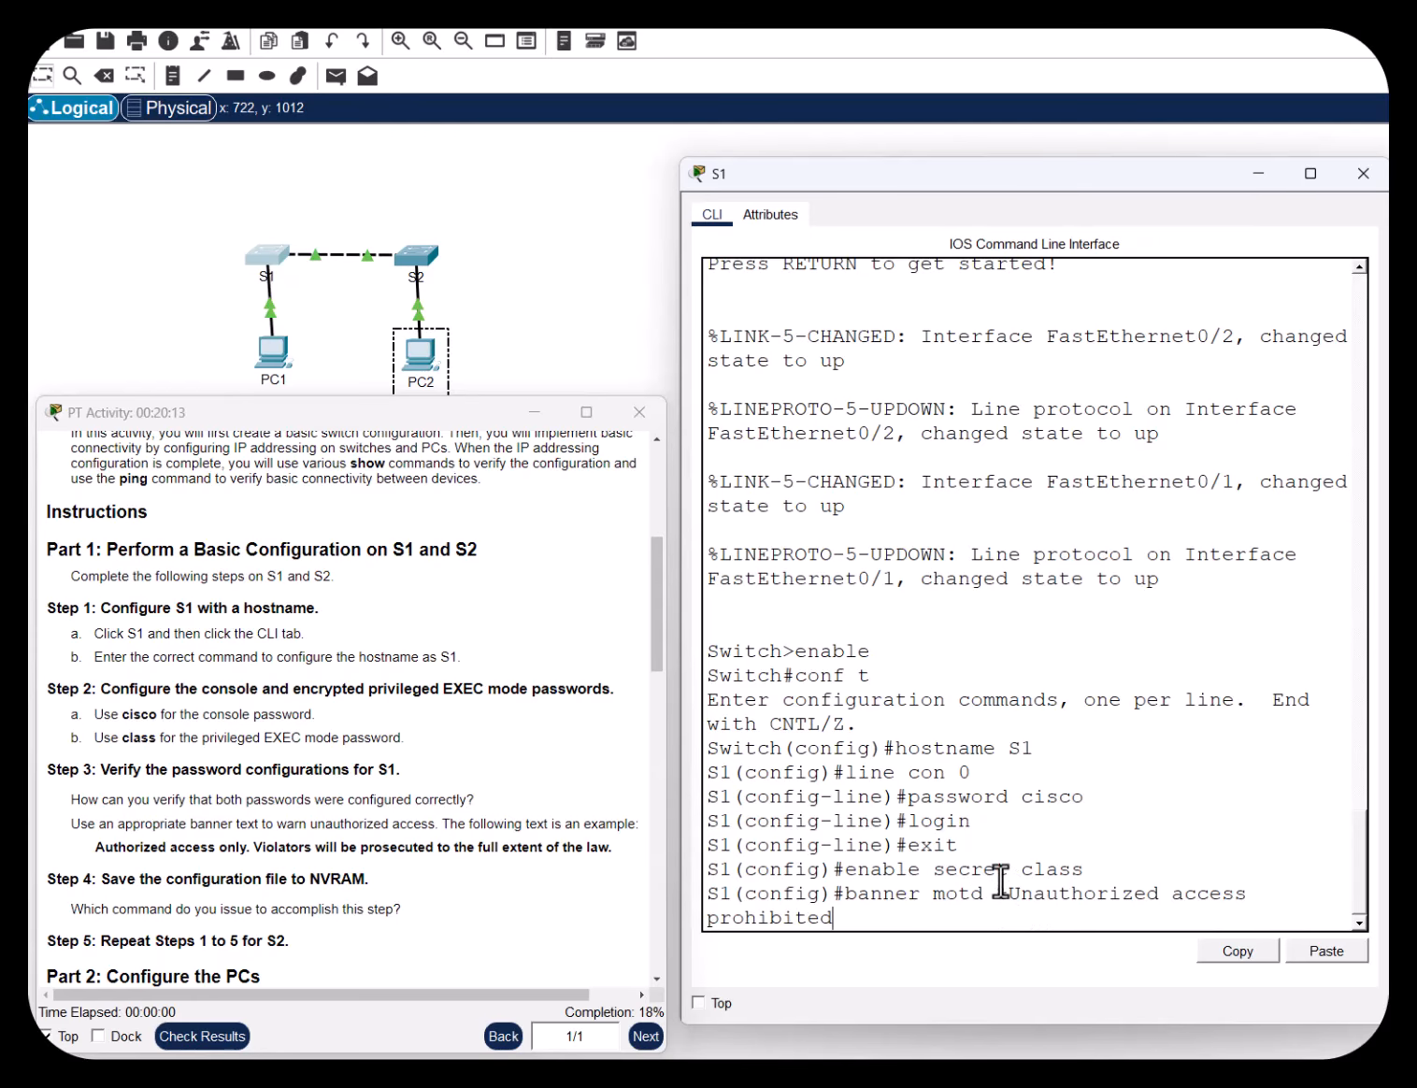
pyautogui.write('%')
pyautogui.press('Return')
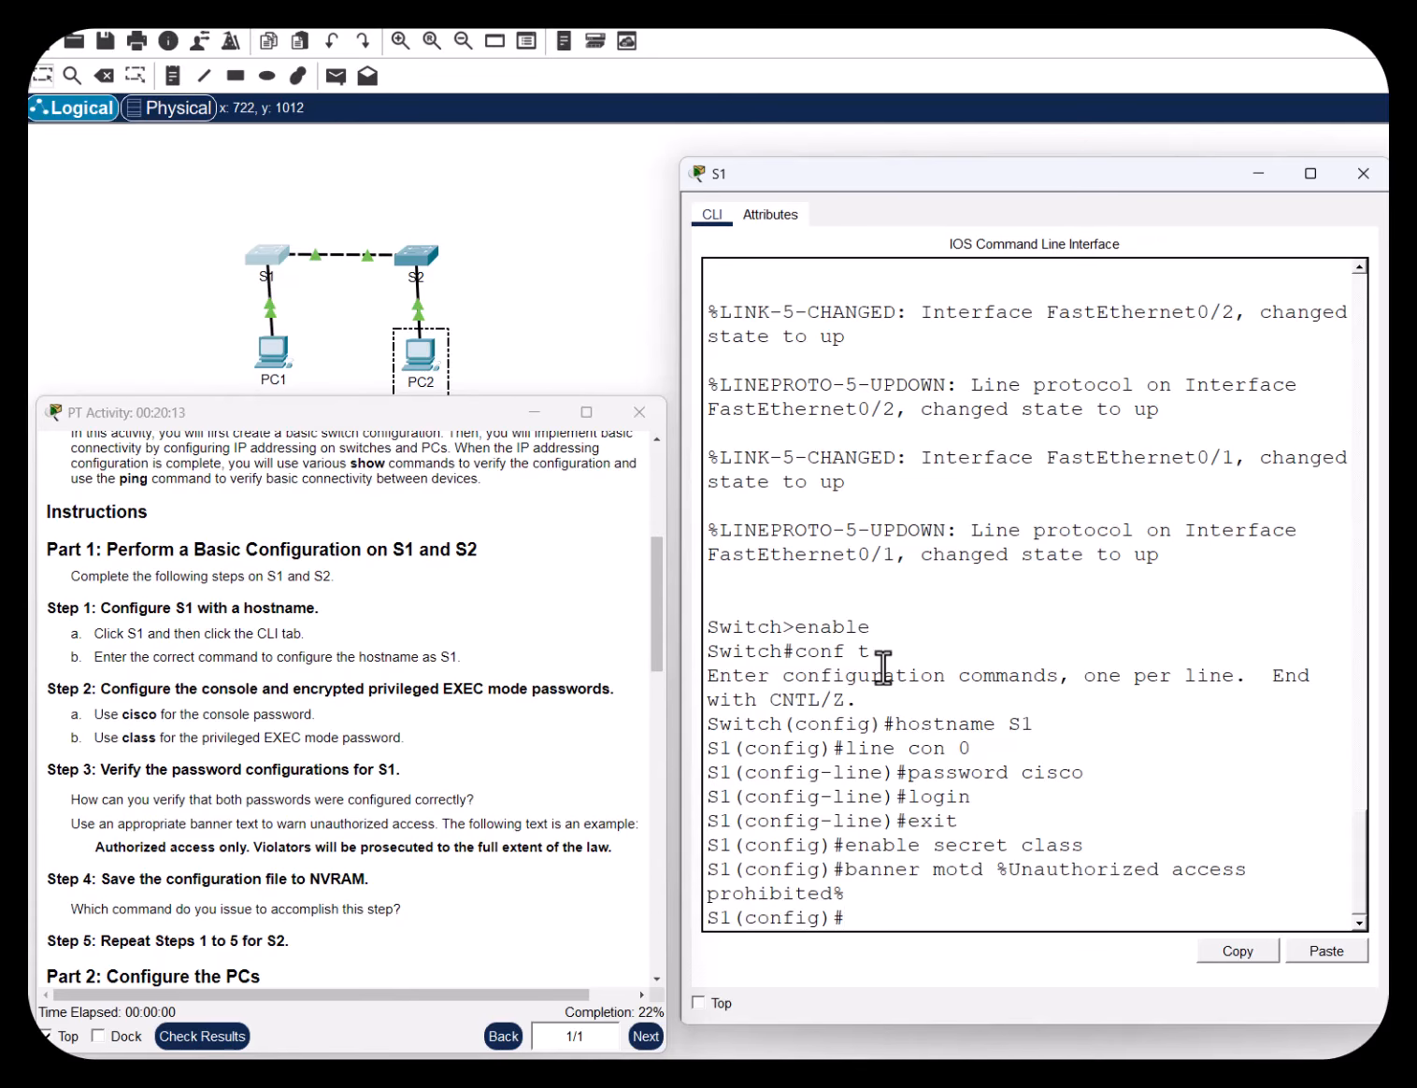
# Exit to privileged EXEC and copy S1's running-config to startup-config
pyautogui.write('exit')
pyautogui.press('Return')
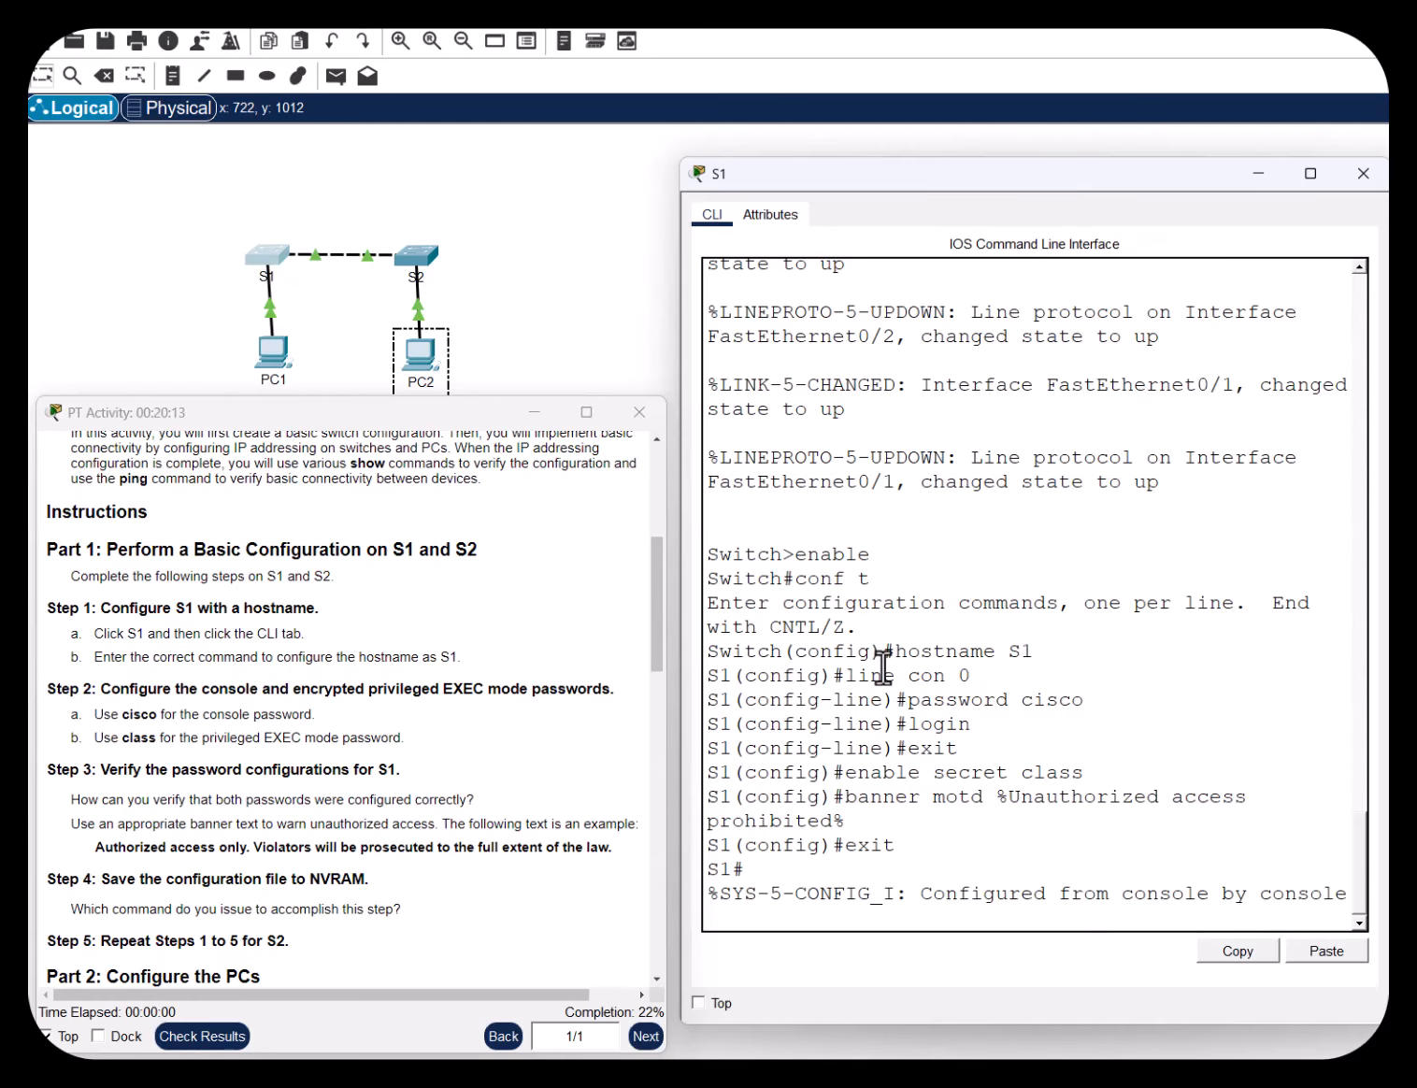
pyautogui.press('Return')
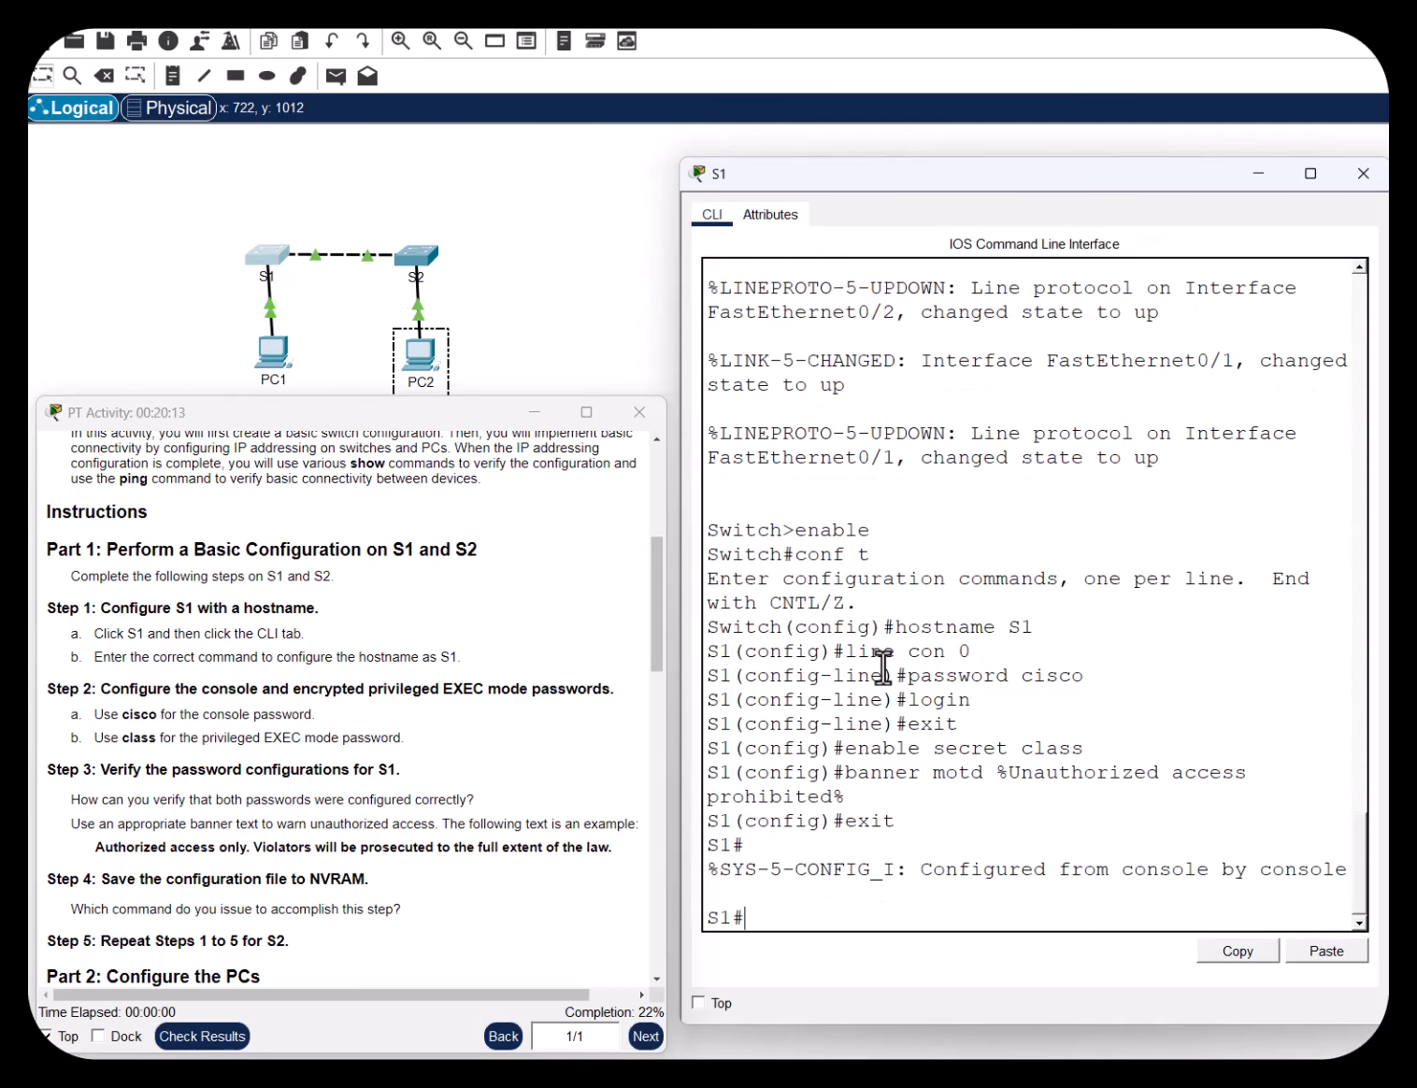
pyautogui.write('copy running-conf')
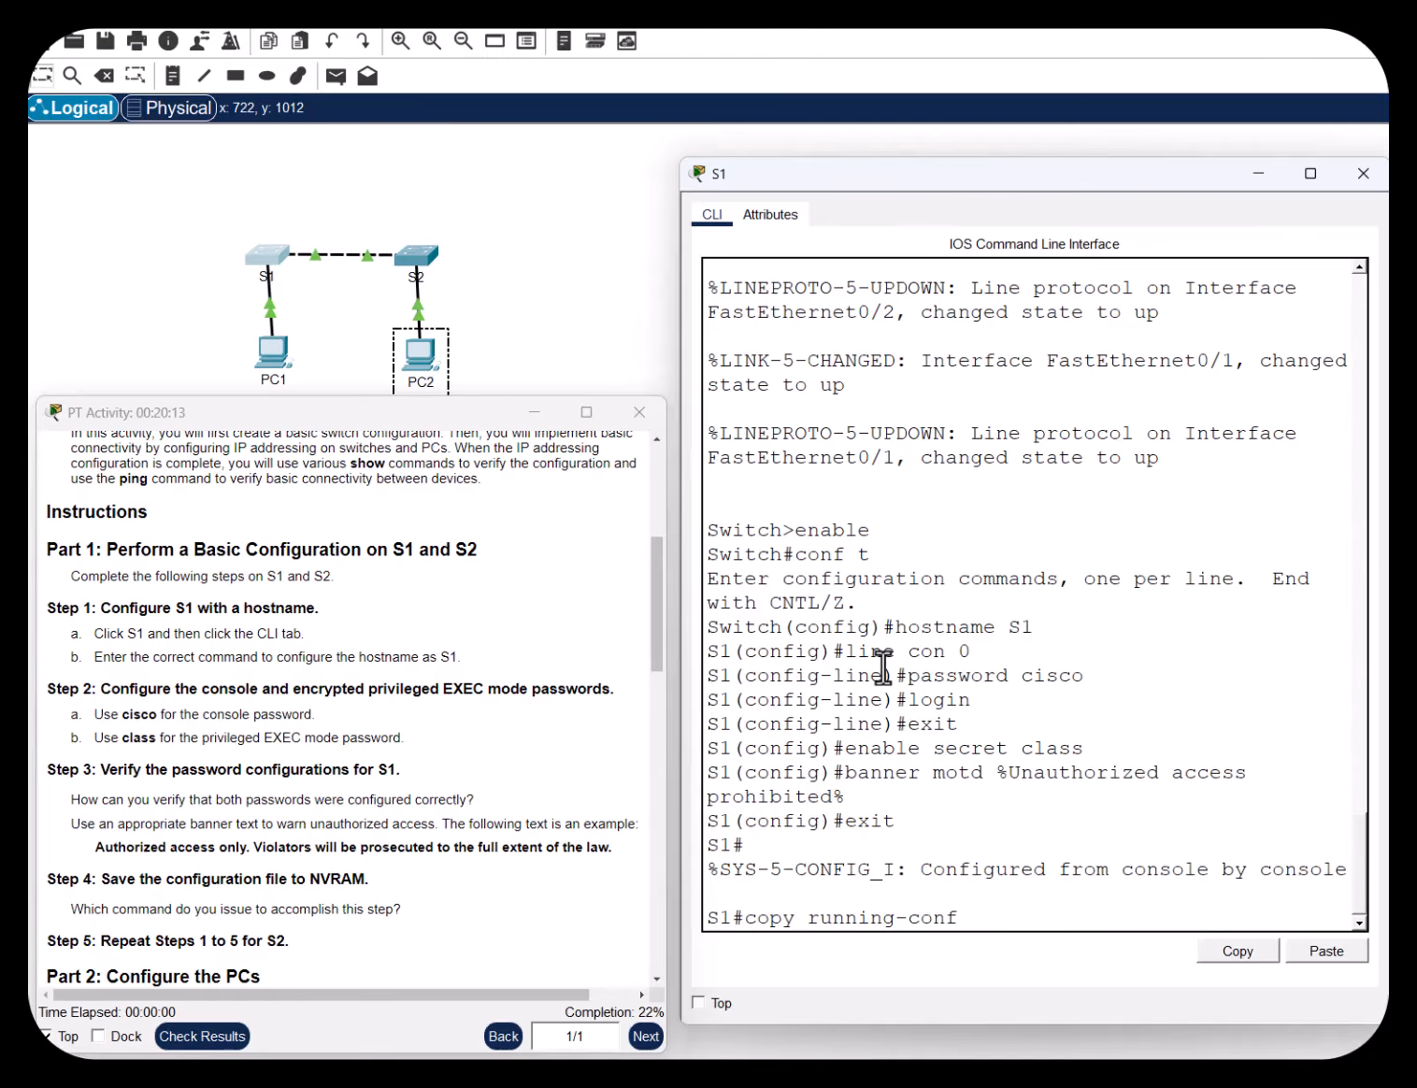
pyautogui.write('ig startup-config')
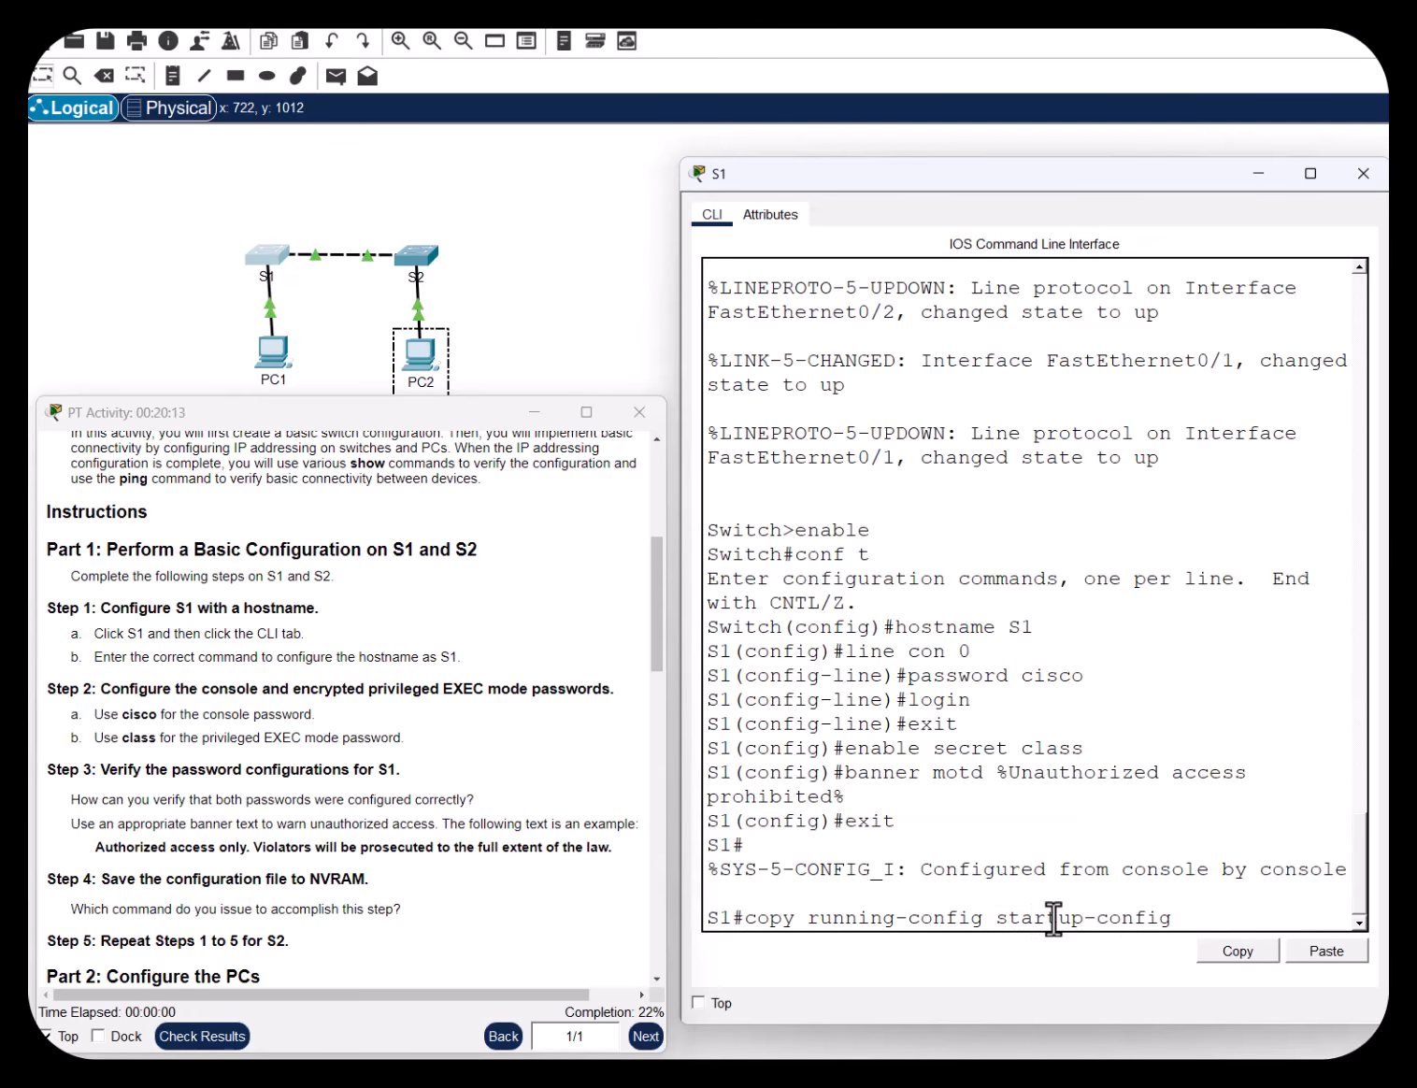
pyautogui.press('BackSpace')
pyautogui.press('BackSpace')
pyautogui.press('BackSpace')
pyautogui.press('BackSpace')
pyautogui.press('BackSpace')
pyautogui.press('BackSpace')
pyautogui.press('BackSpace')
pyautogui.press('BackSpace')
pyautogui.press('Left')
pyautogui.press('Left')
pyautogui.press('BackSpace')
pyautogui.press('BackSpace')
pyautogui.press('BackSpace')
pyautogui.press('BackSpace')
pyautogui.press('BackSpace')
pyautogui.press('BackSpace')
pyautogui.press('BackSpace')
pyautogui.press('BackSpace')
pyautogui.press('BackSpace')
pyautogui.press('BackSpace')
pyautogui.press('BackSpace')
pyautogui.press('BackSpace')
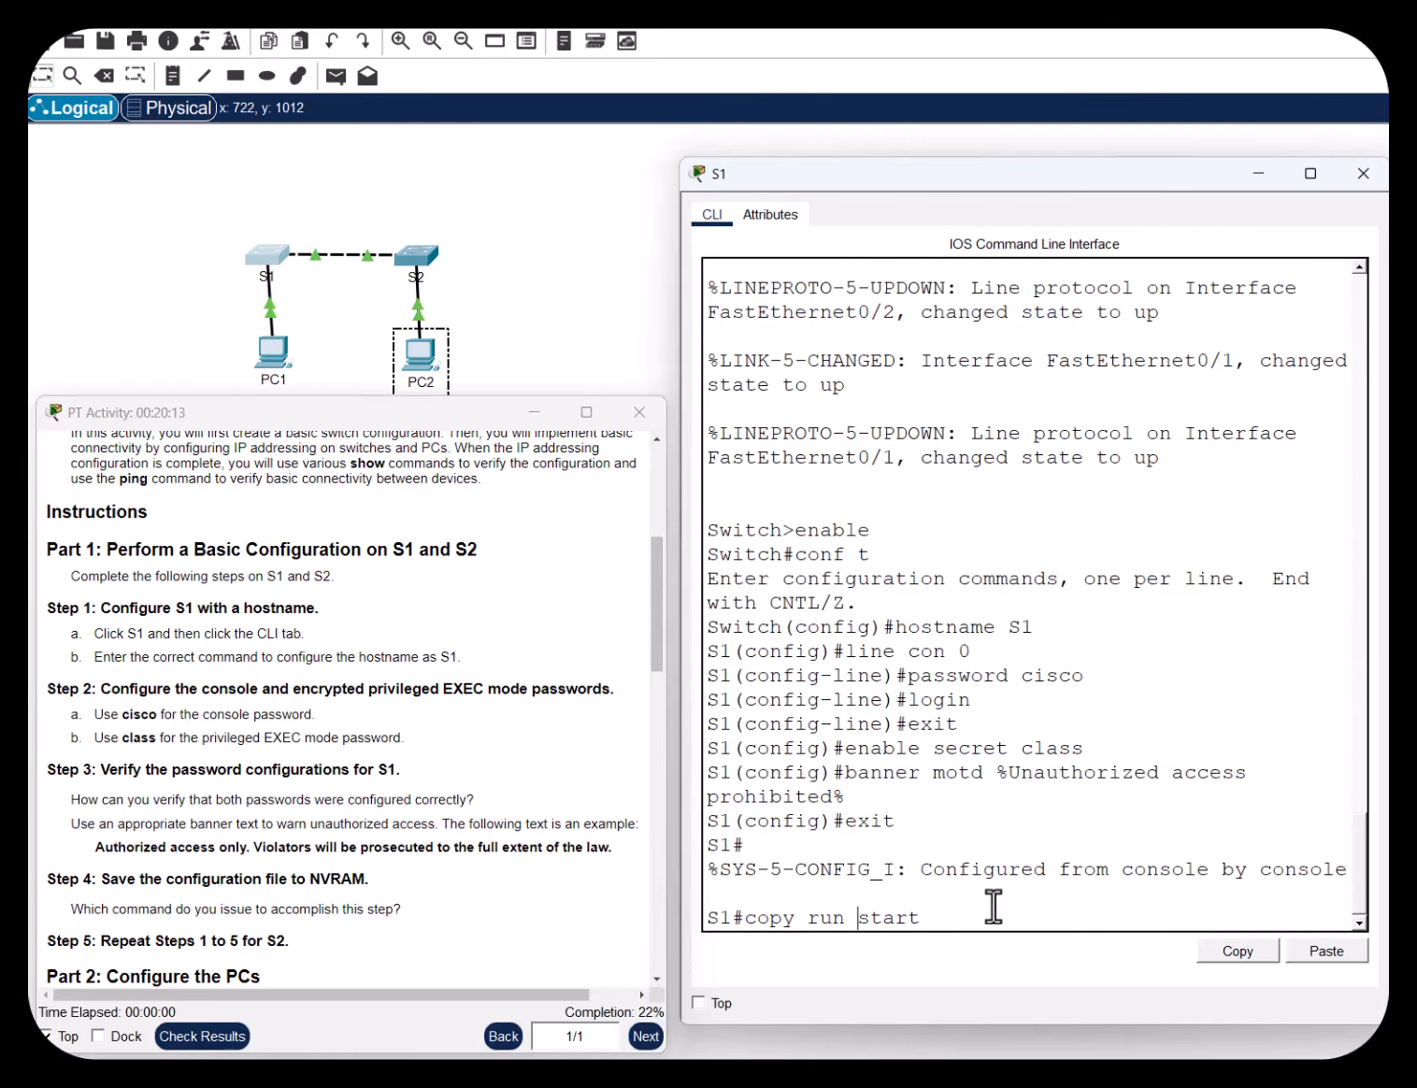
pyautogui.press('Return')
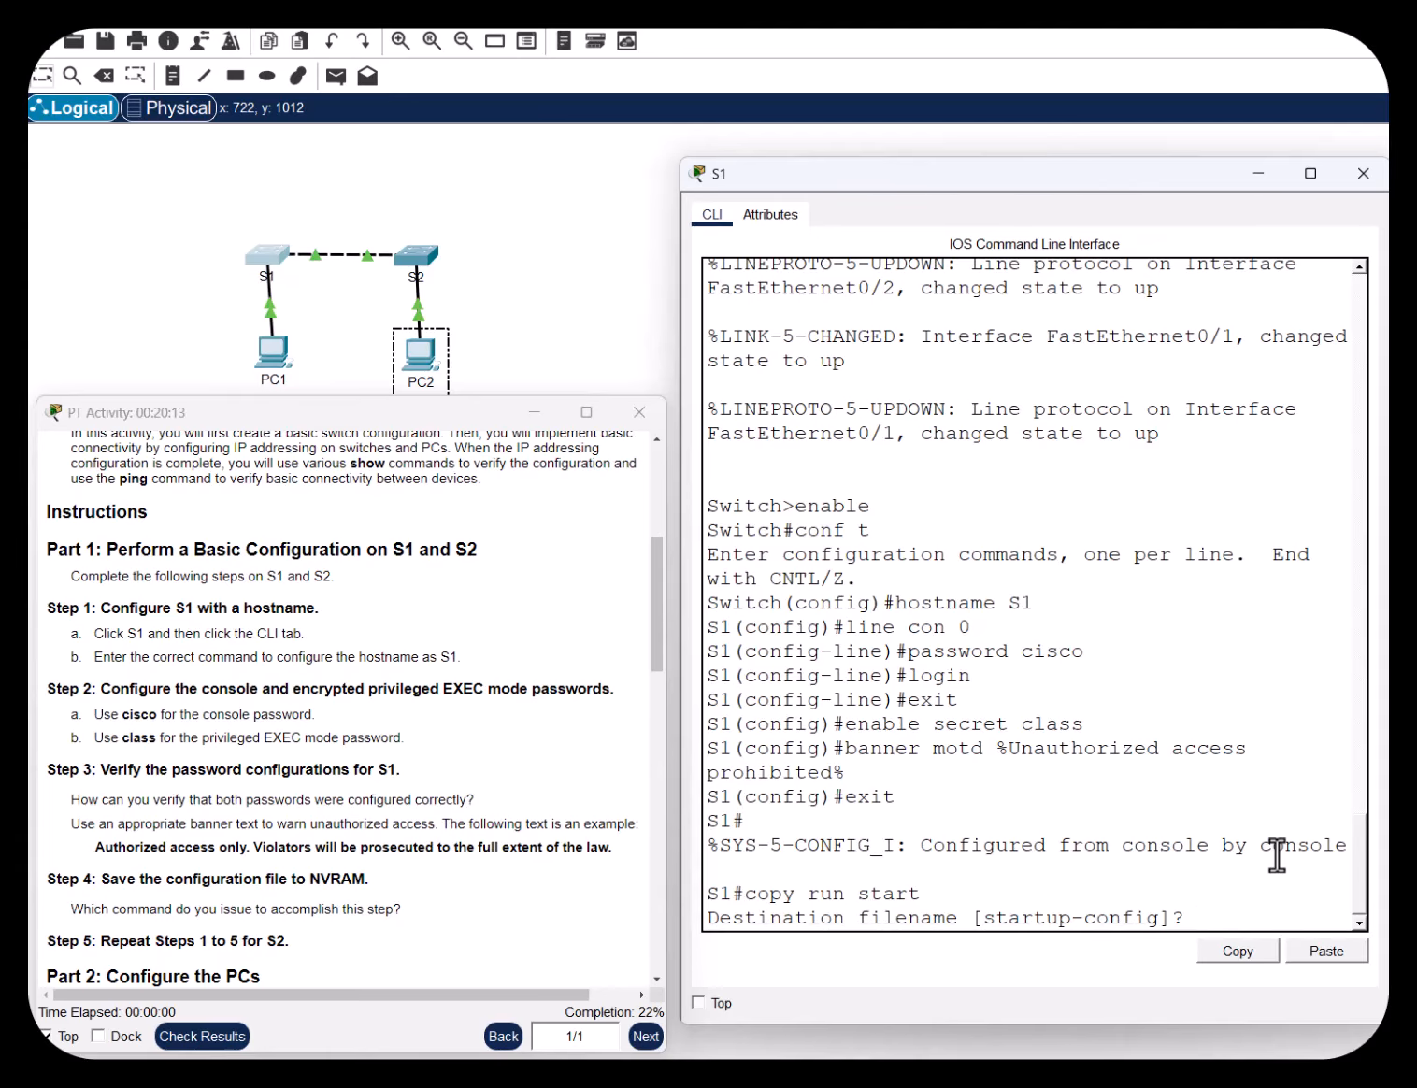
pyautogui.press('Return')
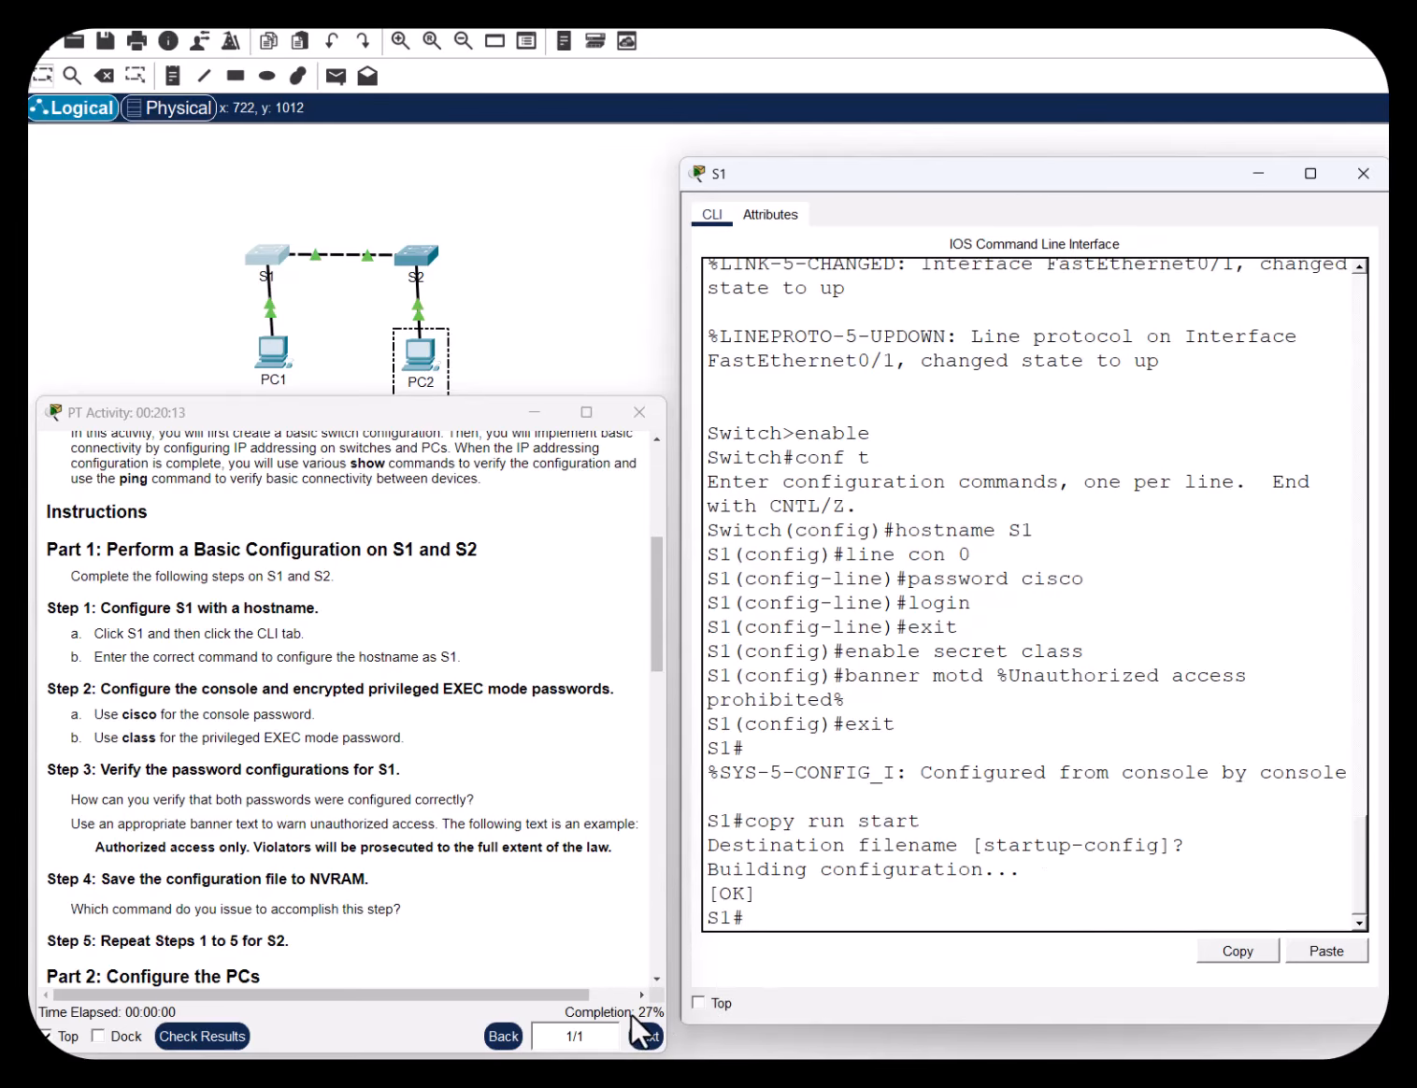
# Highlight the instruction to repeat the configuration steps on S2
pyautogui.scroll(-3, 510, 665)
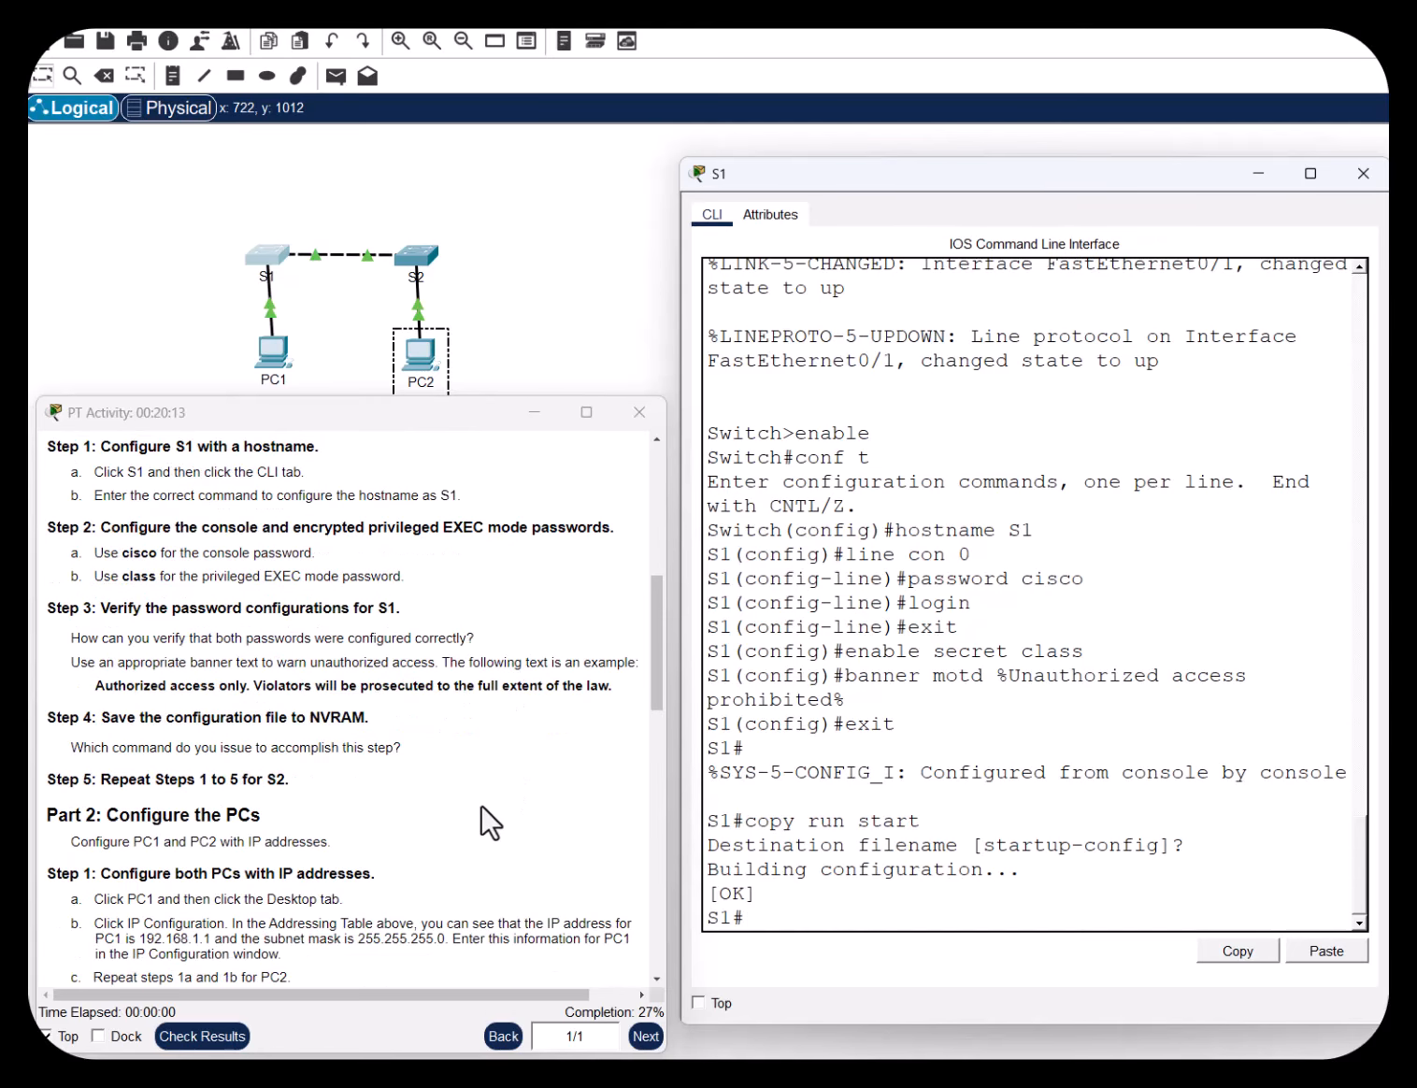
pyautogui.moveTo(119, 778); pyautogui.dragTo(304, 776)
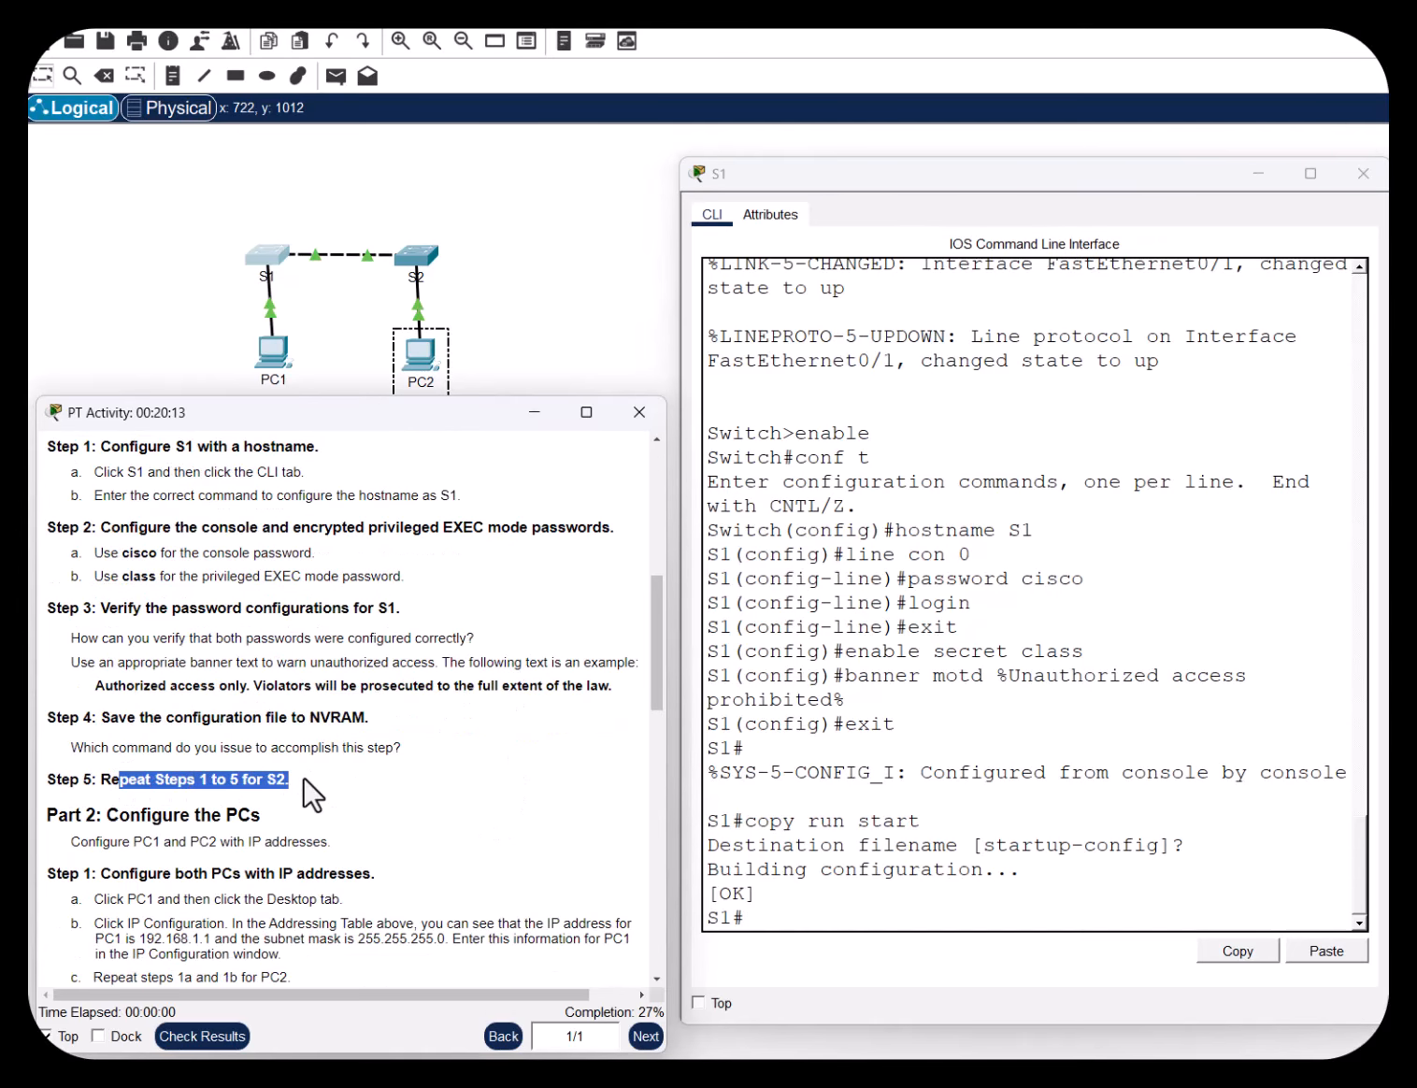
pyautogui.scroll(8, 531, 748)
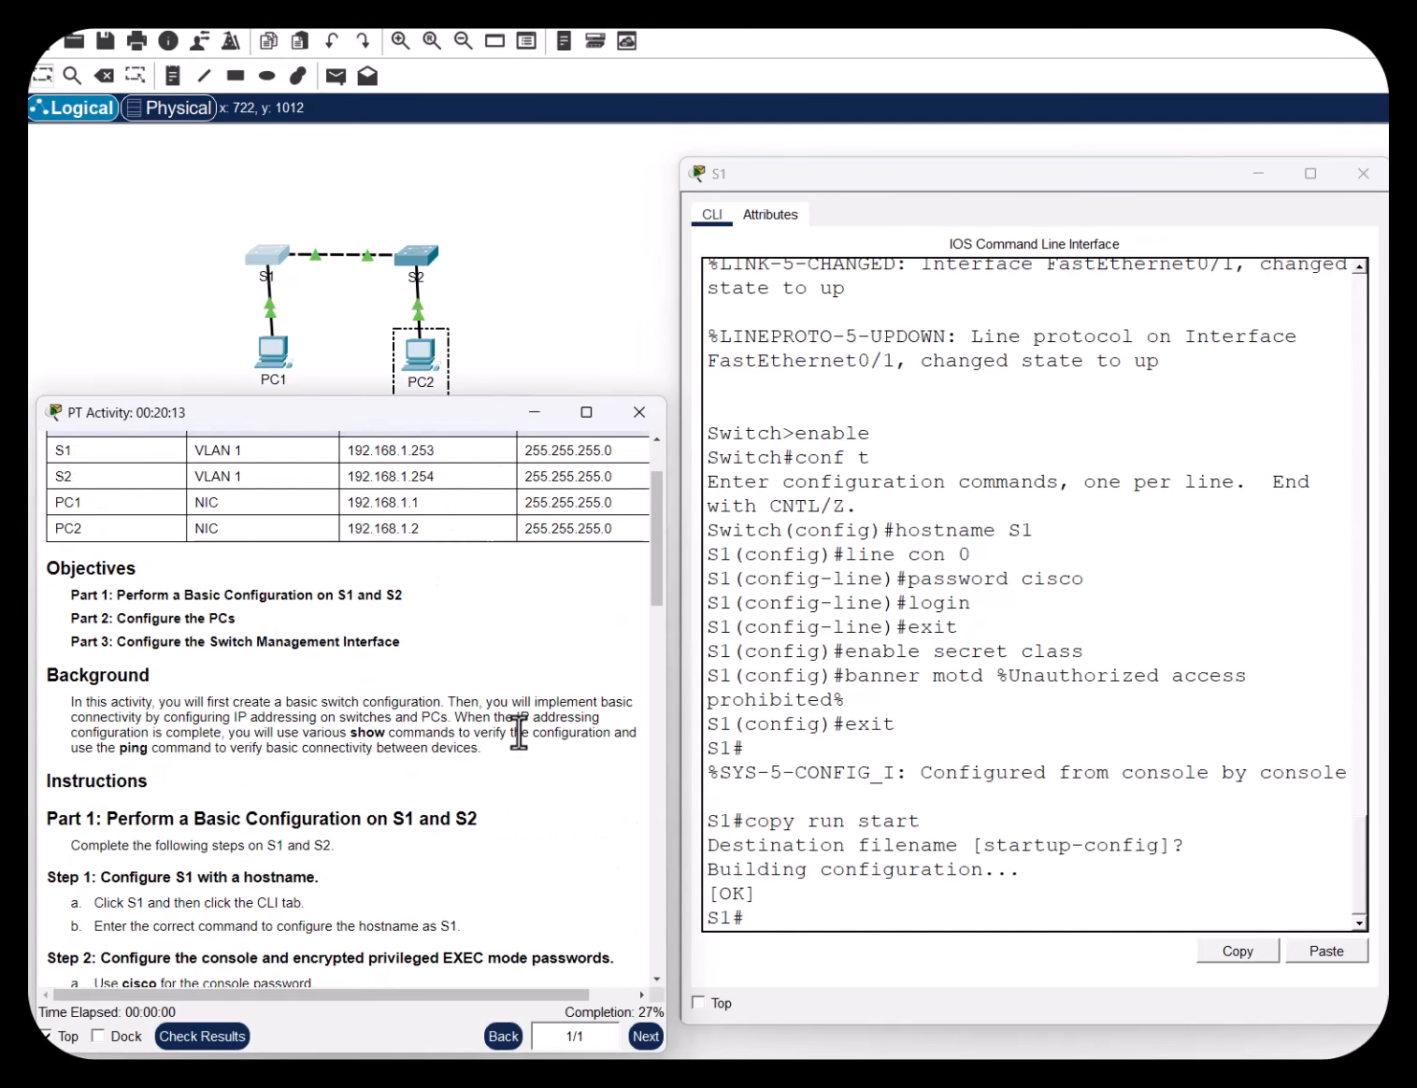
pyautogui.scroll(-3, 519, 732)
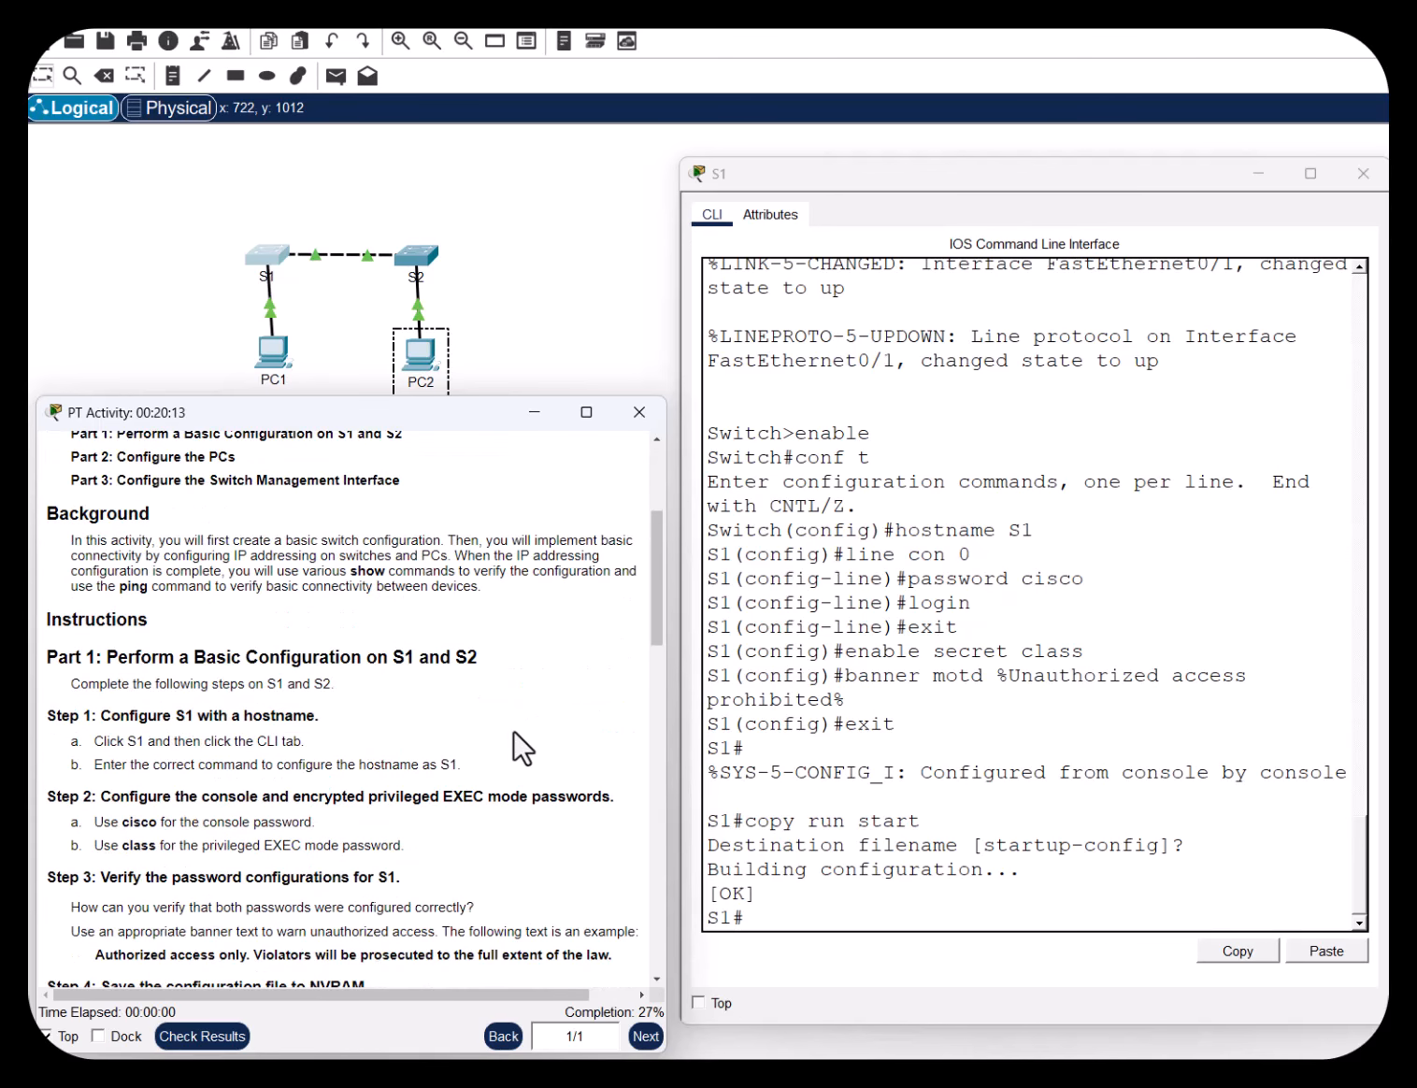
# Open S2's CLI, run en and conf t, and set hostname S2
pyautogui.click(418, 252)
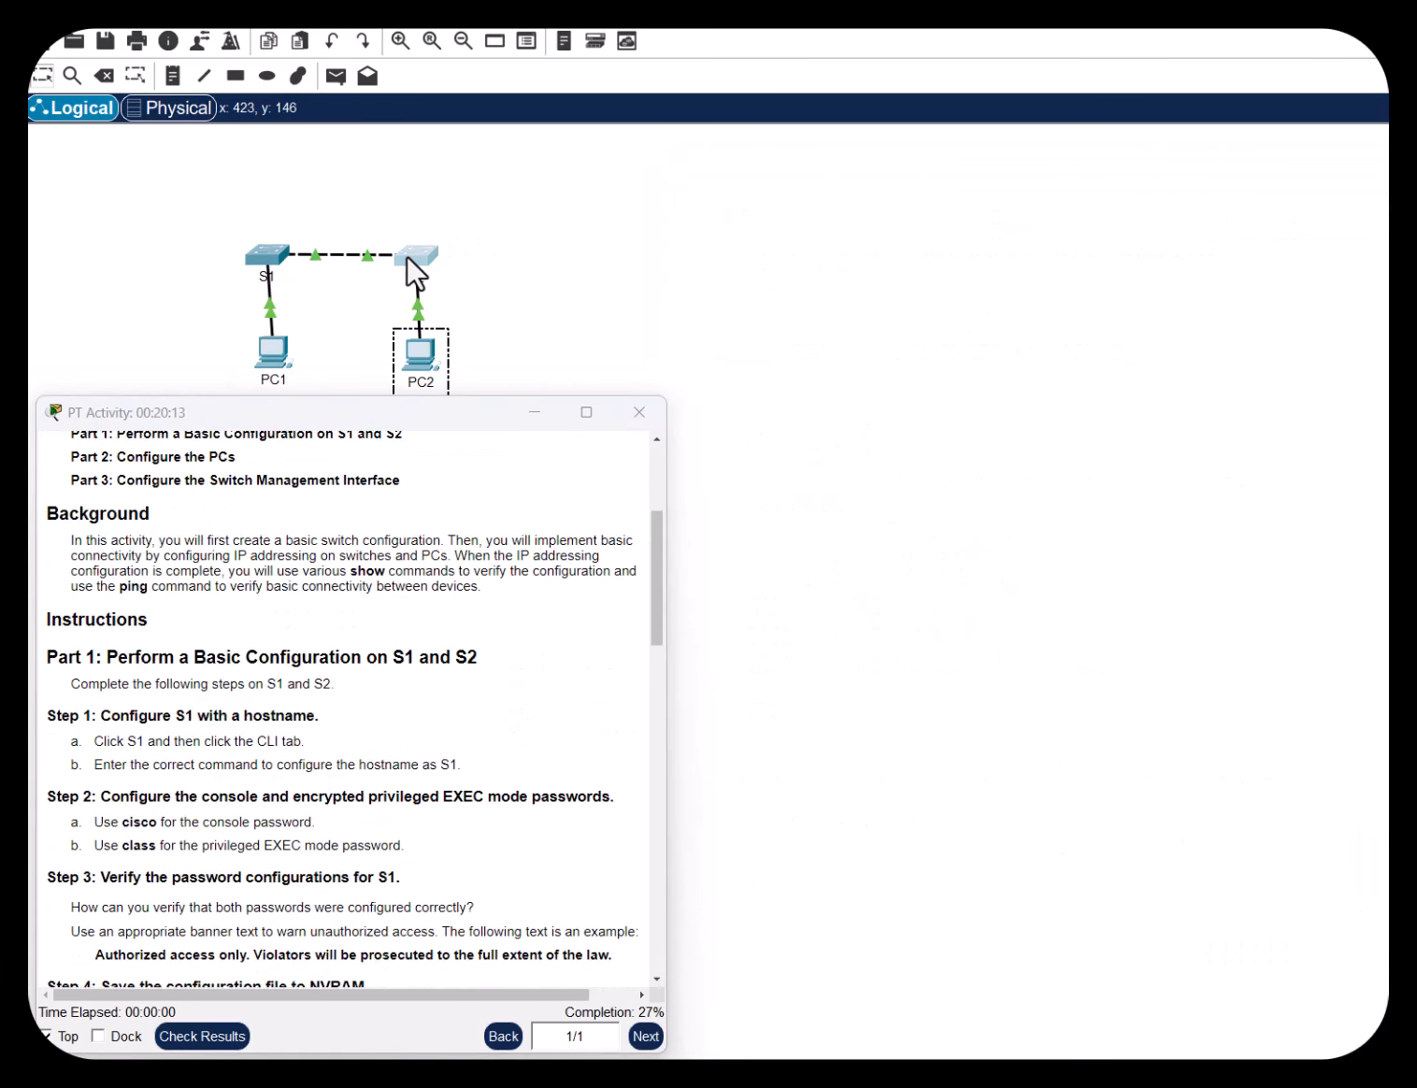
pyautogui.moveTo(1269, 147); pyautogui.dragTo(1126, 193)
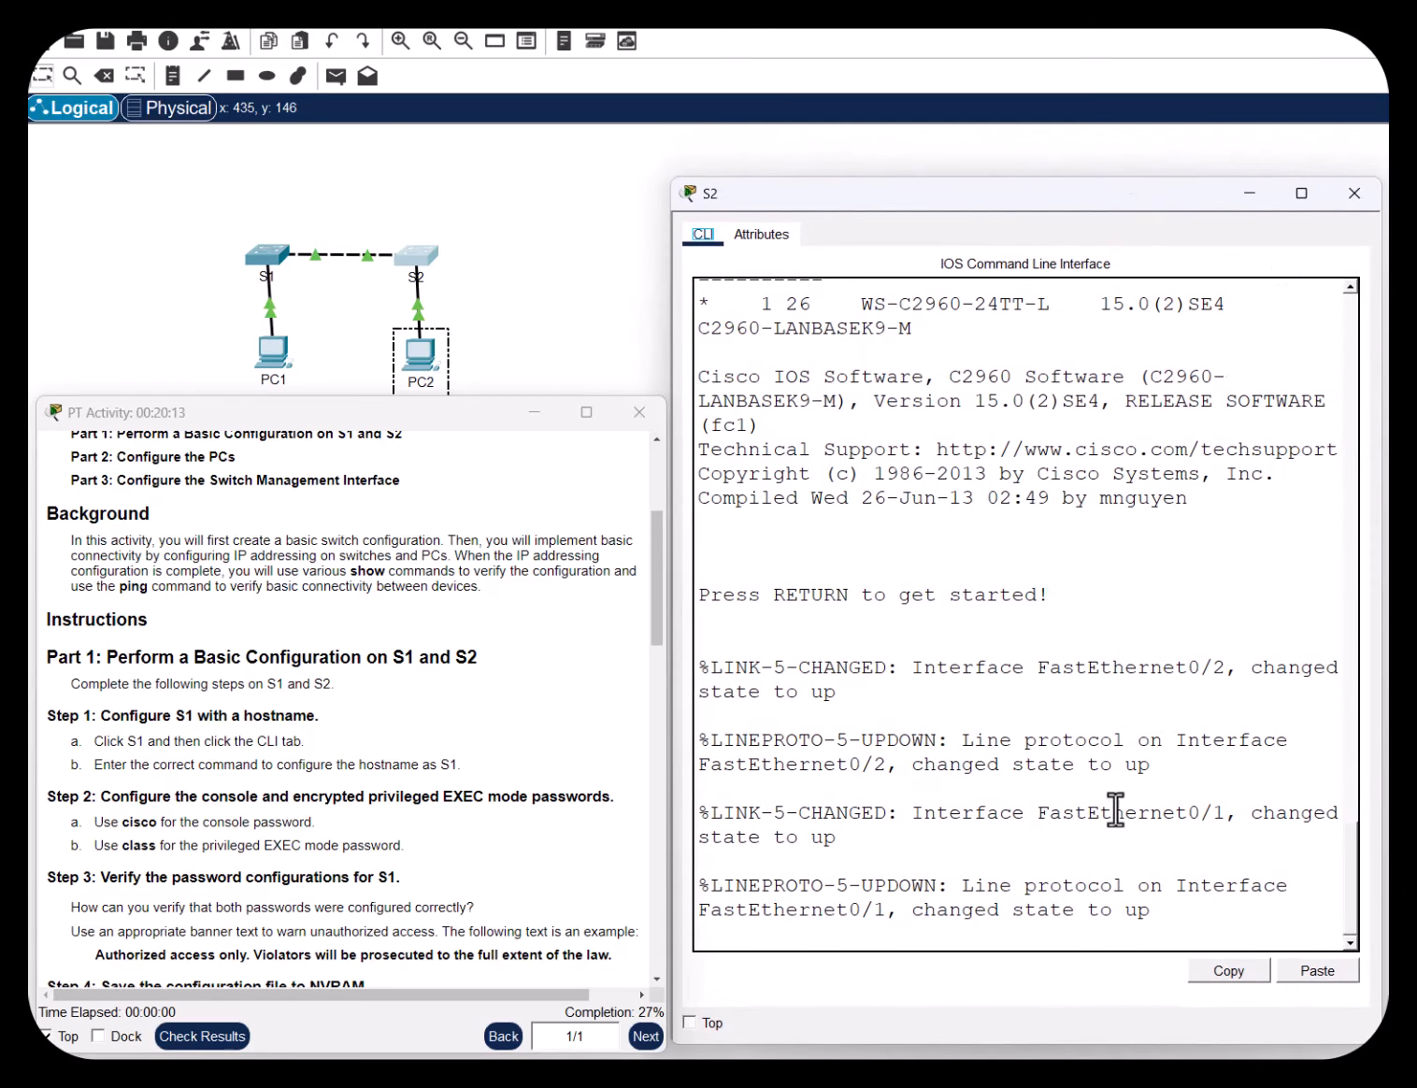
pyautogui.click(1199, 917)
pyautogui.press('Return')
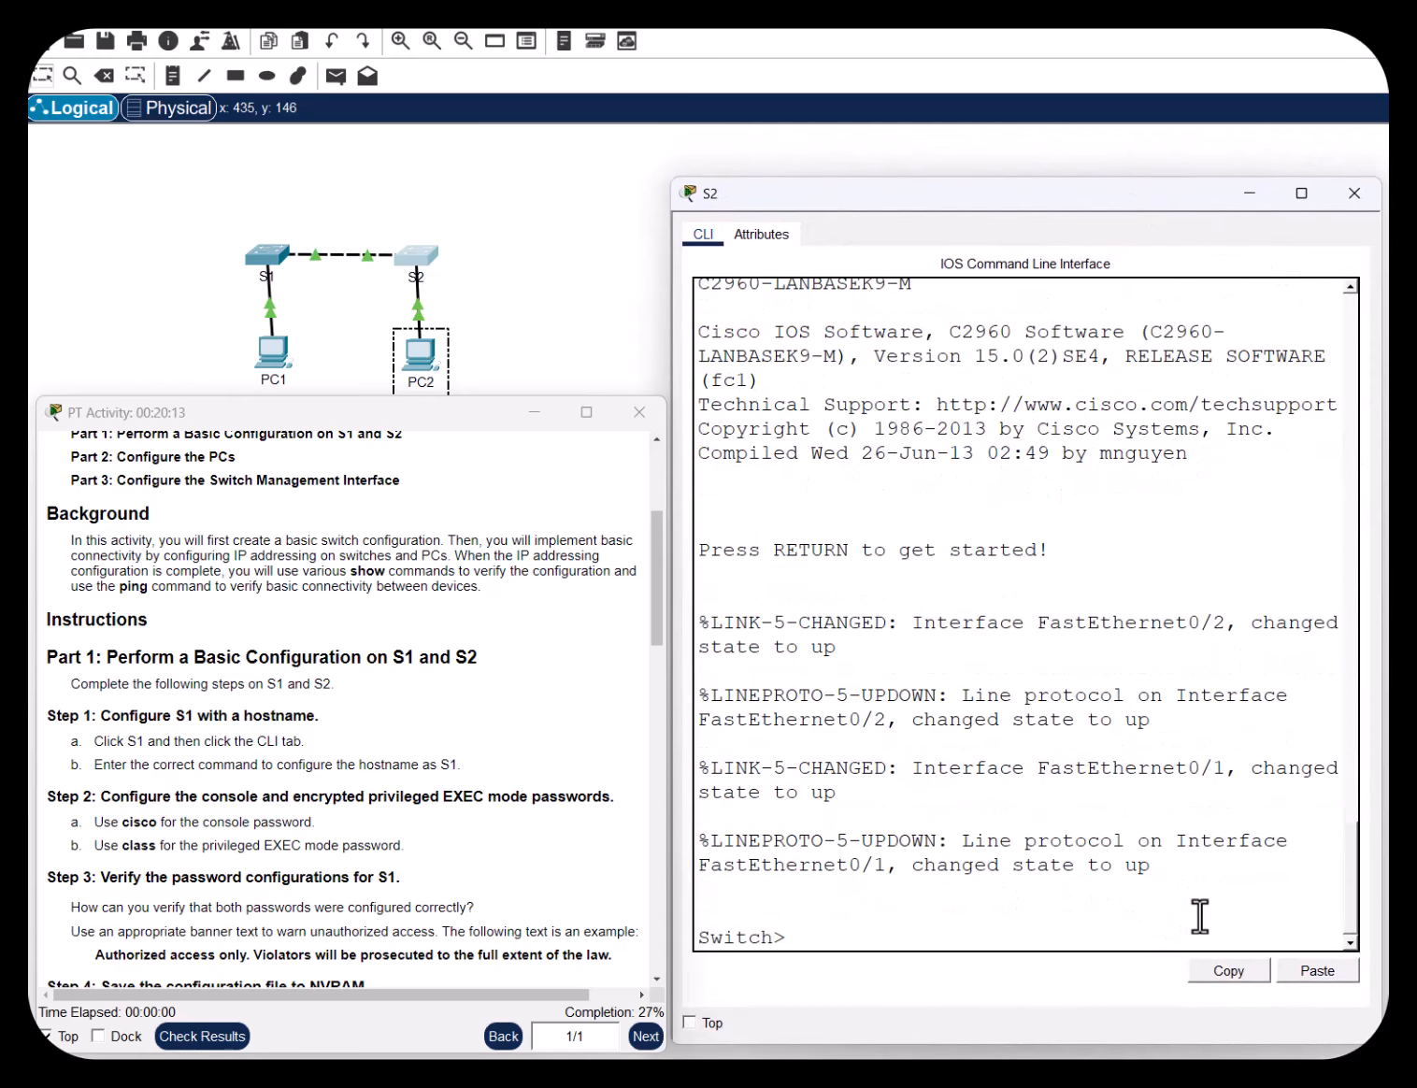
pyautogui.write('en')
pyautogui.press('Return')
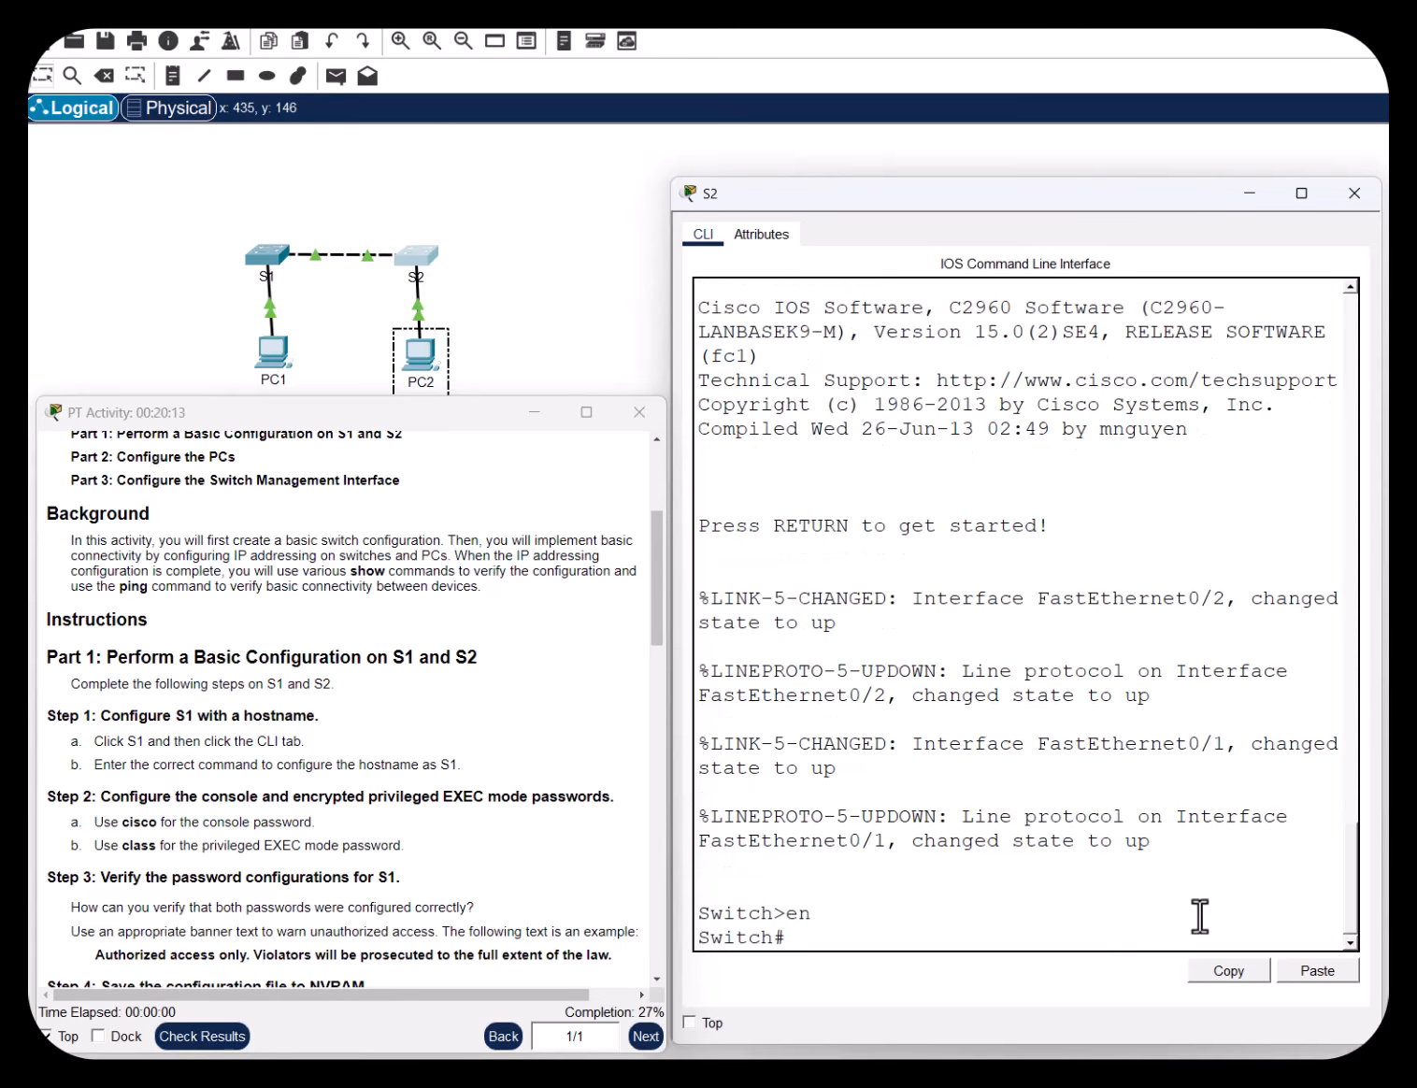
pyautogui.write('conf t')
pyautogui.press('Return')
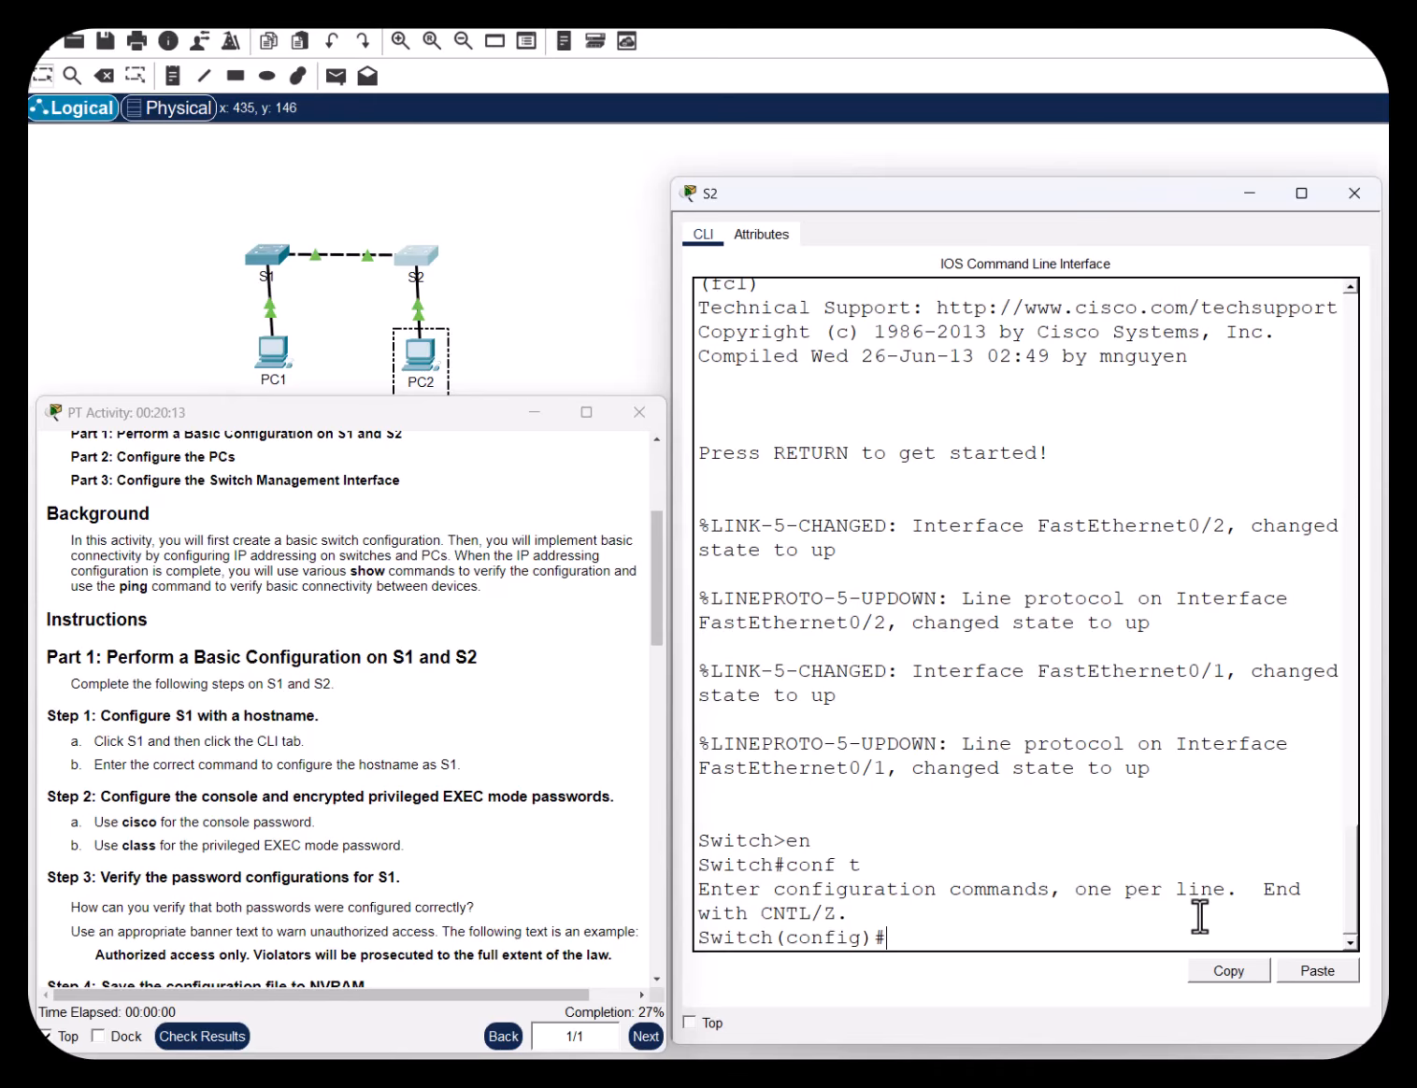
pyautogui.write('hostname S2')
pyautogui.press('Return')
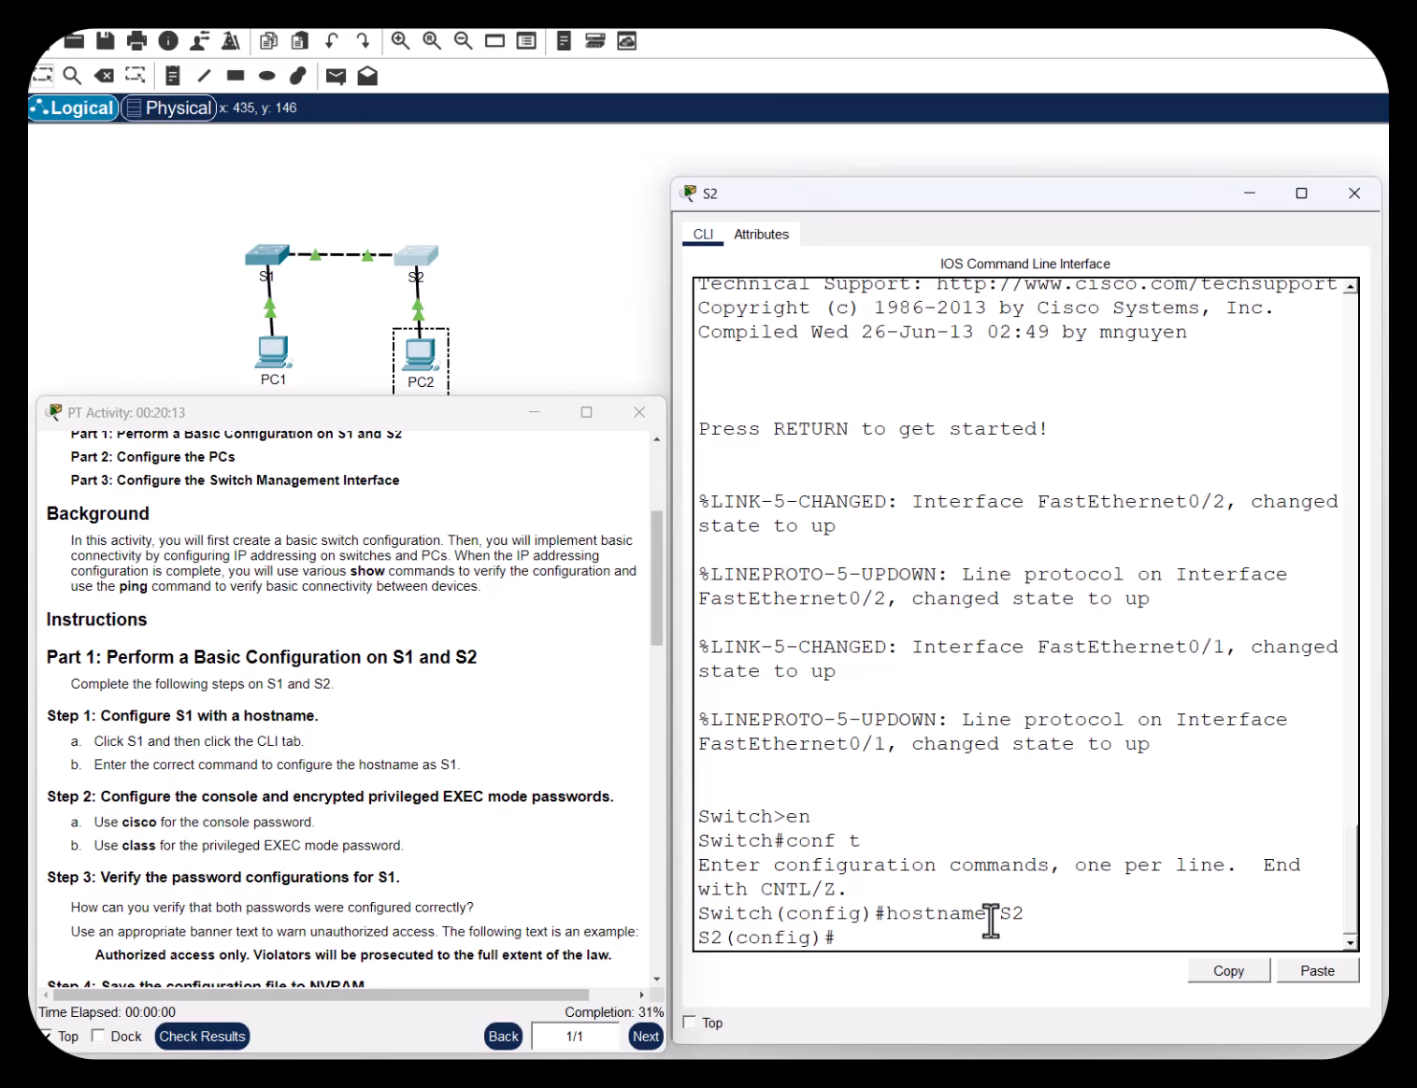
# Set a password on S2's console line 0 and require login
pyautogui.write('line con 0')
pyautogui.press('Return')
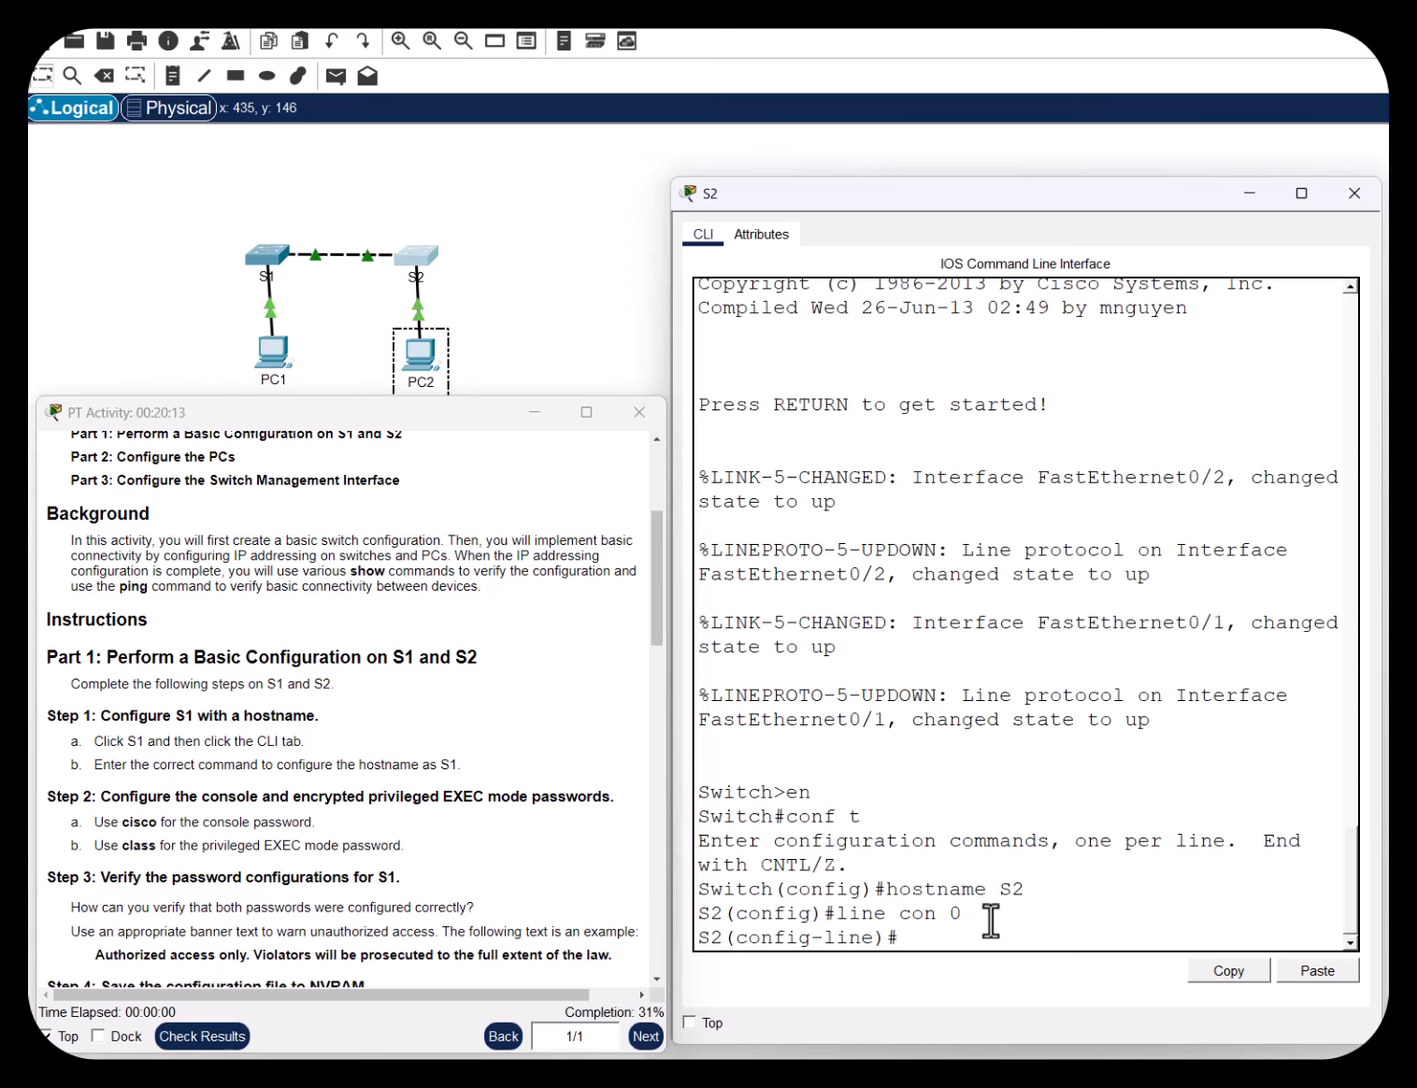
pyautogui.write('password cisco')
pyautogui.press('Return')
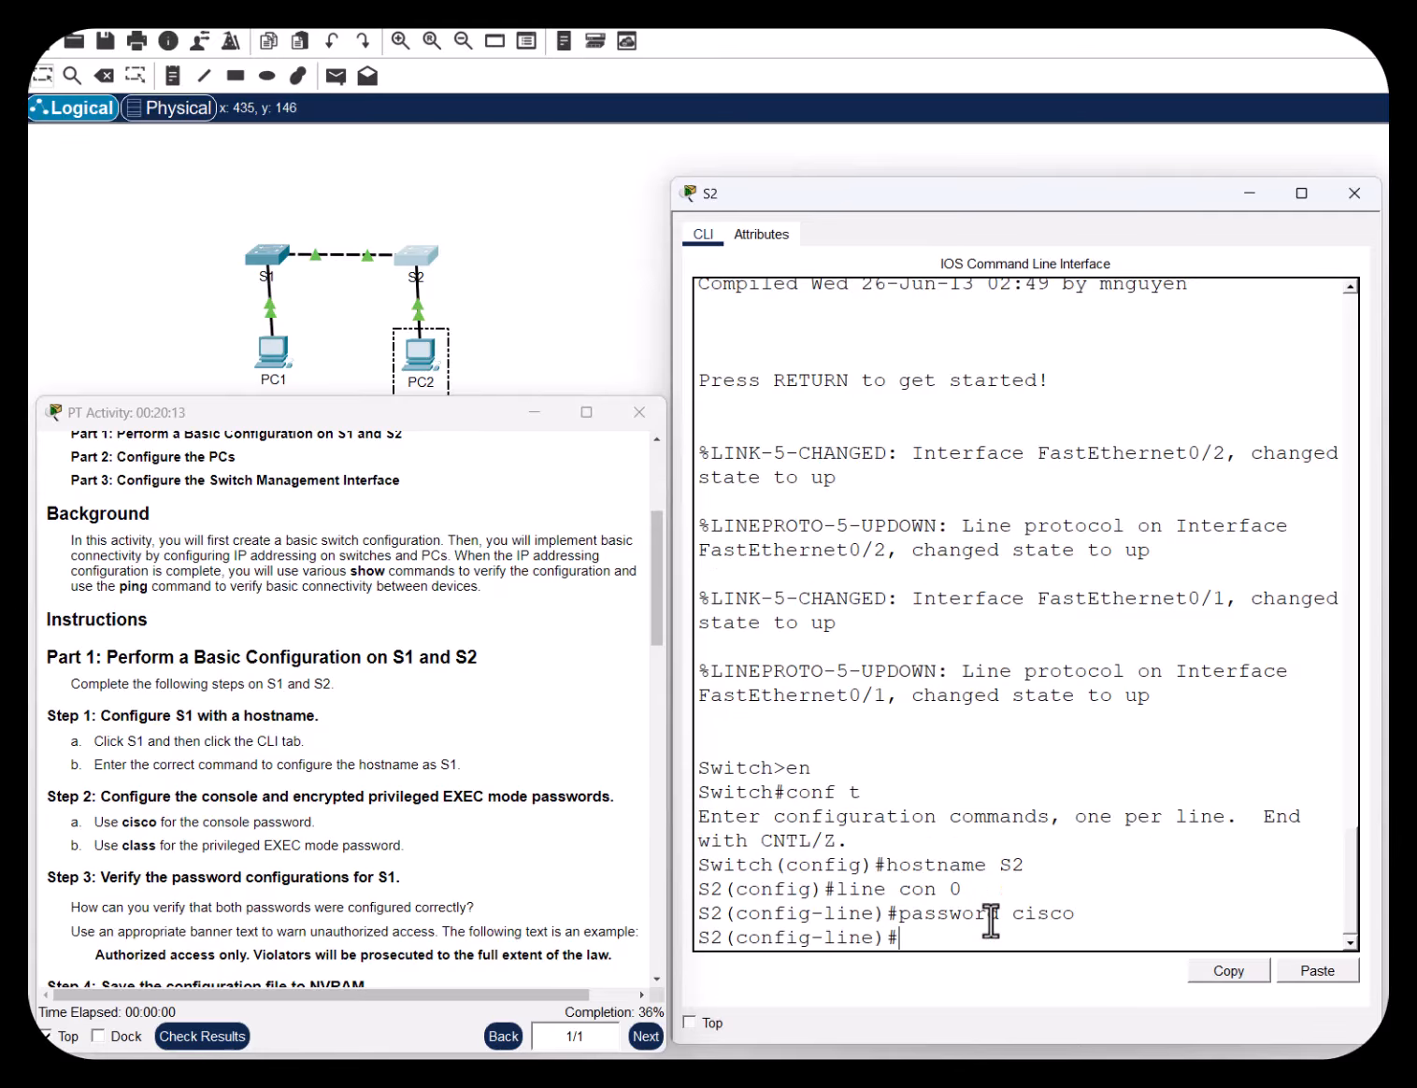
pyautogui.write('login')
pyautogui.press('Return')
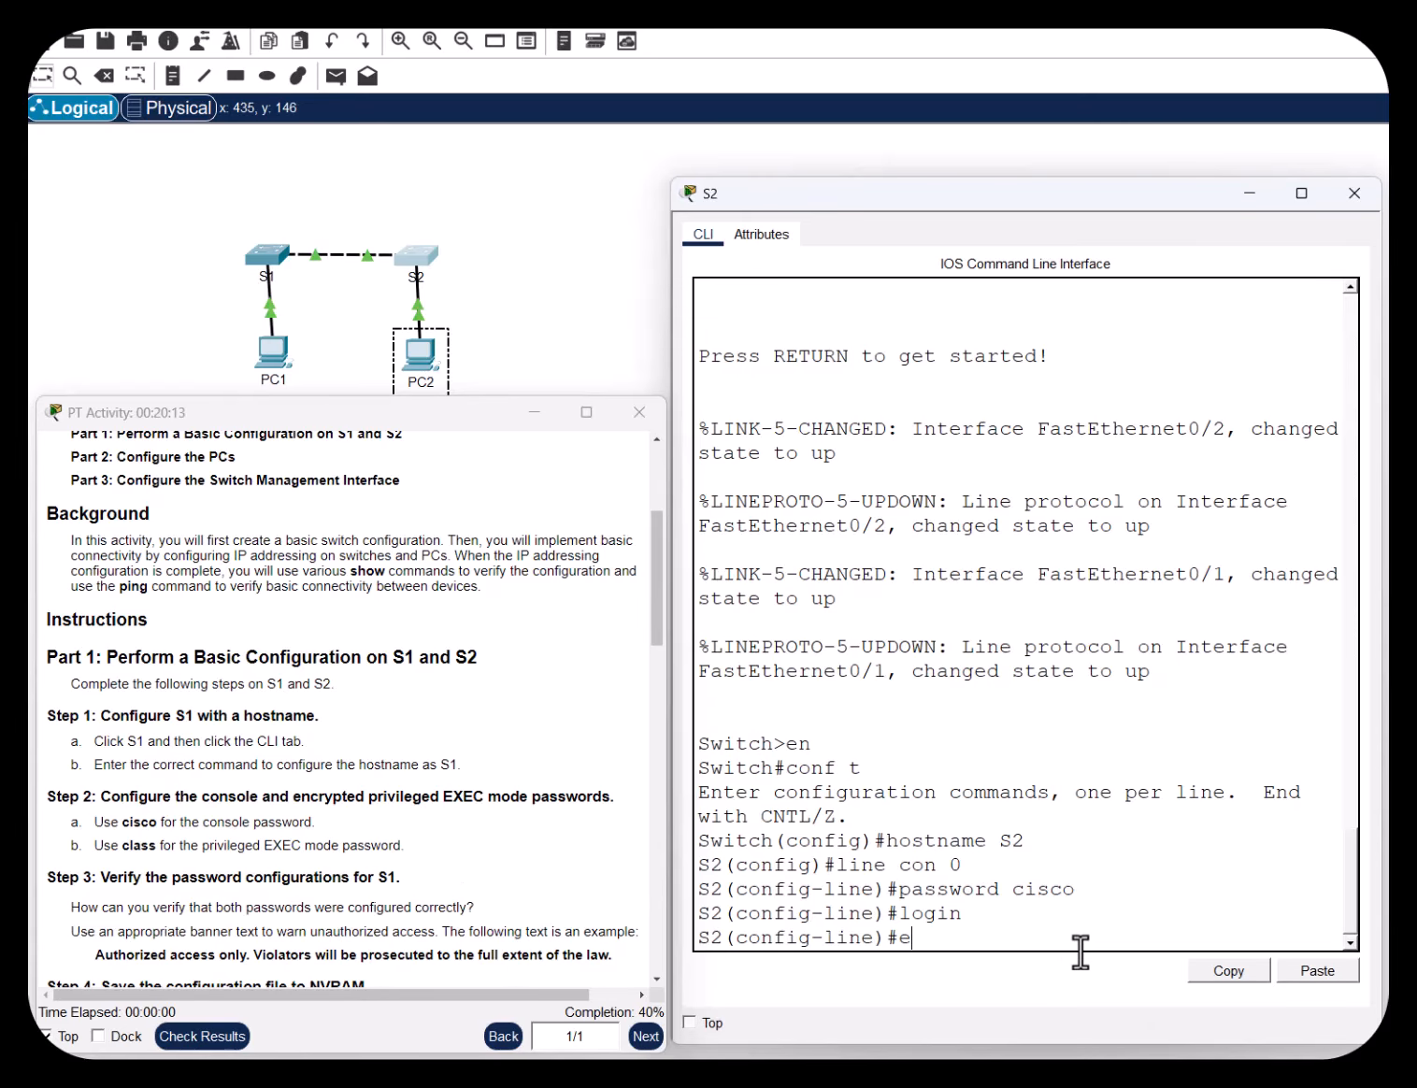
# Leave line mode and set S2's privileged password with enable secret
pyautogui.write('t')
pyautogui.press('Return')
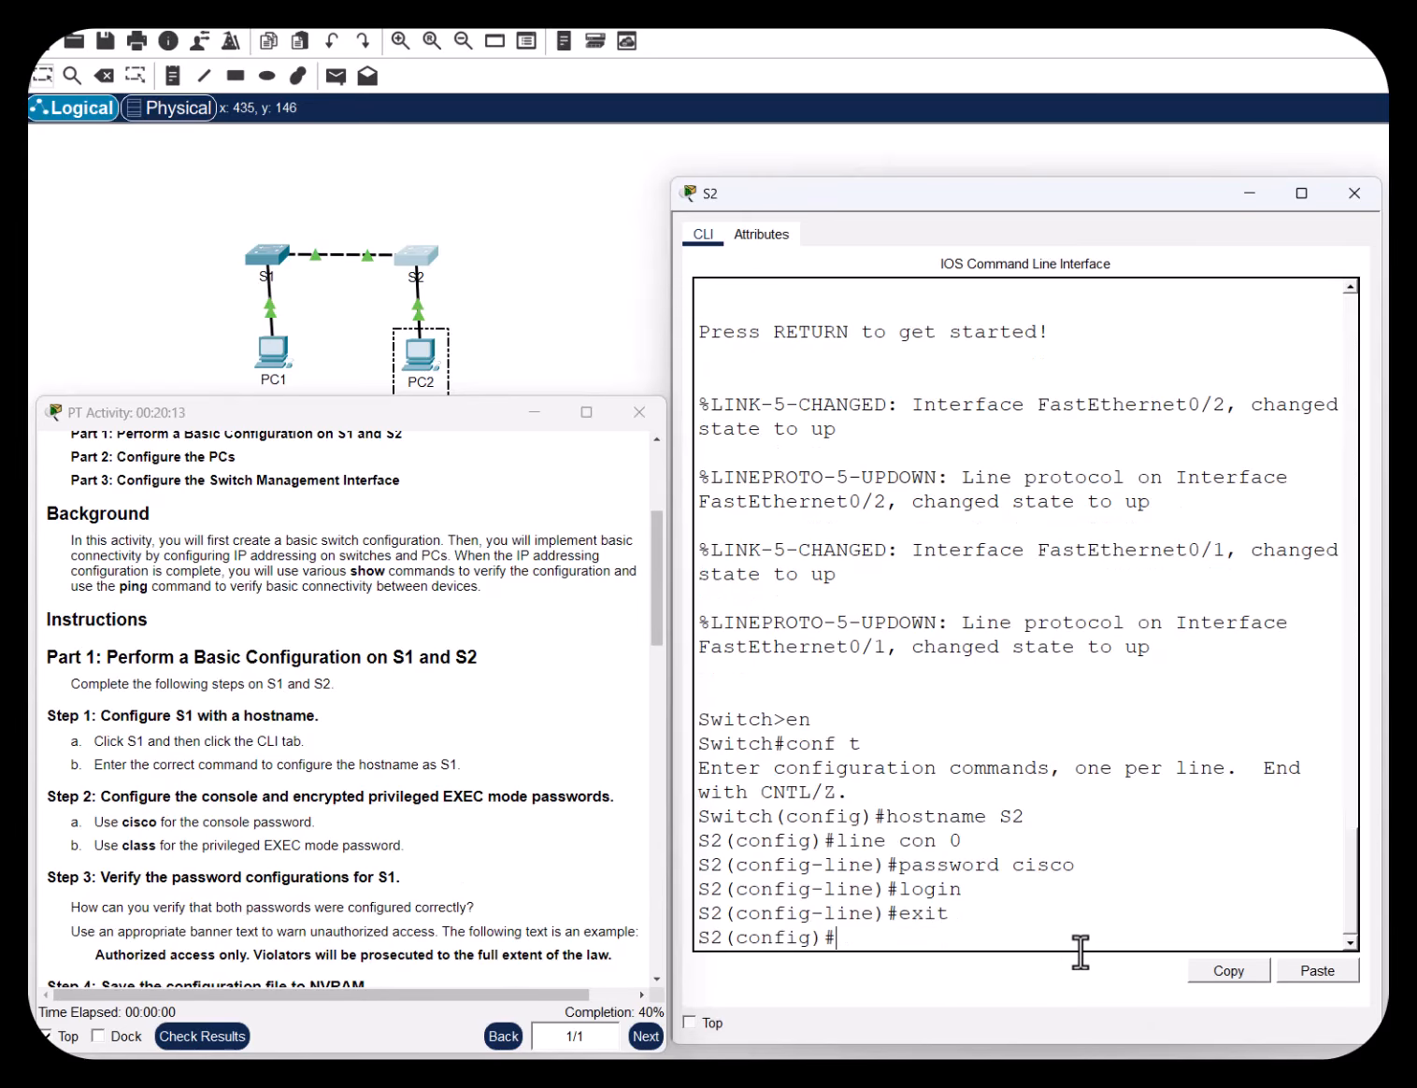
pyautogui.write('enable secret clas')
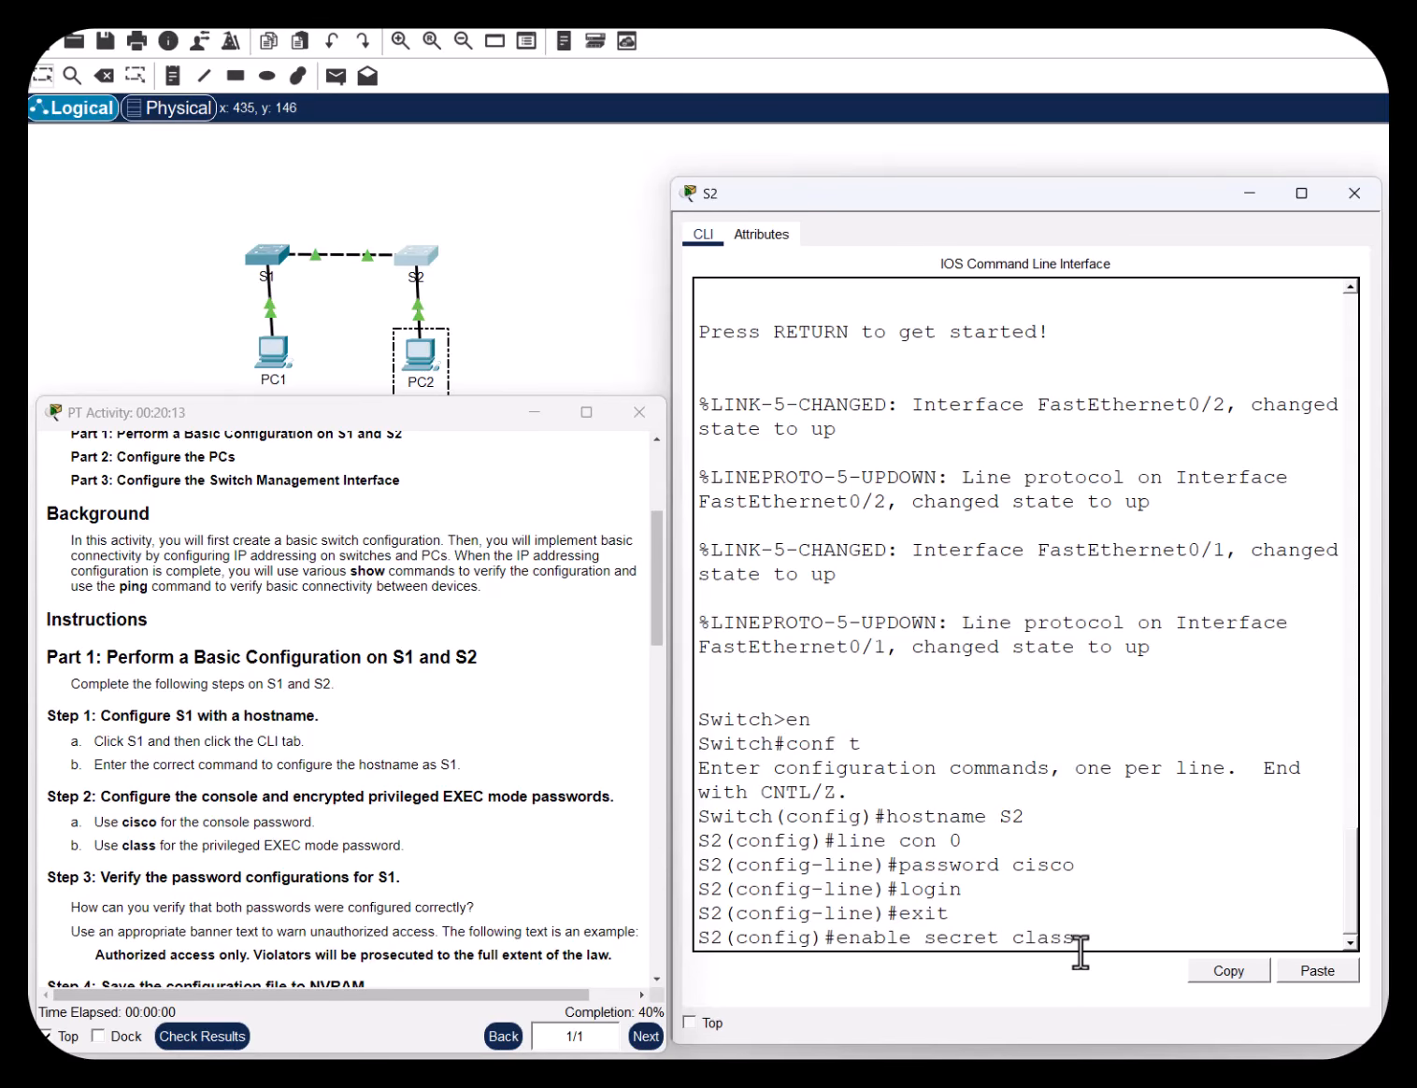
pyautogui.write('s')
pyautogui.press('Return')
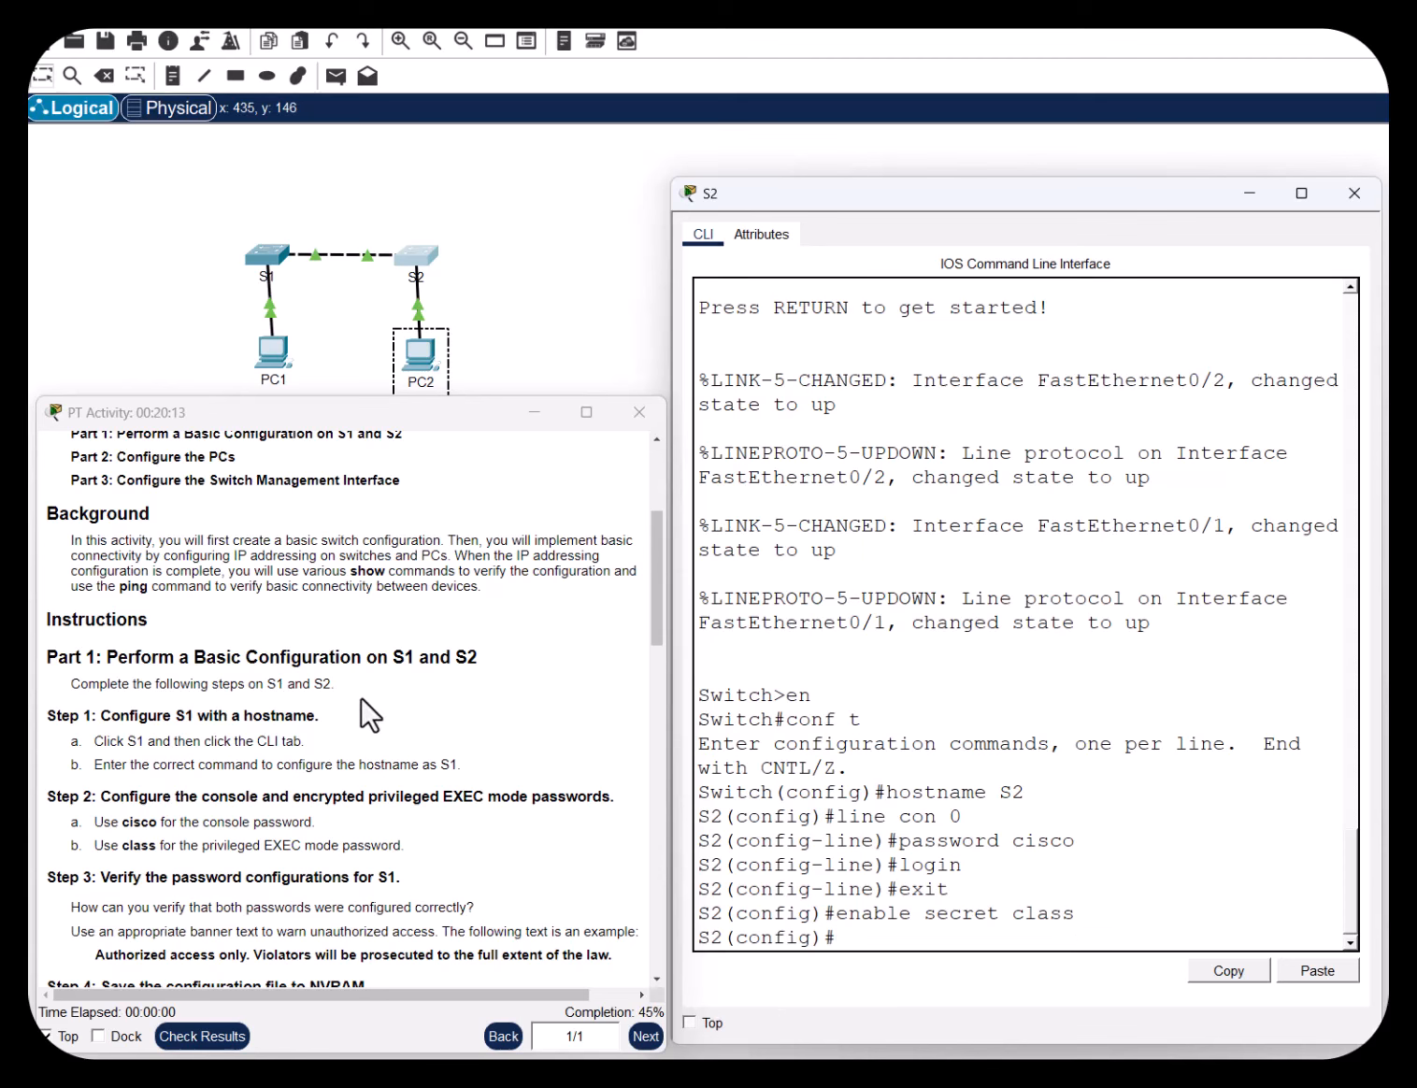
# Enter banner motd $ with the message 'Unauthorized access prohibited' on S2
pyautogui.scroll(-2, 346, 724)
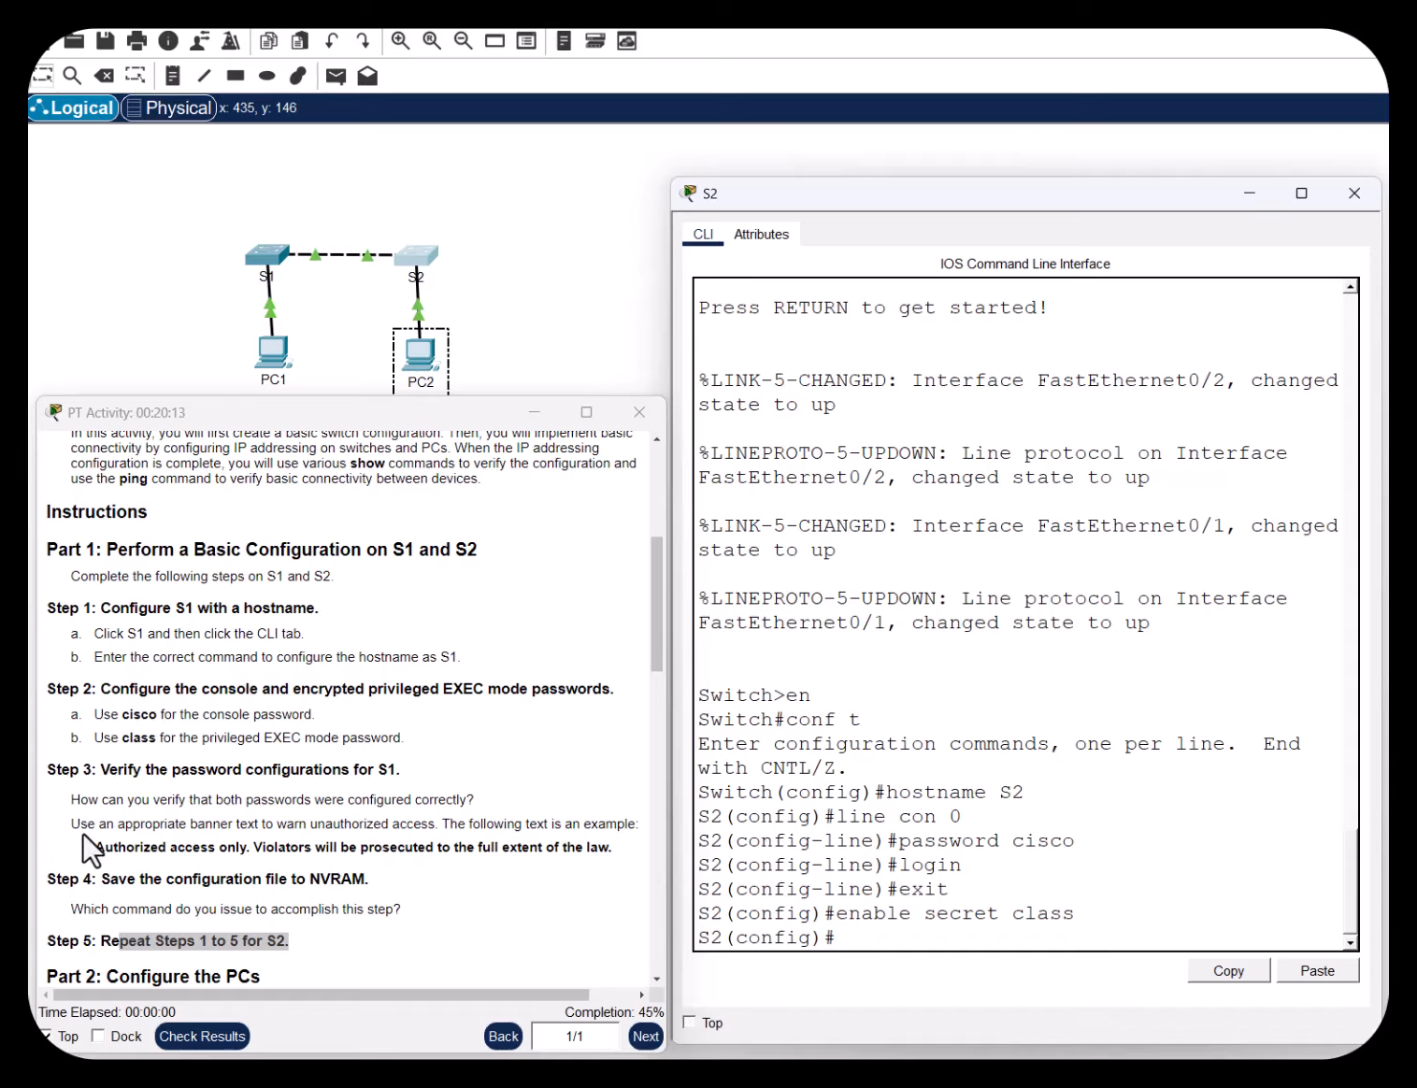
pyautogui.moveTo(80, 824); pyautogui.dragTo(625, 823)
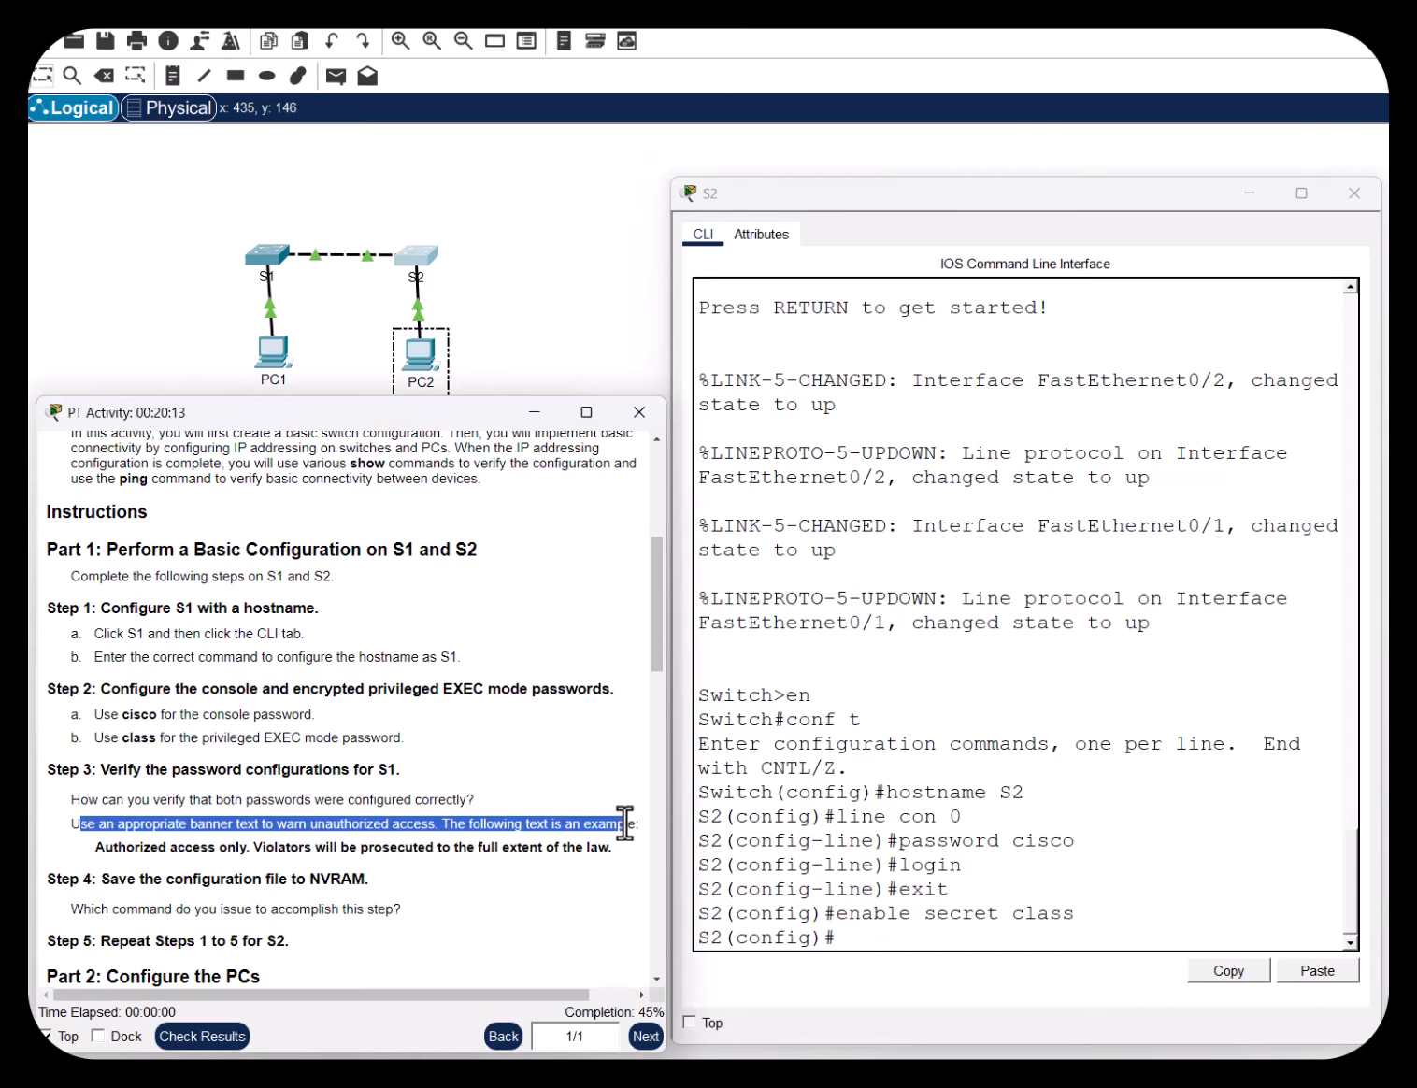
pyautogui.click(877, 940)
pyautogui.write('banner motd')
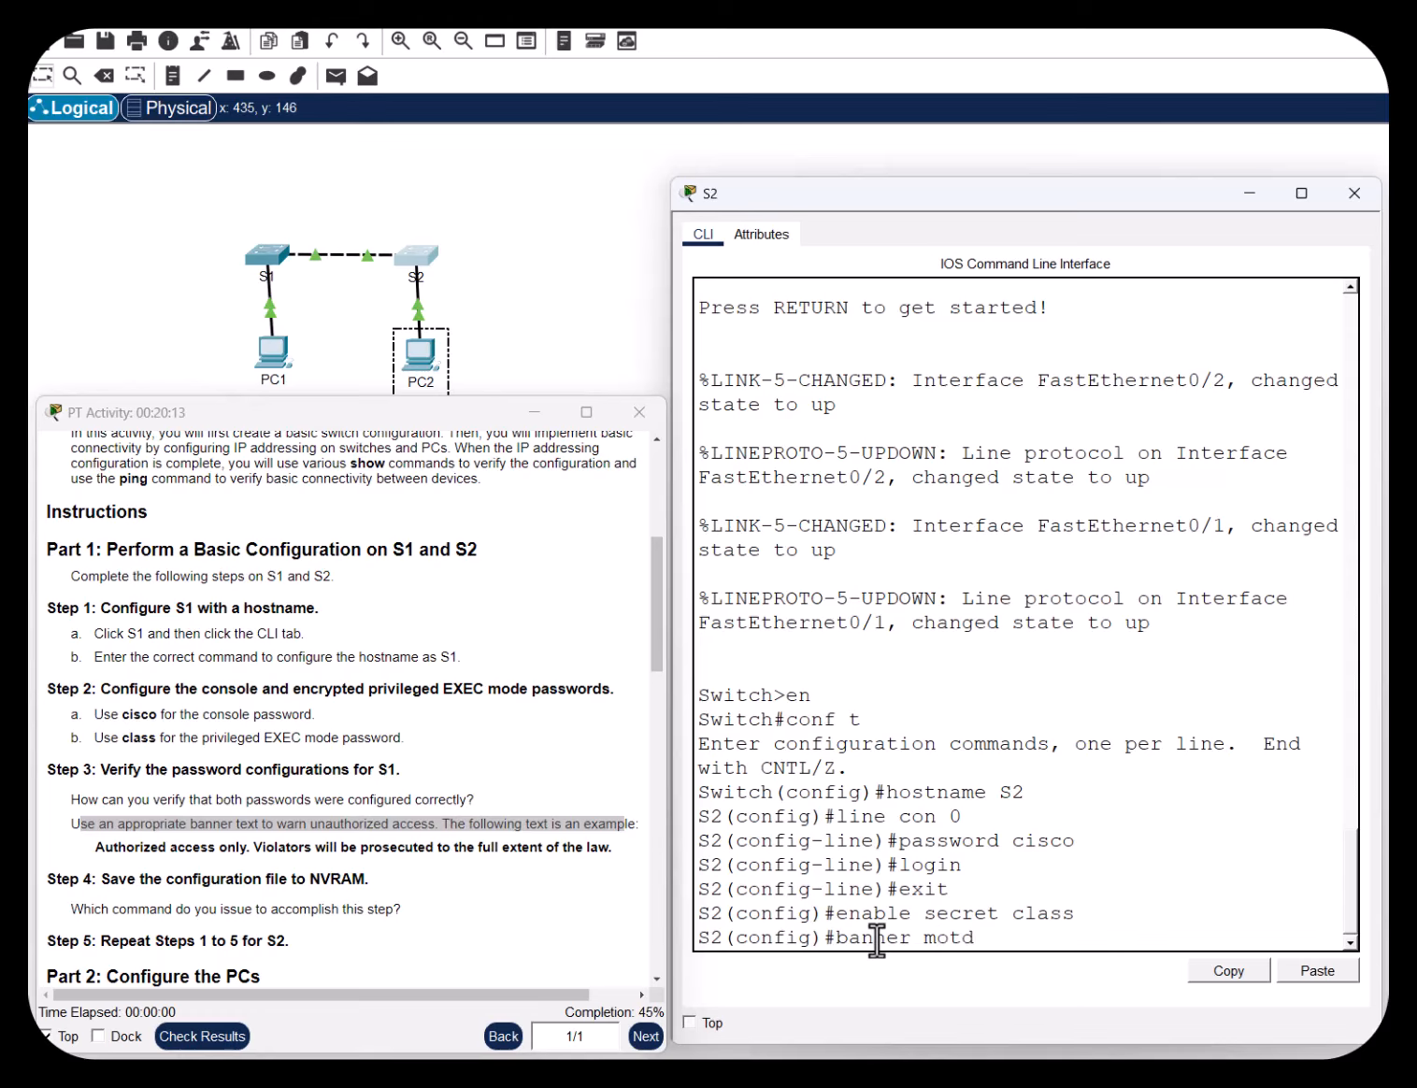
pyautogui.write('$')
pyautogui.press('Return')
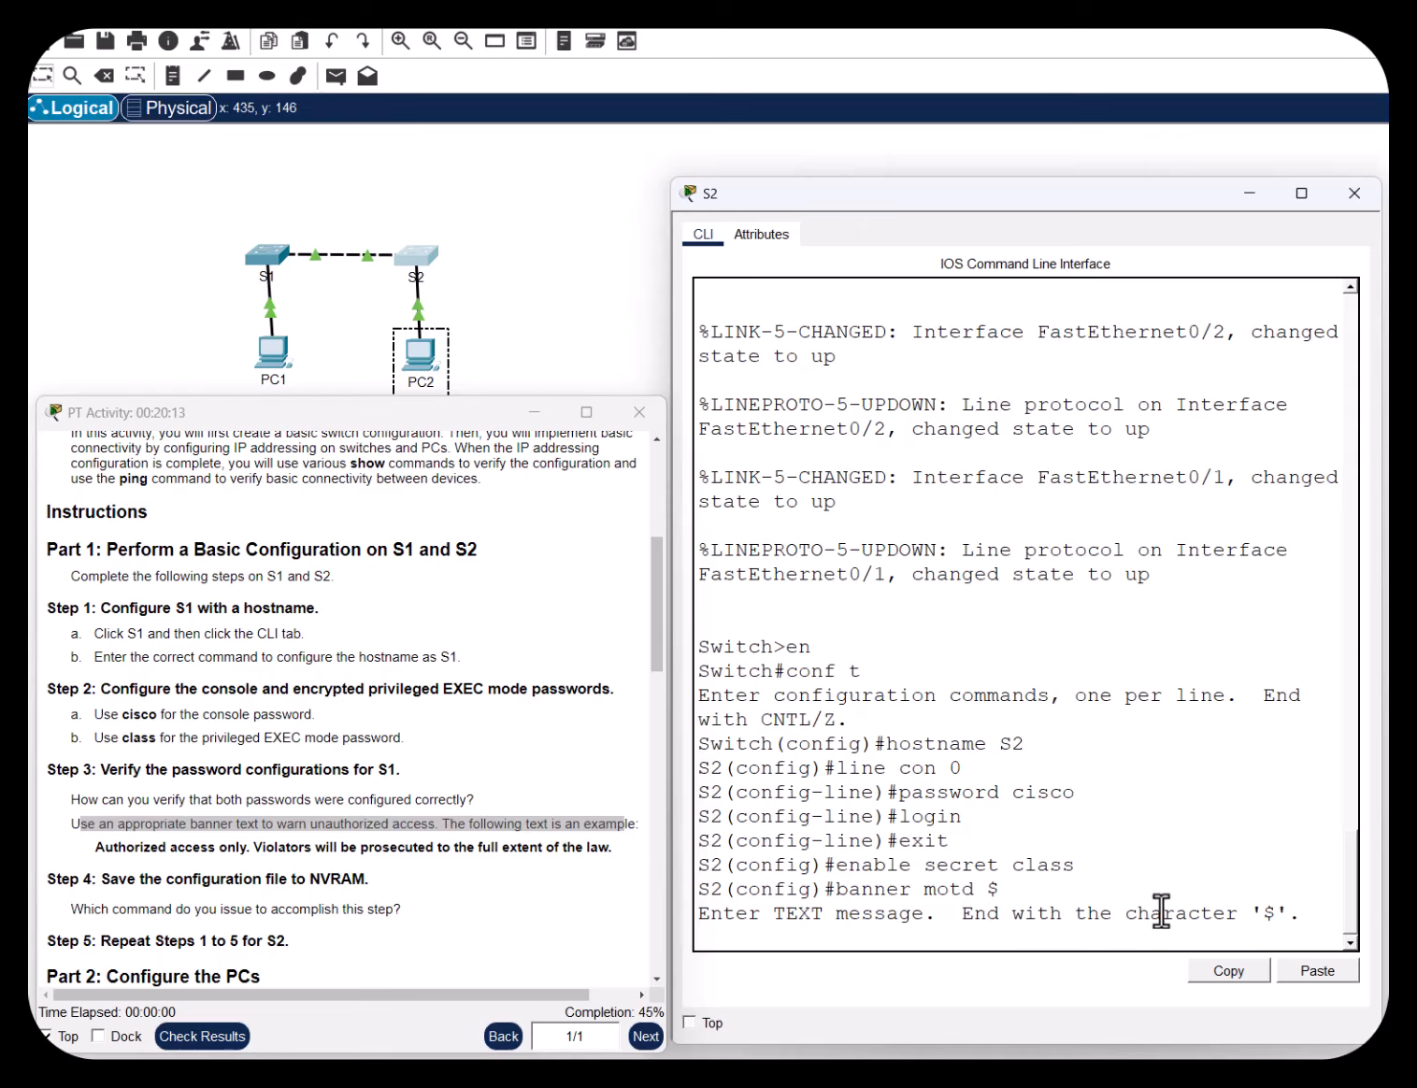
pyautogui.write('uthorized acces')
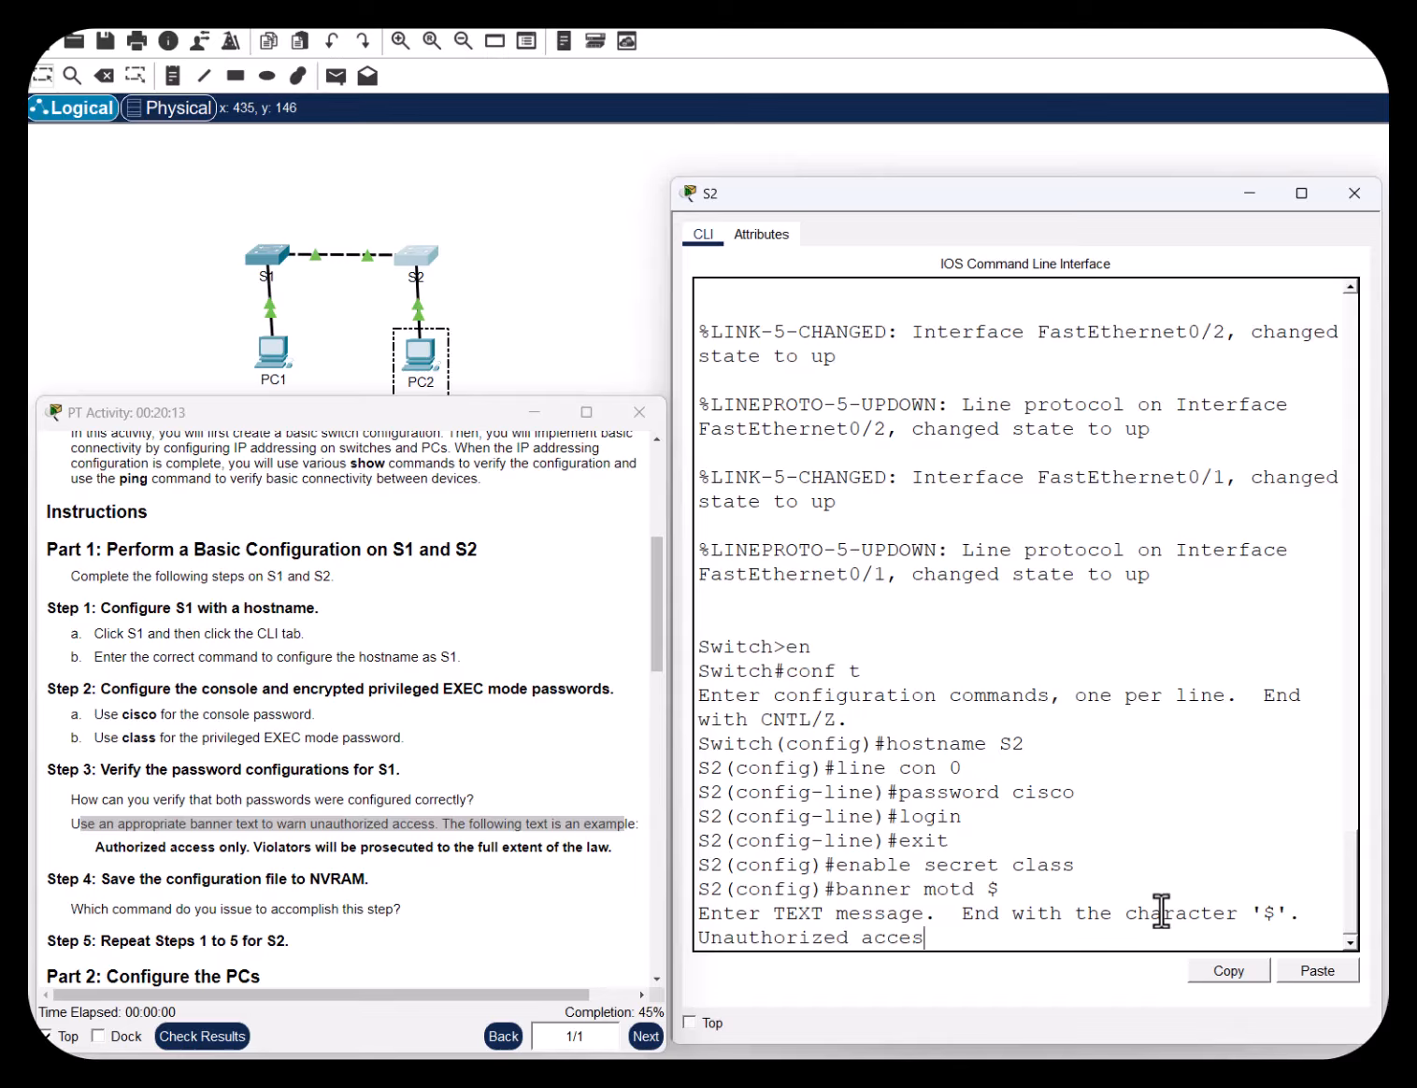
pyautogui.write('s prohibited$')
pyautogui.press('Return')
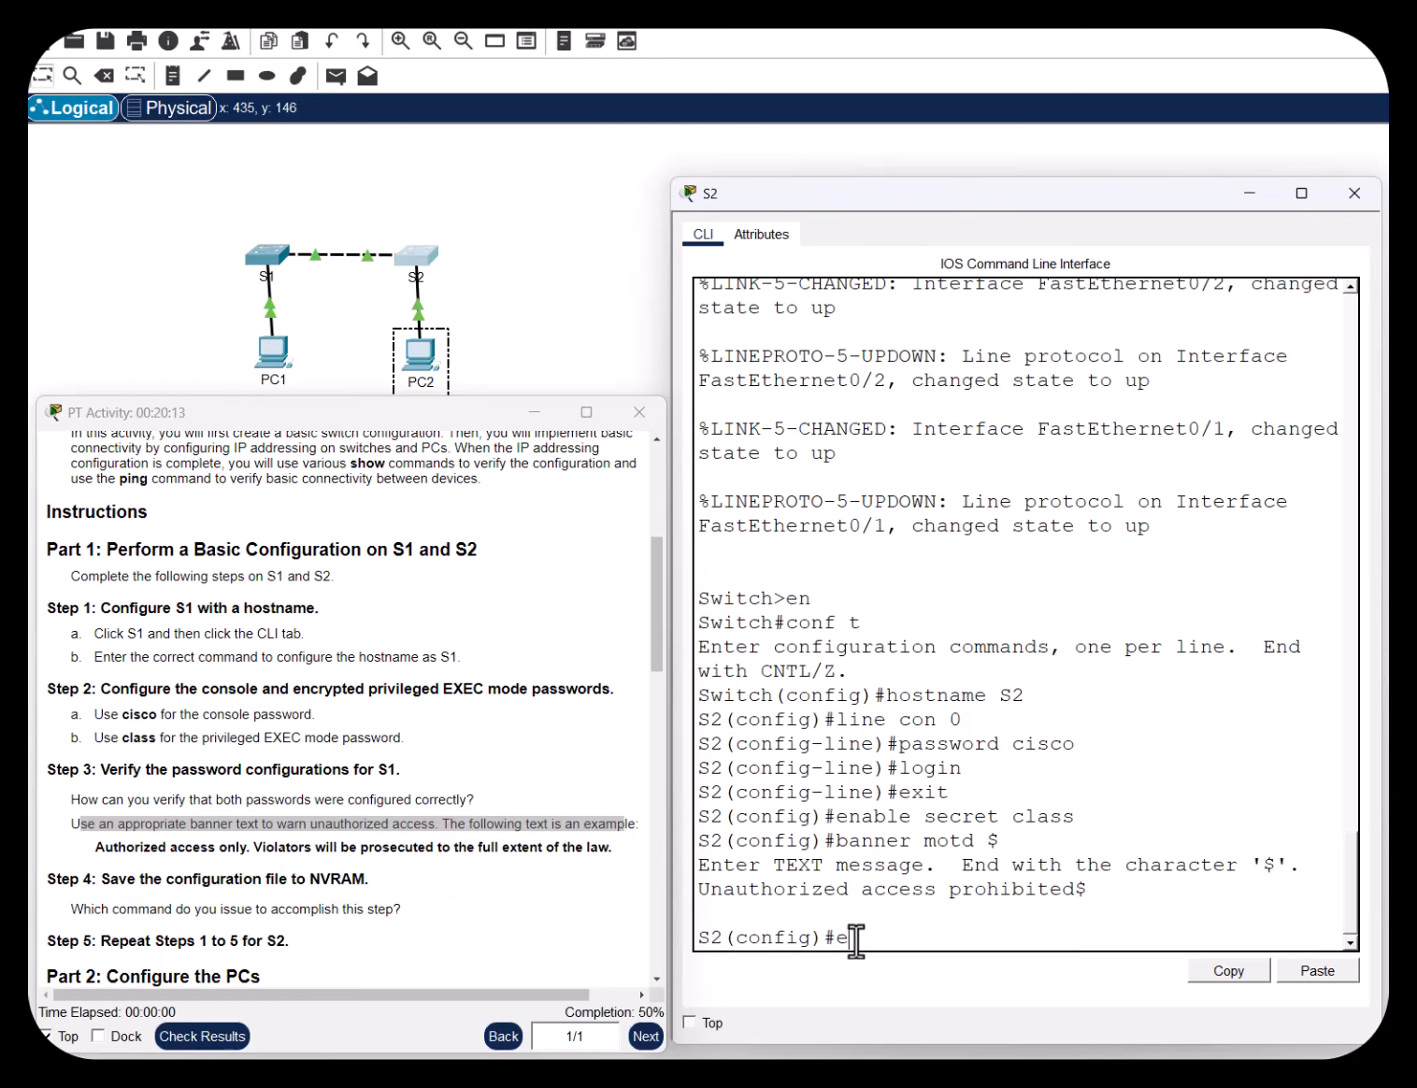
# Exit configuration mode and save S2's config with copy run start to startup-config
pyautogui.write('xit')
pyautogui.press('Return')
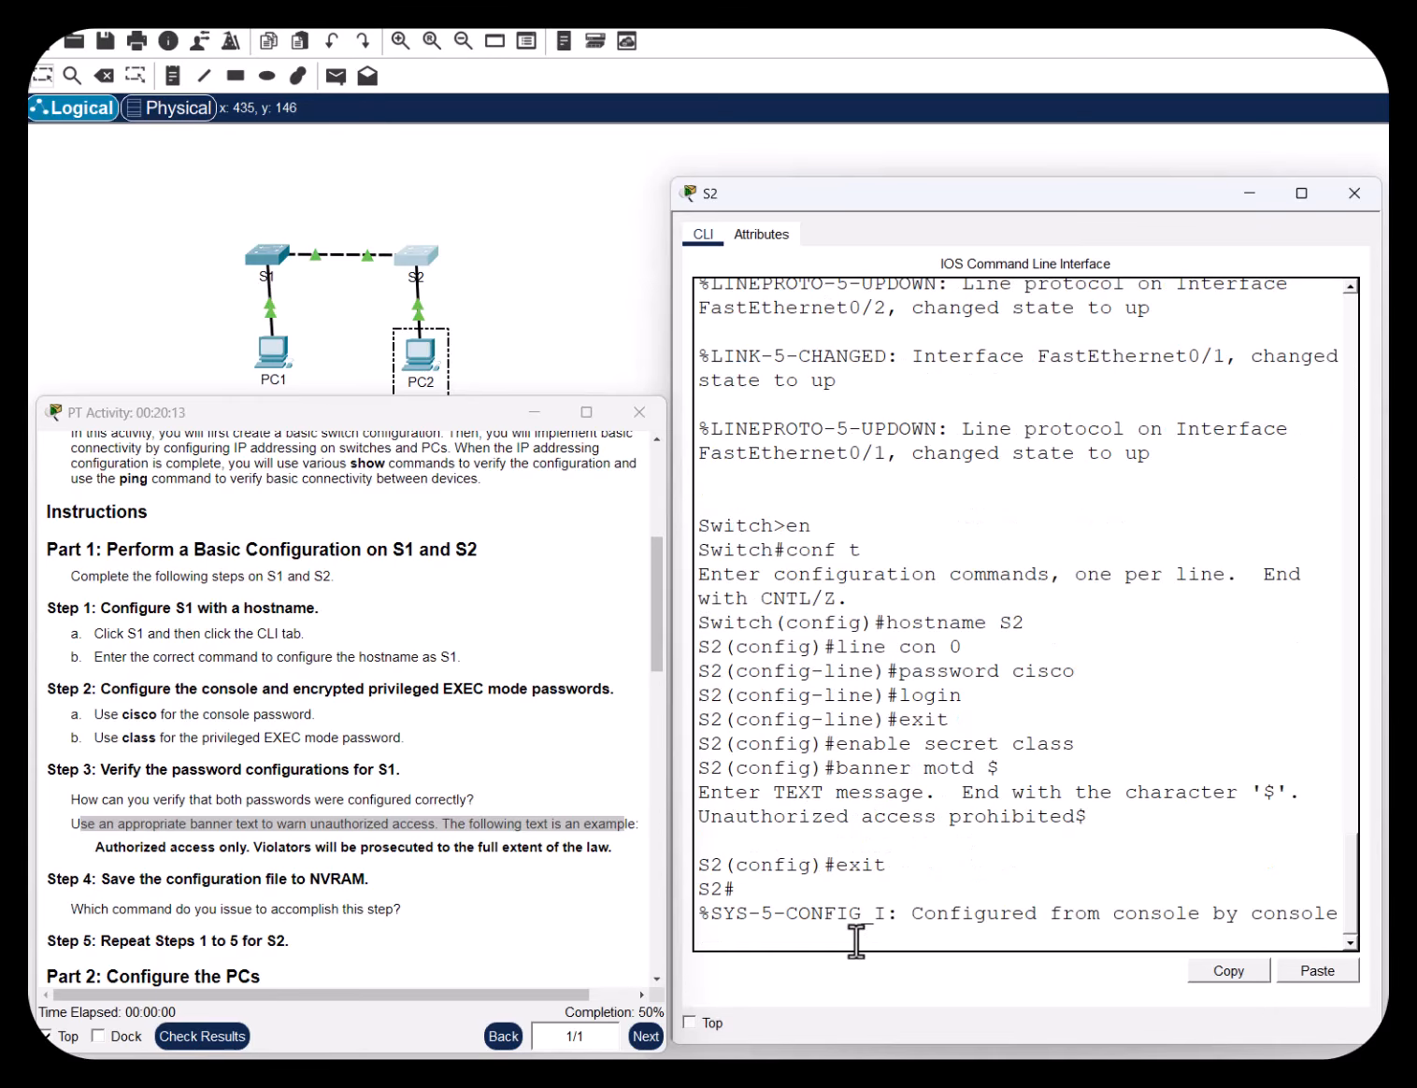
pyautogui.press('Return')
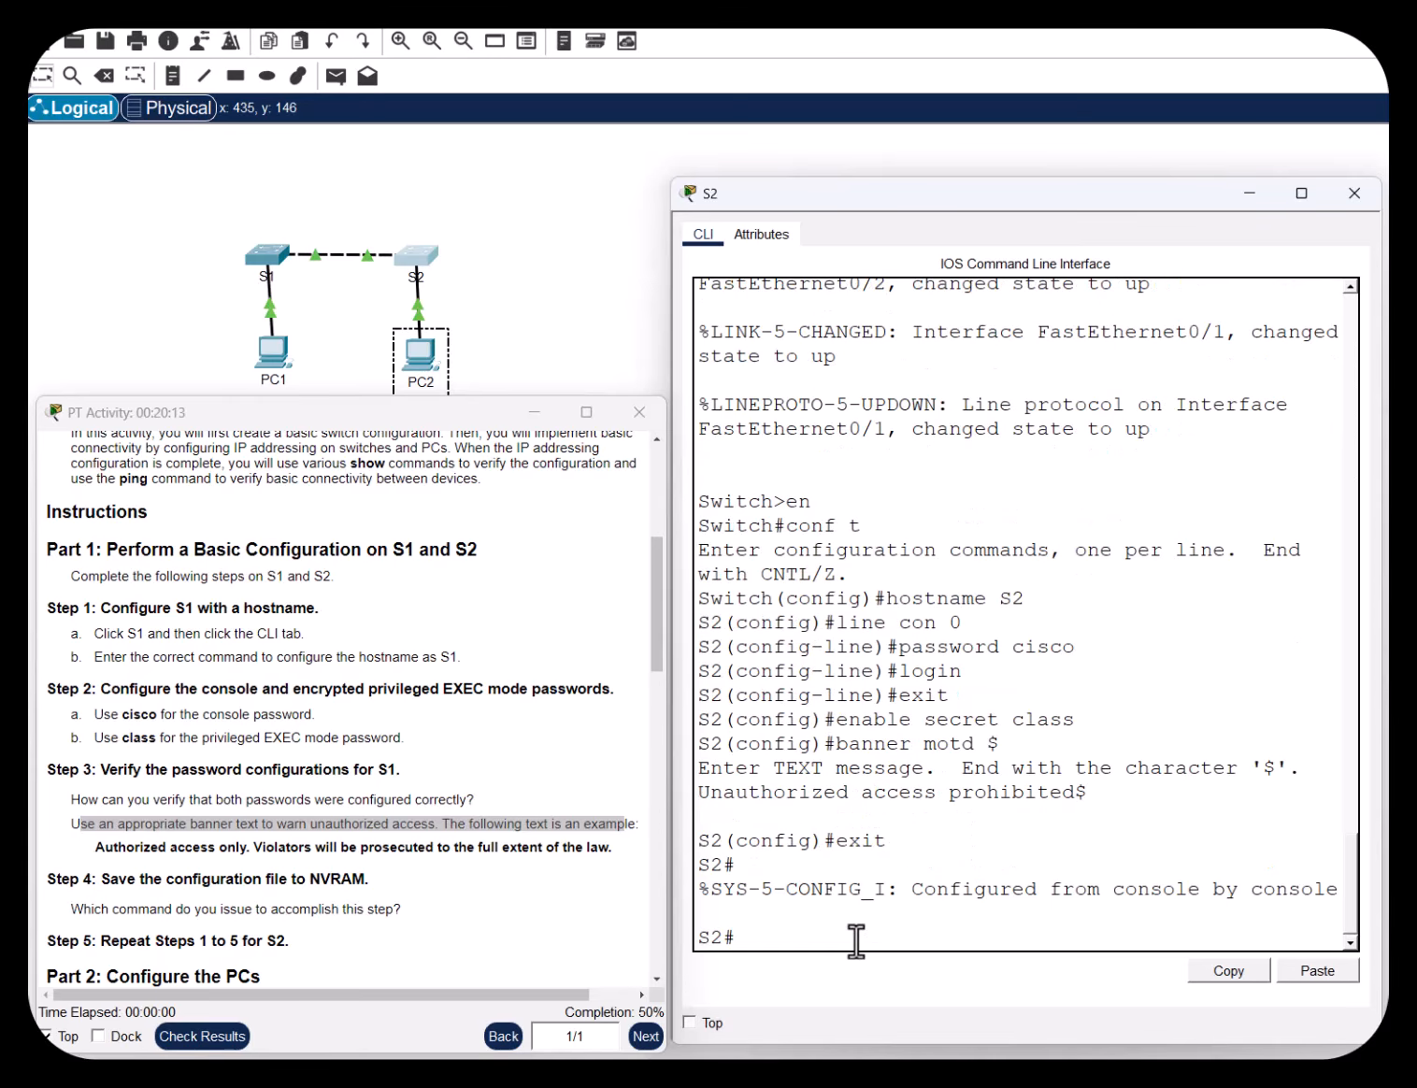
pyautogui.write('copy run start')
pyautogui.press('Return')
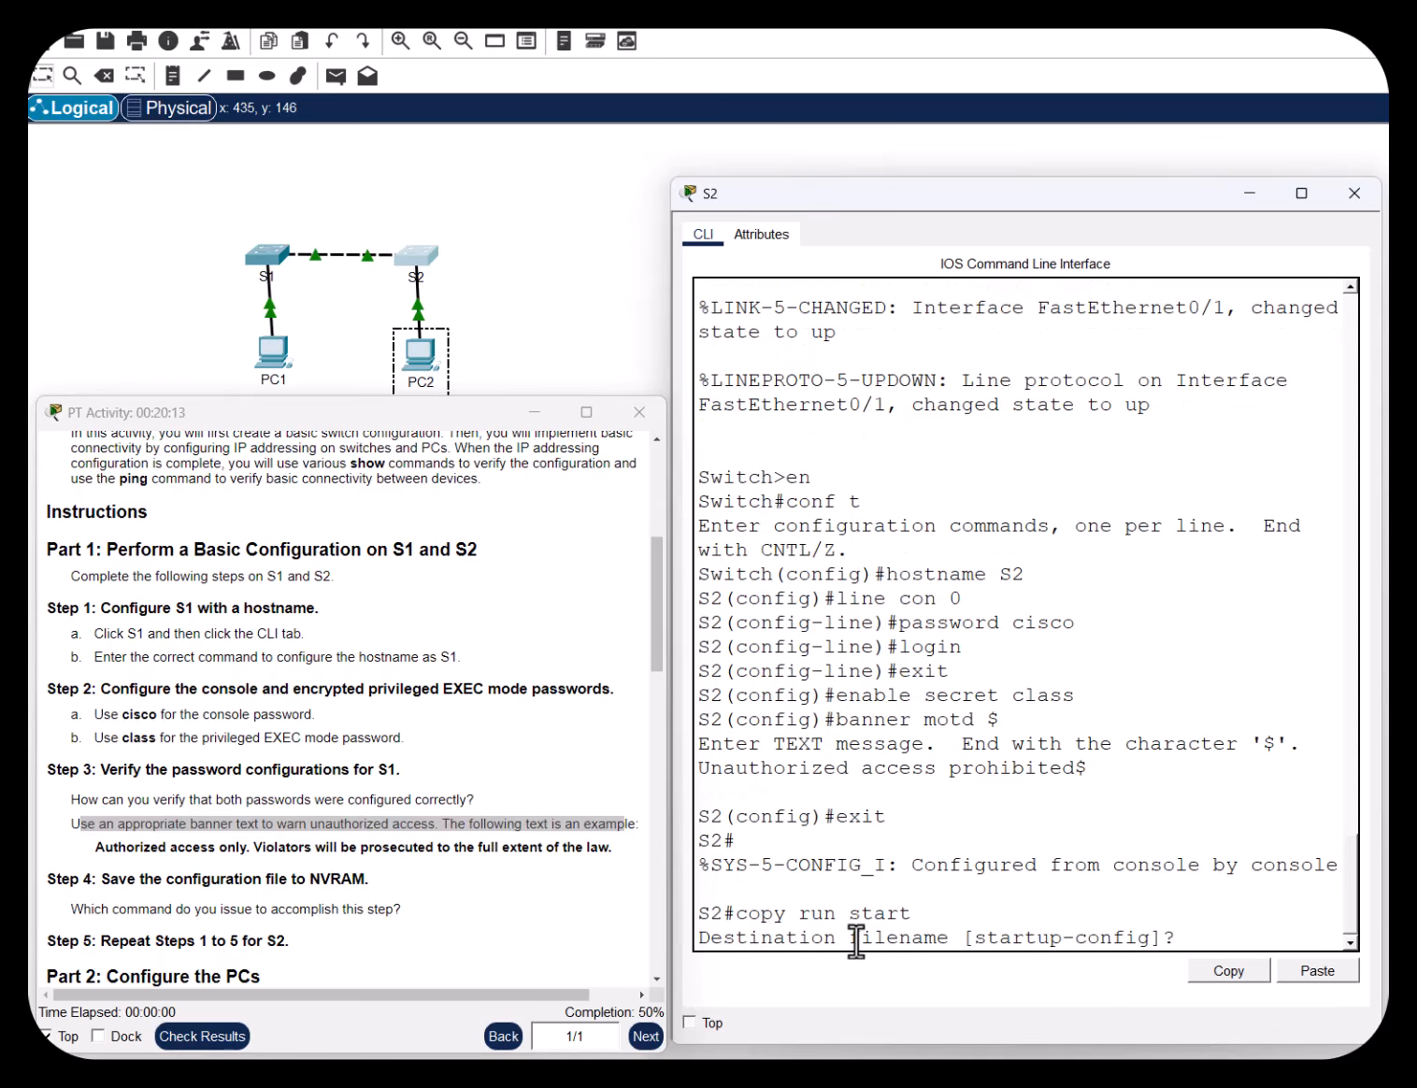
pyautogui.press('Return')
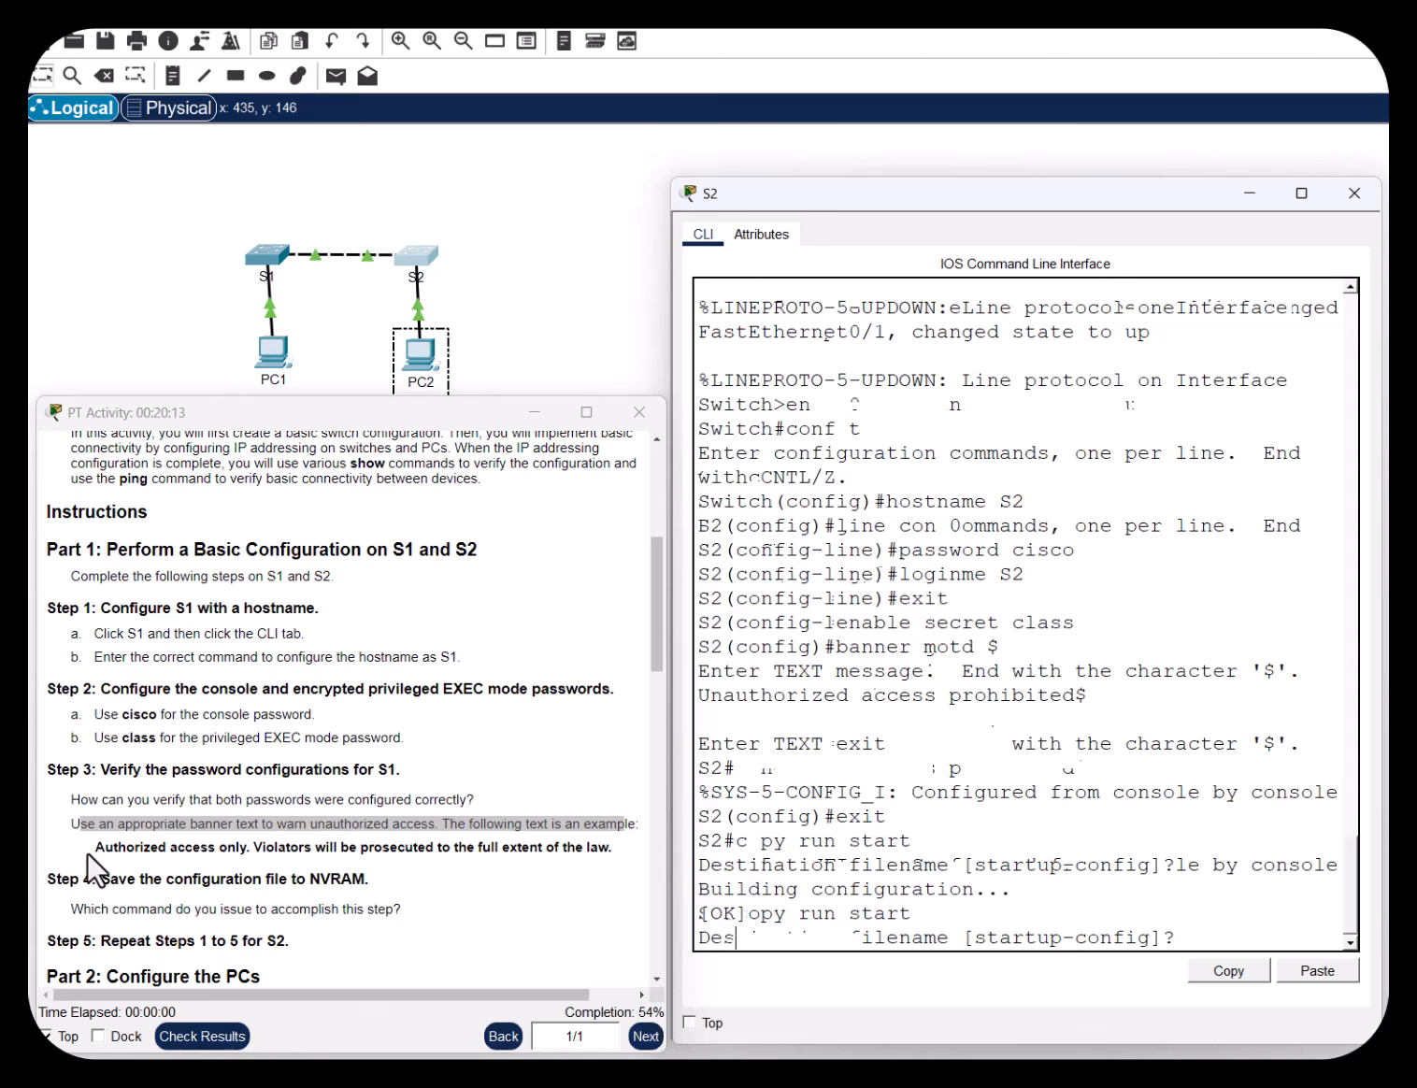
# Highlight the instructions to configure both PCs and open PC1's desktop
pyautogui.moveTo(95, 848); pyautogui.dragTo(515, 855)
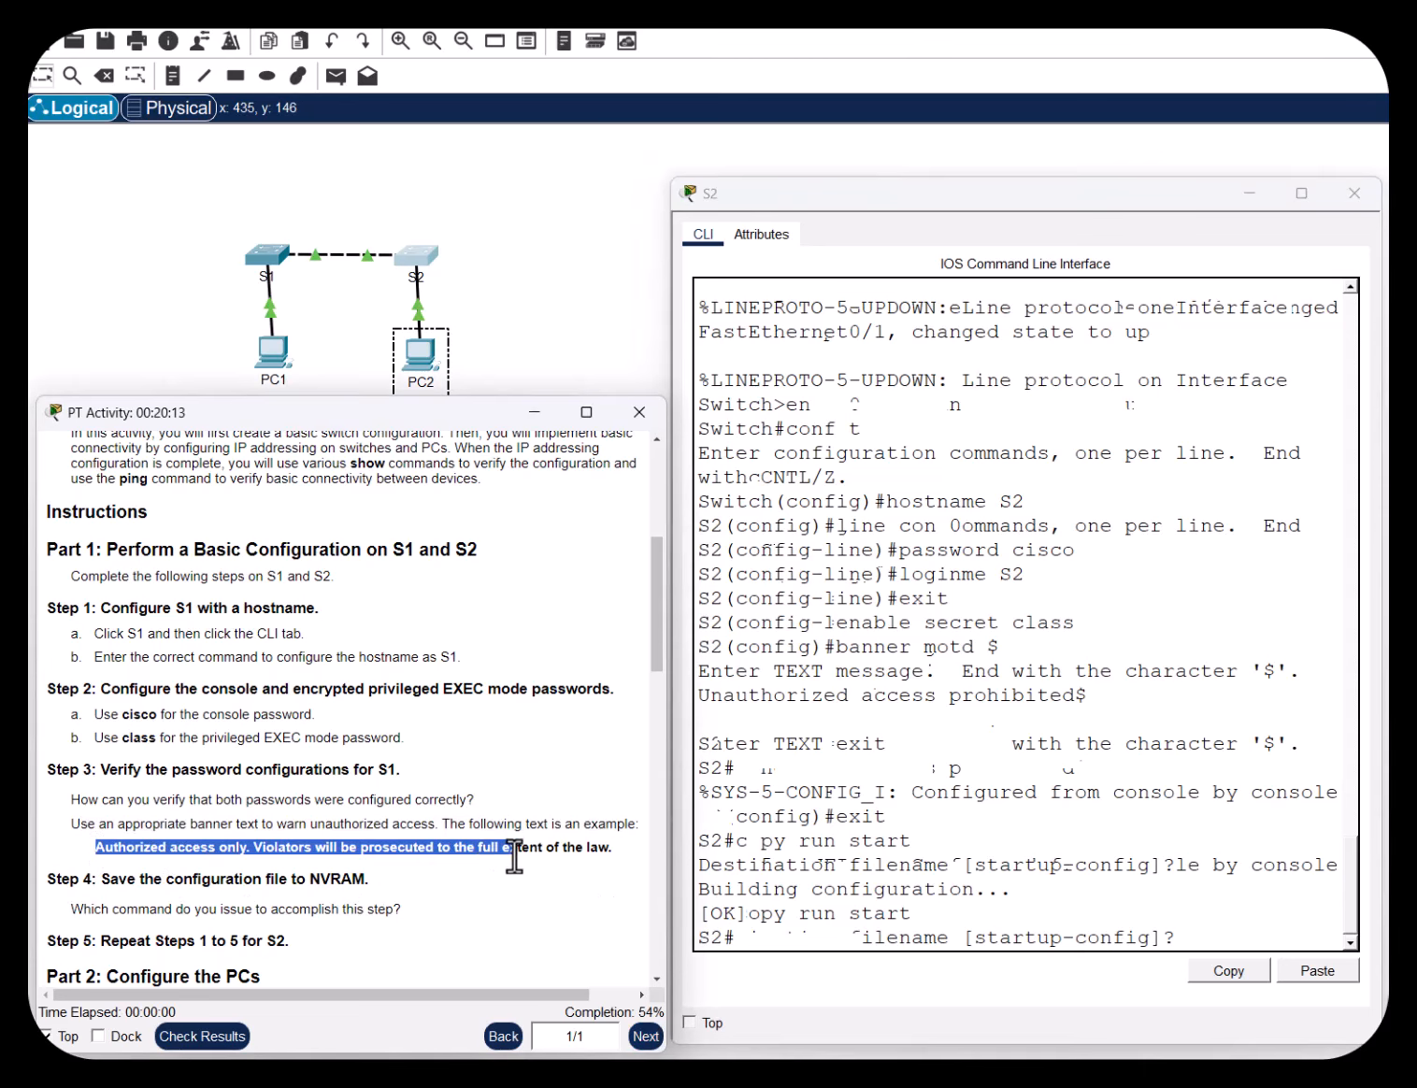
pyautogui.click(468, 935)
pyautogui.scroll(-2, 472, 907)
pyautogui.scroll(-3, 472, 906)
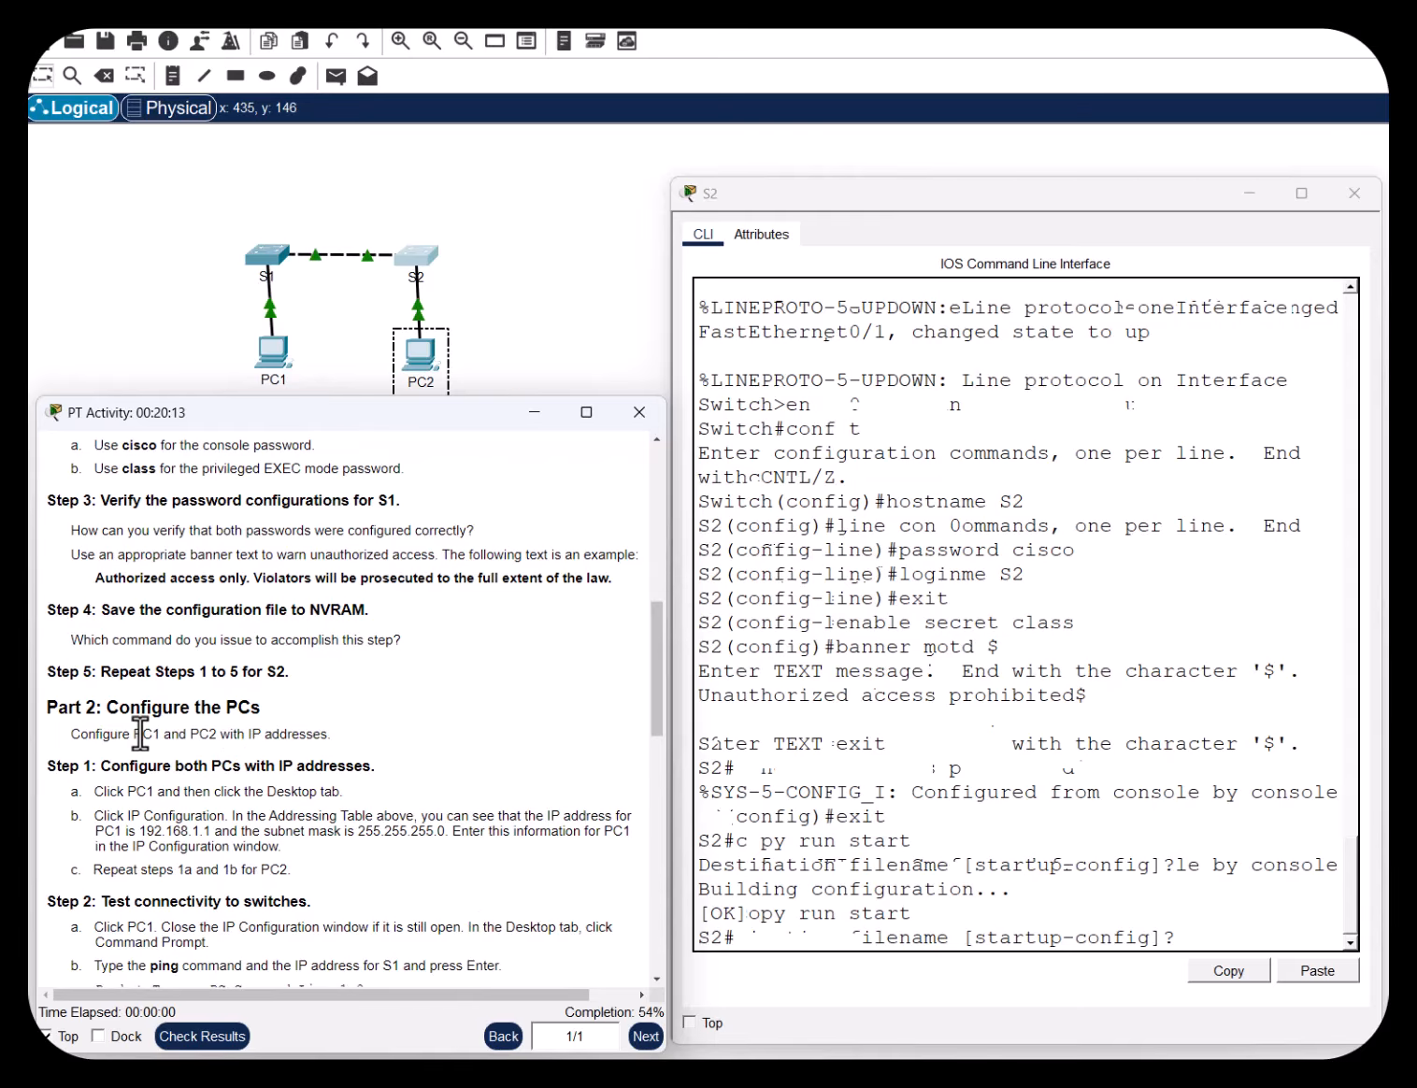
pyautogui.moveTo(105, 708); pyautogui.dragTo(262, 709)
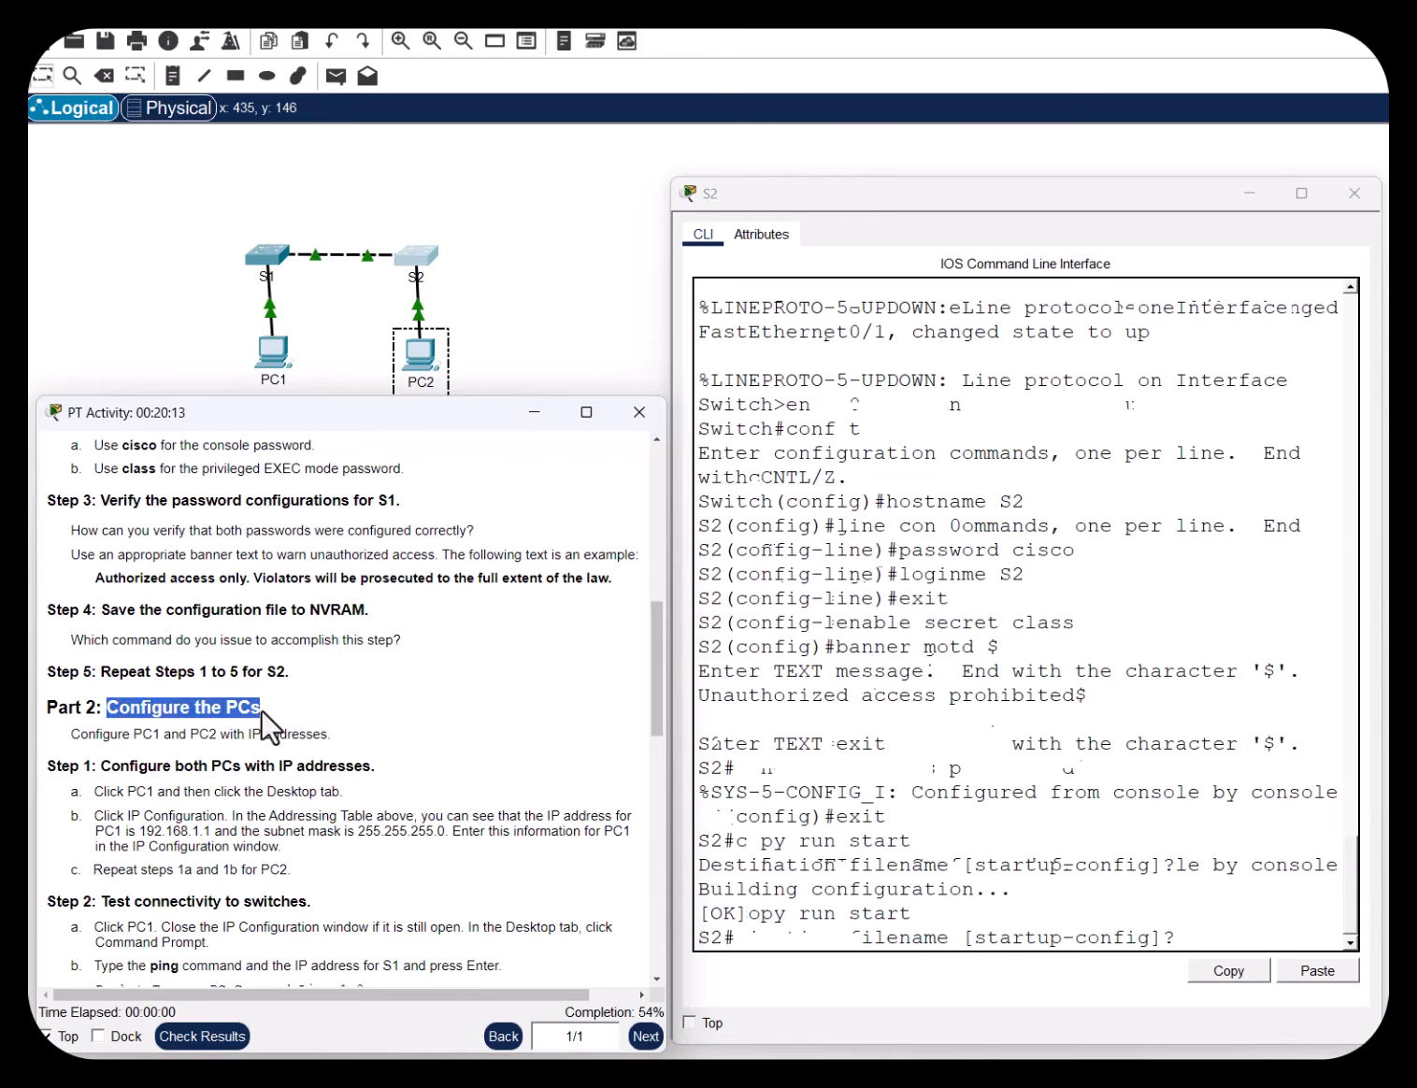
pyautogui.moveTo(123, 735); pyautogui.dragTo(327, 737)
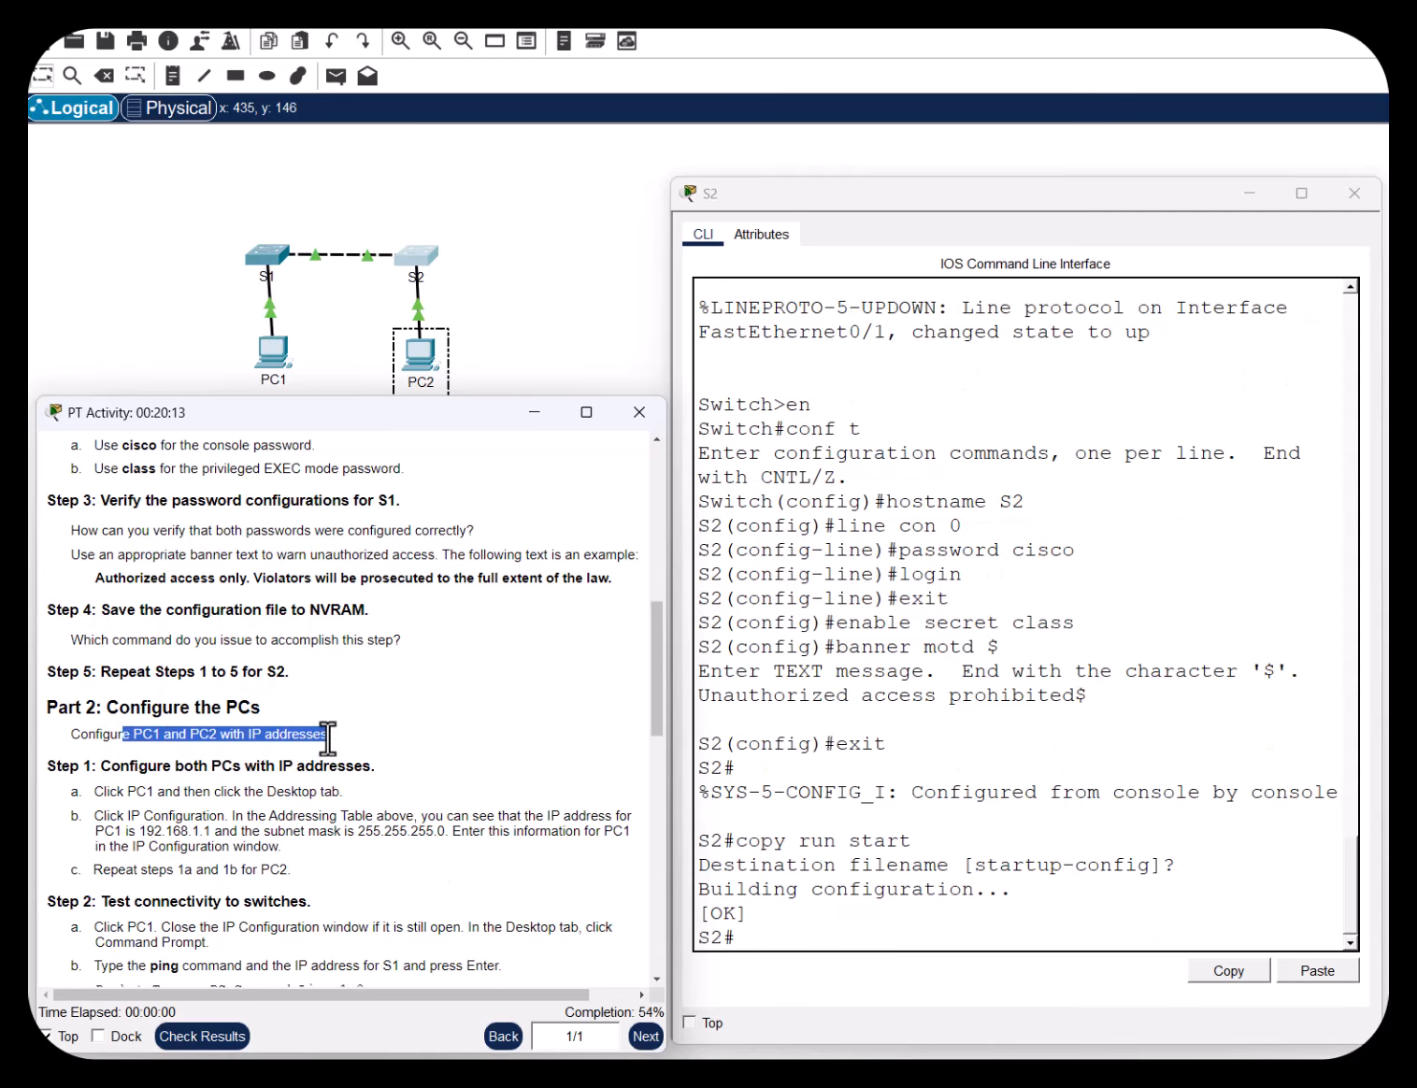
pyautogui.scroll(-2, 398, 693)
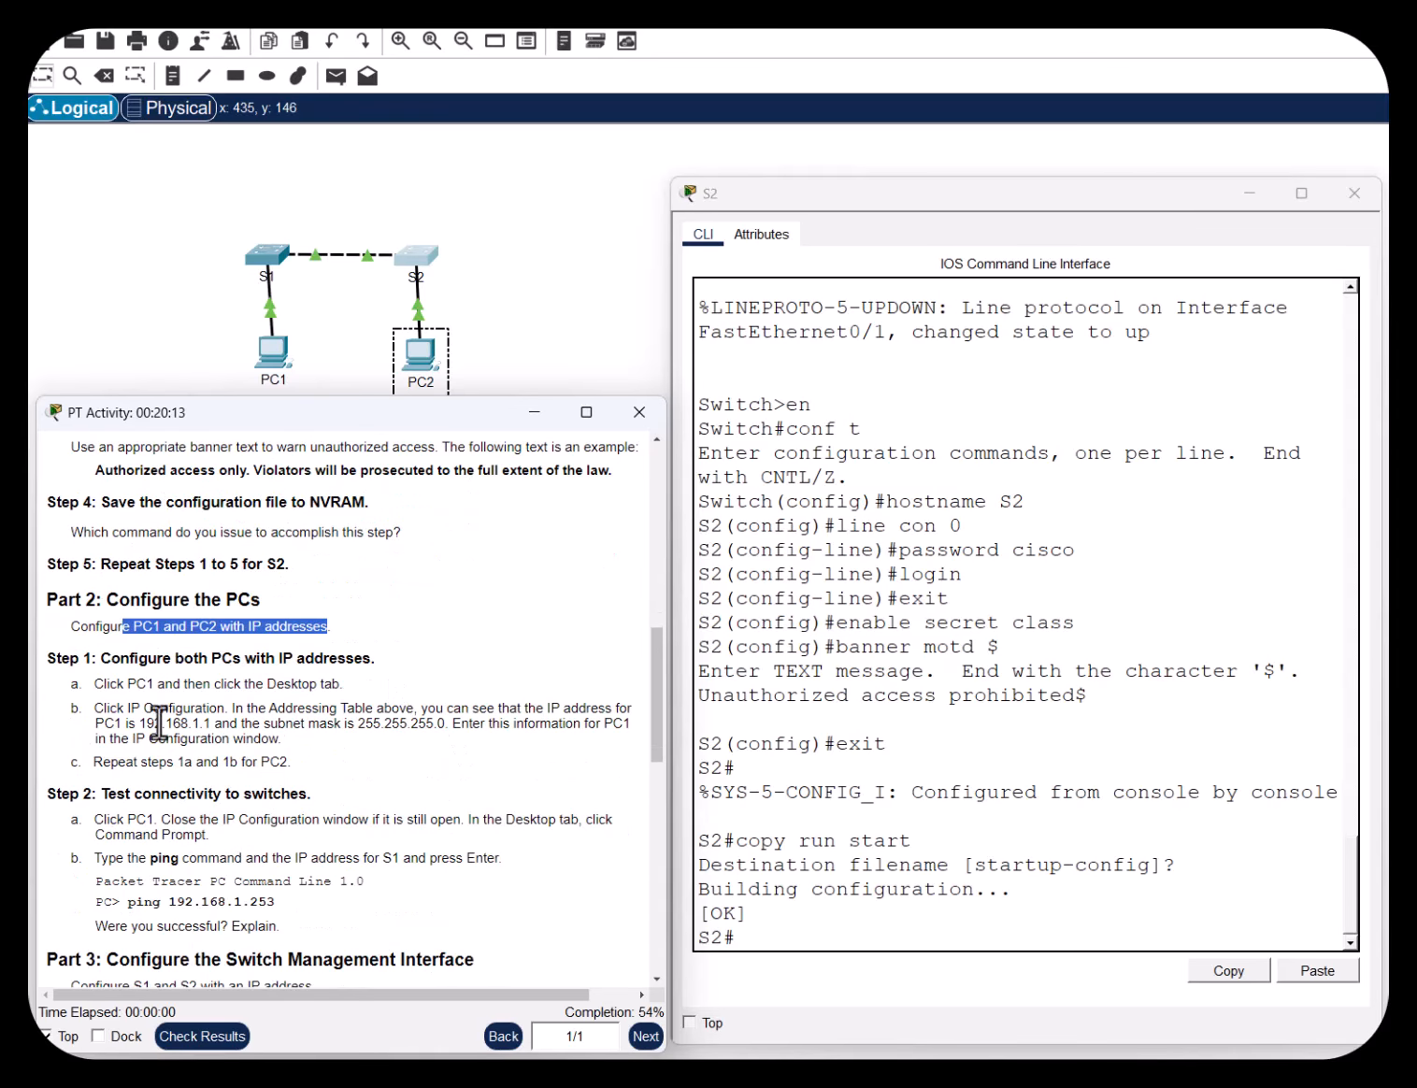
pyautogui.click(105, 683)
pyautogui.moveTo(105, 683); pyautogui.dragTo(367, 690)
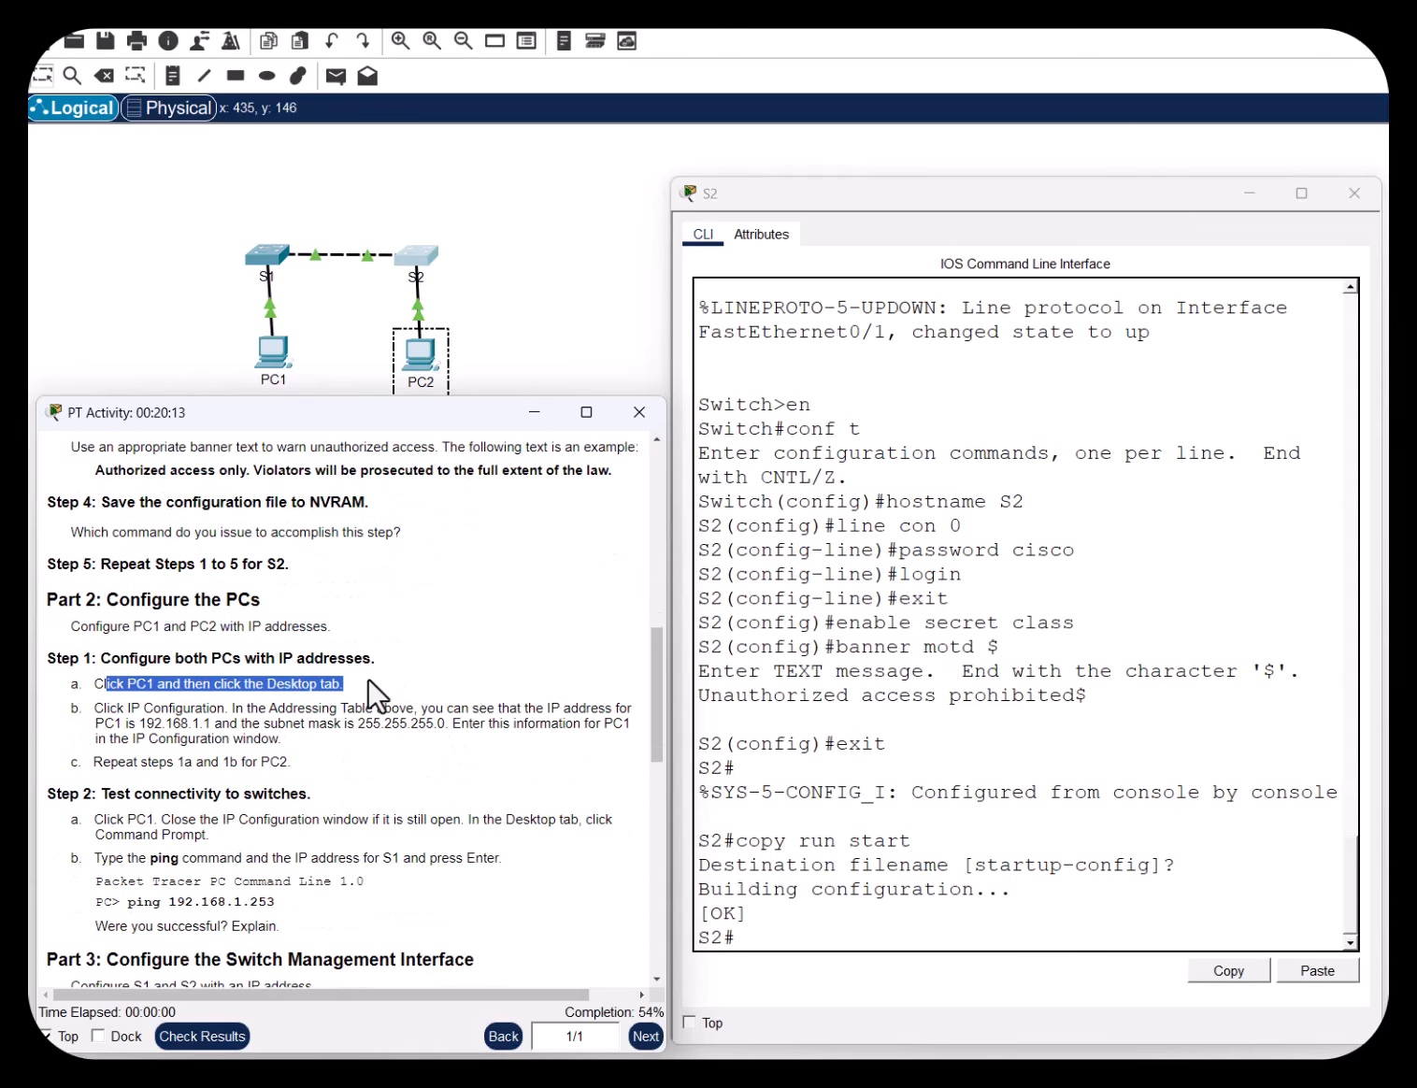
# Open PC1's window, browse its Programming and Attributes tabs, and return to Desktop
pyautogui.click(274, 354)
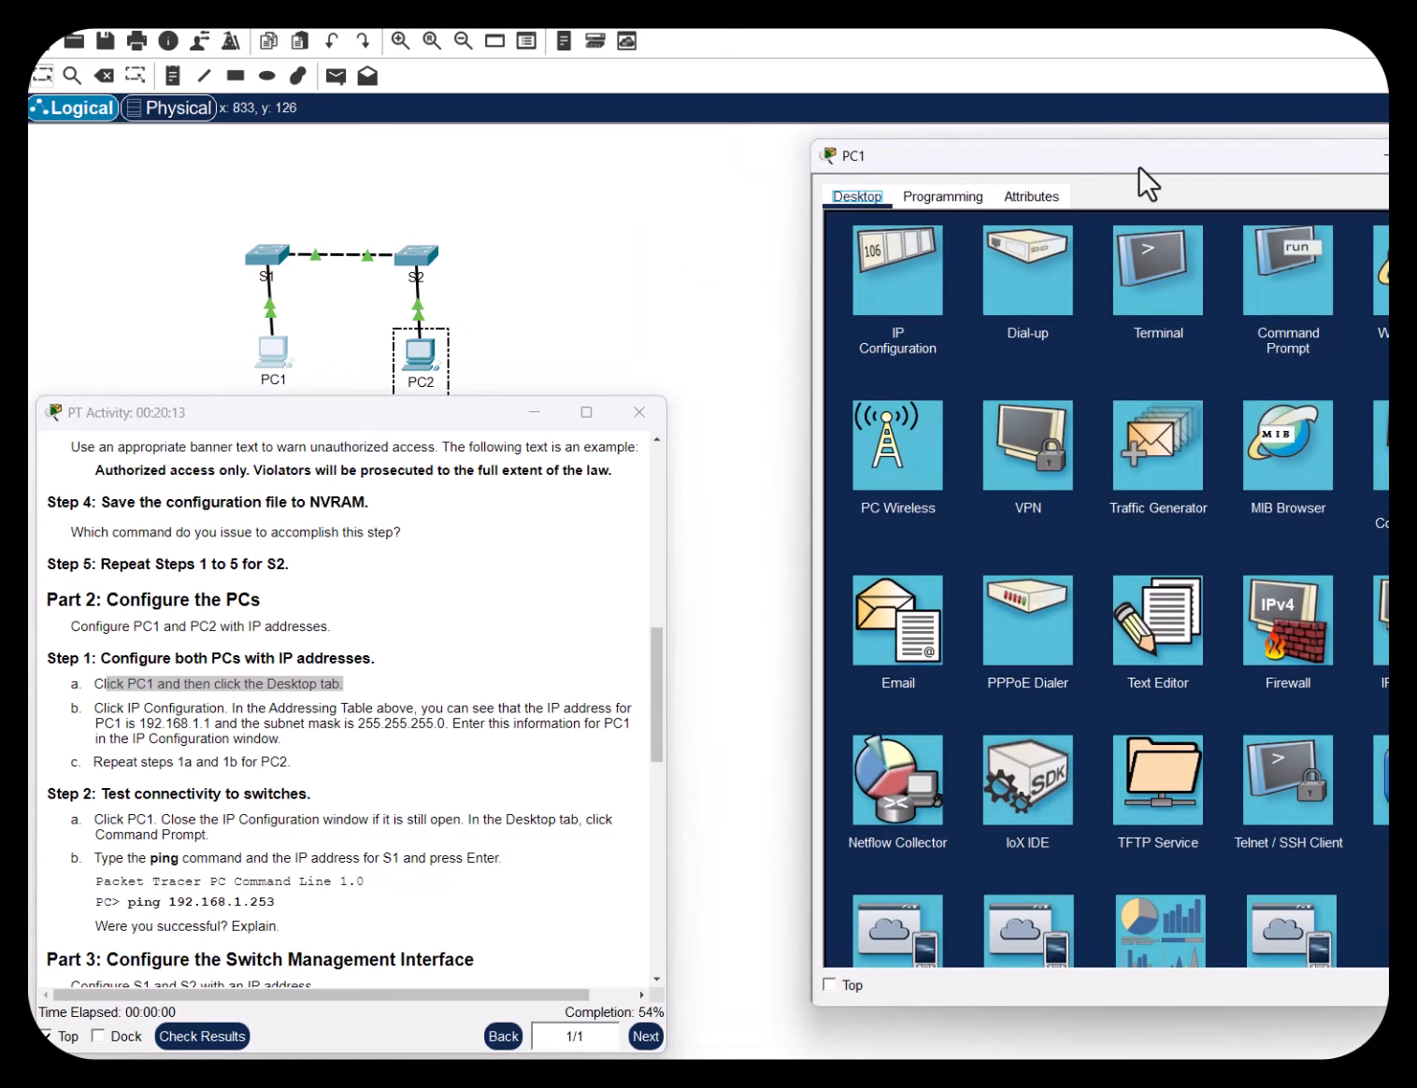
pyautogui.moveTo(1139, 166); pyautogui.dragTo(1012, 199)
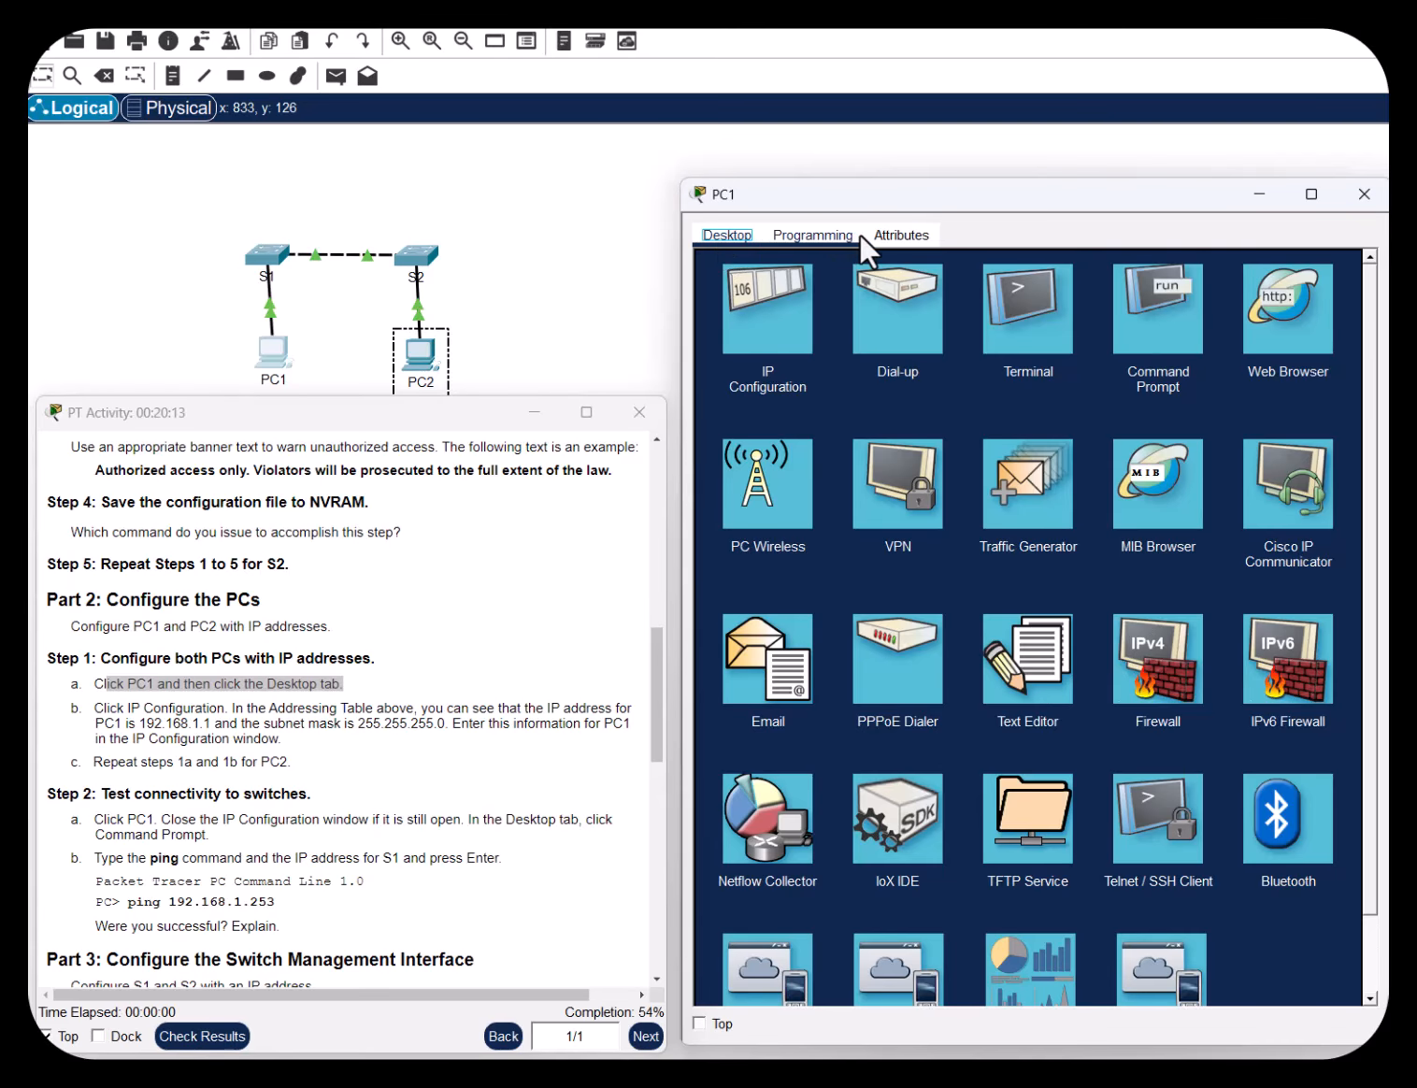
pyautogui.click(784, 235)
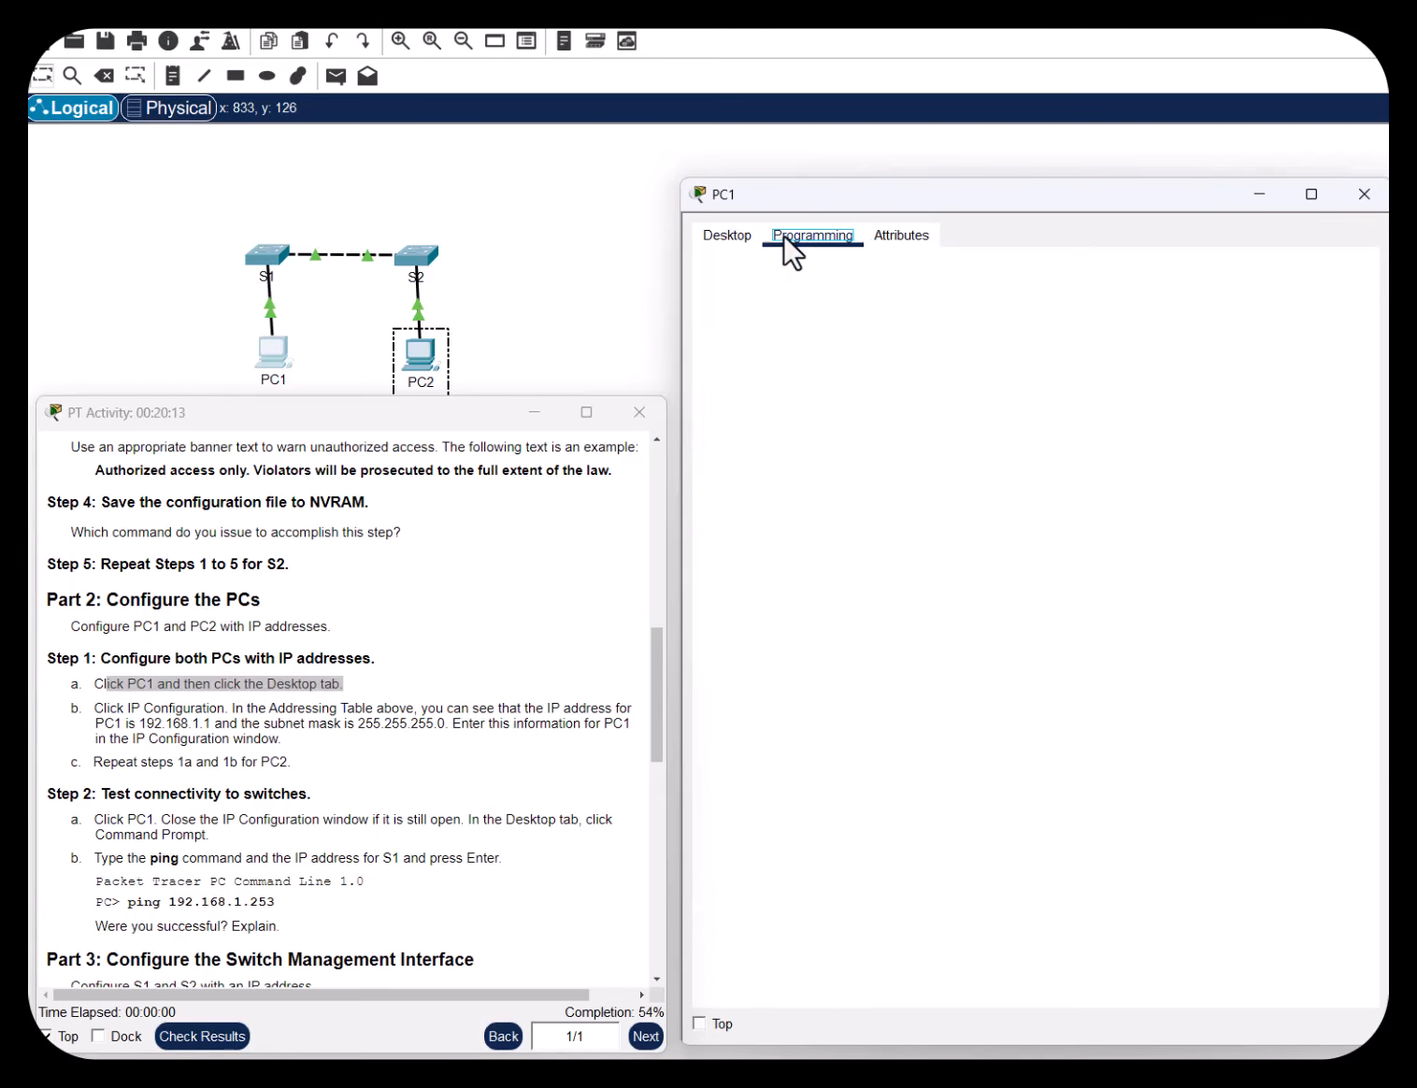
pyautogui.click(913, 245)
pyautogui.click(734, 241)
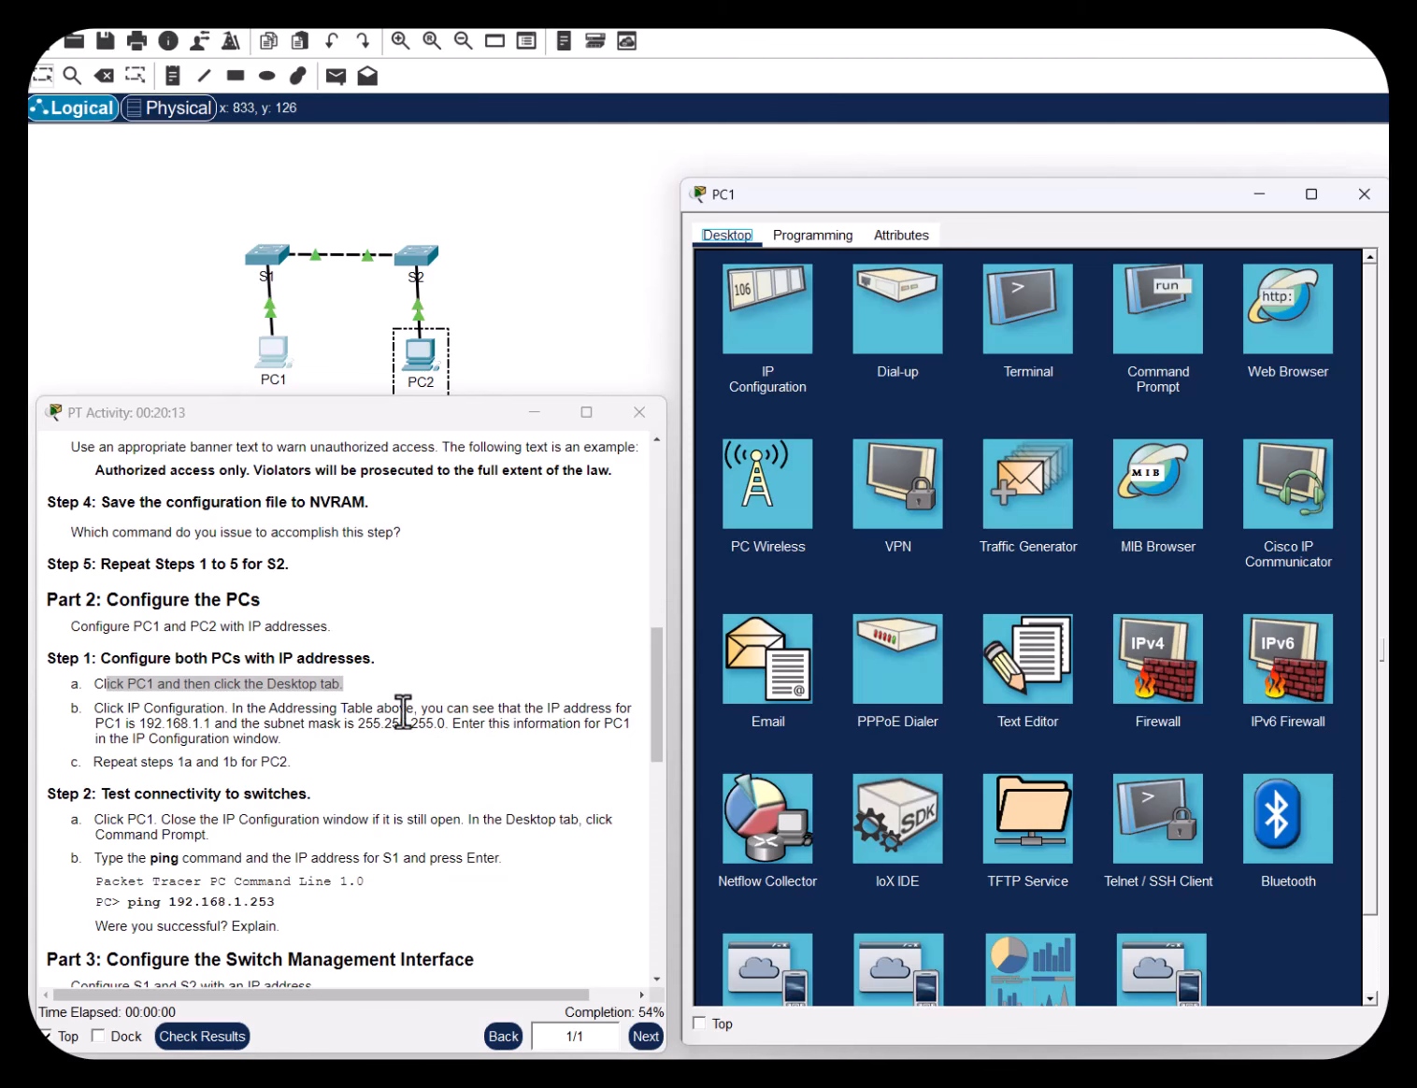
pyautogui.moveTo(104, 708); pyautogui.dragTo(219, 708)
# Enter IPv4 address 192.168.1.1 and confirm the 255.255.255.0 subnet mask
pyautogui.click(774, 287)
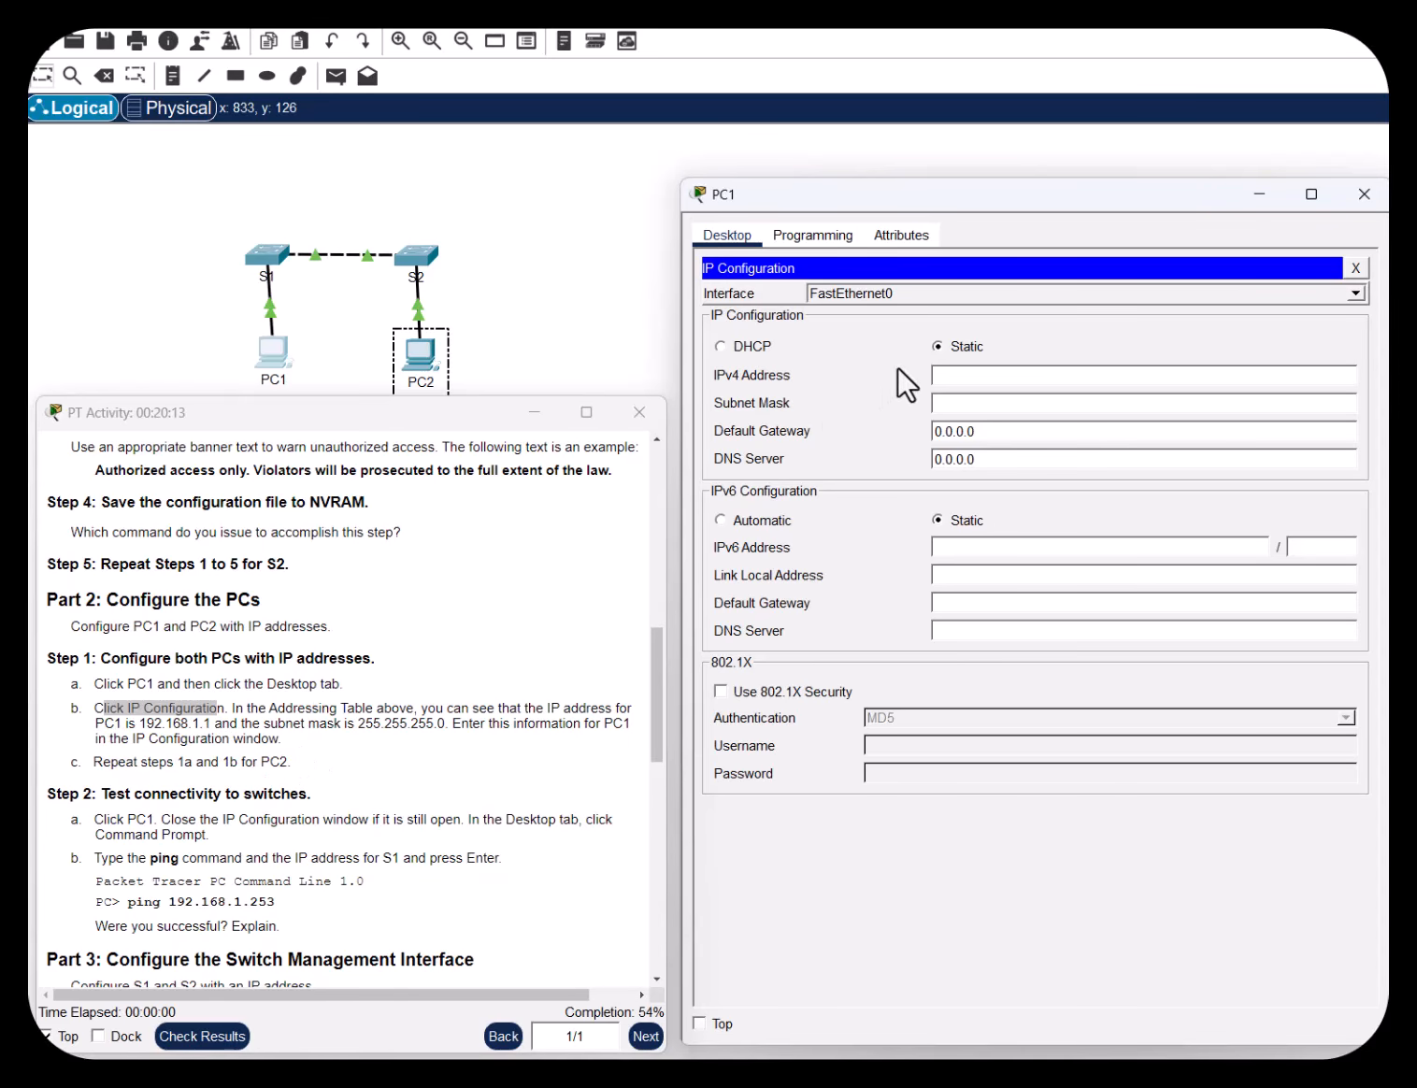
pyautogui.click(942, 374)
pyautogui.write('192.168.1.1')
pyautogui.click(965, 404)
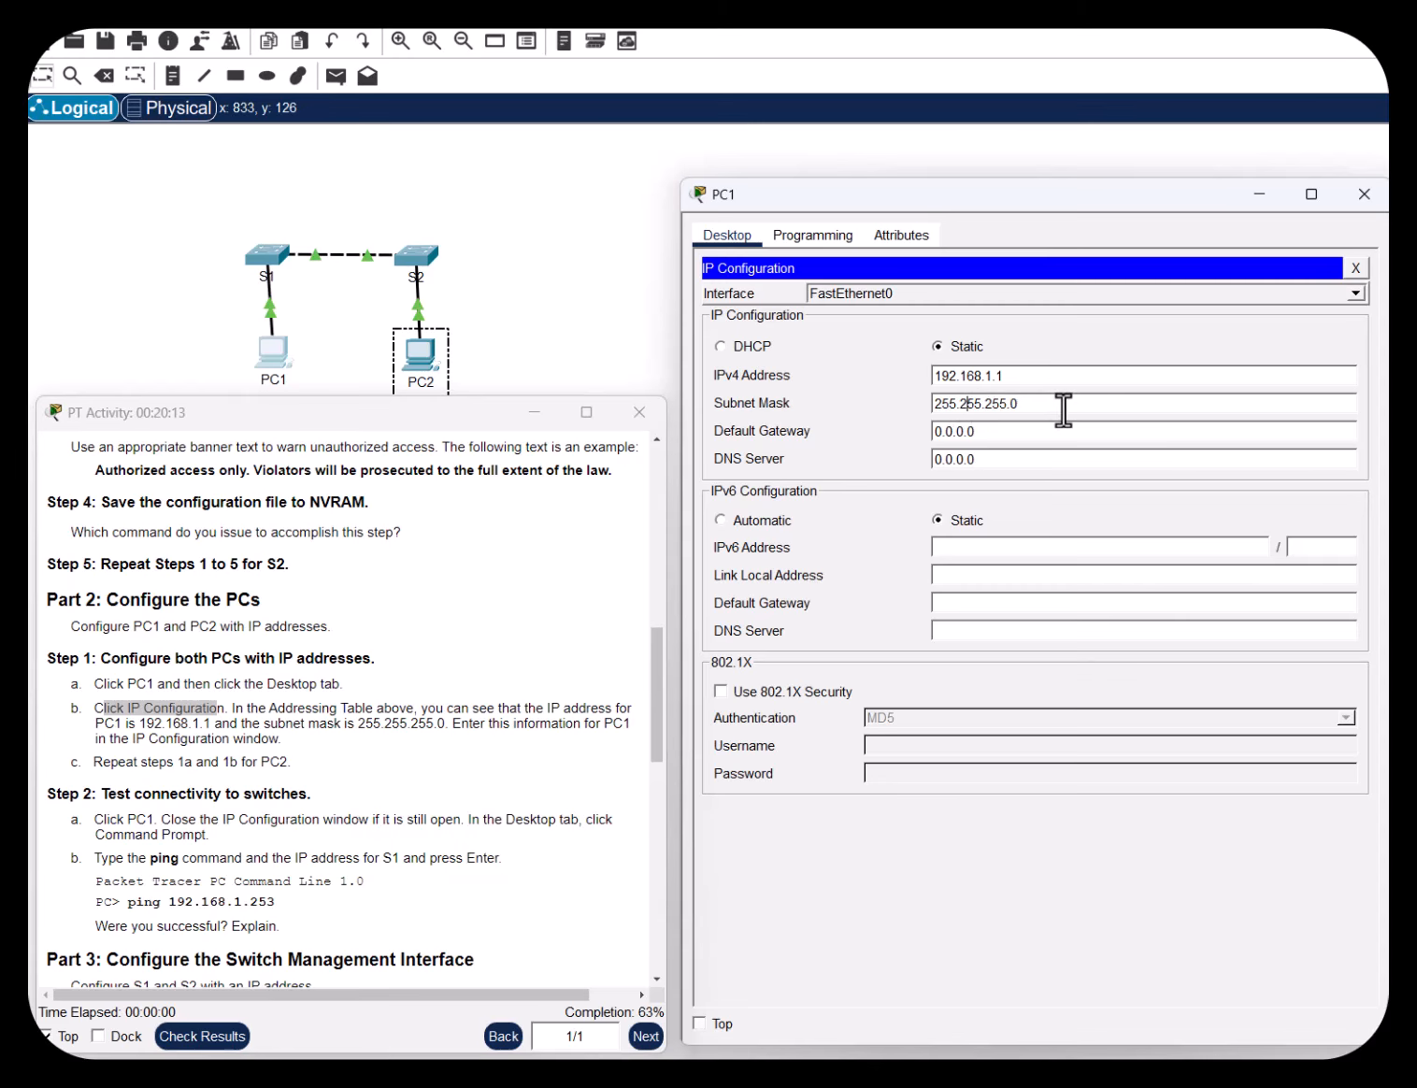
pyautogui.moveTo(1063, 409); pyautogui.dragTo(910, 406)
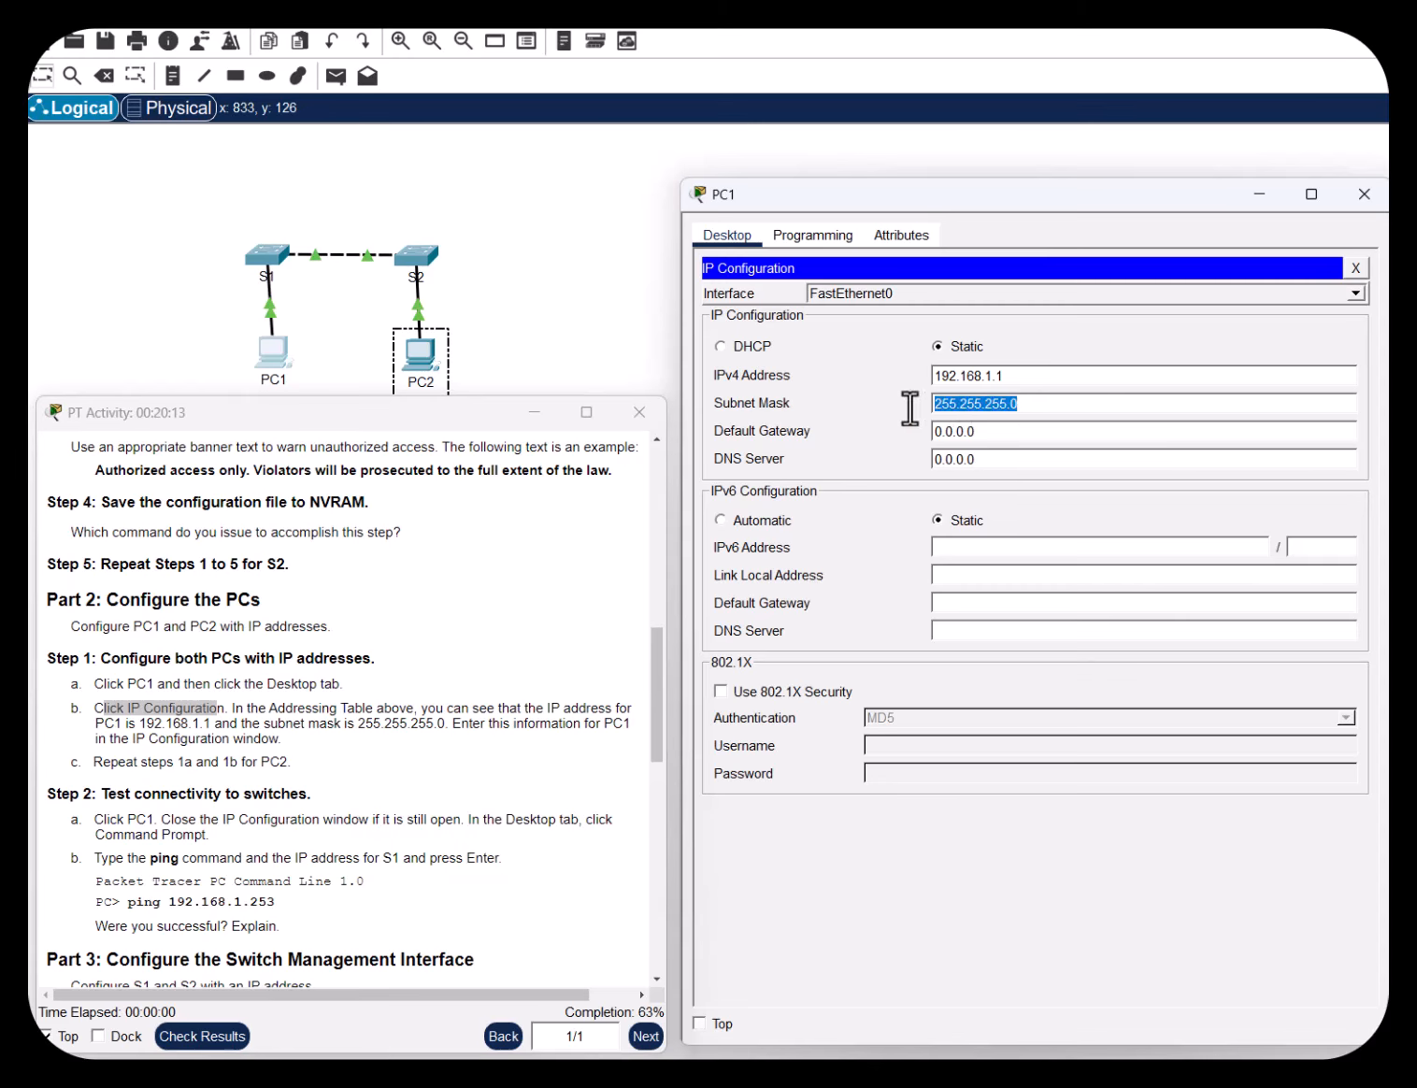
pyautogui.click(1057, 404)
pyautogui.moveTo(358, 725); pyautogui.dragTo(446, 726)
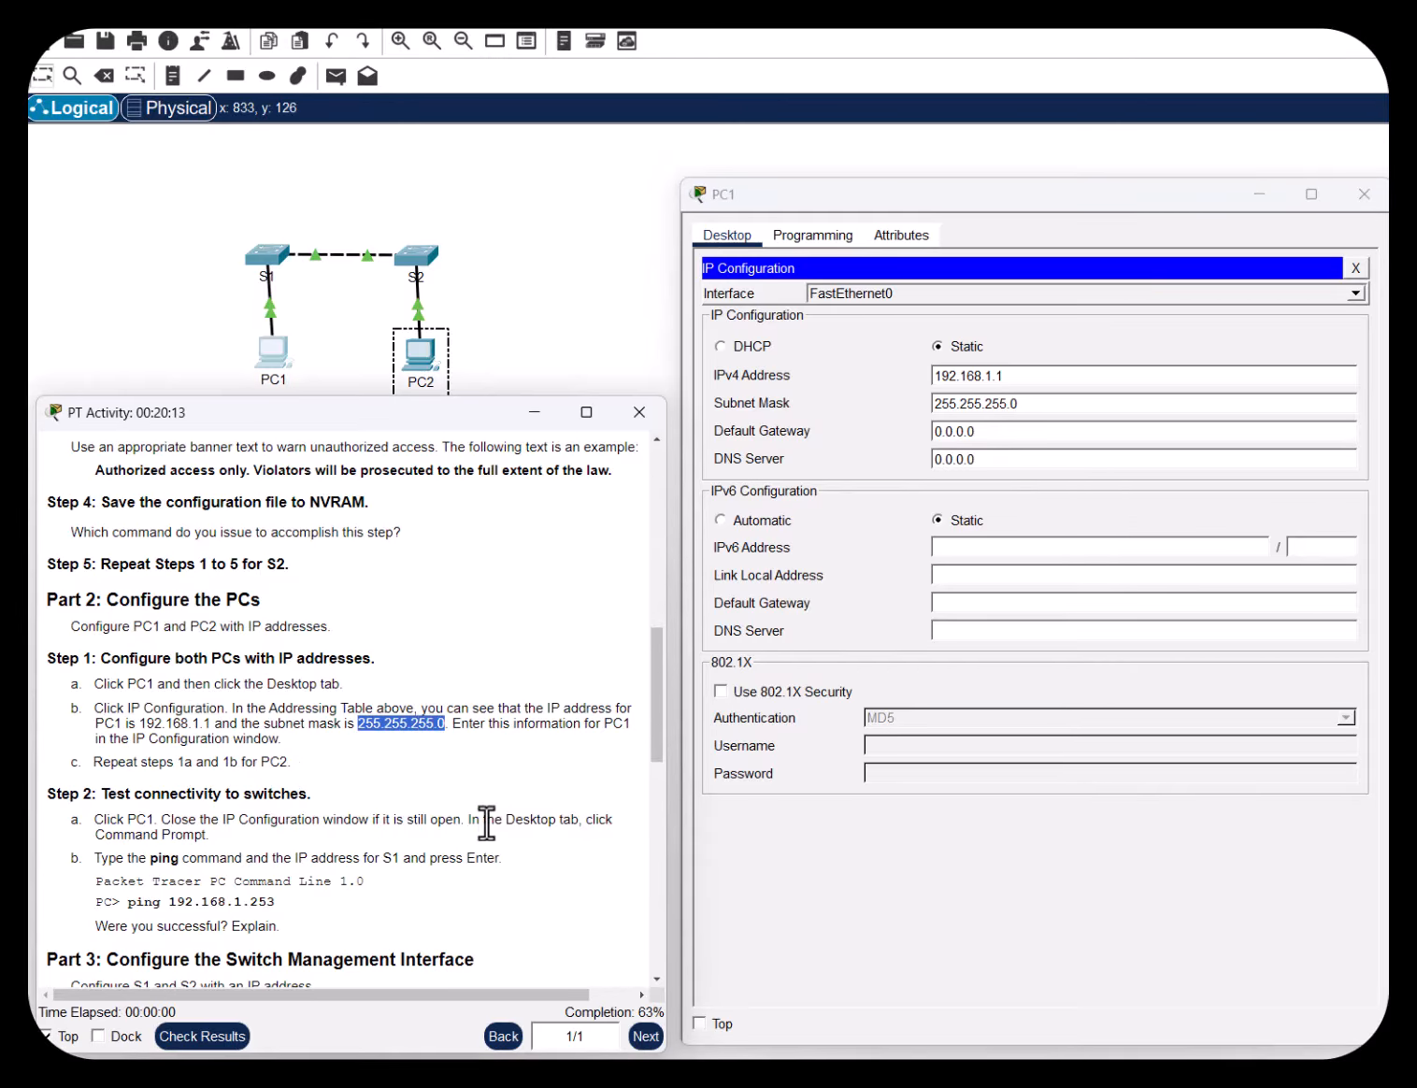
pyautogui.moveTo(1079, 405); pyautogui.dragTo(922, 416)
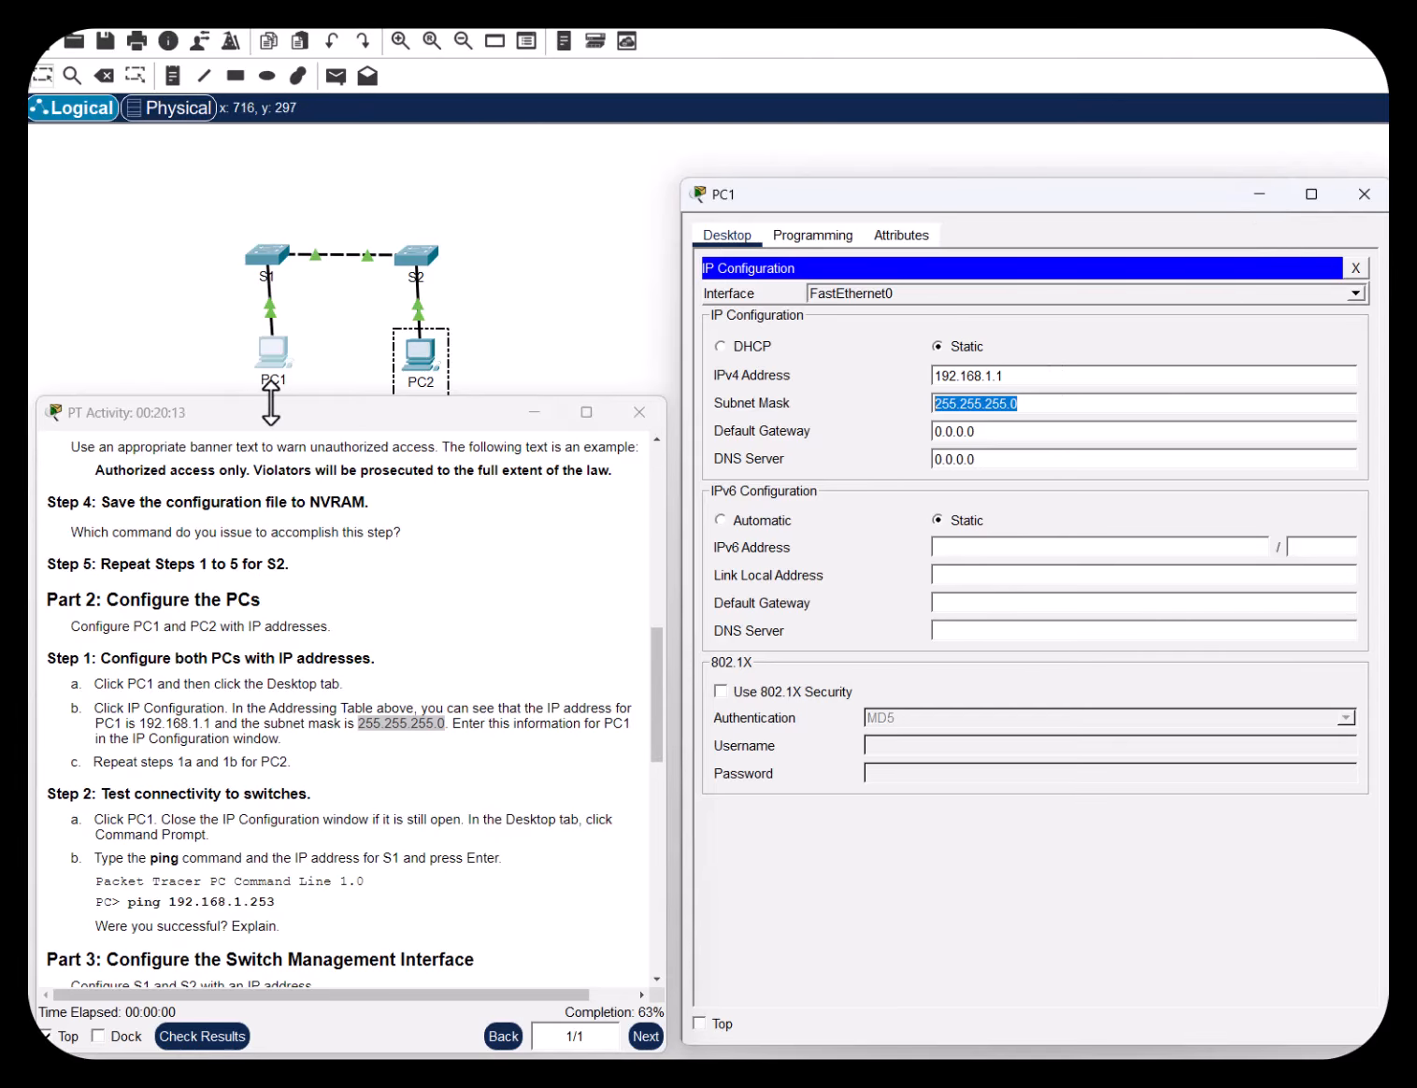
# Open PC2's IP Configuration and look up its 192.168.1.2 / 255.255.255.0 entry in the addressing table
pyautogui.click(415, 358)
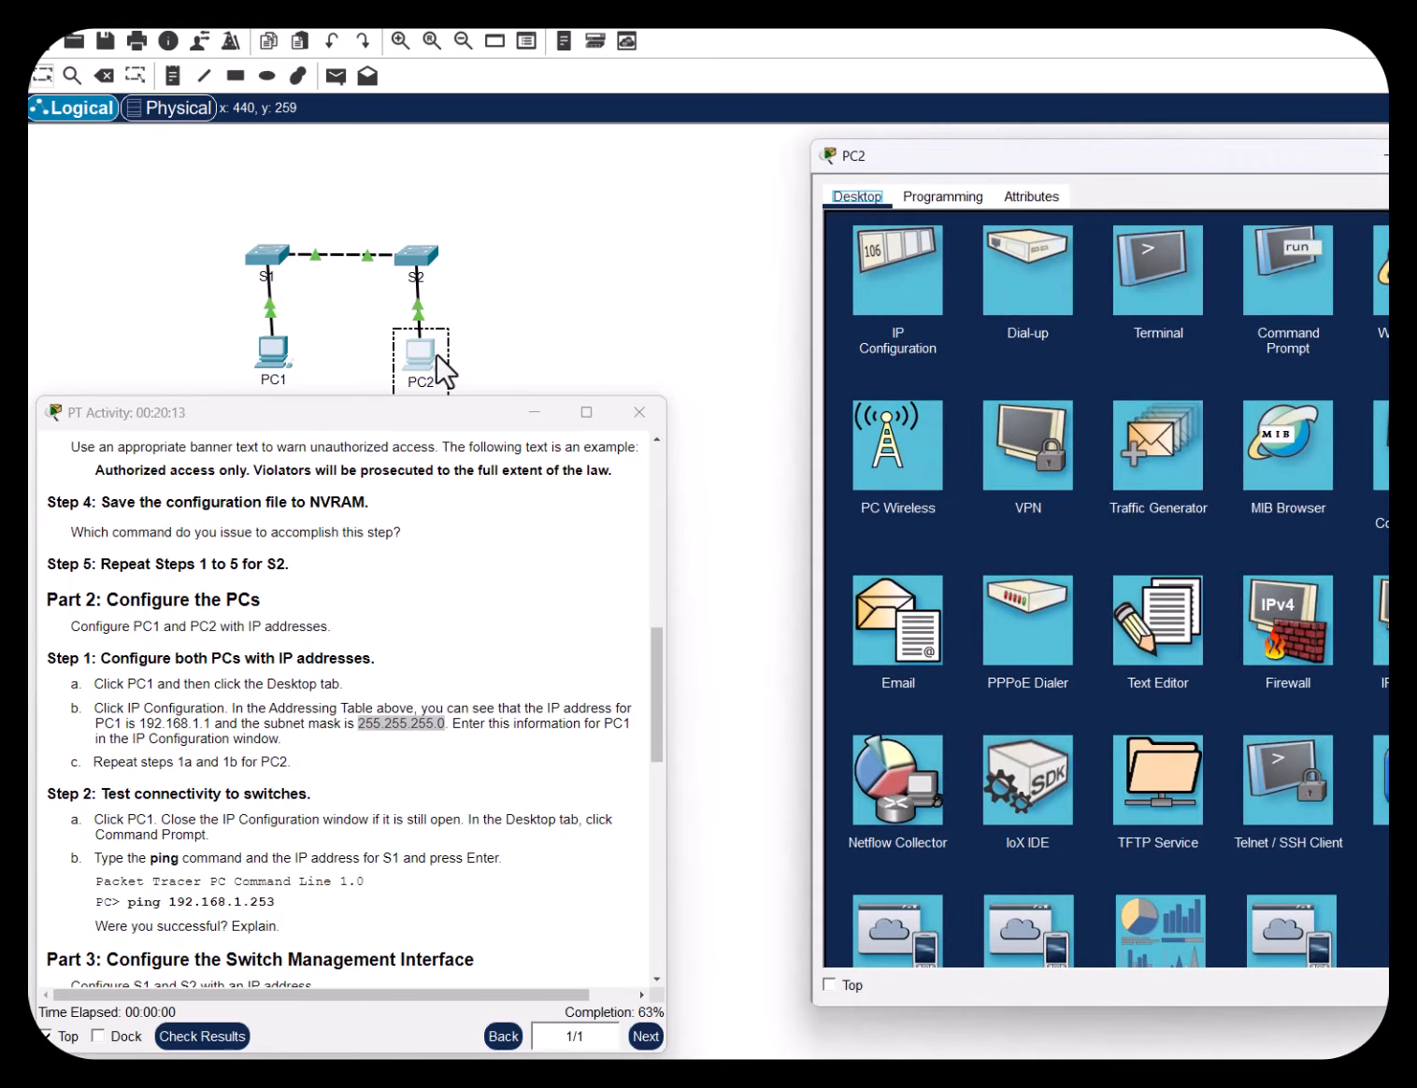
pyautogui.moveTo(1122, 178); pyautogui.dragTo(995, 207)
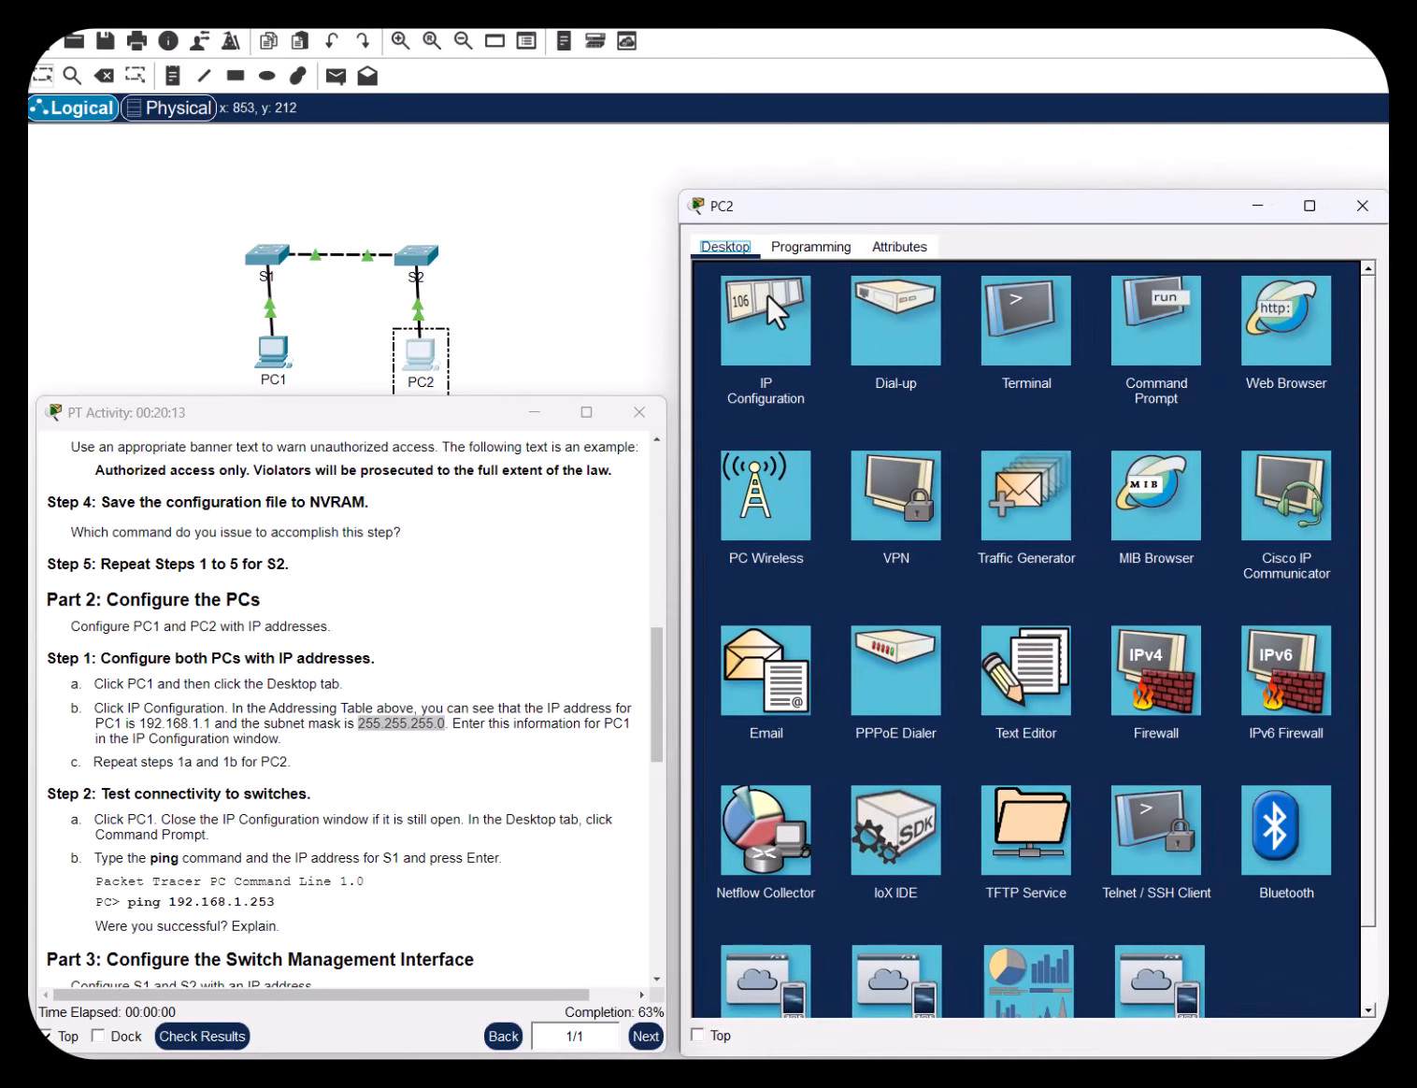
pyautogui.click(765, 308)
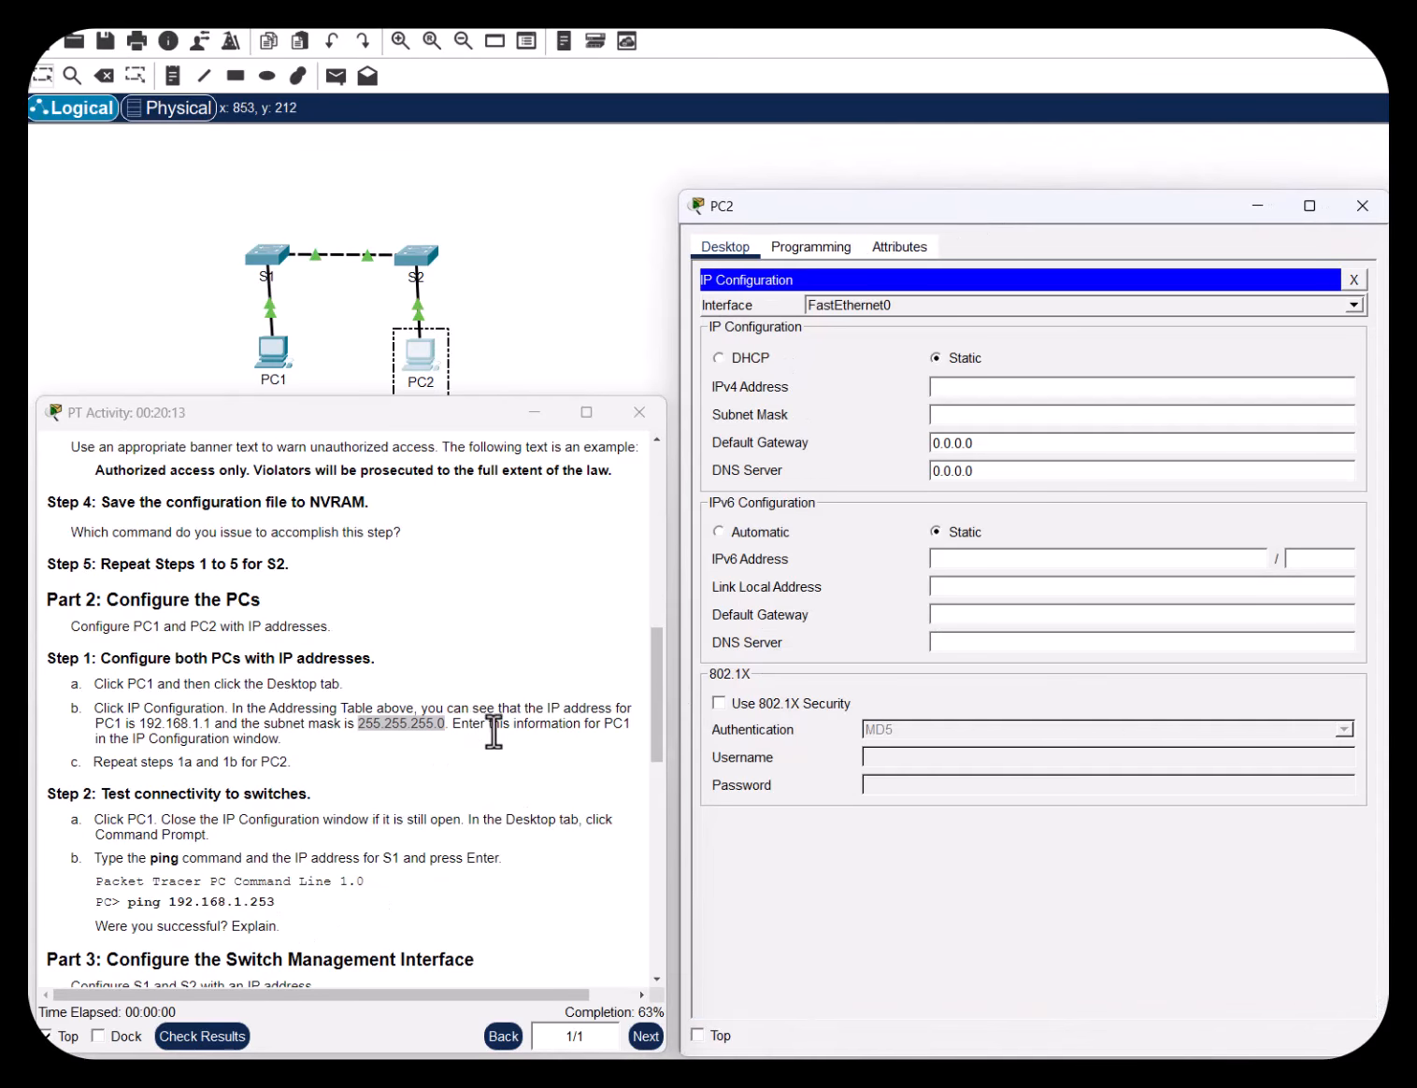
pyautogui.scroll(10, 488, 753)
pyautogui.scroll(1, 488, 758)
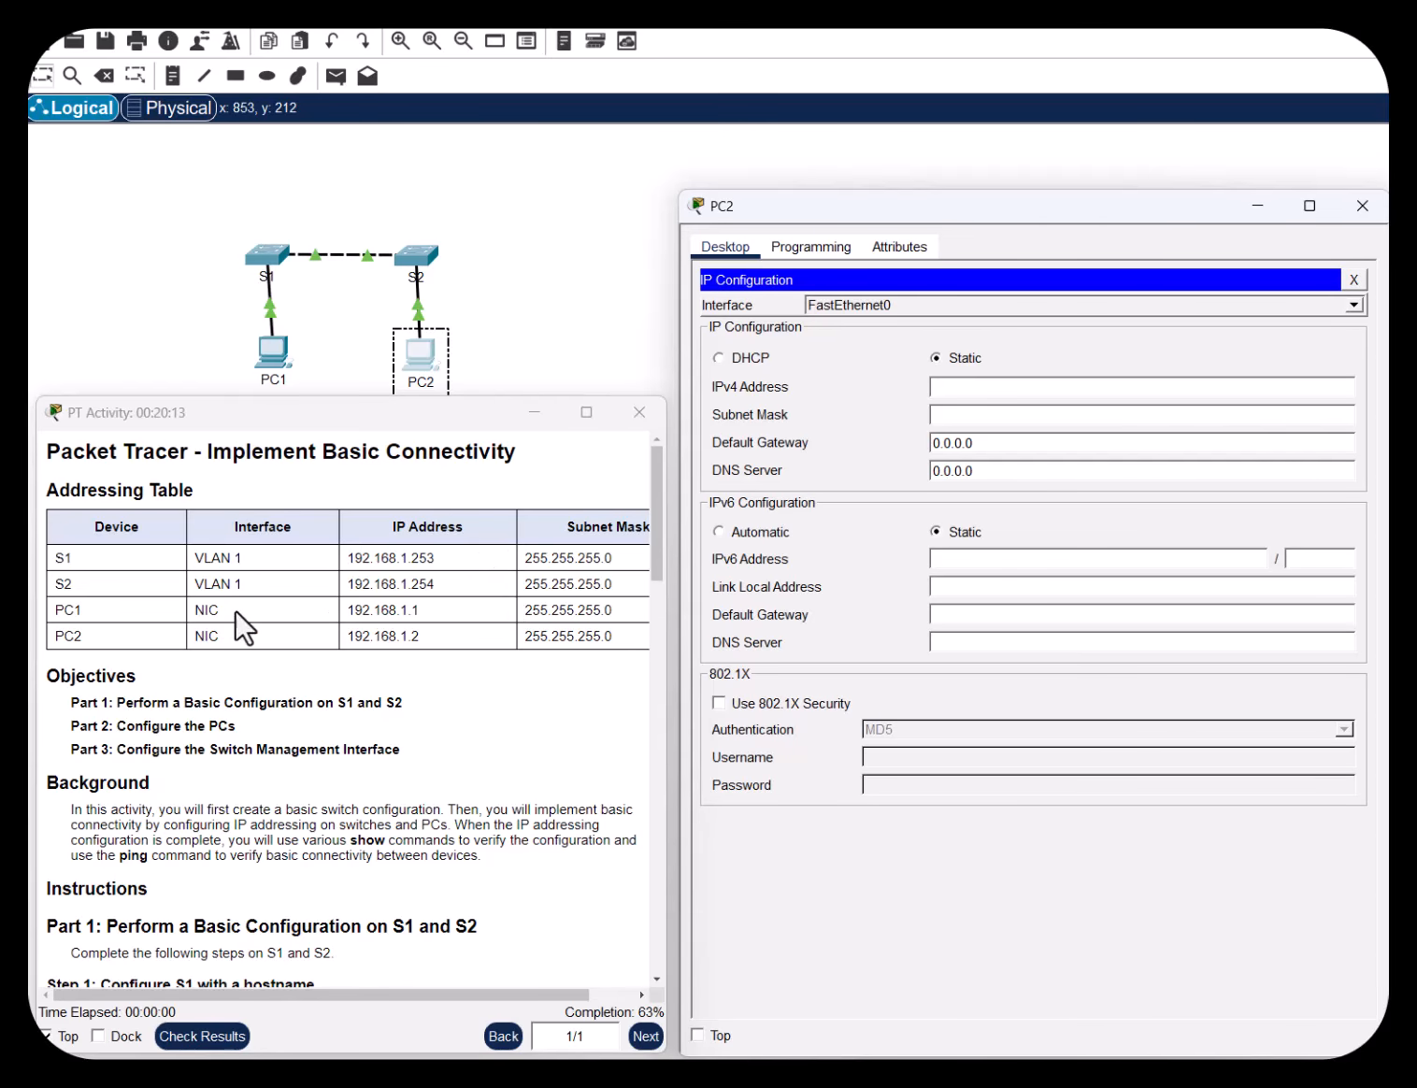
pyautogui.doubleClick(68, 636)
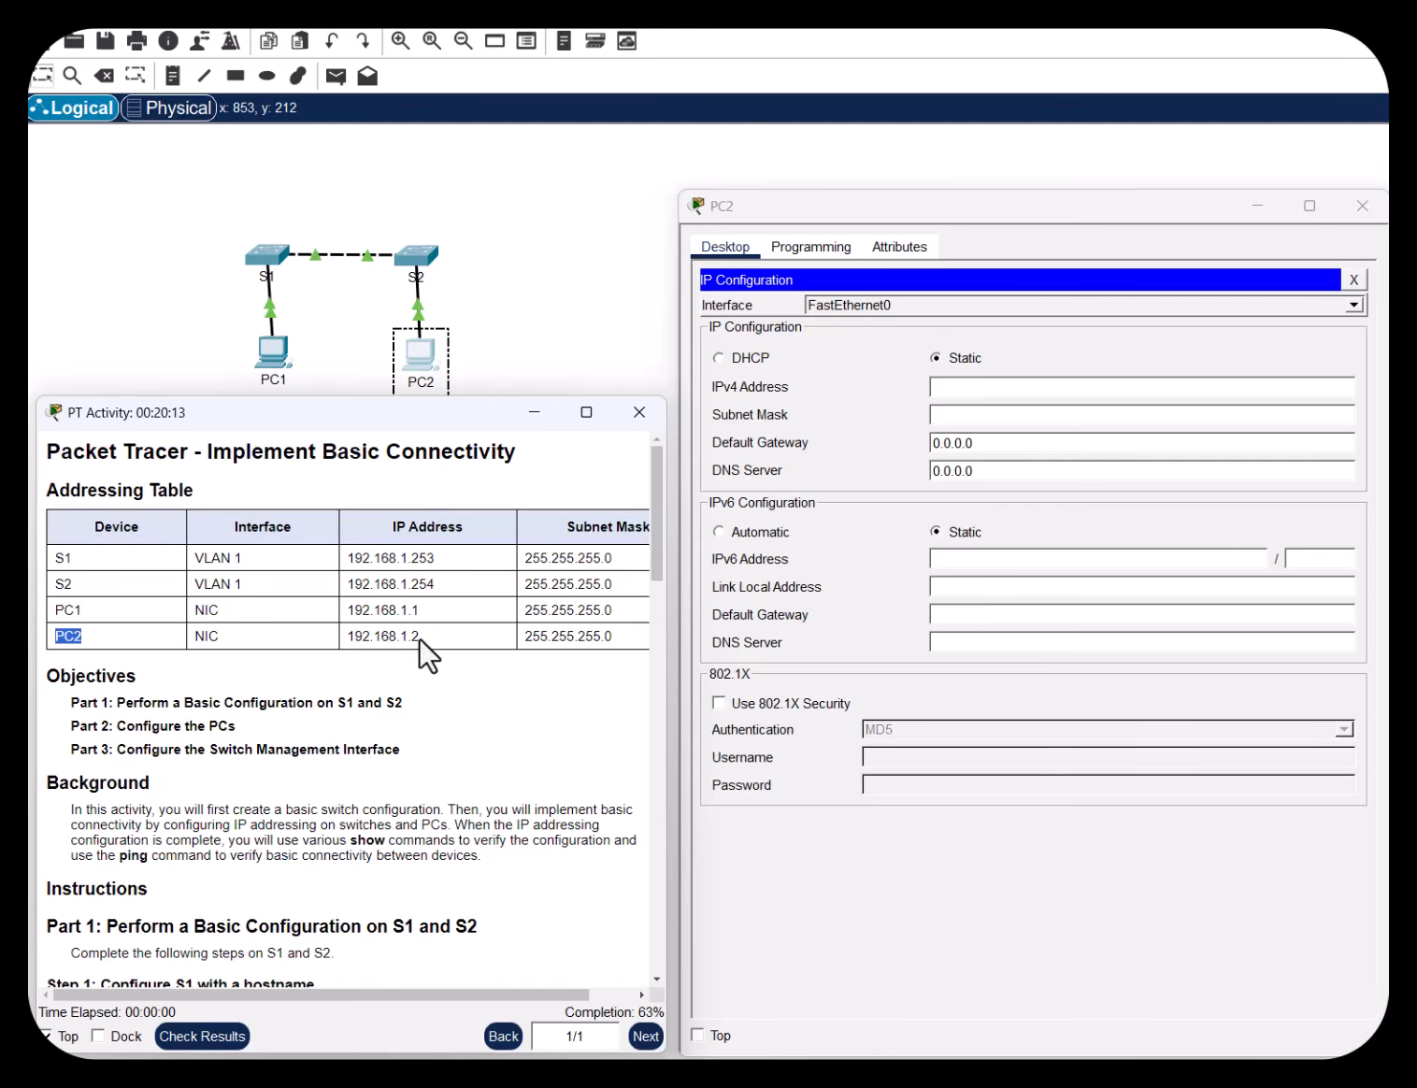
pyautogui.moveTo(421, 638); pyautogui.dragTo(348, 643)
pyautogui.moveTo(617, 637); pyautogui.dragTo(524, 643)
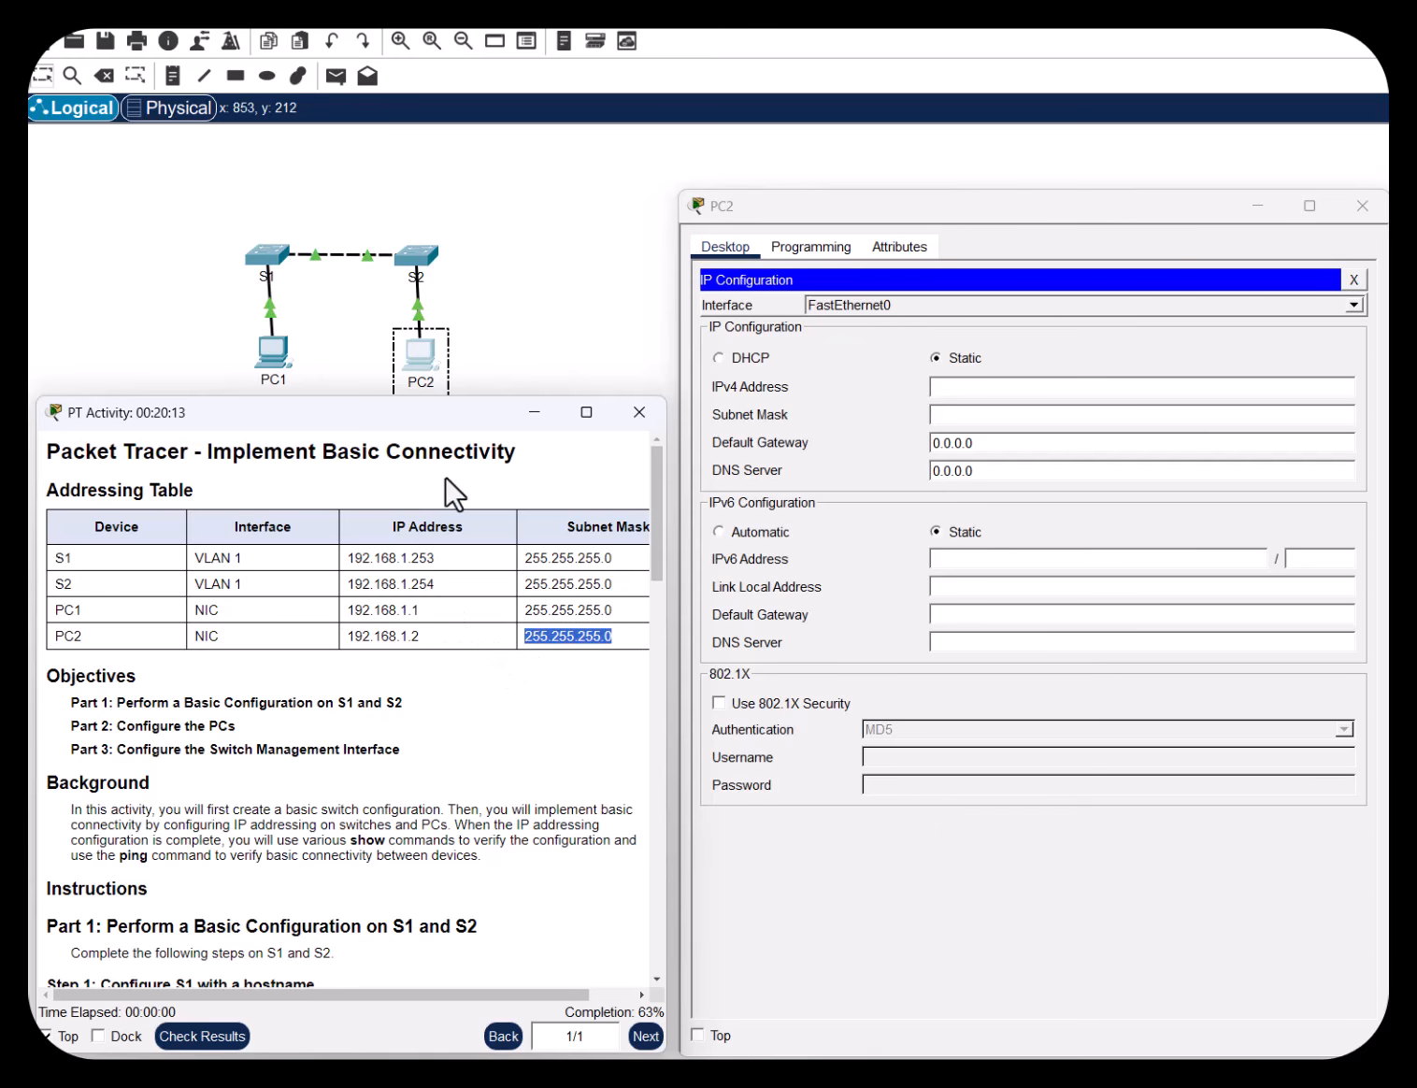
# Enter IPv4 192.168.1.2 with the auto-filled 255.255.255.0 mask and close PC2's window
pyautogui.click(972, 389)
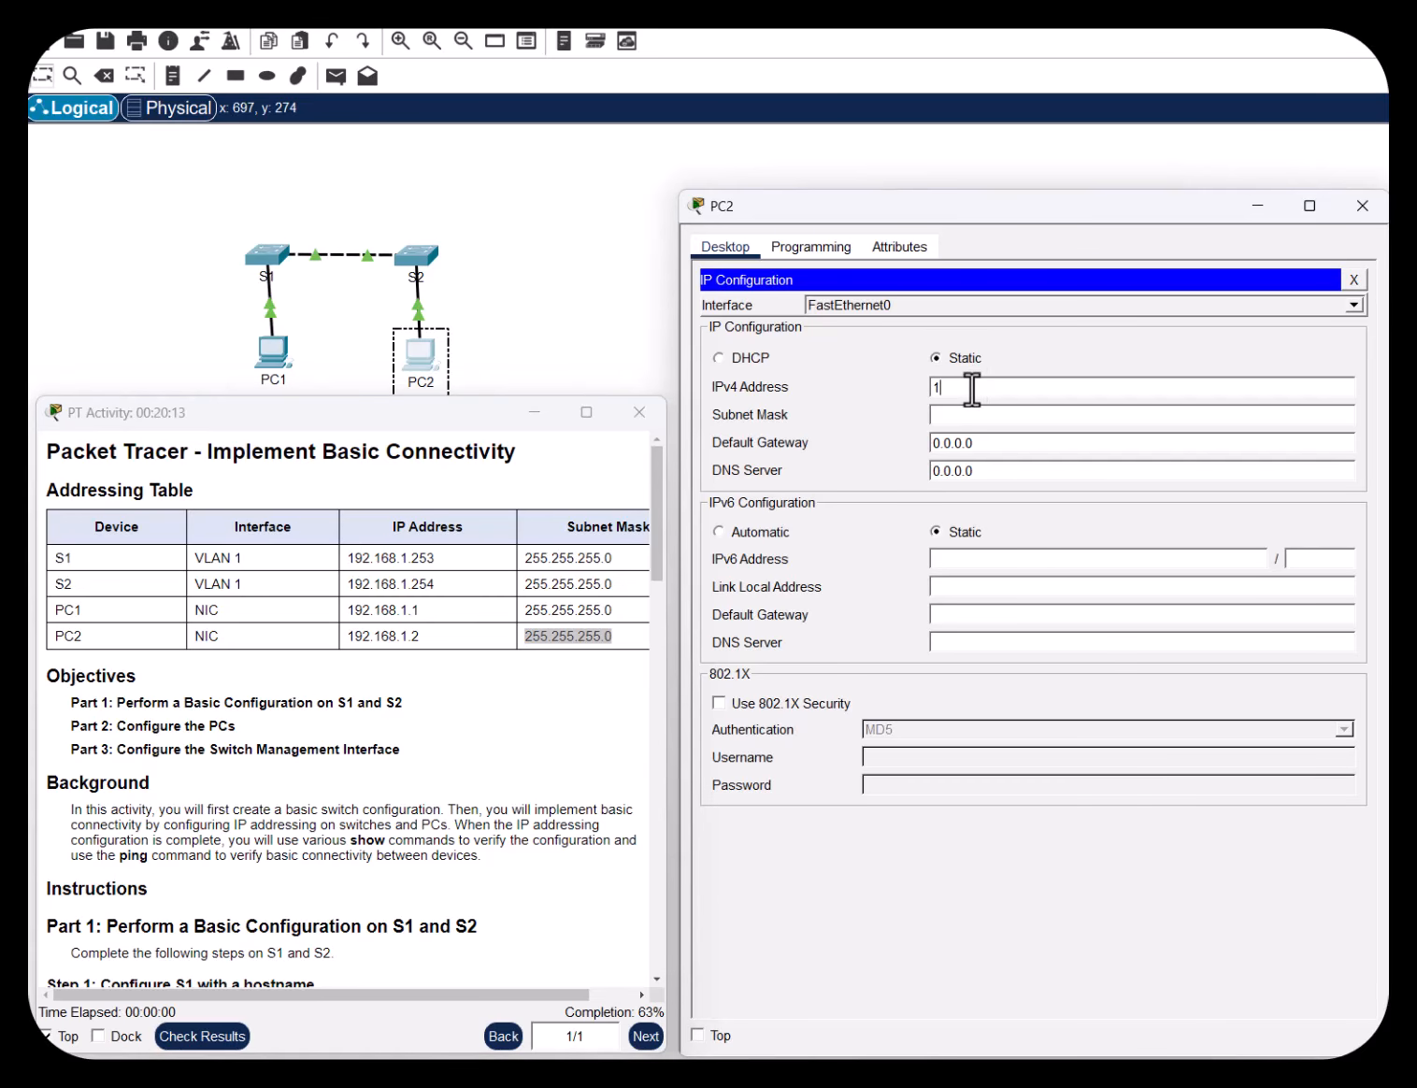
pyautogui.write('192.168.1.2')
pyautogui.click(977, 415)
pyautogui.click(609, 263)
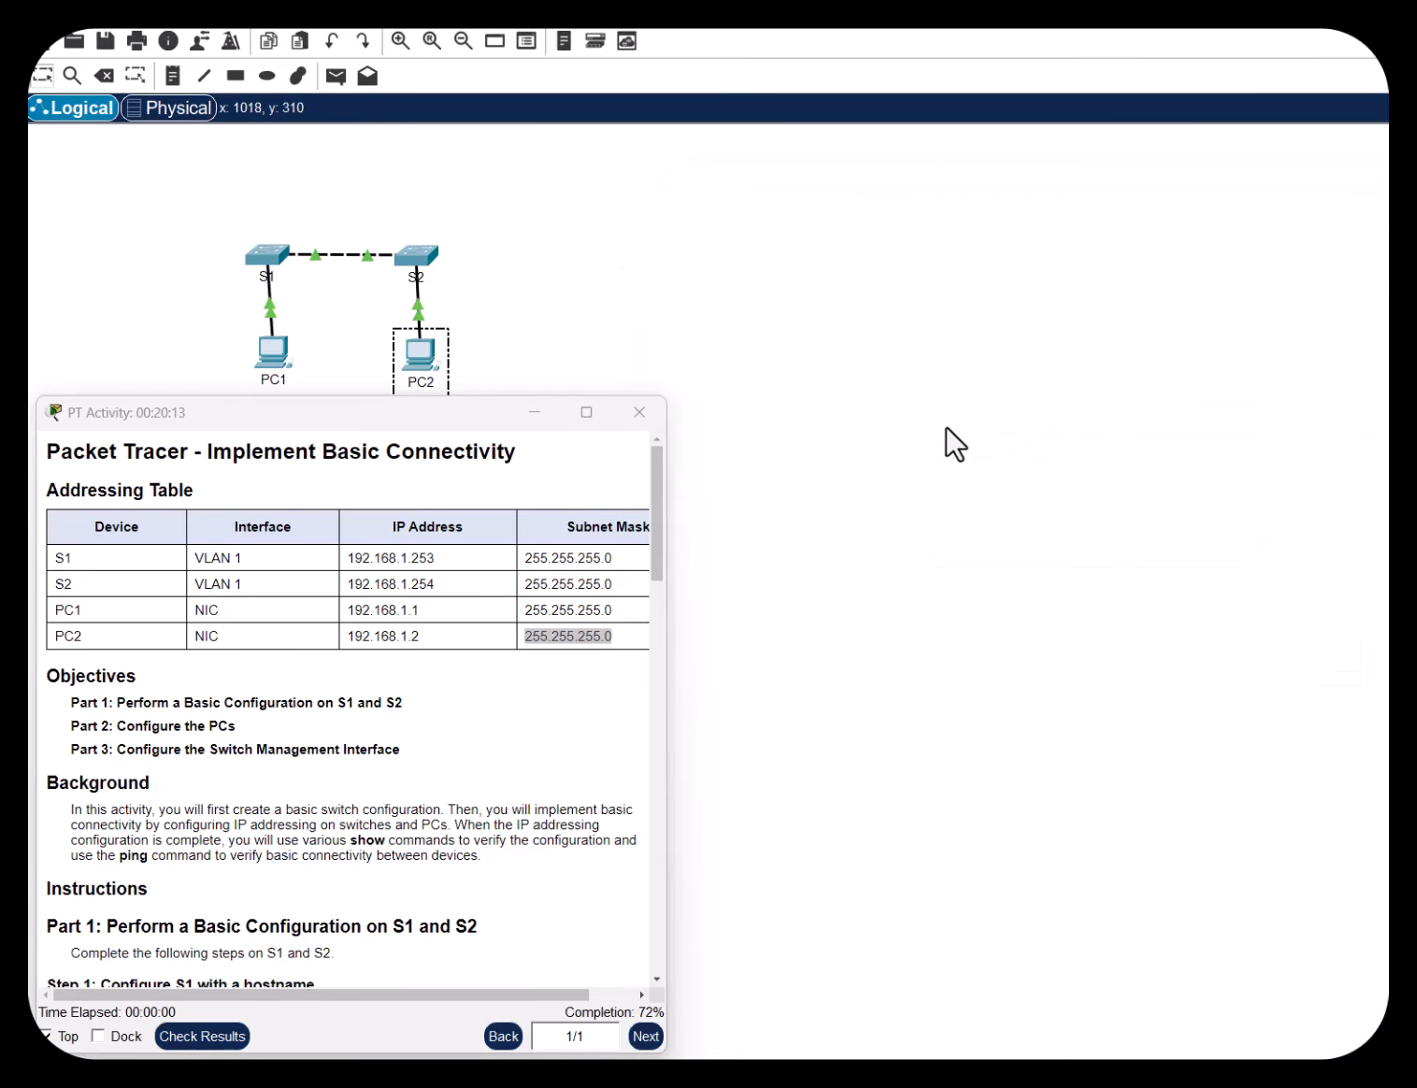
# Review the instructions up to Test connectivity, then open PC1's window showing 192.168.1.1 / 255.255.255.0
pyautogui.scroll(-15, 141, 846)
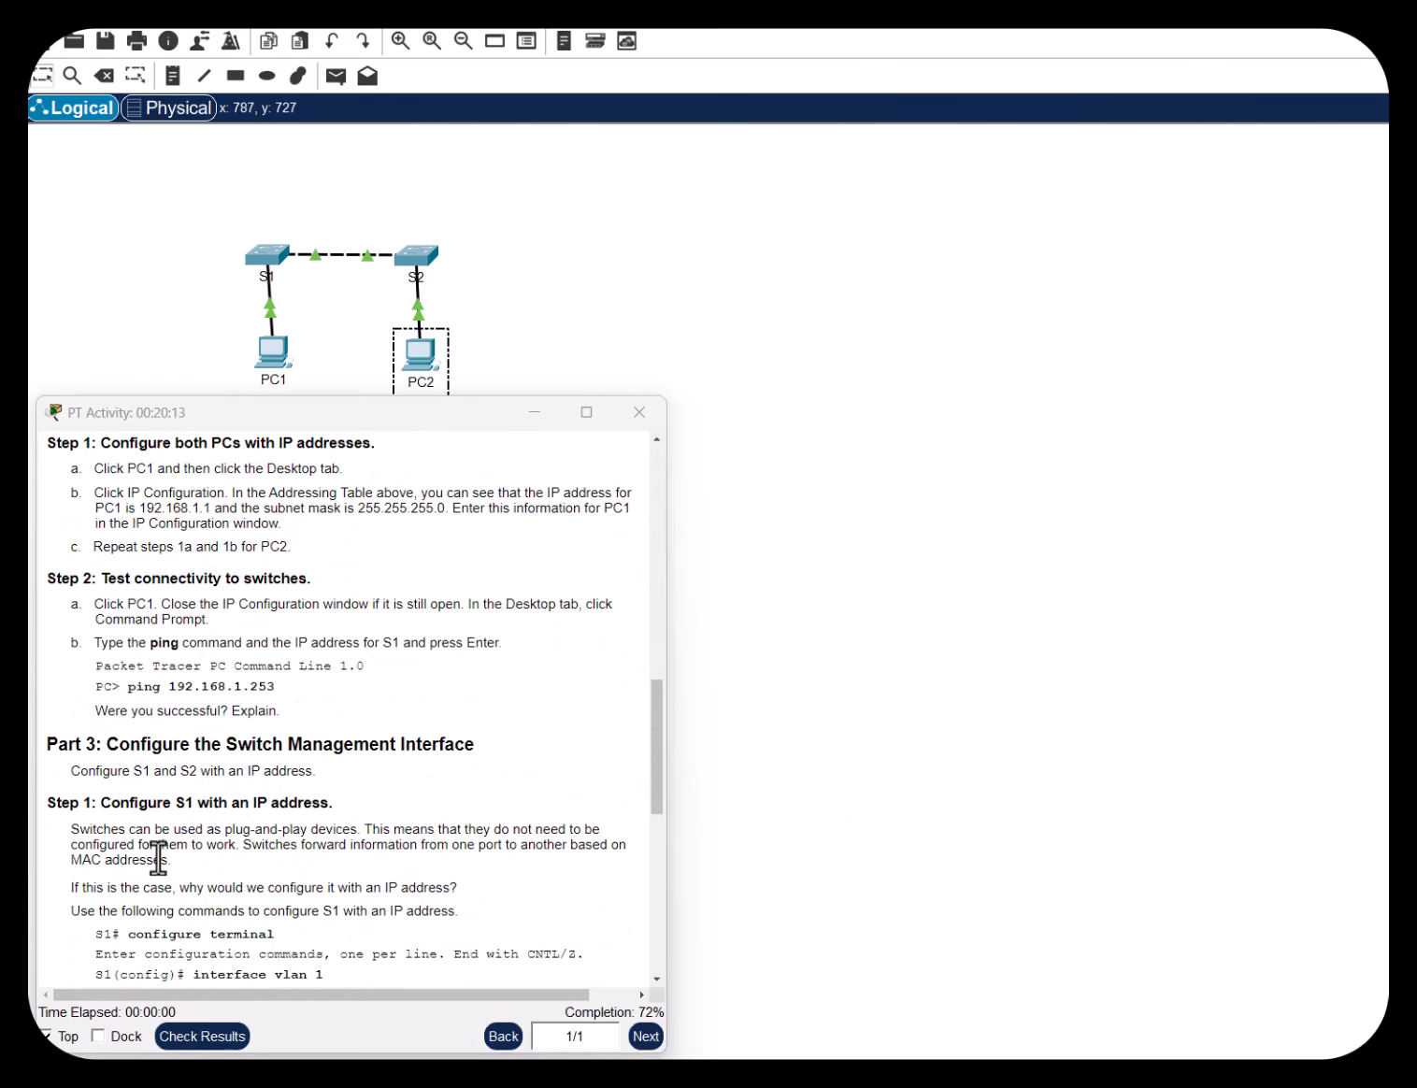
pyautogui.scroll(-3, 159, 856)
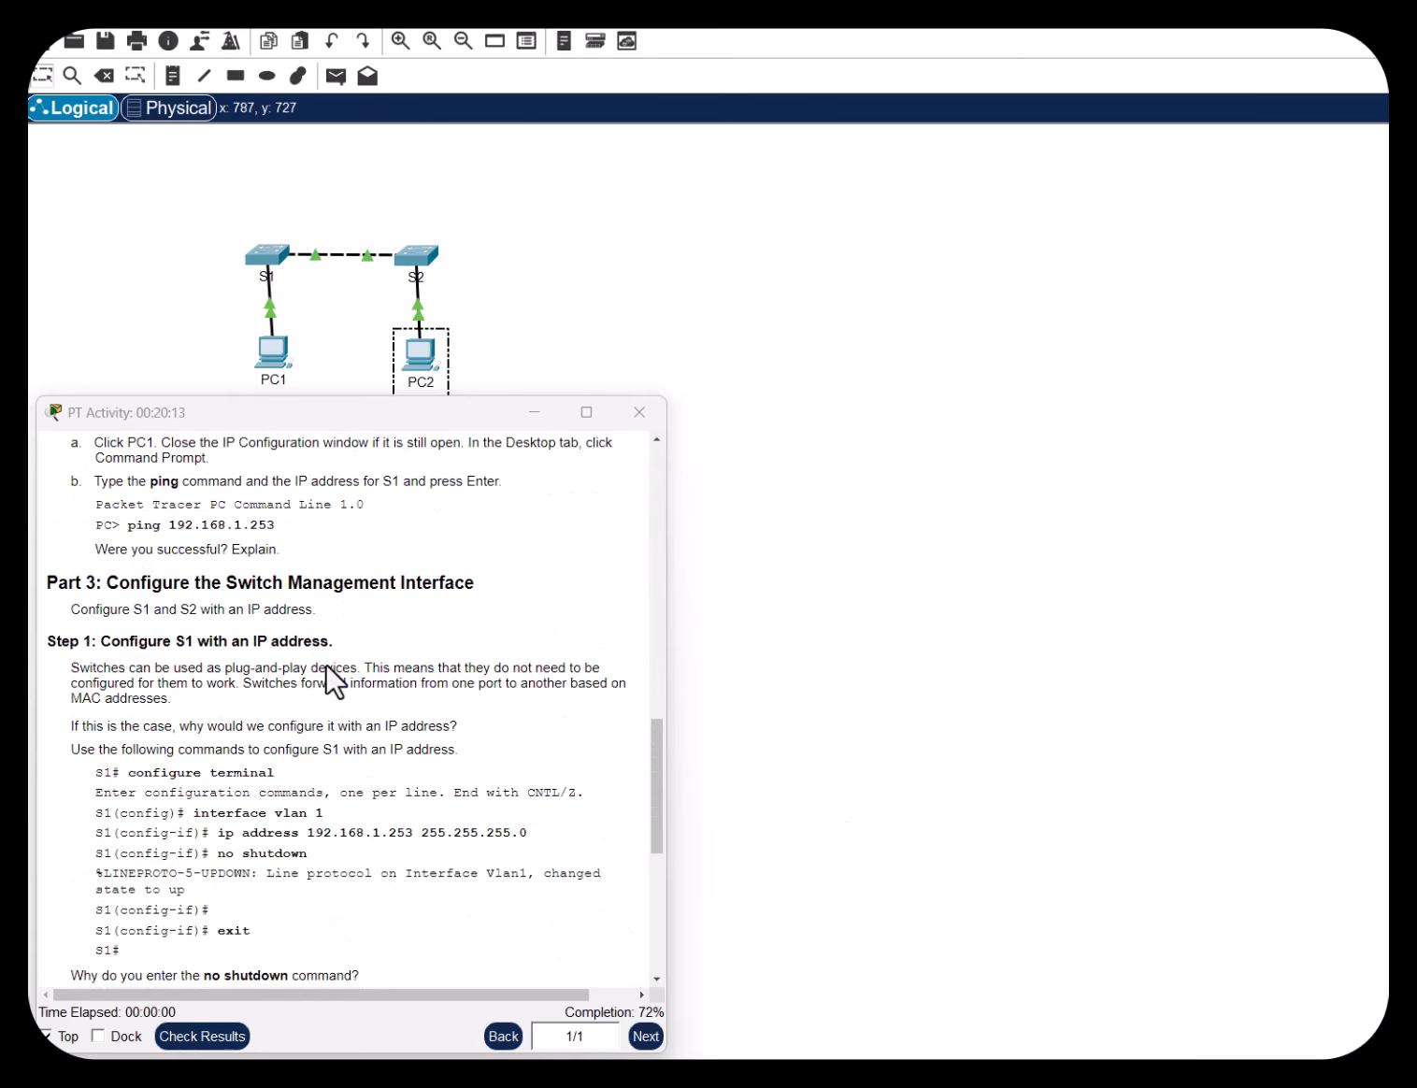
pyautogui.scroll(-4, 340, 692)
pyautogui.scroll(6, 339, 693)
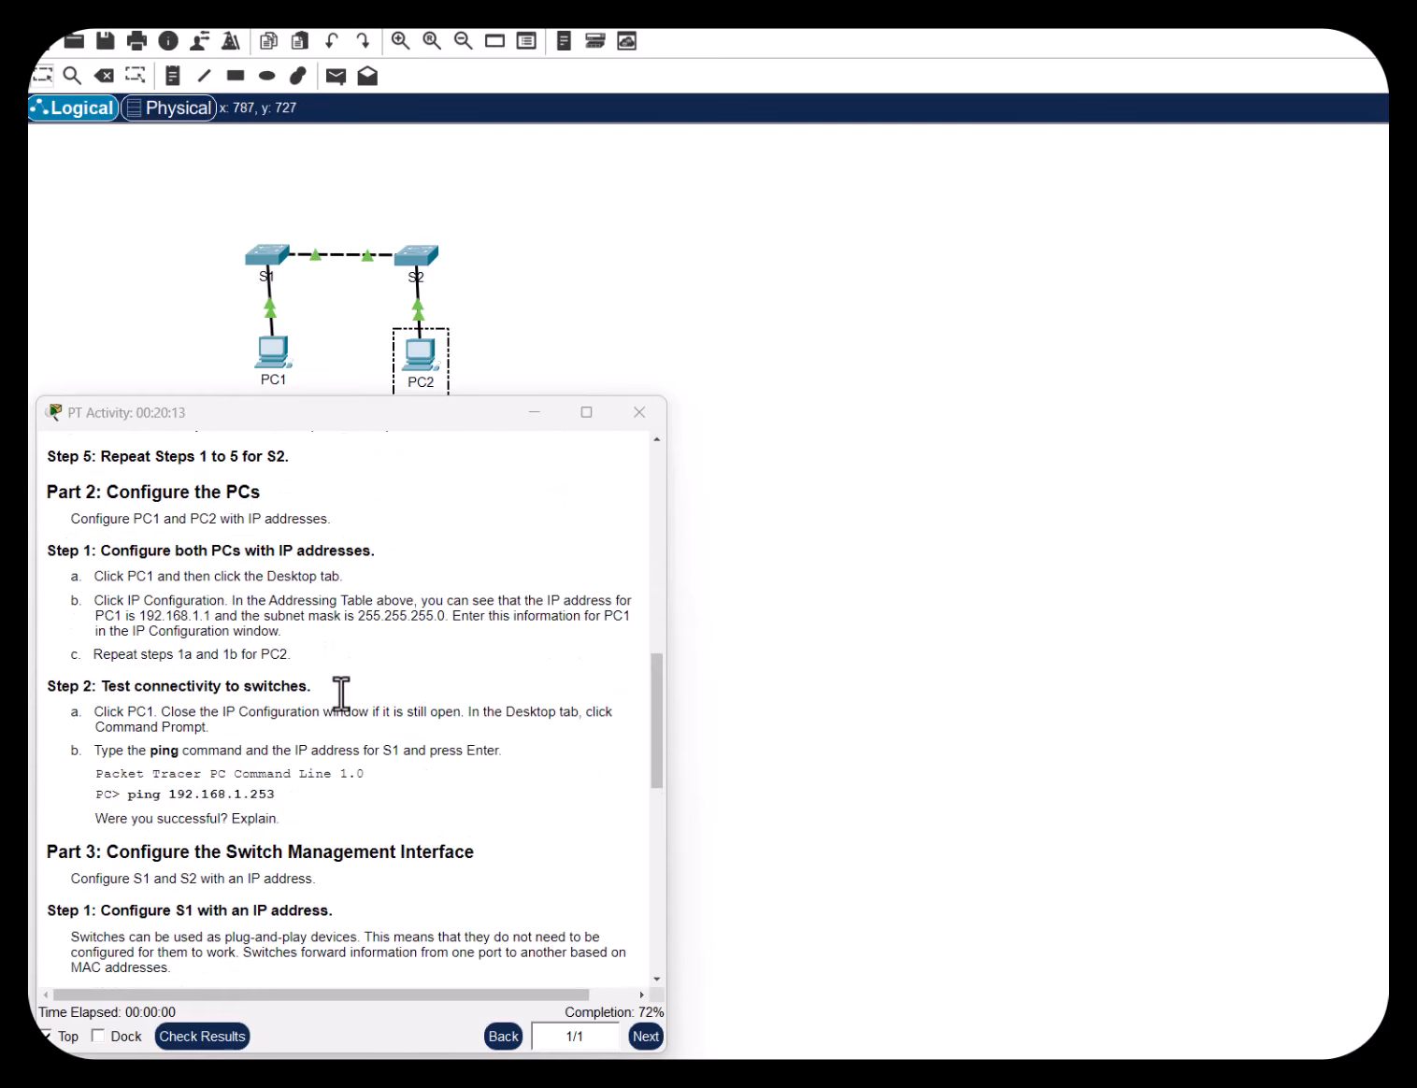
pyautogui.moveTo(91, 655); pyautogui.dragTo(409, 658)
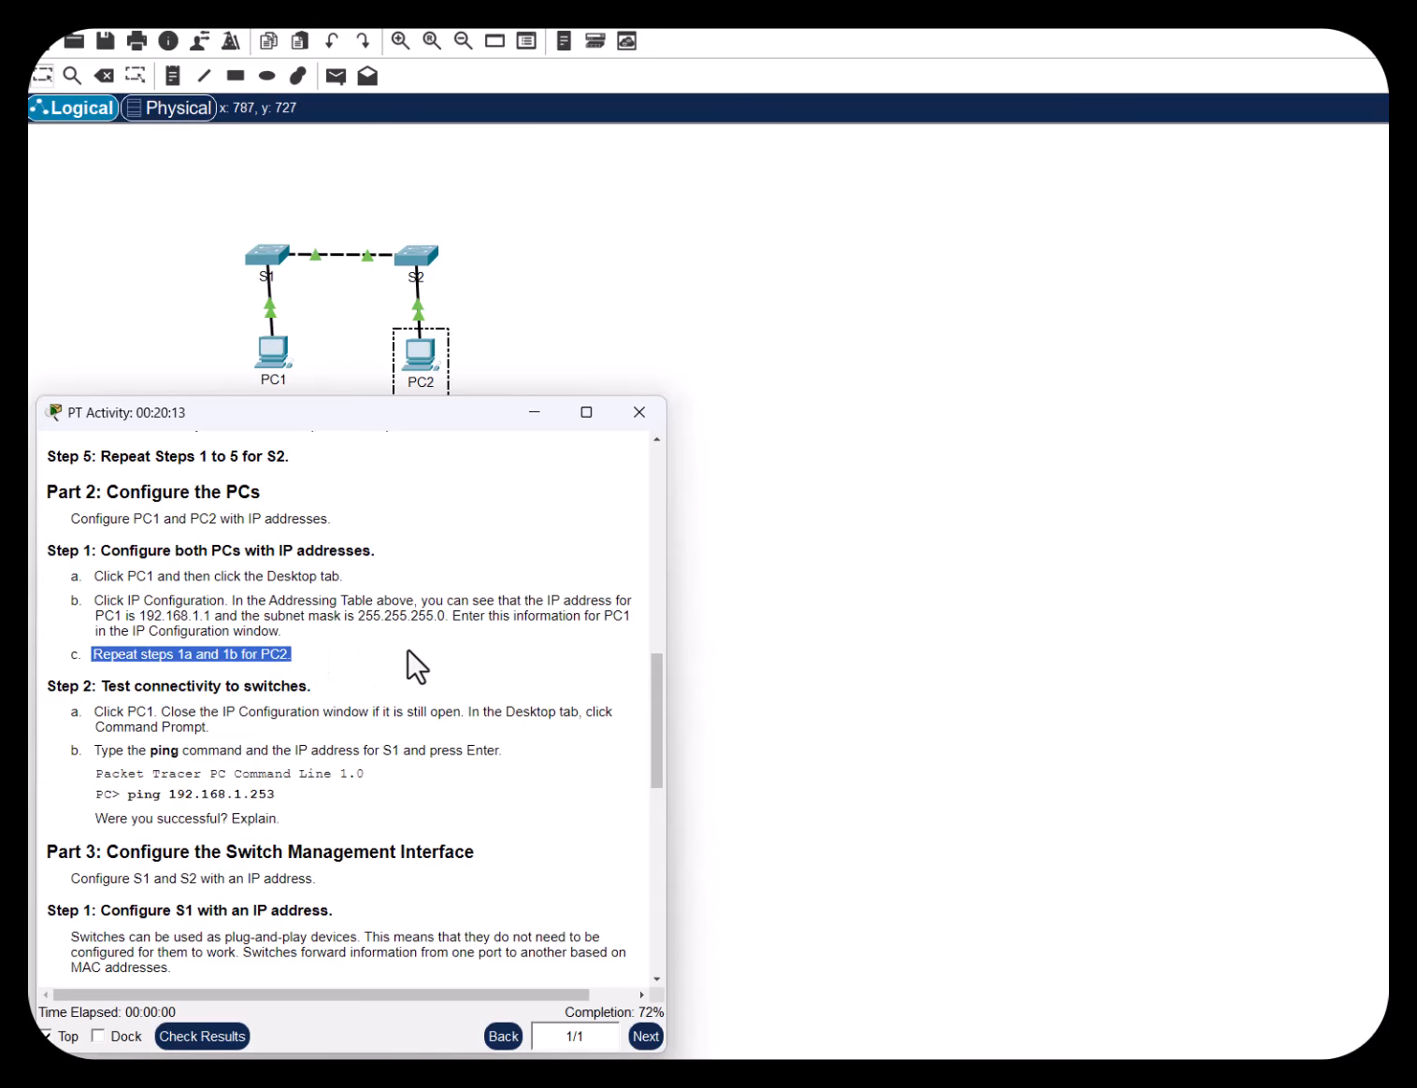
pyautogui.click(409, 659)
pyautogui.moveTo(109, 686); pyautogui.dragTo(325, 688)
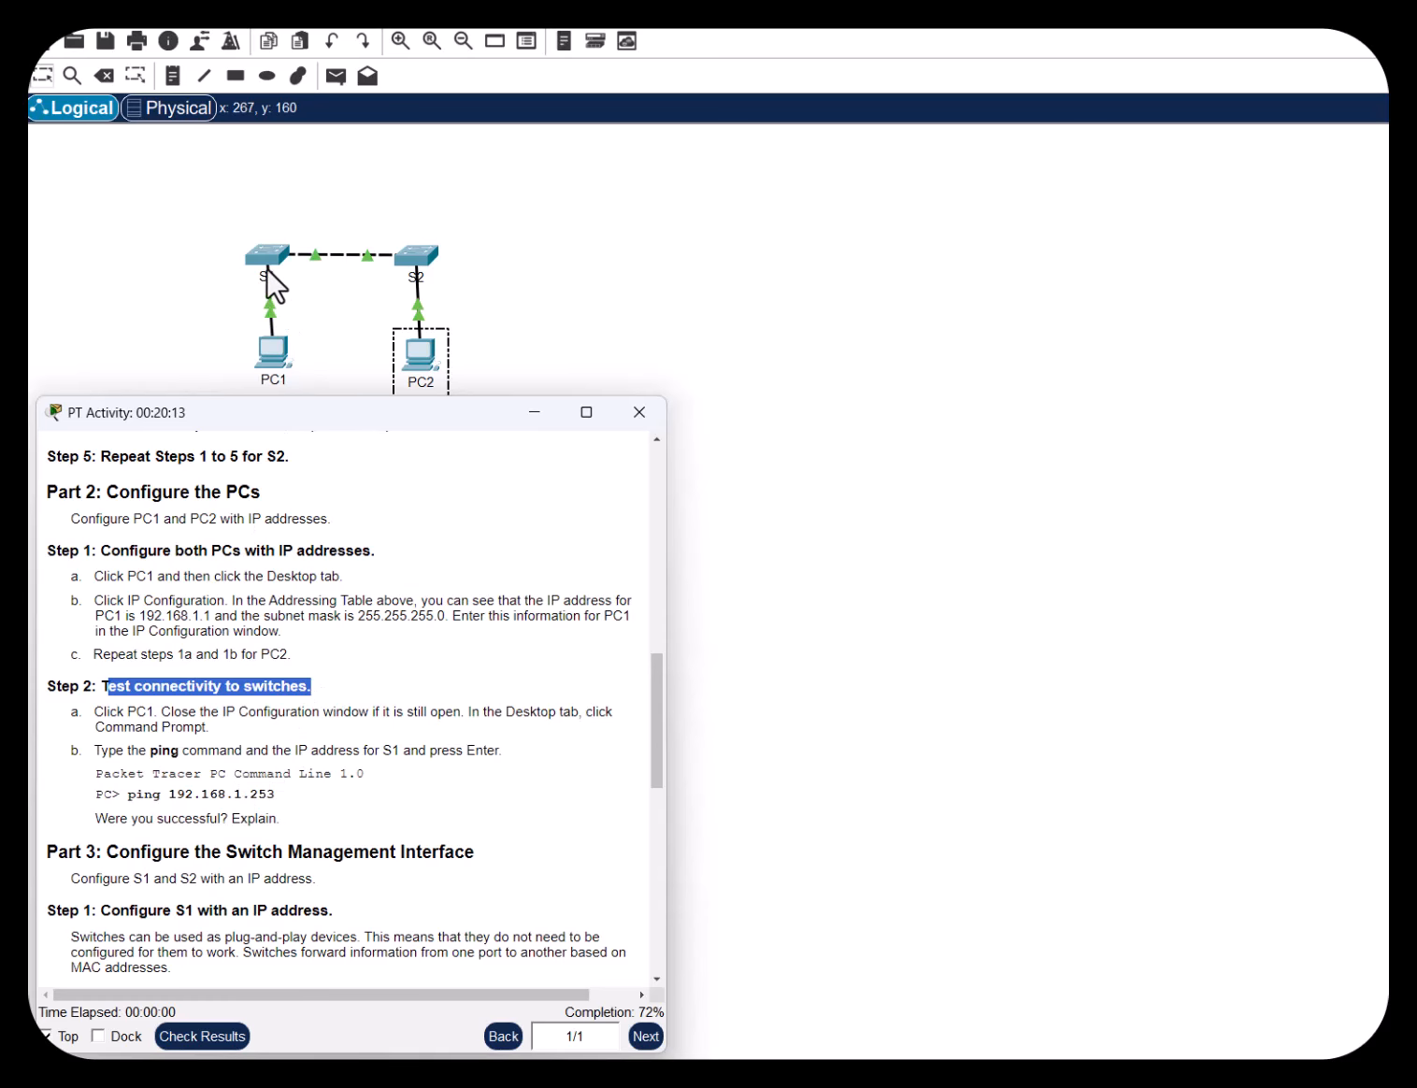
pyautogui.scroll(5, 554, 793)
pyautogui.scroll(5, 553, 793)
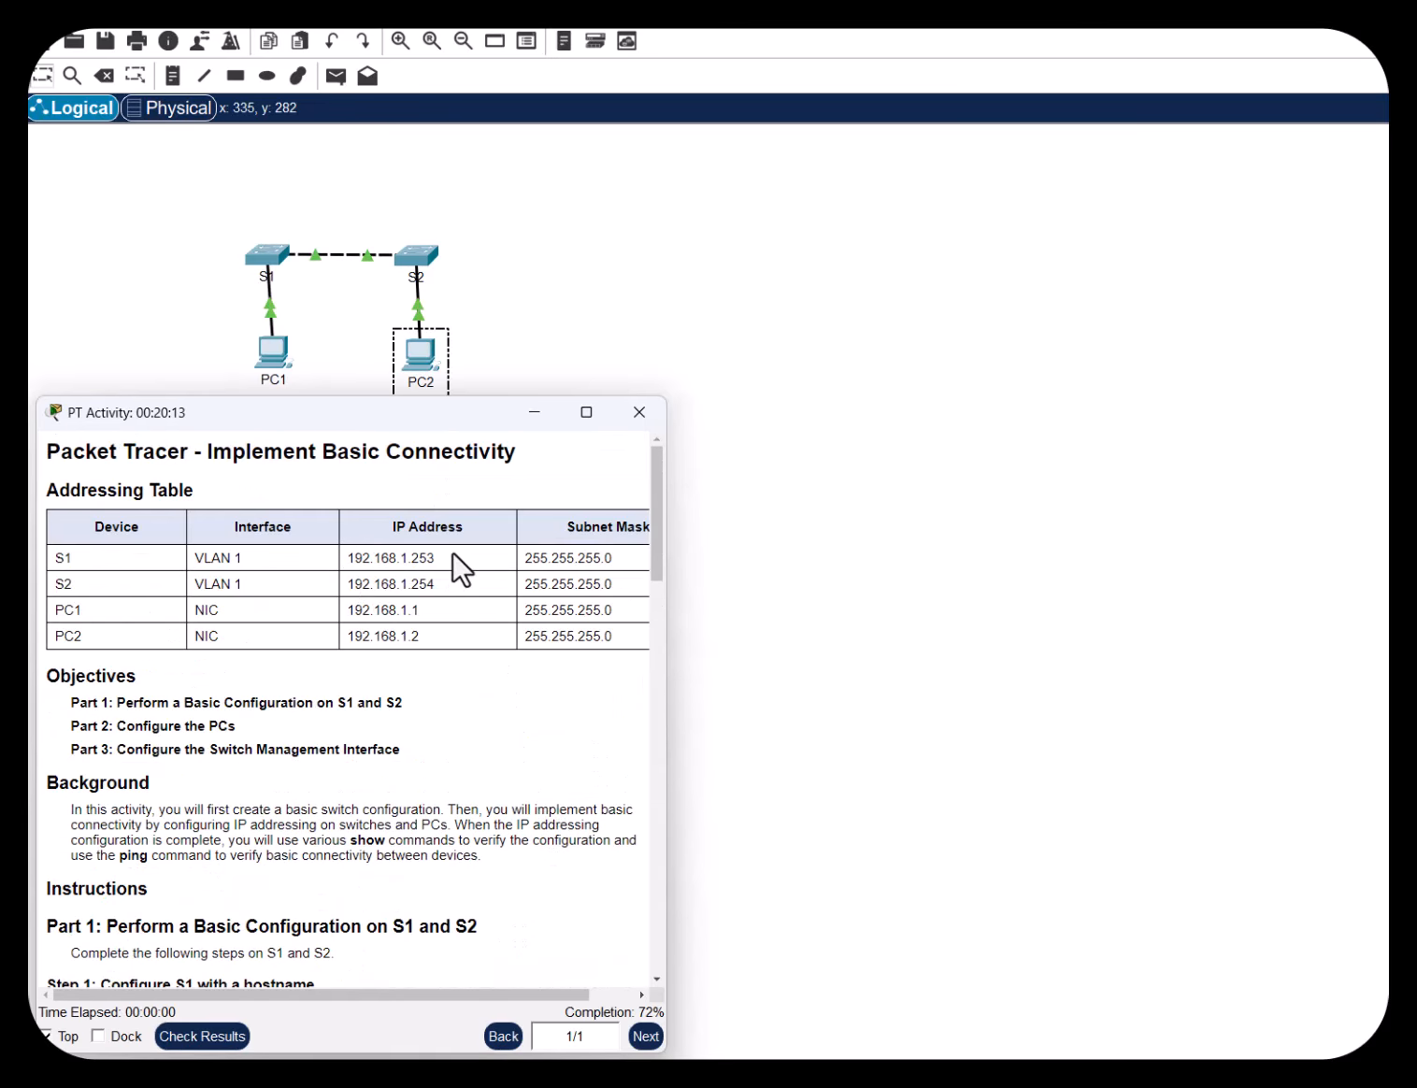
pyautogui.click(273, 353)
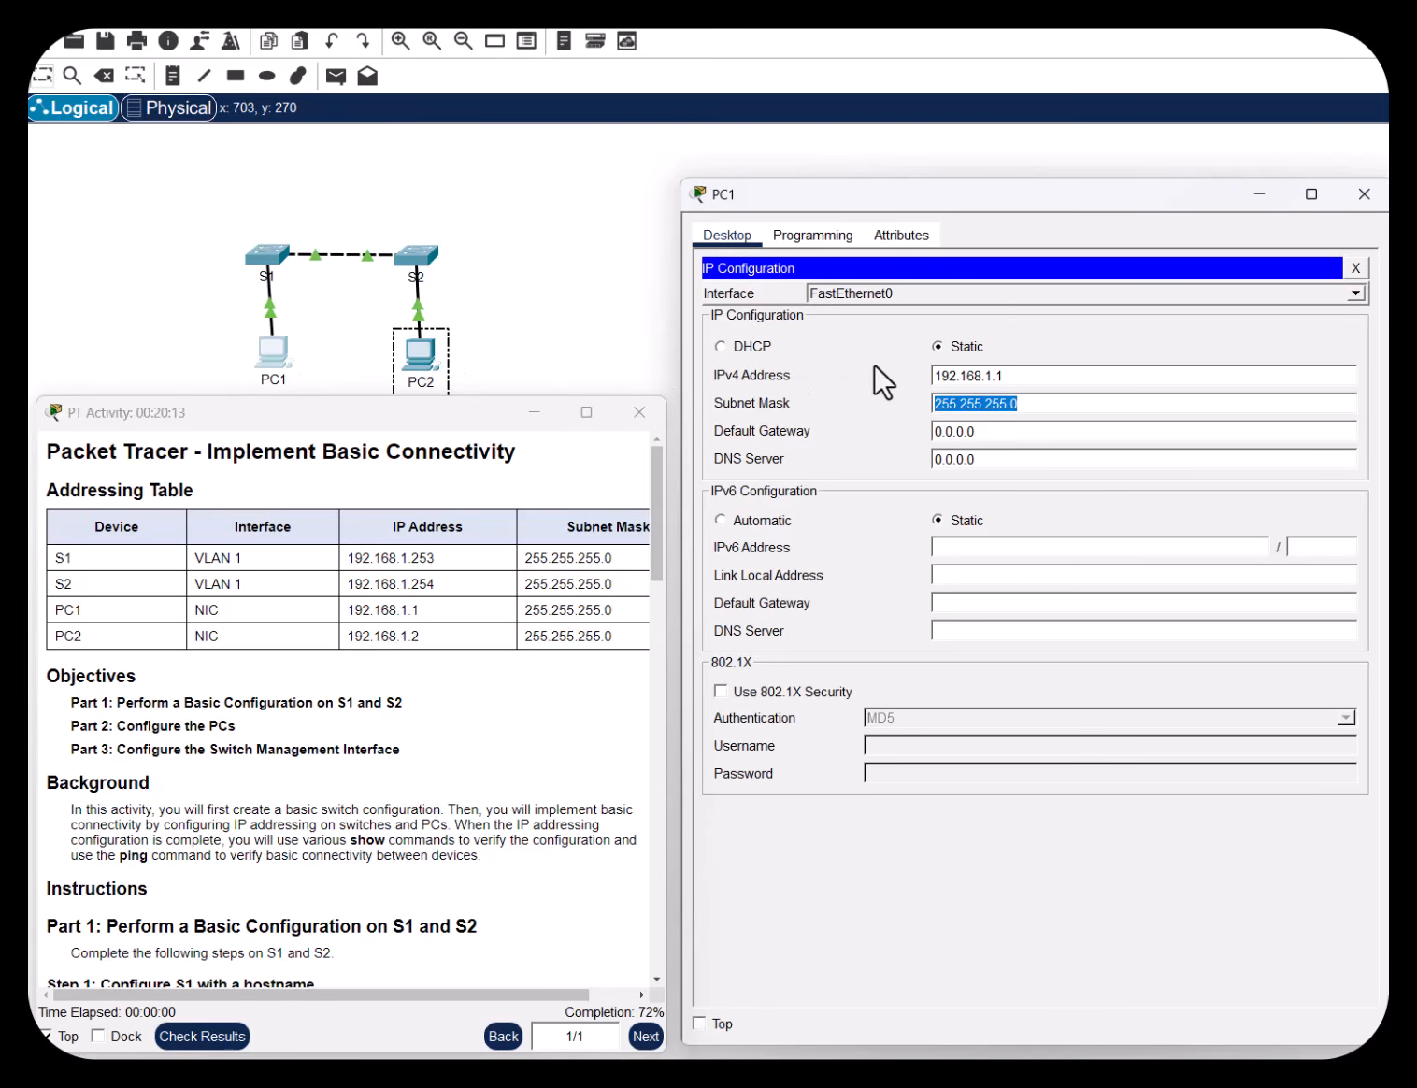
# Switch PC1 from its IP Configuration panel to the Command Prompt at C:\>
pyautogui.scroll(-10, 506, 793)
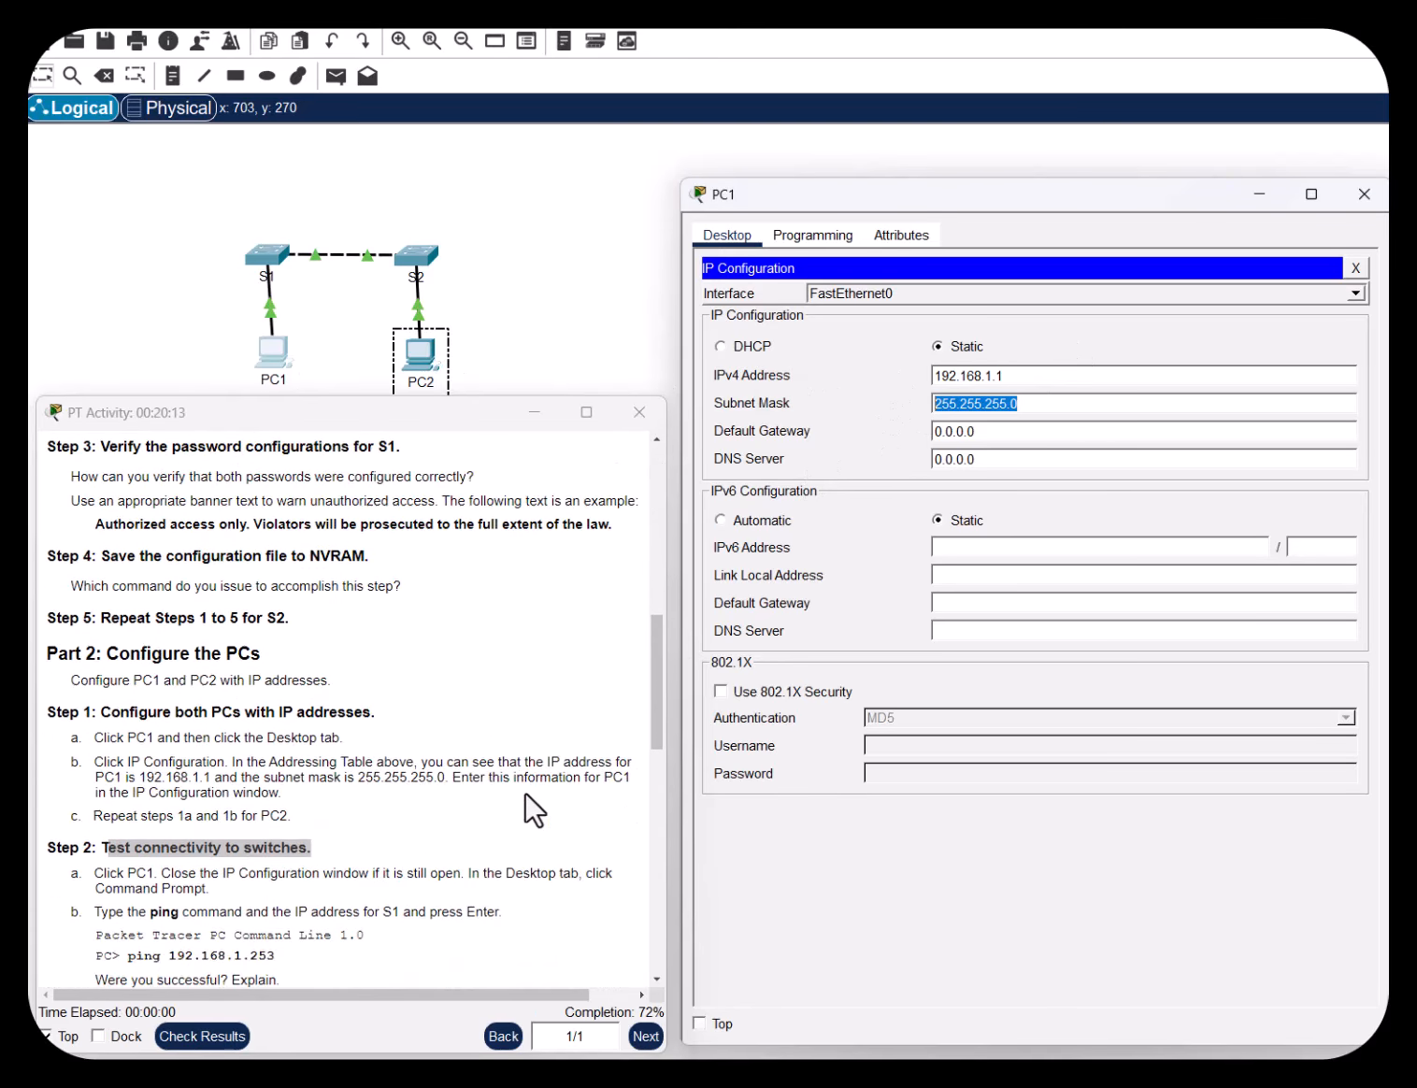
pyautogui.scroll(-5, 525, 792)
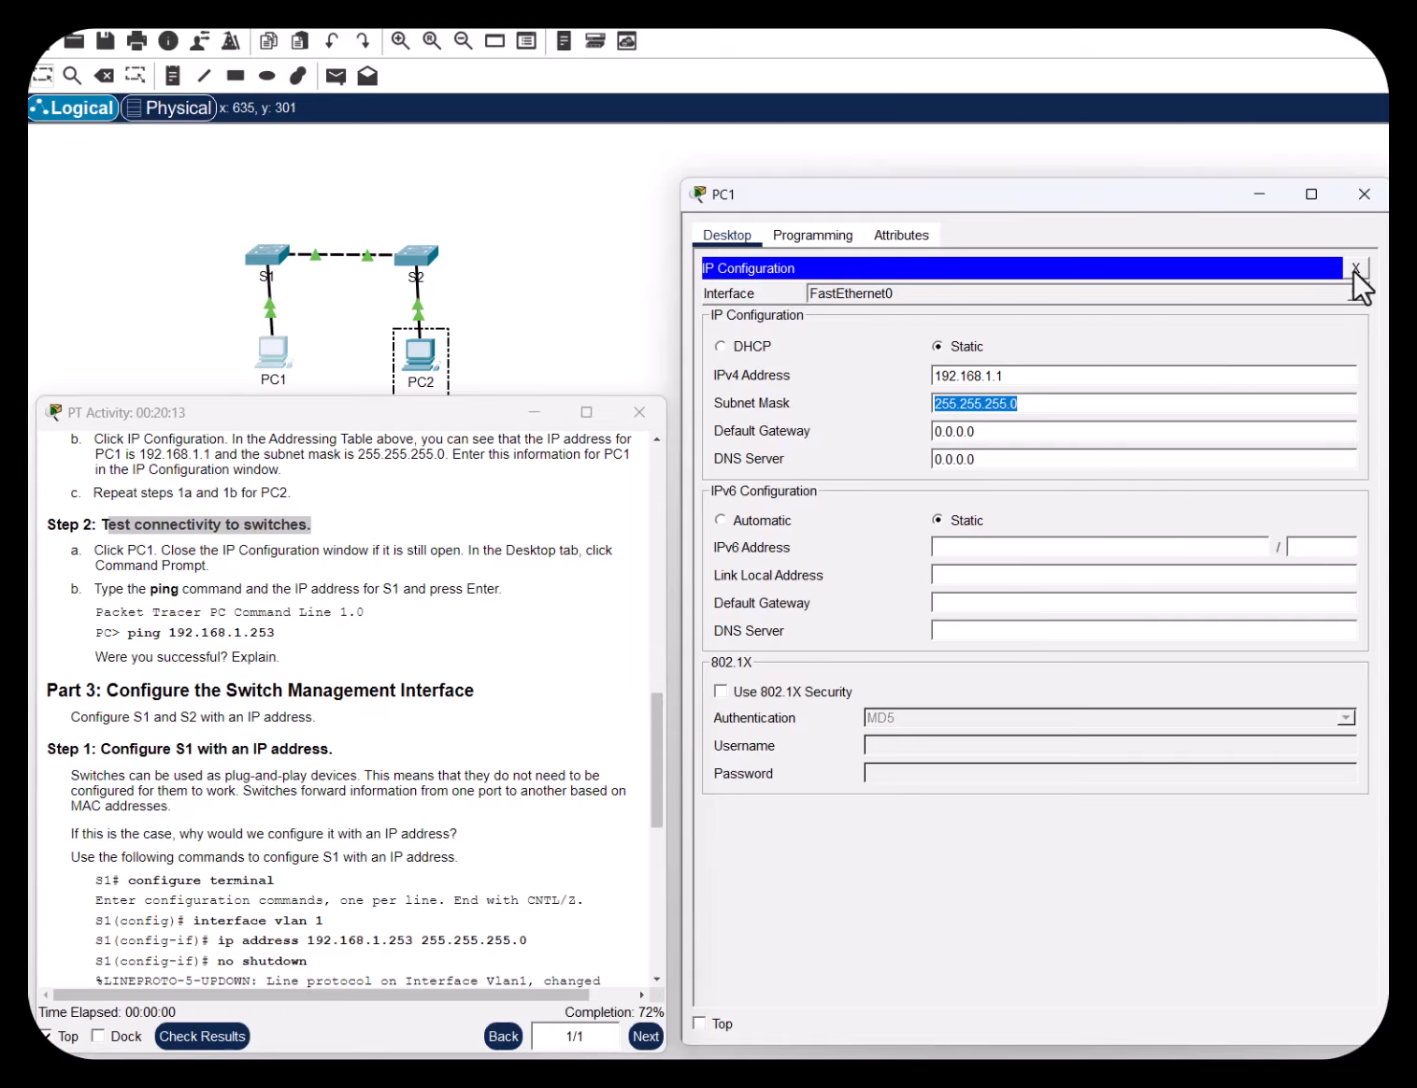
pyautogui.click(1353, 269)
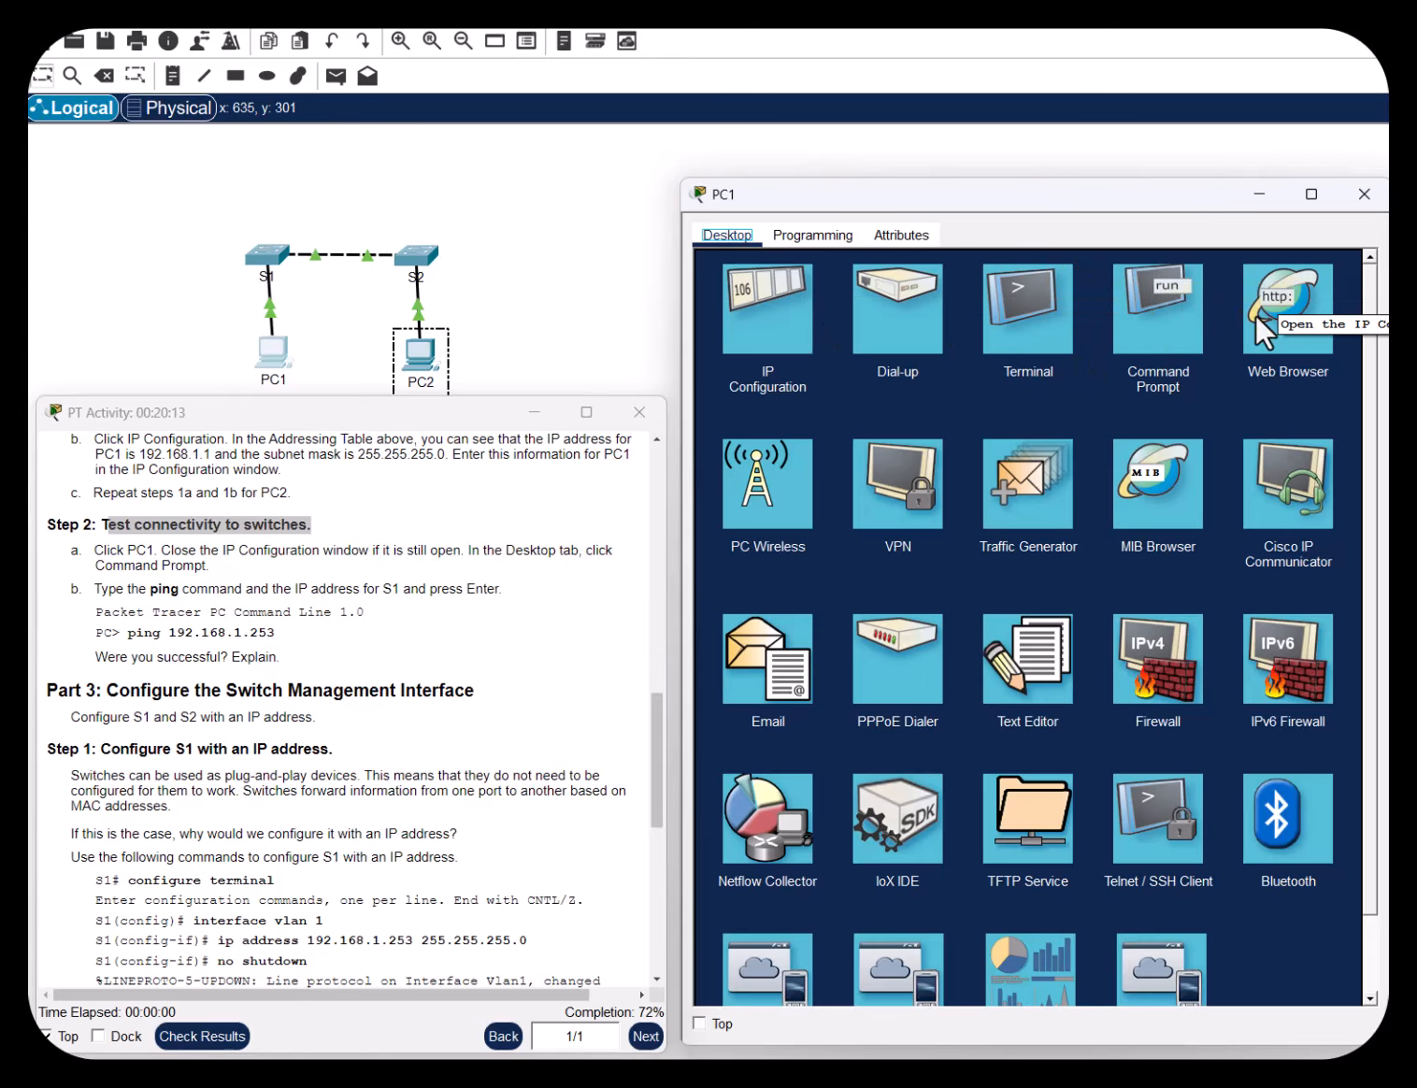
pyautogui.click(802, 323)
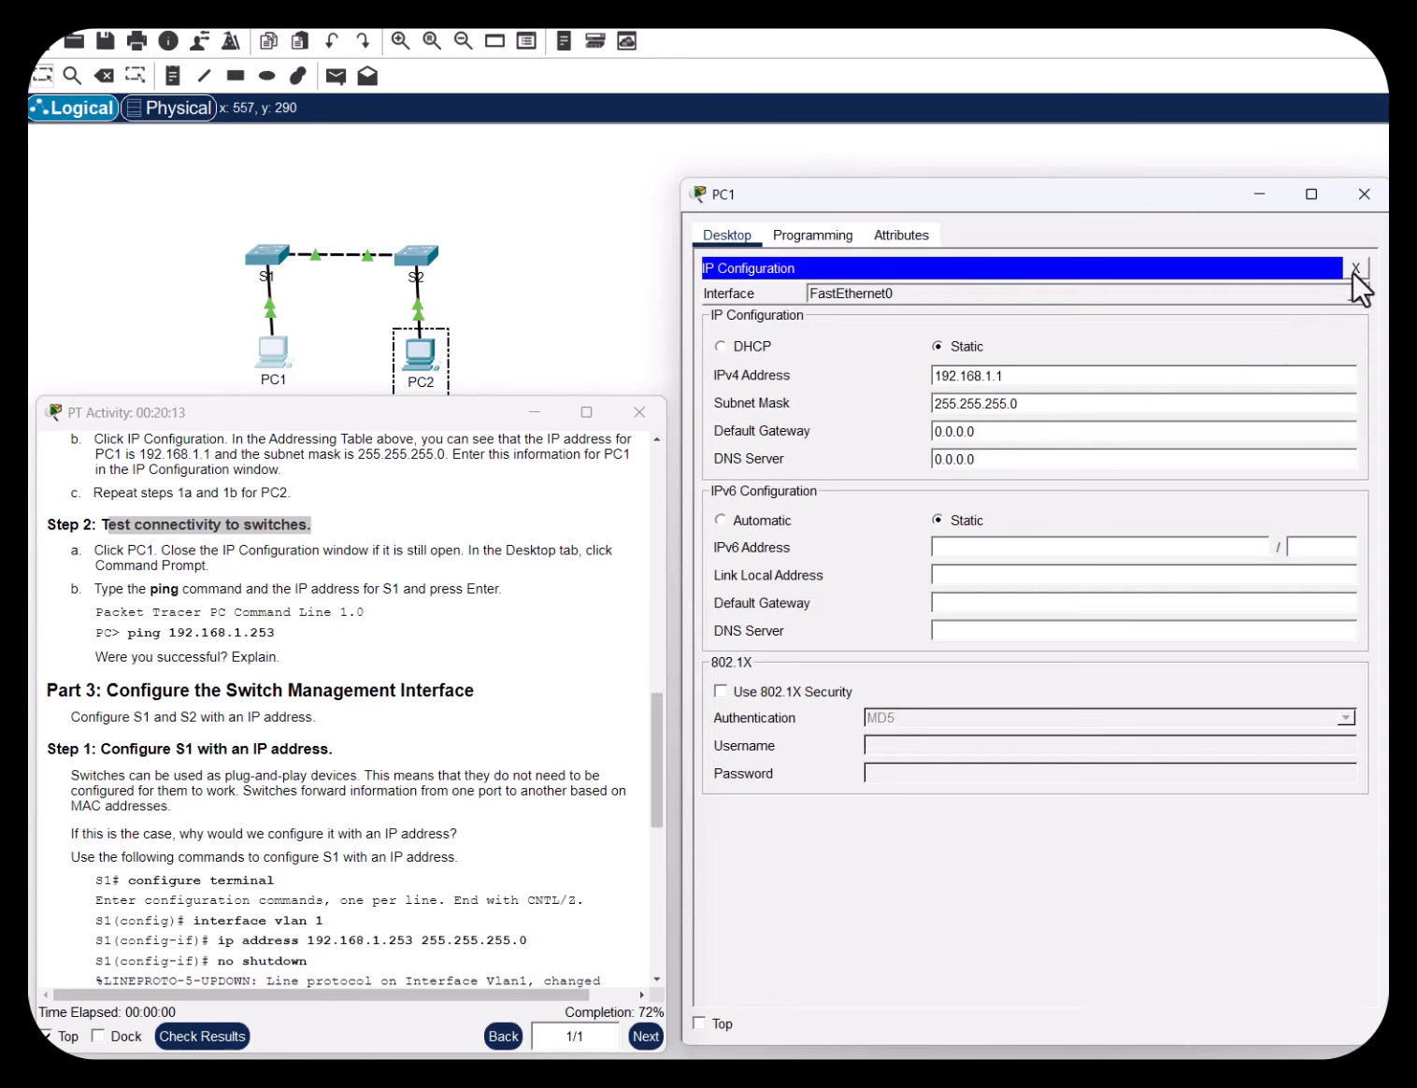
pyautogui.click(1354, 269)
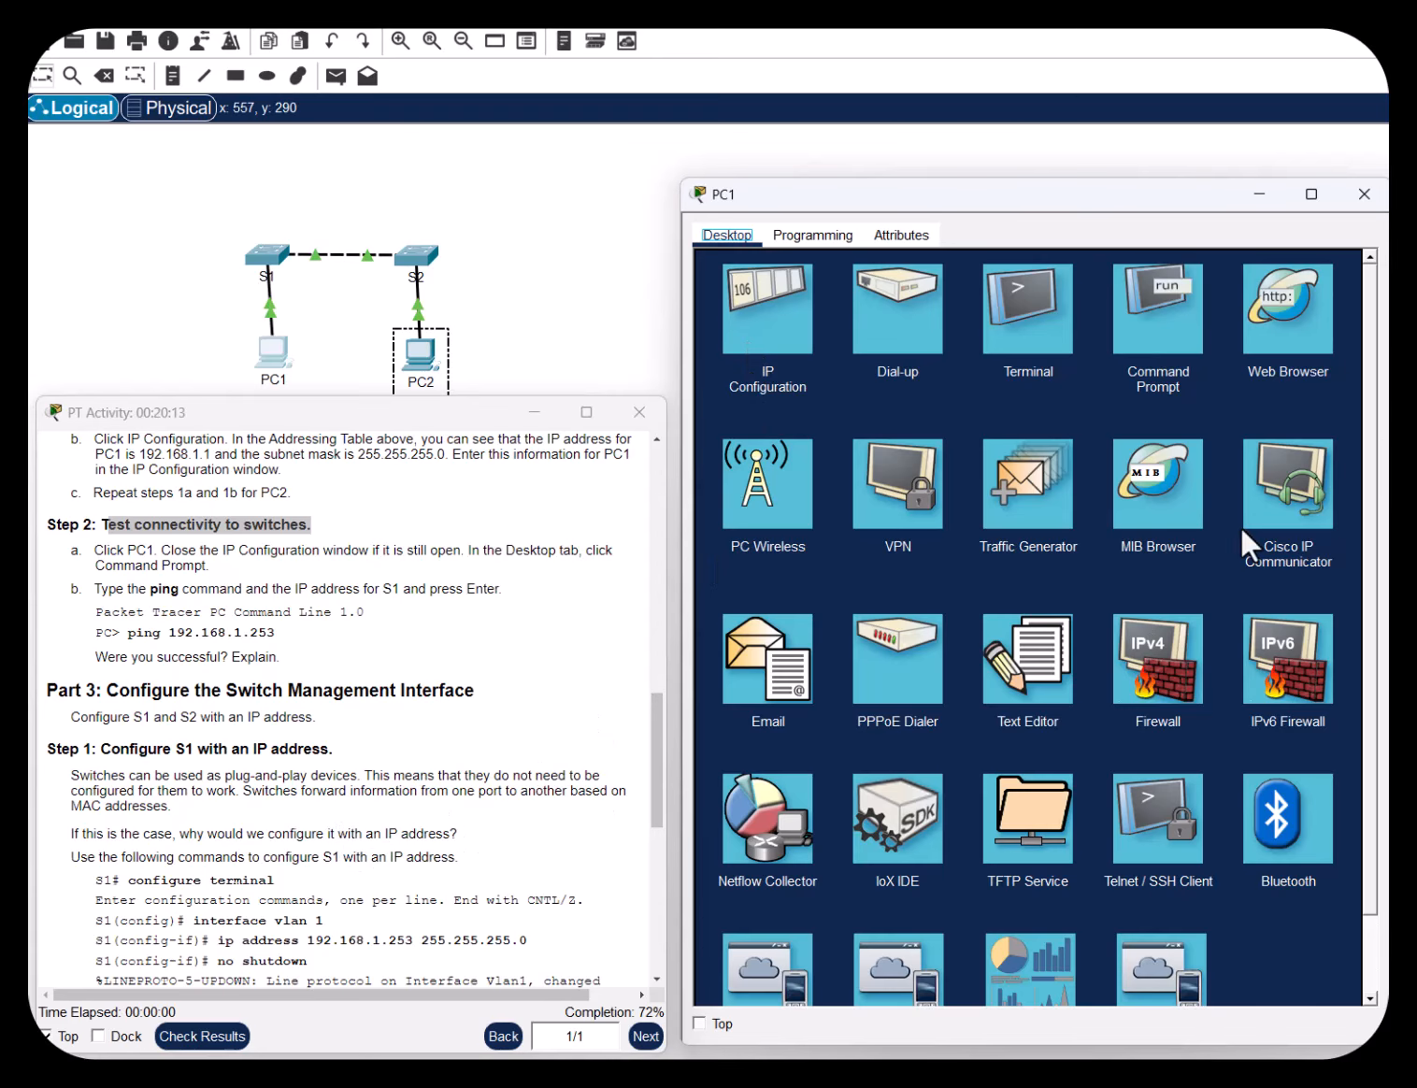
pyautogui.click(1154, 330)
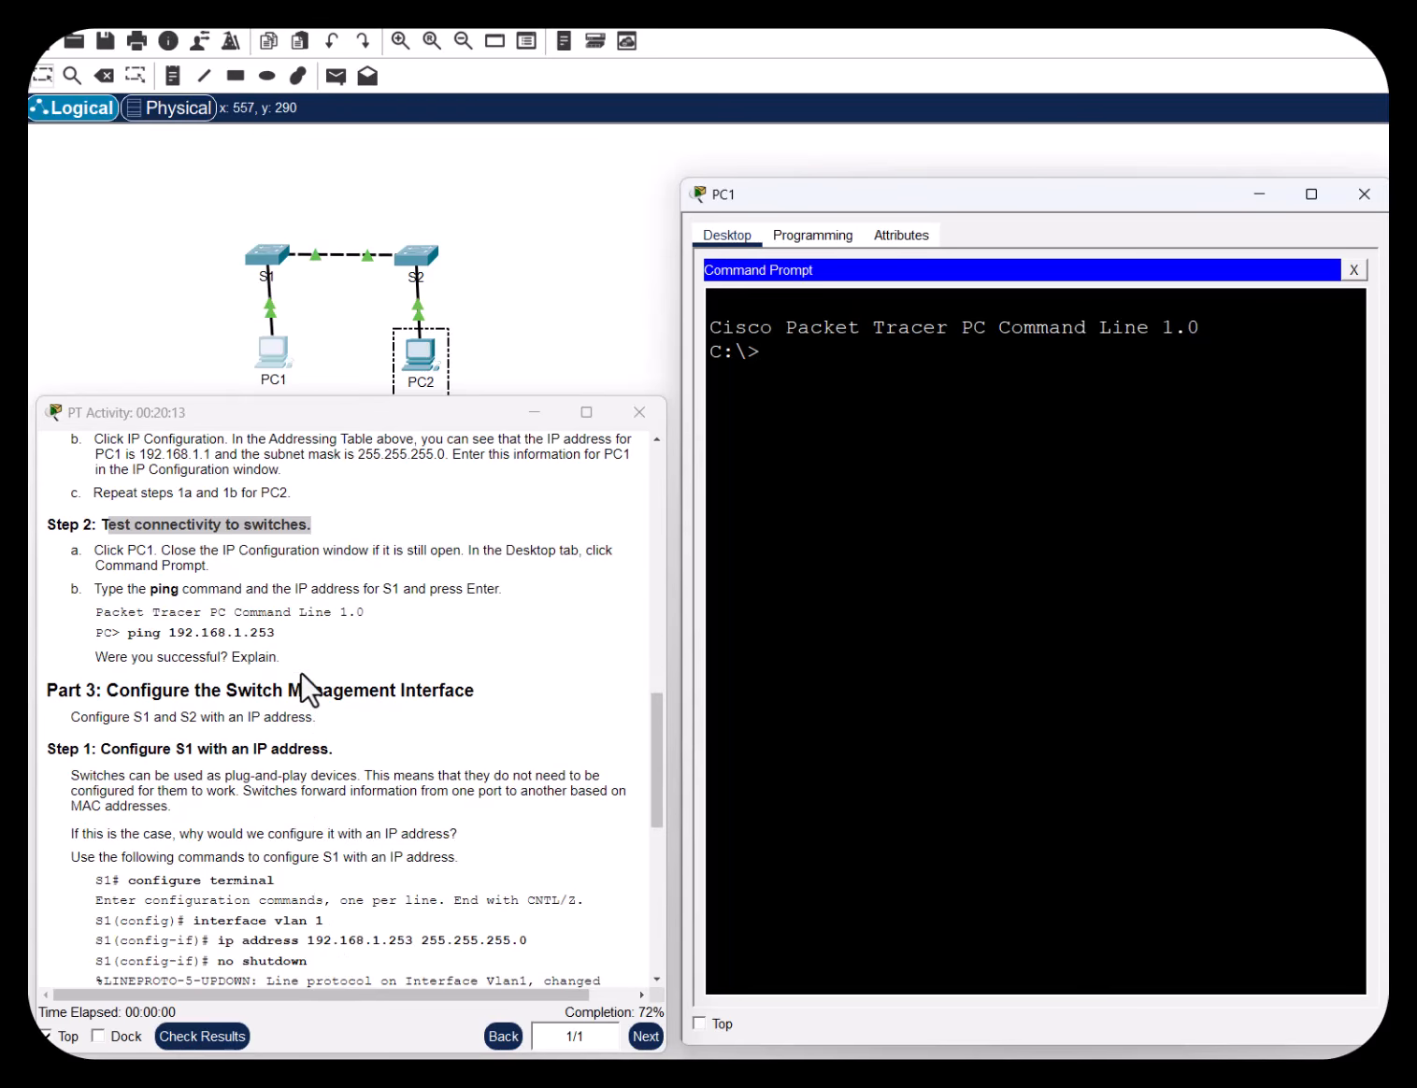
# Ping S1 at 192.168.1.253 from PC1 twice; both runs show 100% packet loss
pyautogui.moveTo(128, 633); pyautogui.dragTo(275, 641)
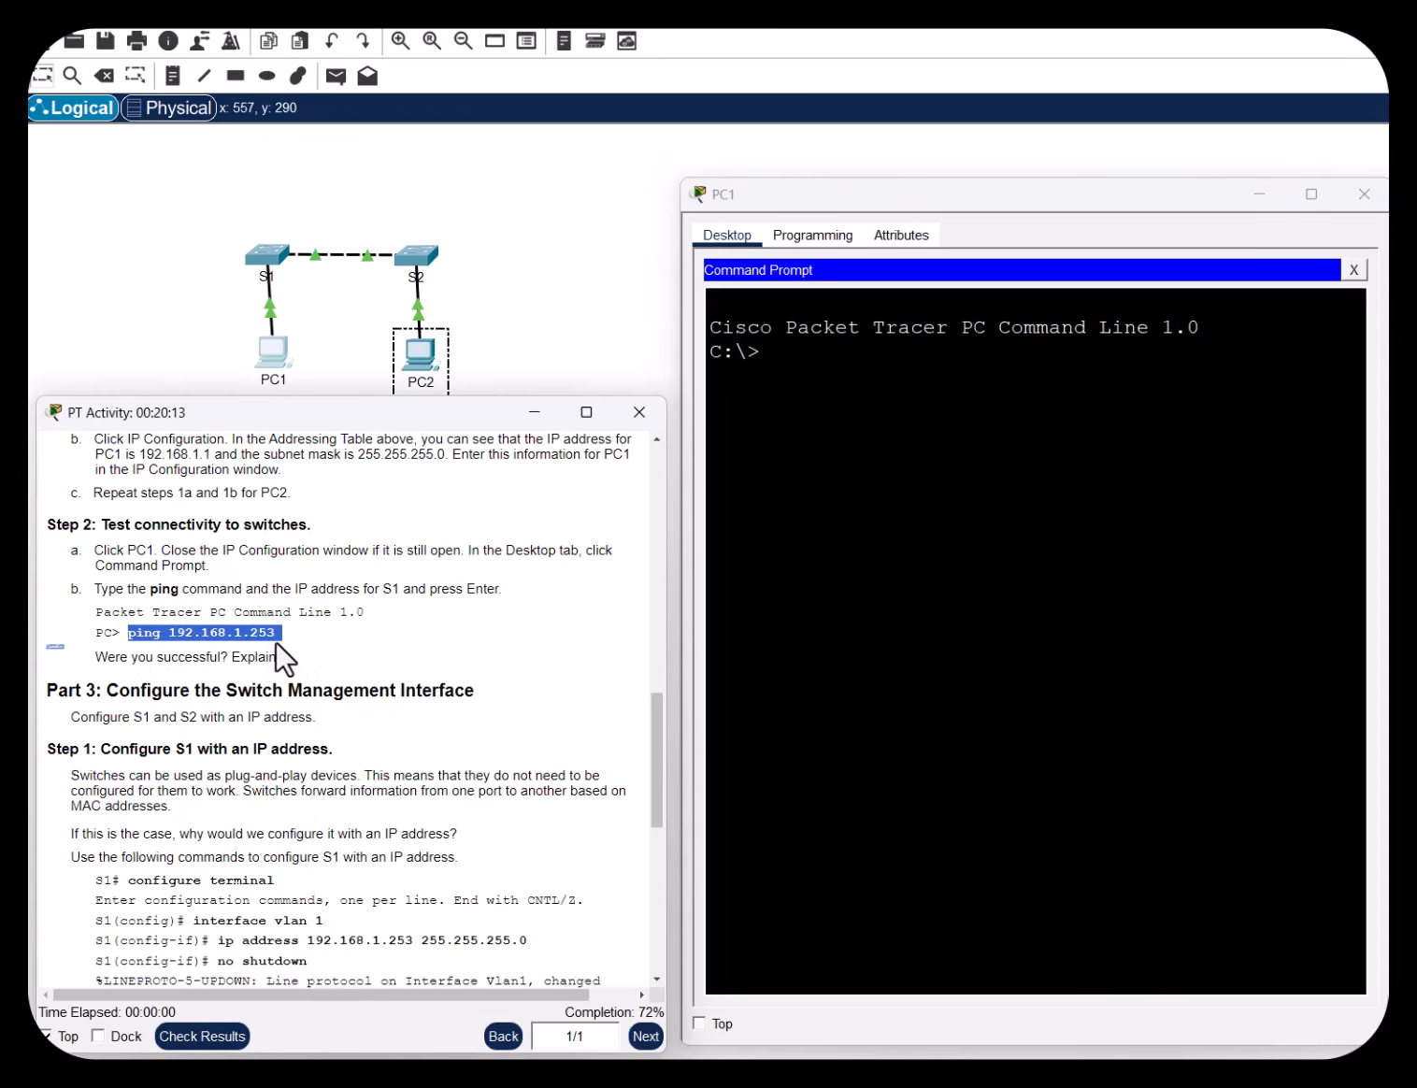
pyautogui.click(861, 390)
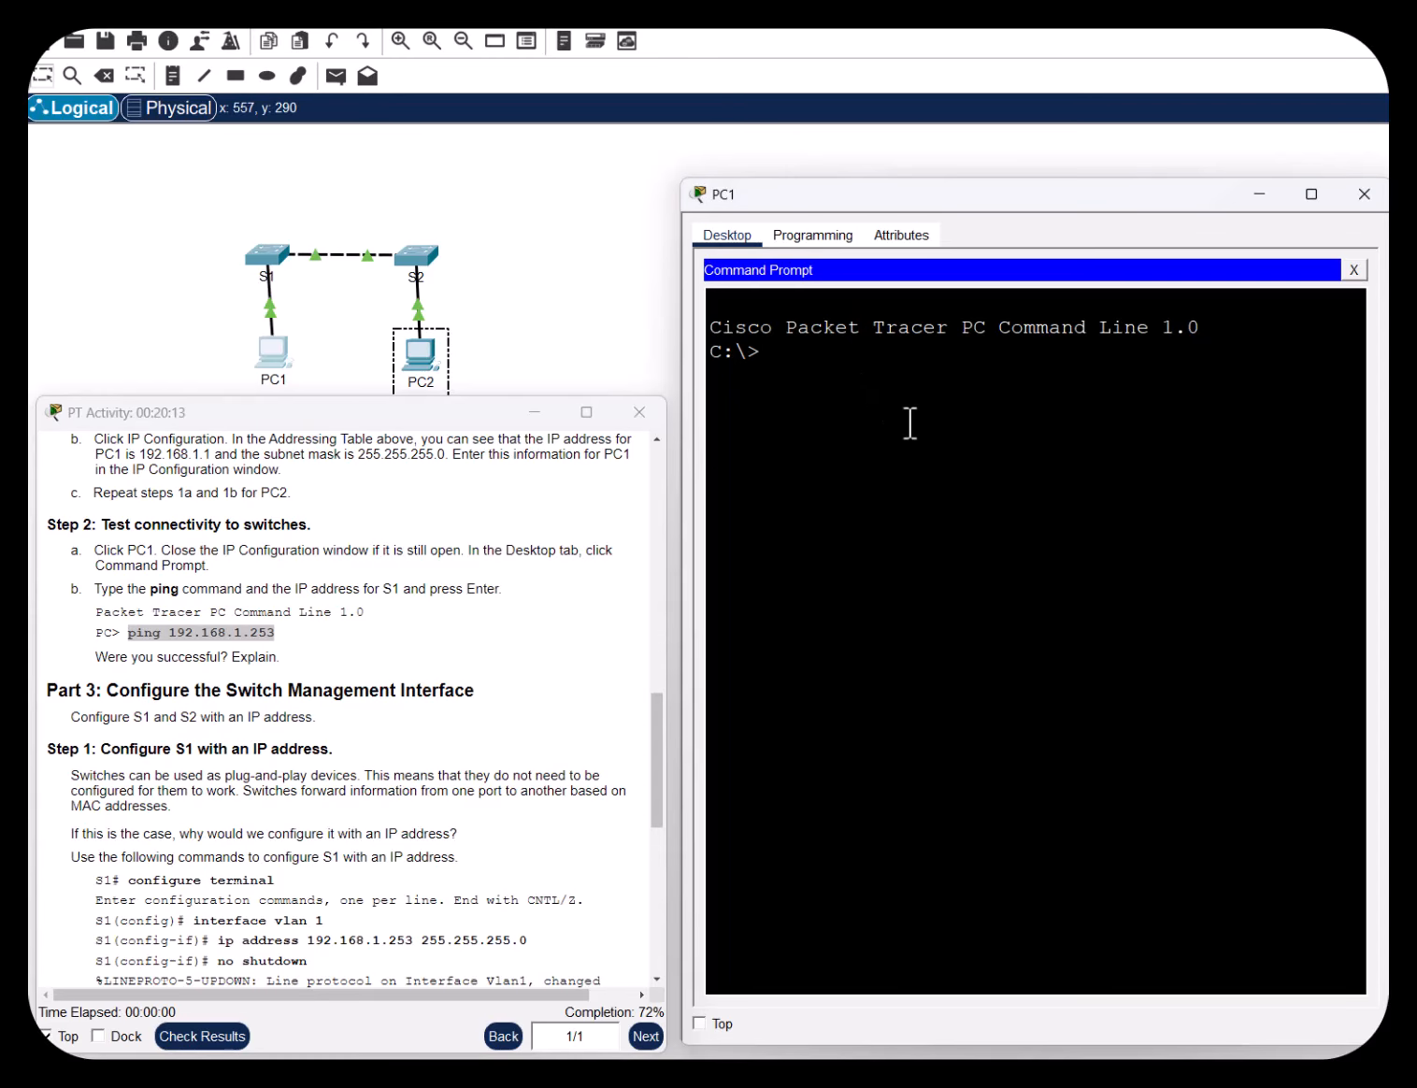
pyautogui.write('ping 192.168.1.253')
pyautogui.press('Return')
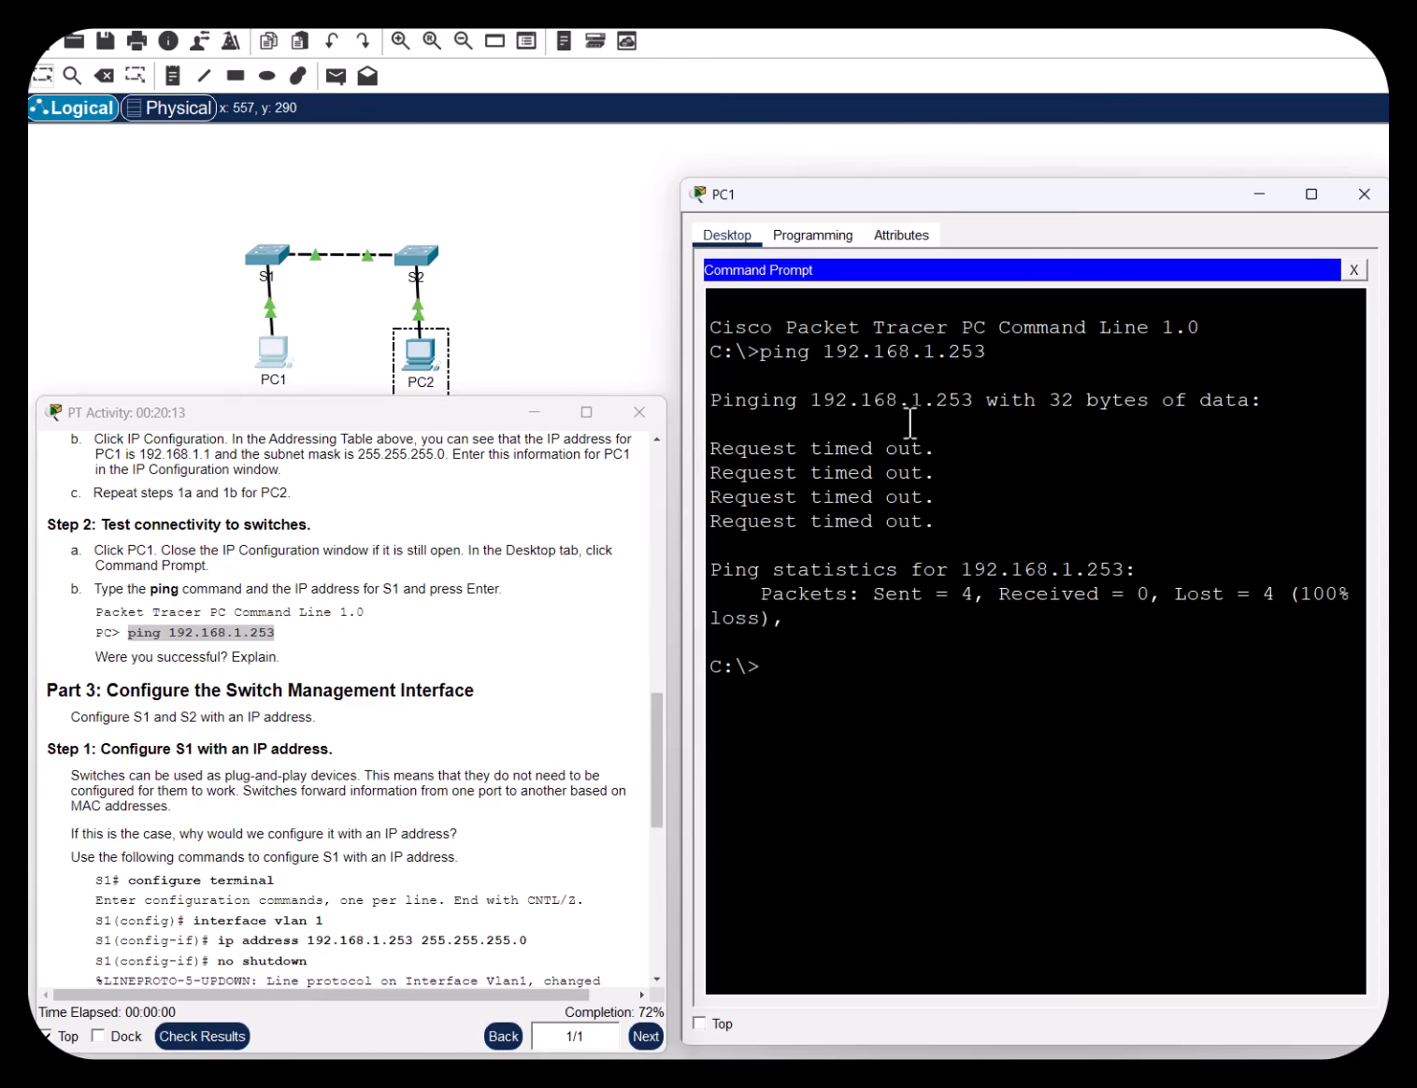
pyautogui.press('Up')
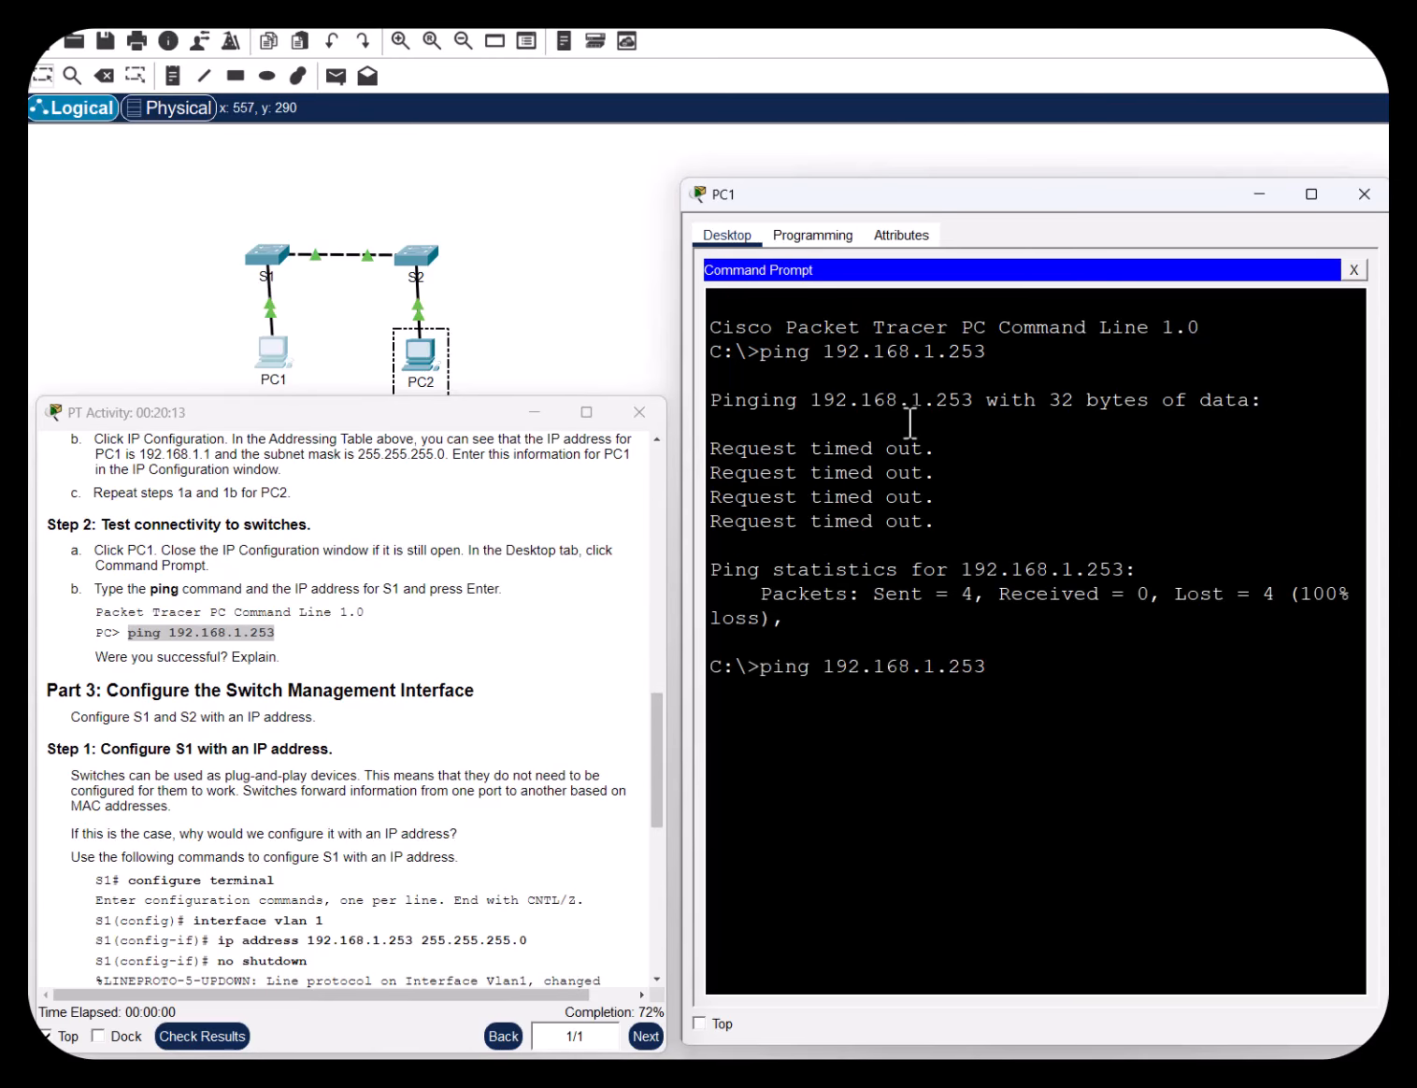
pyautogui.press('Return')
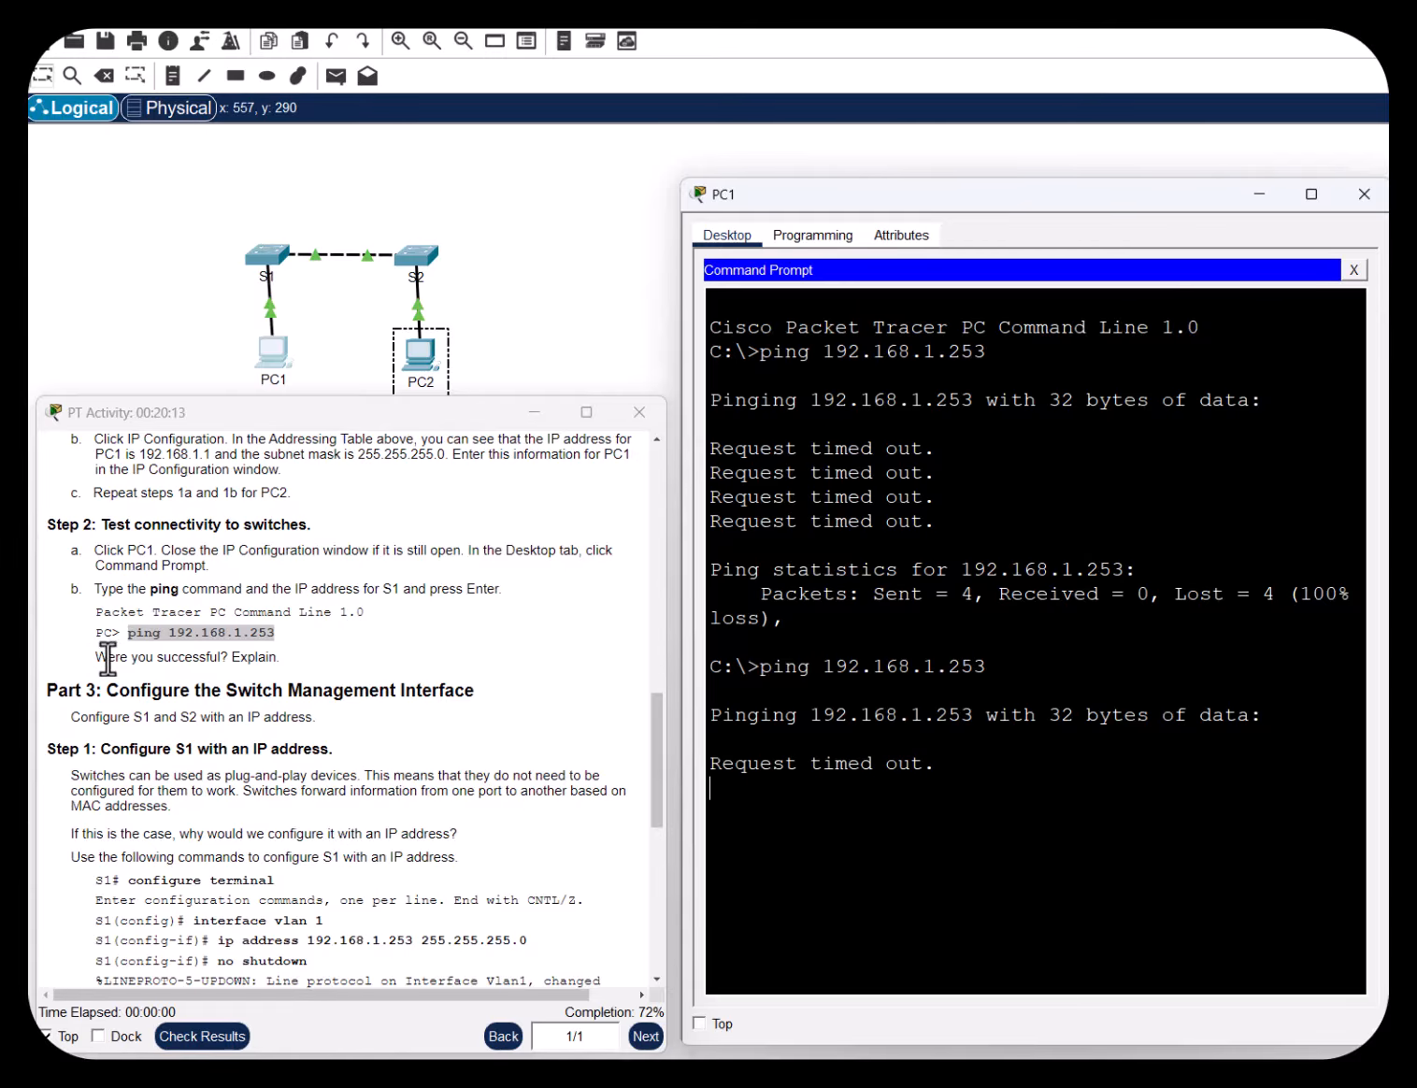
# Mark the 'Were you successful?' question in the lab instructions
pyautogui.moveTo(97, 659); pyautogui.dragTo(332, 664)
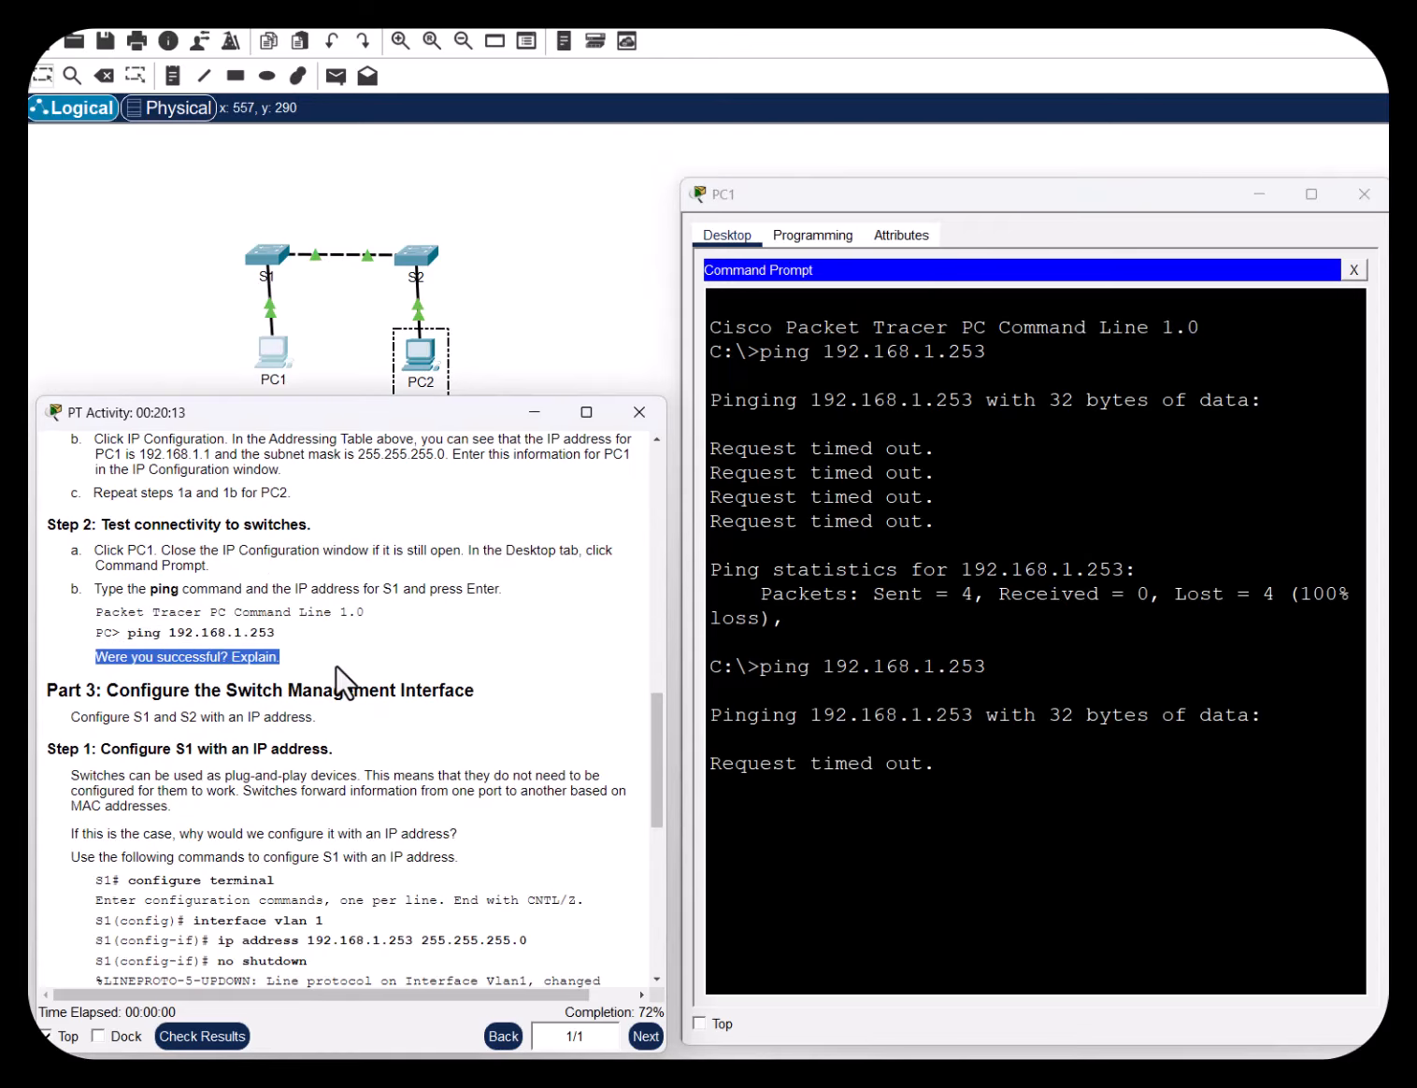
pyautogui.click(268, 666)
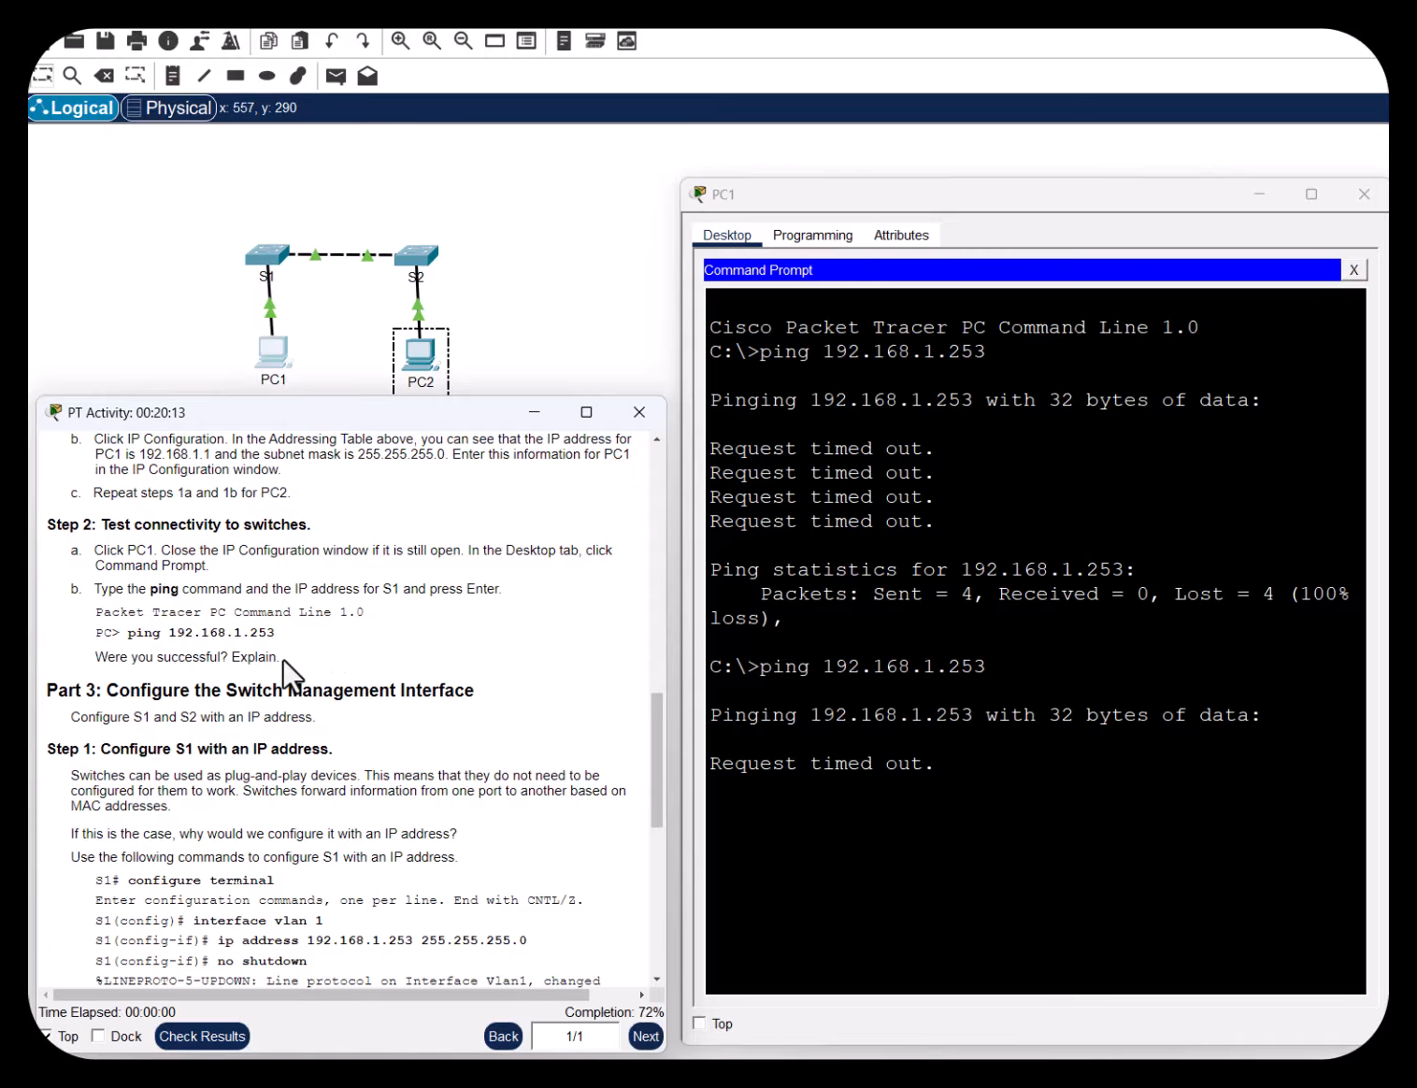
pyautogui.moveTo(282, 658)
pyautogui.mouseDown()
pyautogui.moveTo(98, 657)
pyautogui.moveTo(280, 657)
pyautogui.mouseUp()
pyautogui.click(98, 657)
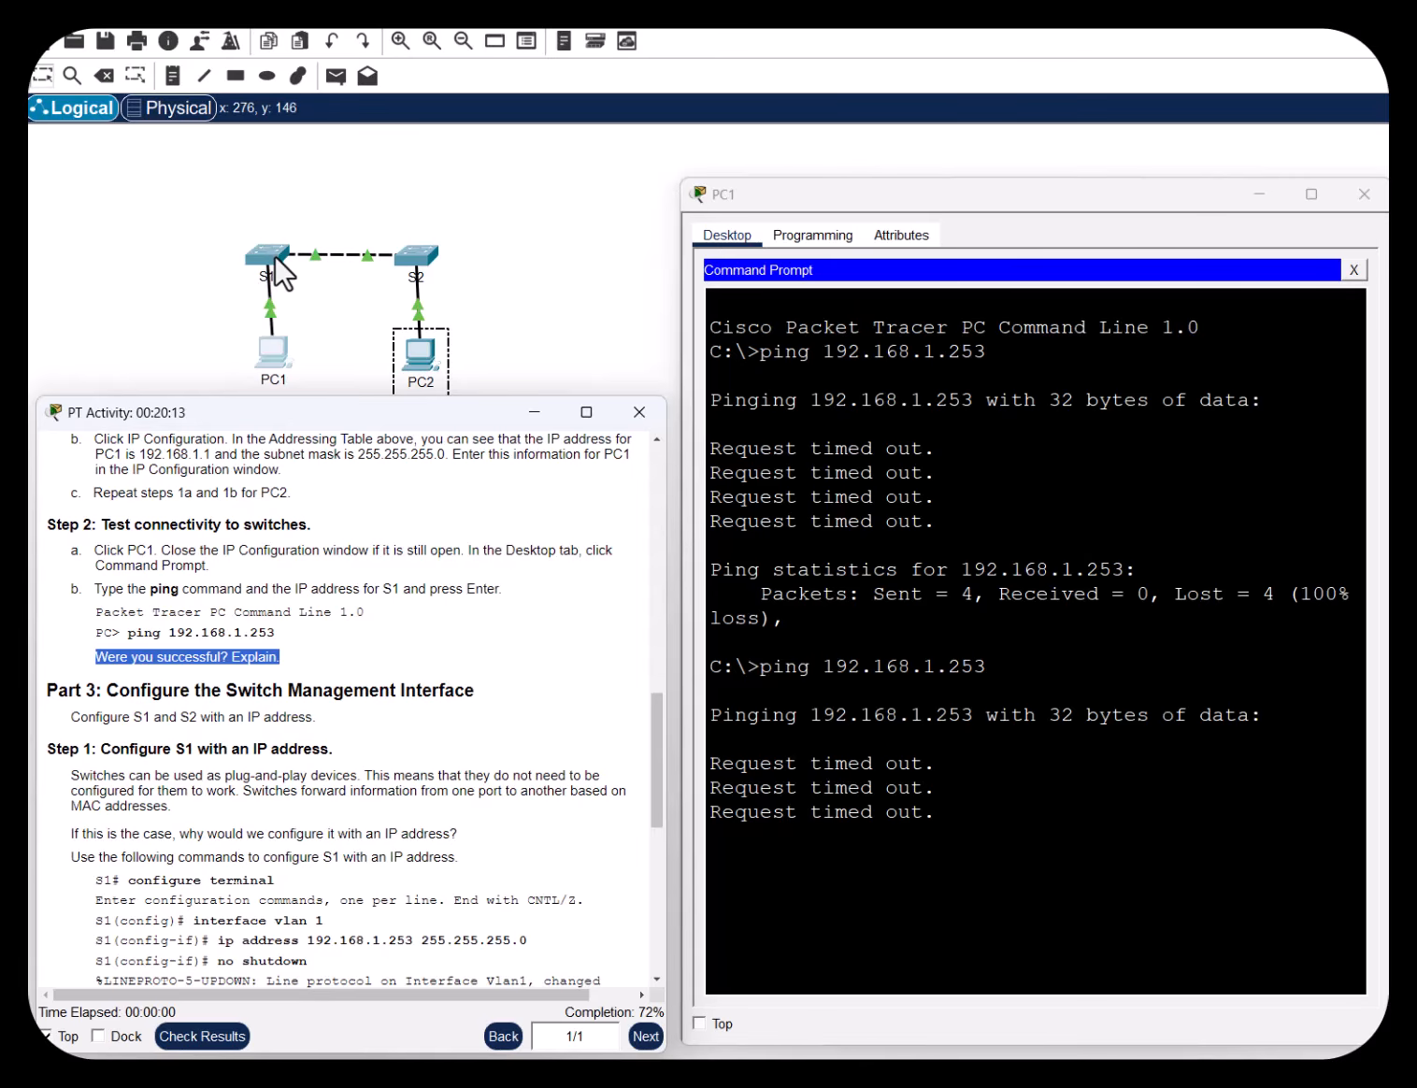
pyautogui.click(462, 736)
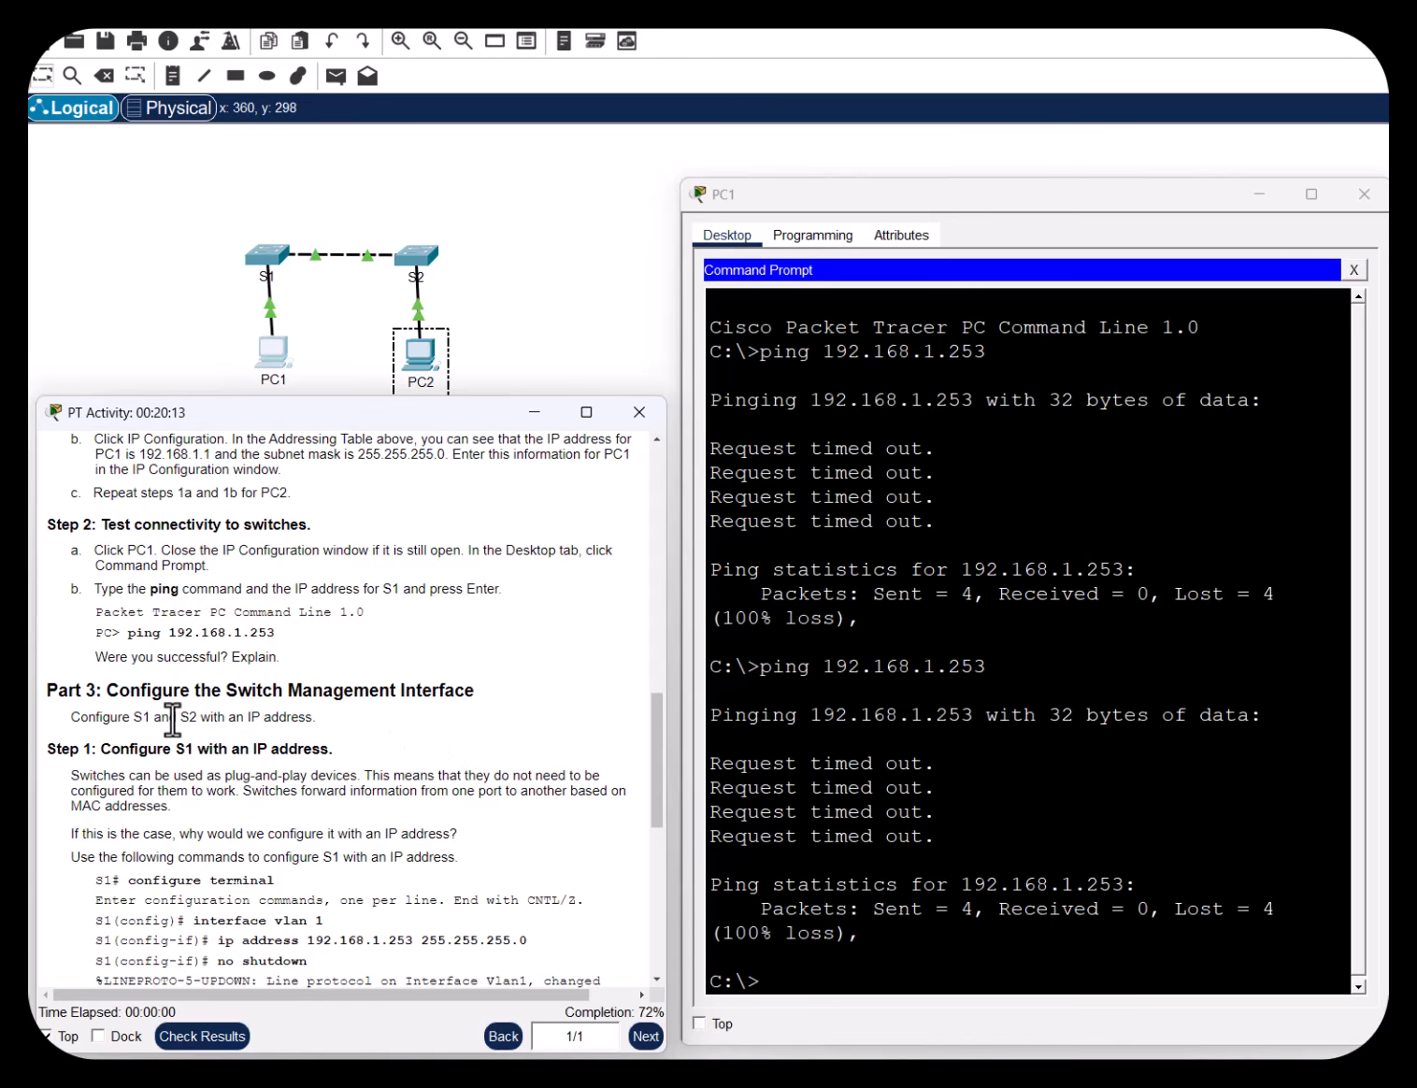
pyautogui.moveTo(118, 690); pyautogui.dragTo(474, 695)
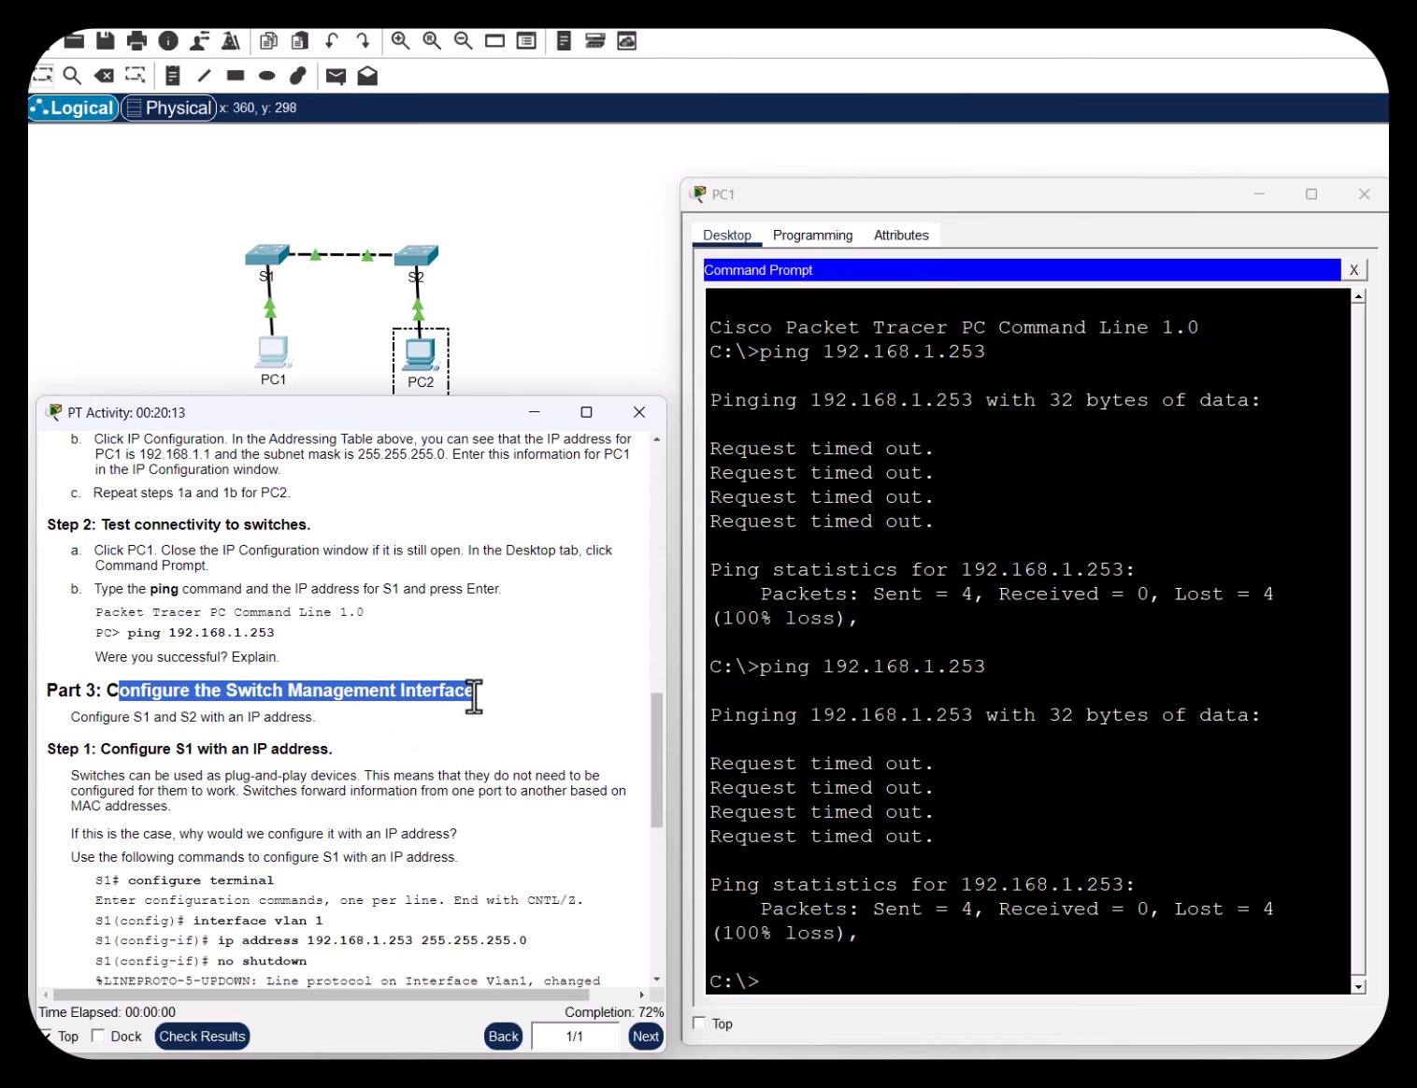
pyautogui.click(465, 713)
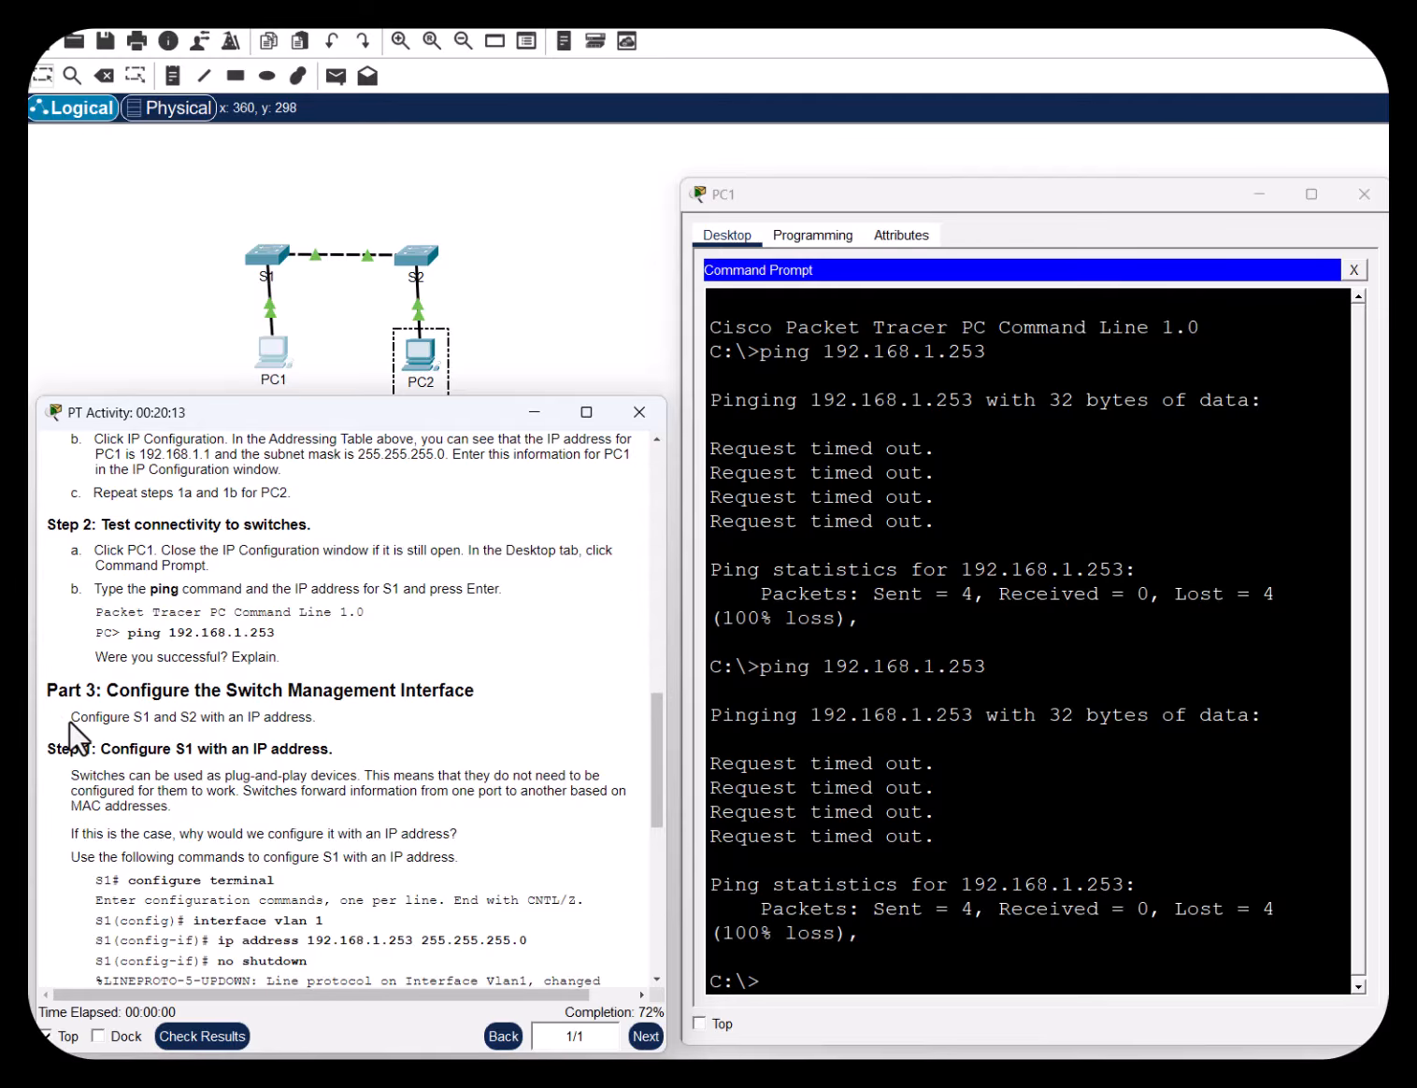
pyautogui.moveTo(75, 717); pyautogui.dragTo(309, 718)
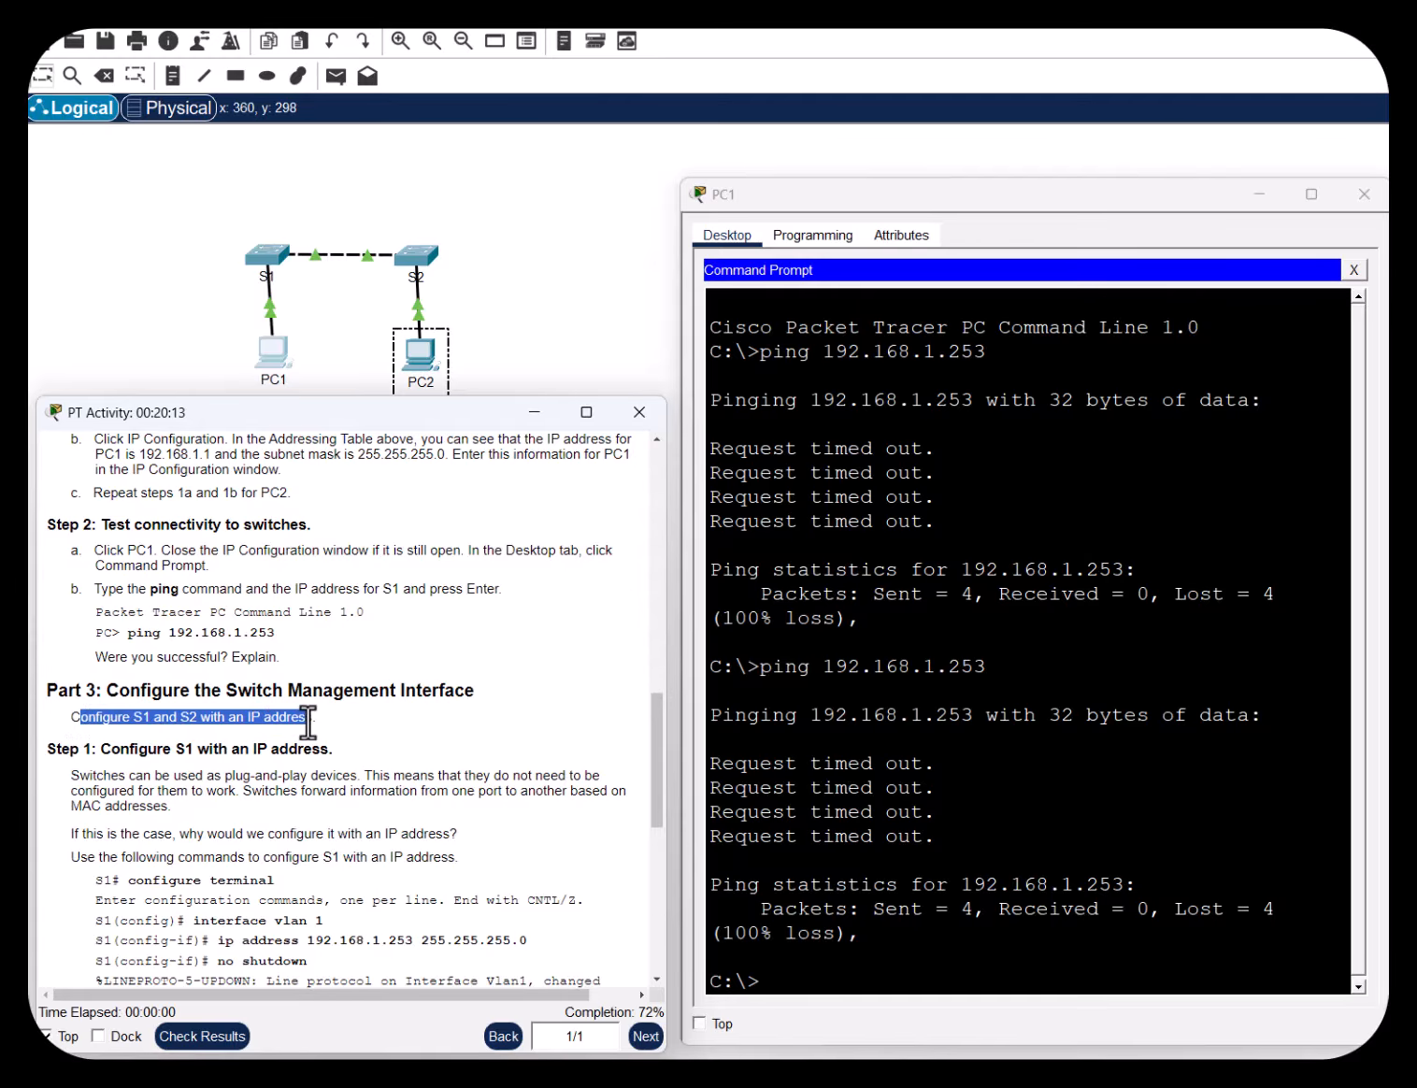
pyautogui.click(374, 730)
pyautogui.scroll(-4, 416, 739)
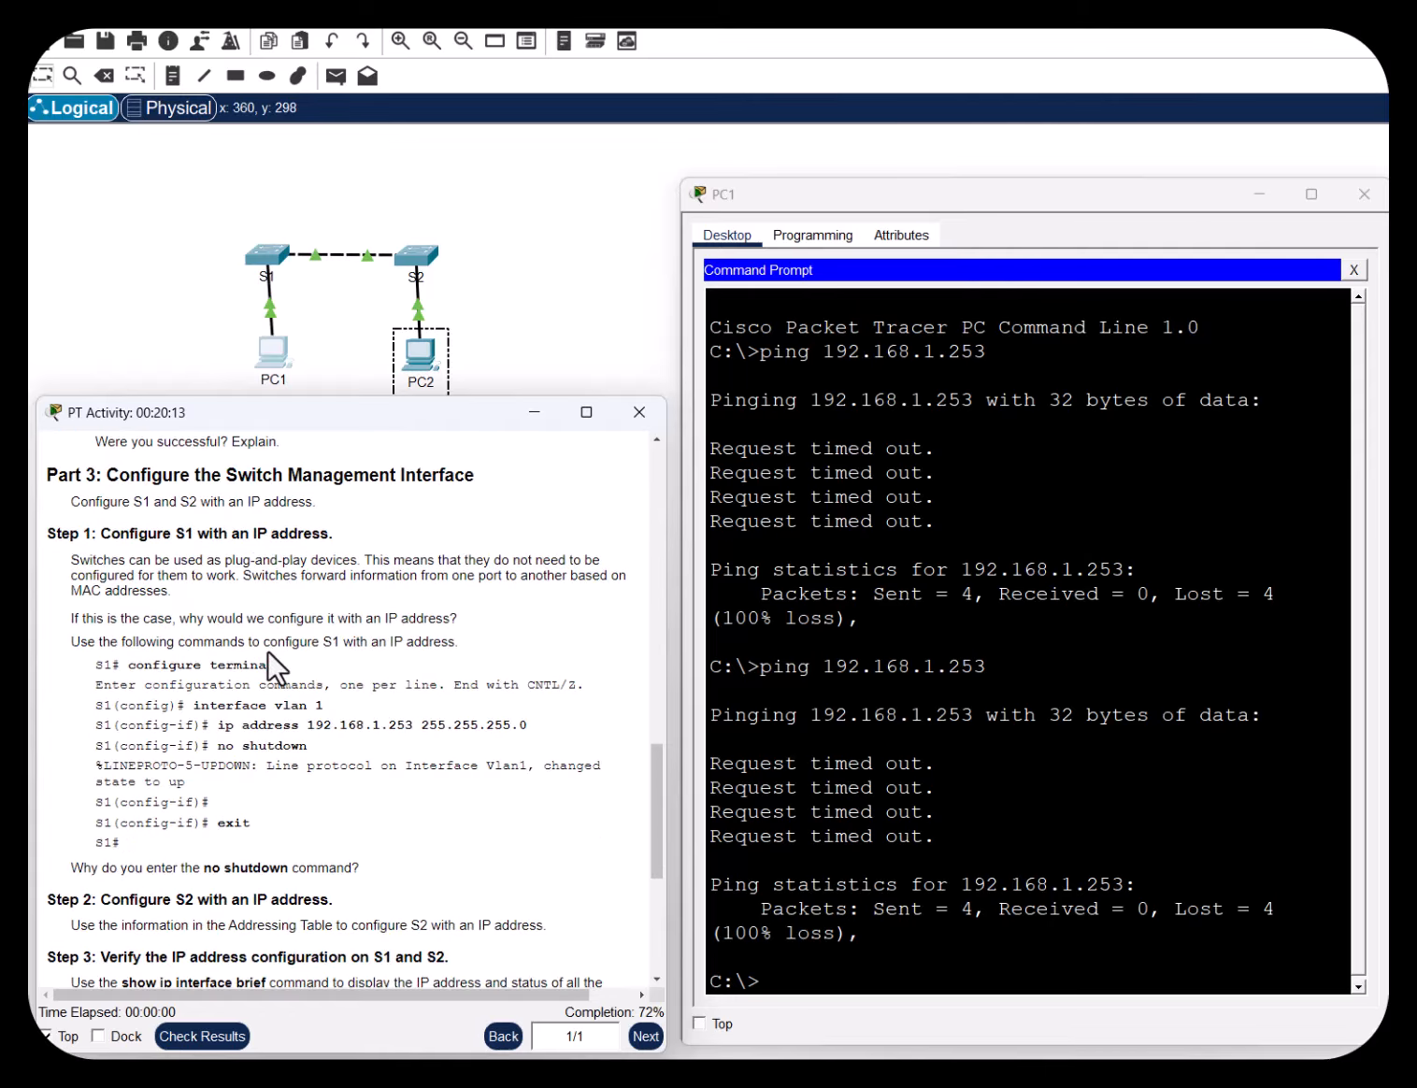
pyautogui.moveTo(143, 560); pyautogui.dragTo(603, 563)
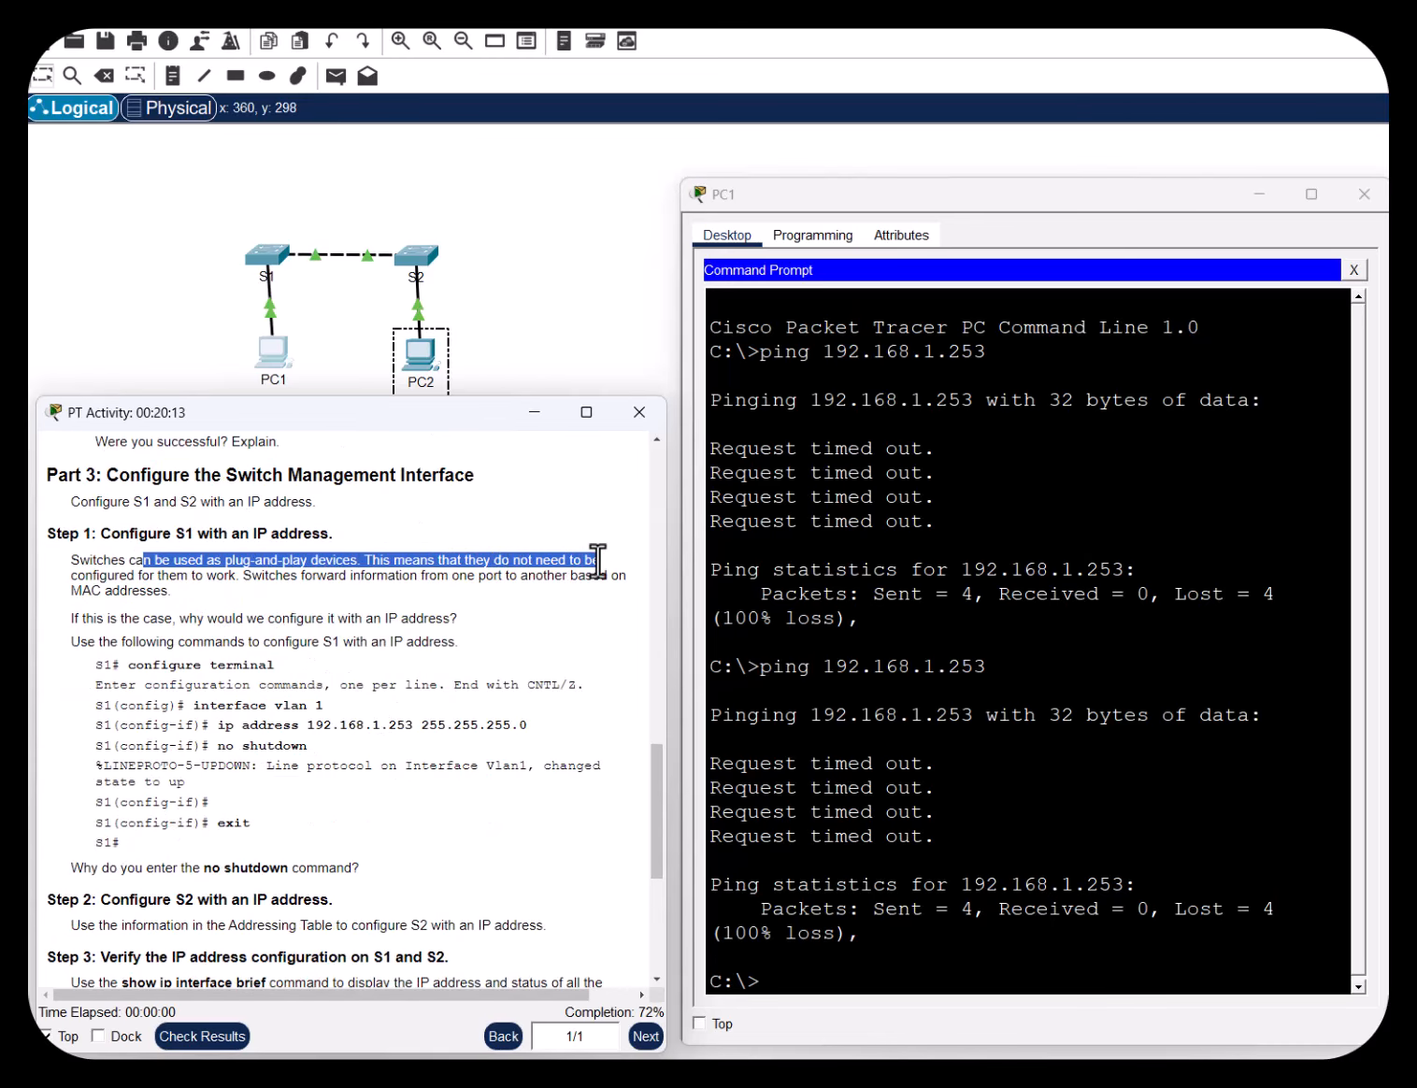
pyautogui.moveTo(170, 576); pyautogui.dragTo(74, 577)
pyautogui.click(188, 589)
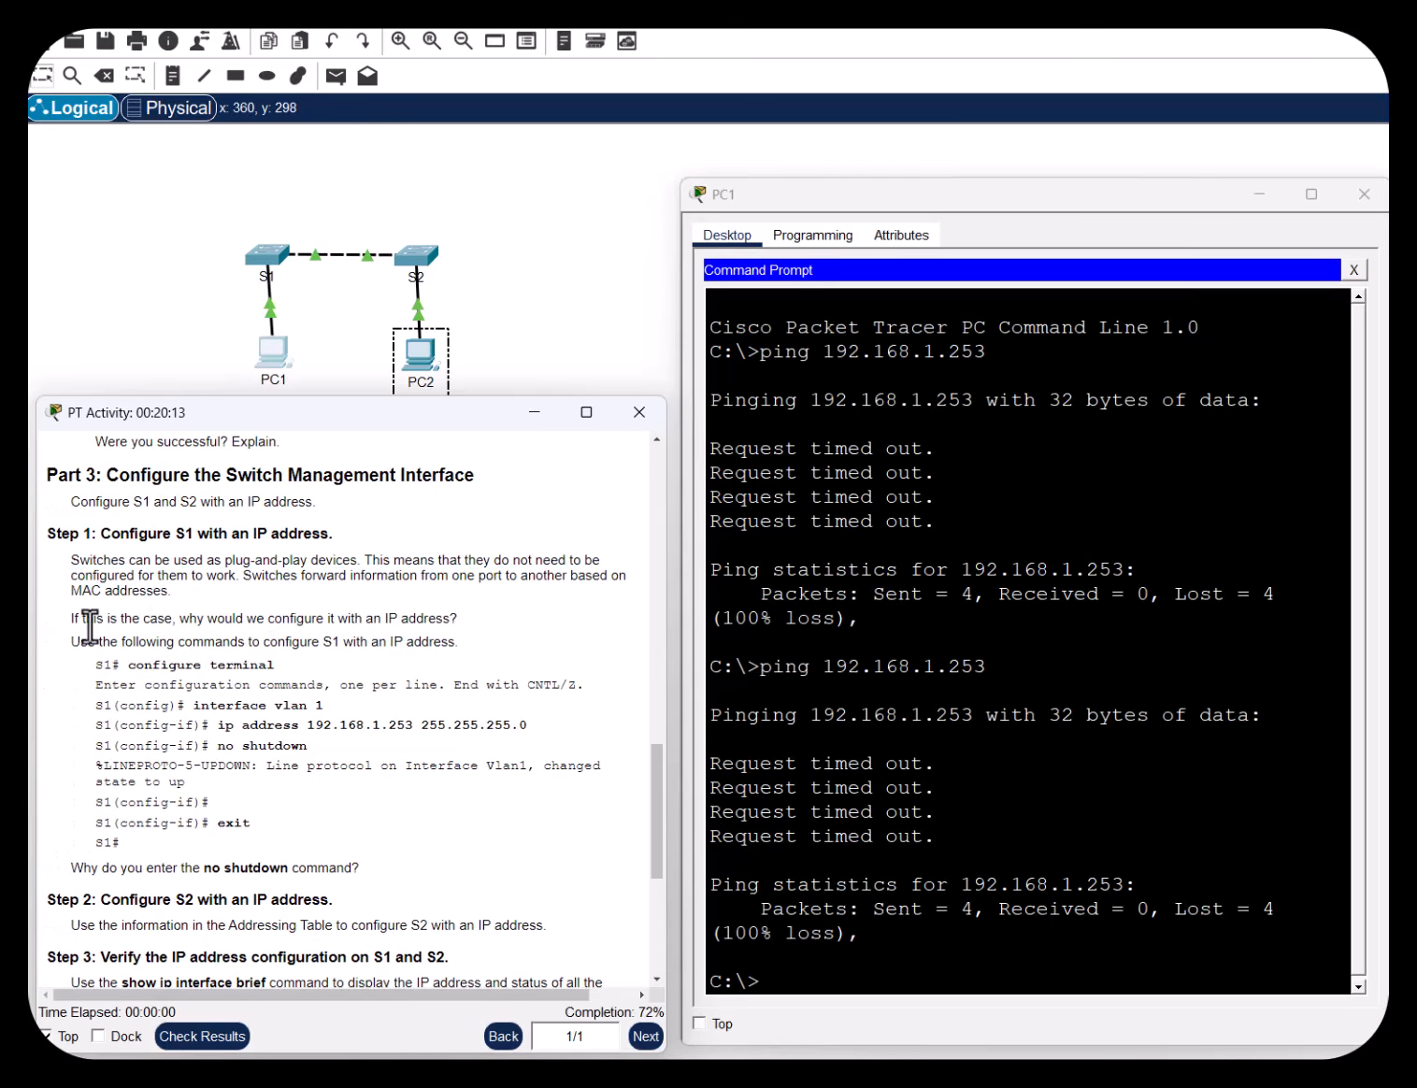
pyautogui.moveTo(80, 619); pyautogui.dragTo(517, 628)
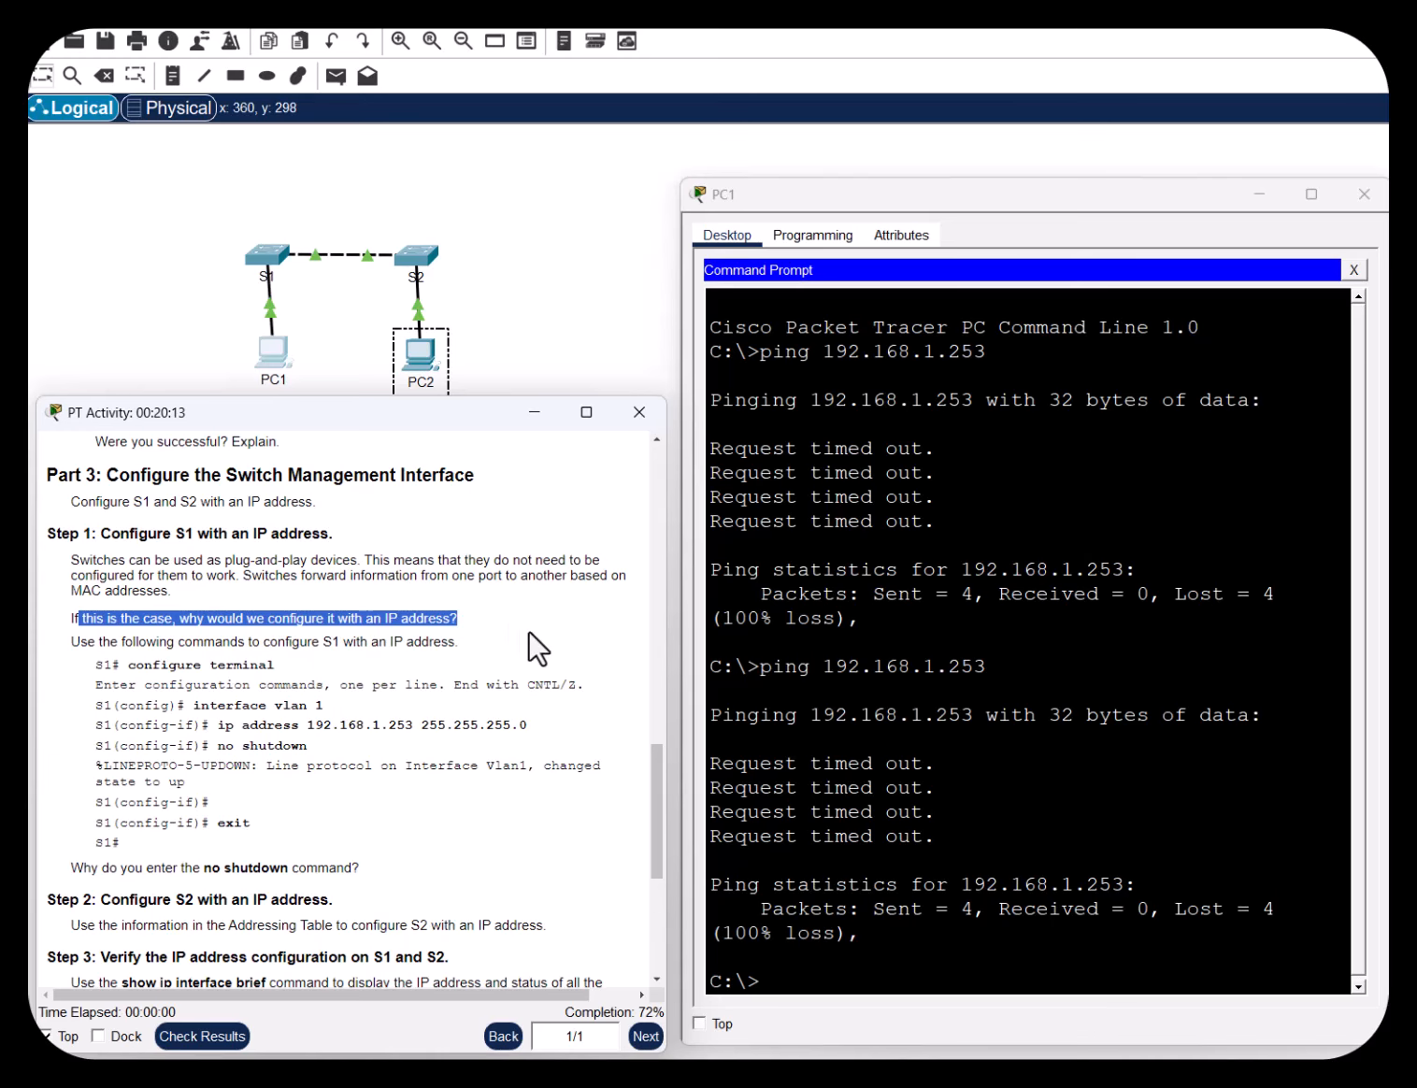
pyautogui.click(542, 624)
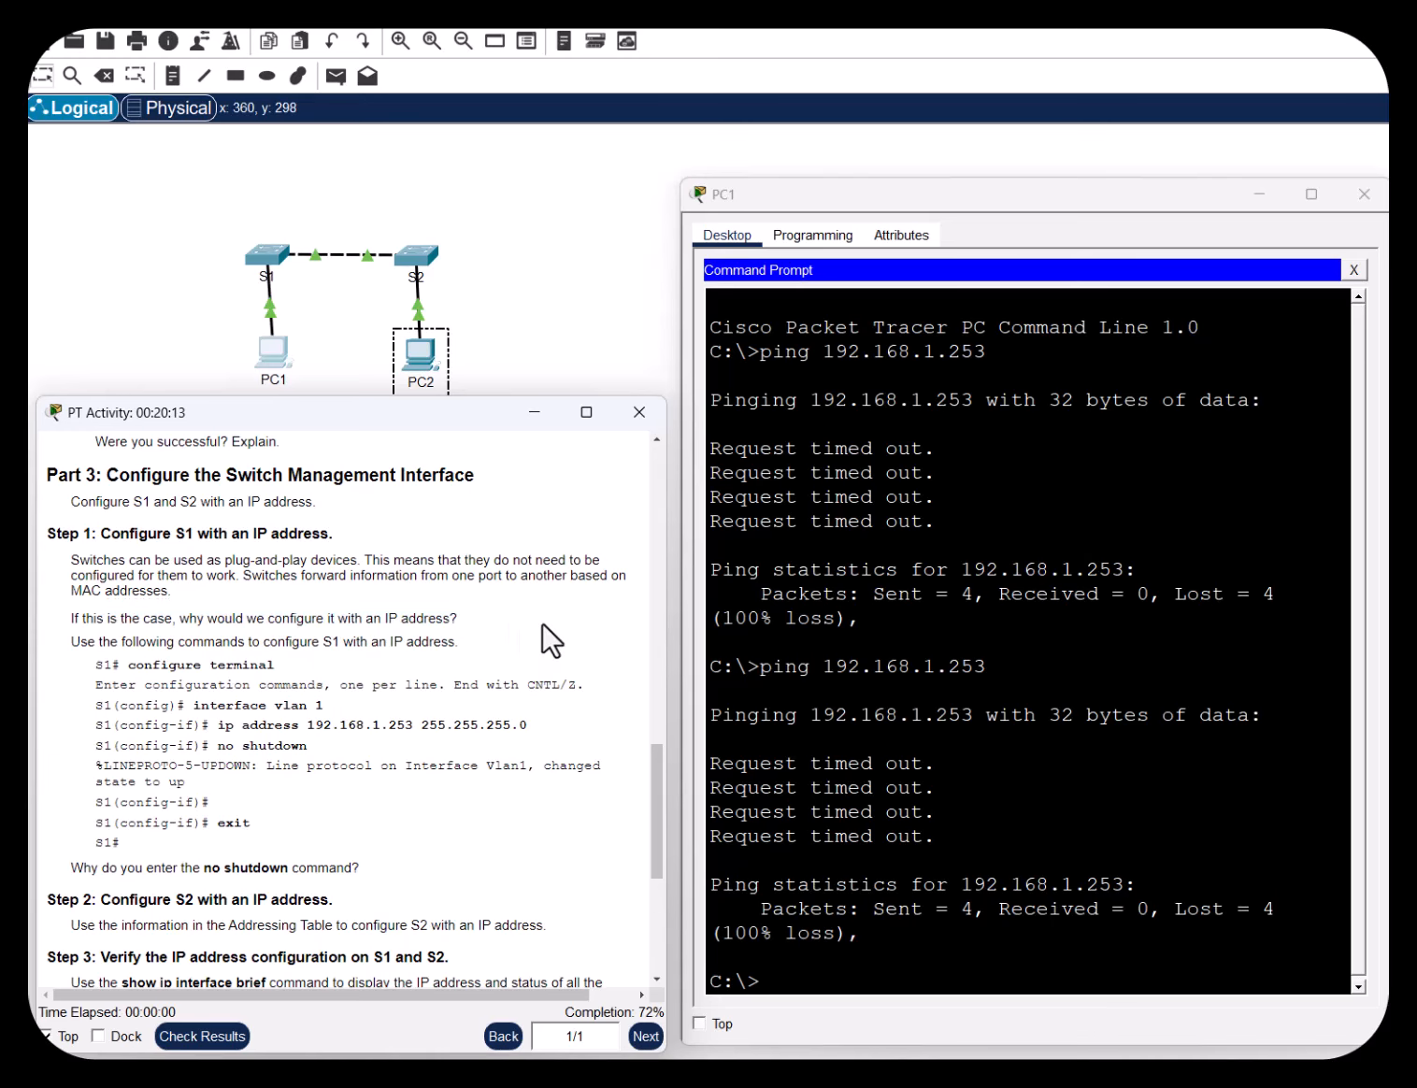
pyautogui.tripleClick(542, 624)
pyautogui.click(539, 628)
# Open S1's CLI and enter global configuration mode with conf t
pyautogui.click(272, 264)
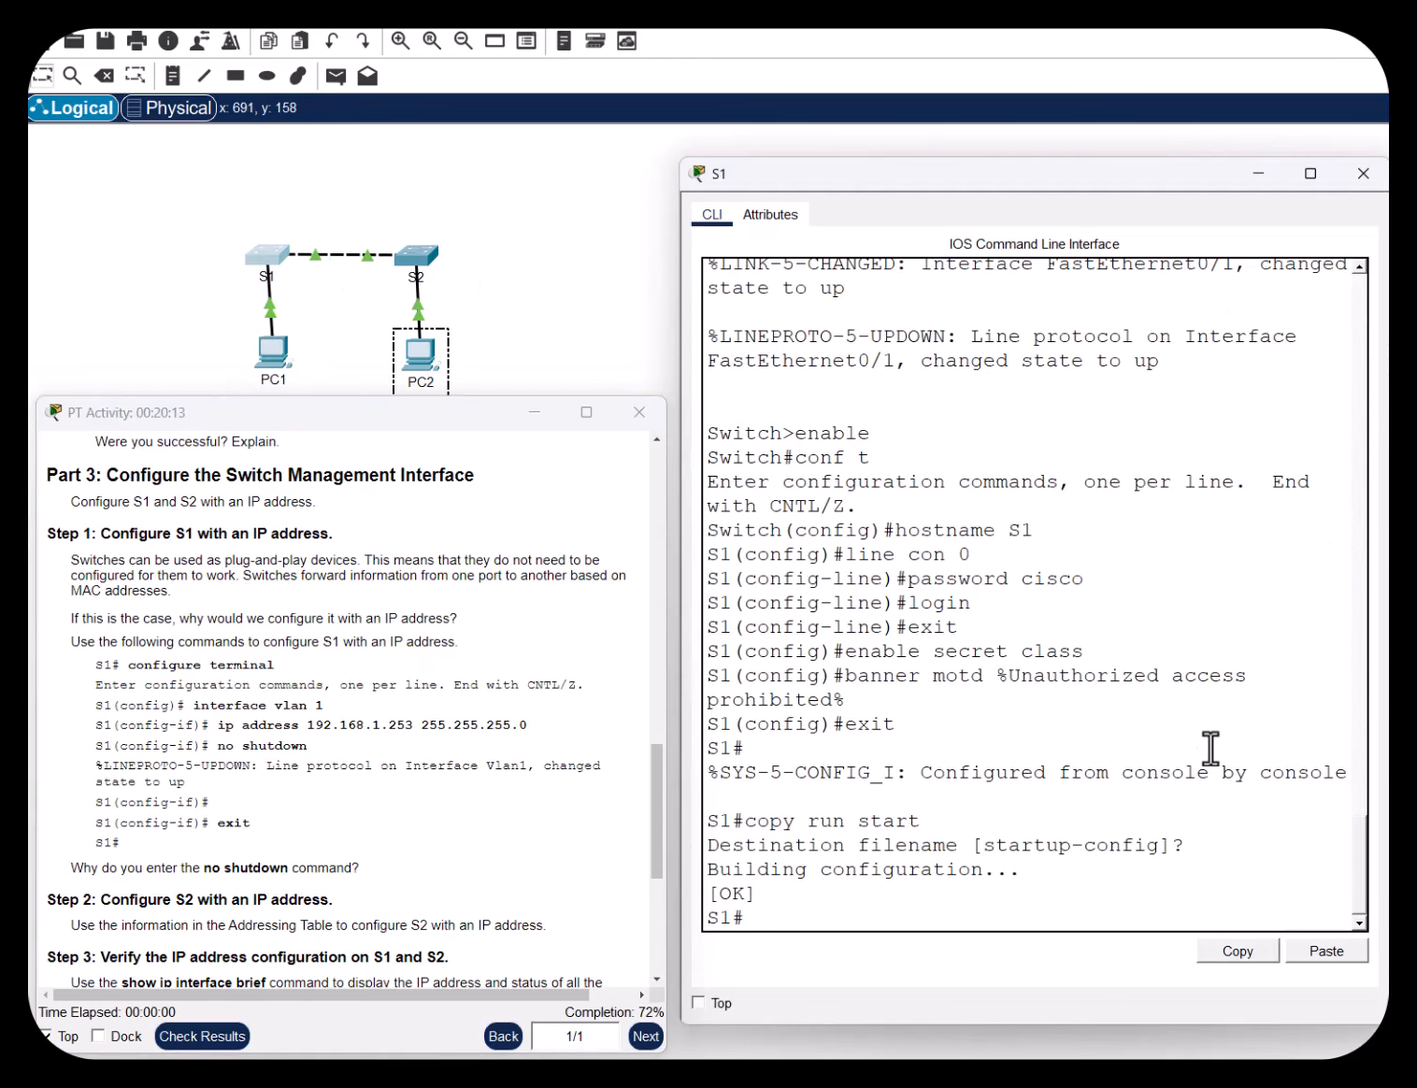
pyautogui.moveTo(136, 665); pyautogui.dragTo(293, 675)
pyautogui.click(840, 918)
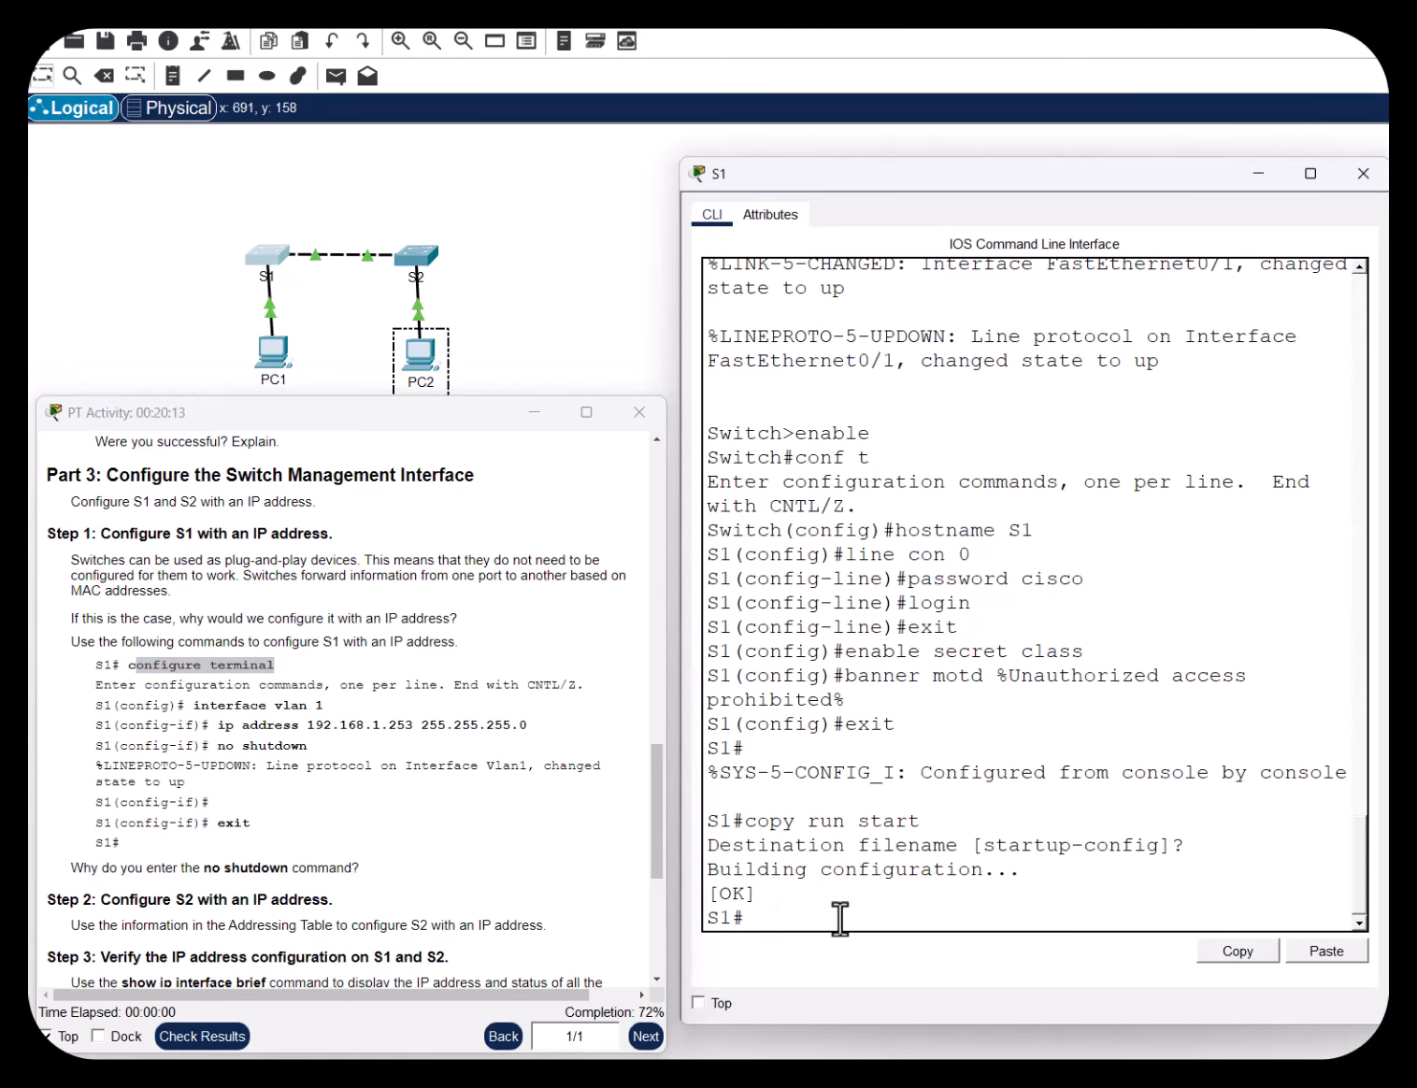
pyautogui.write('conf t')
pyautogui.press('Return')
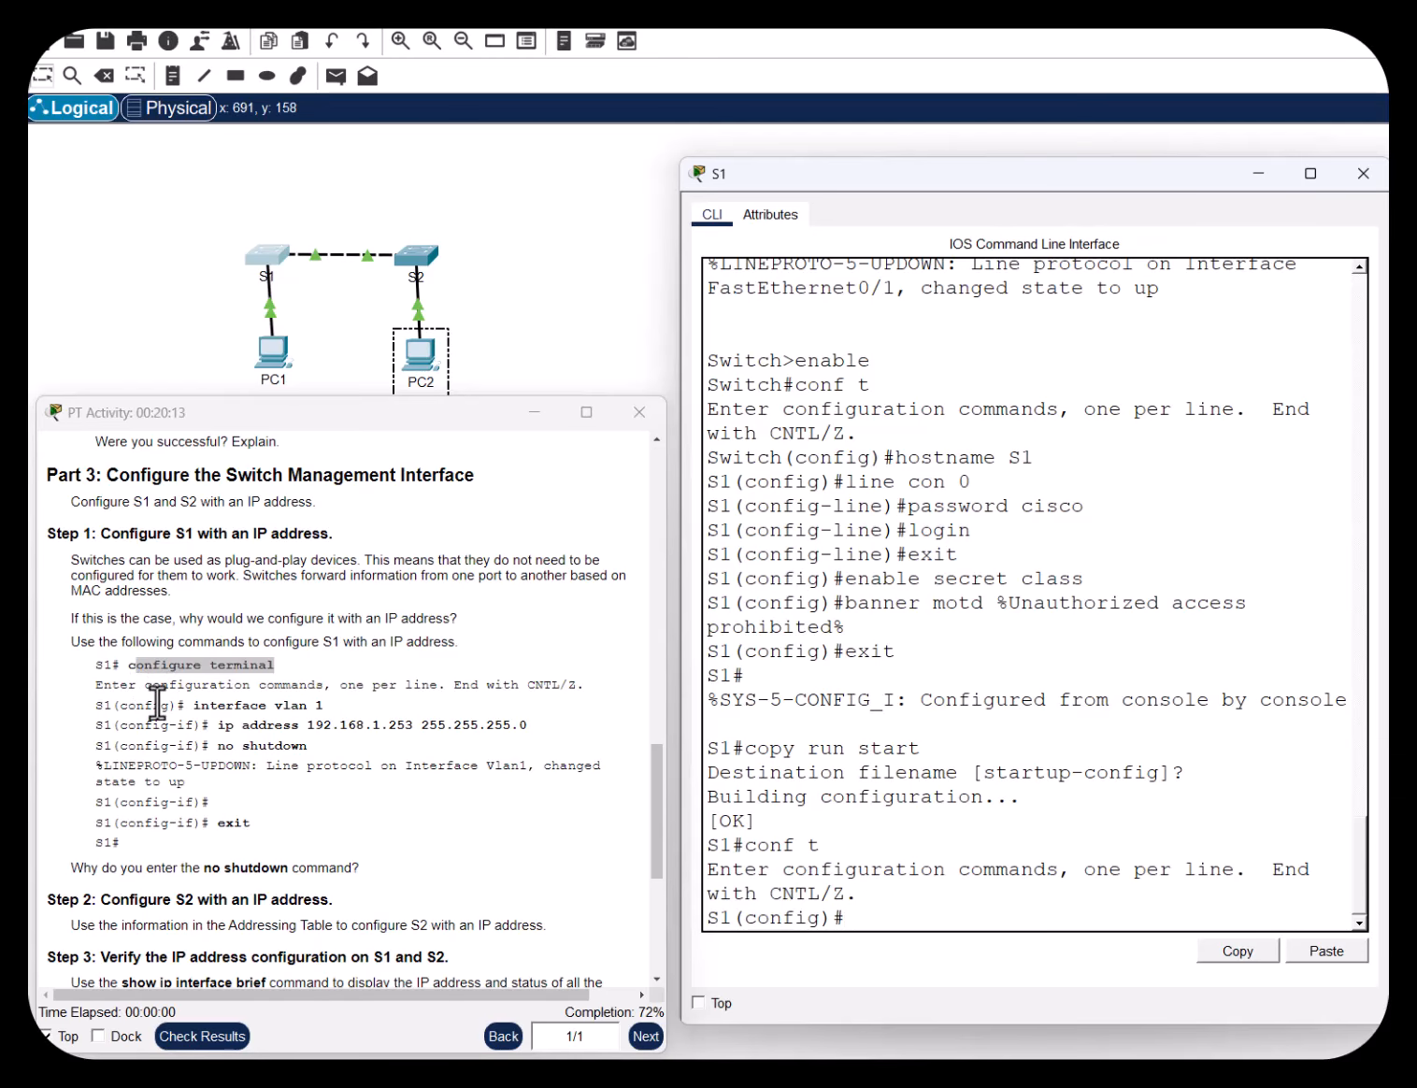
# Enter interface vlan 1 and draft 'ip address 192.168.1.253 255.255.255.0'
pyautogui.moveTo(194, 706); pyautogui.dragTo(285, 708)
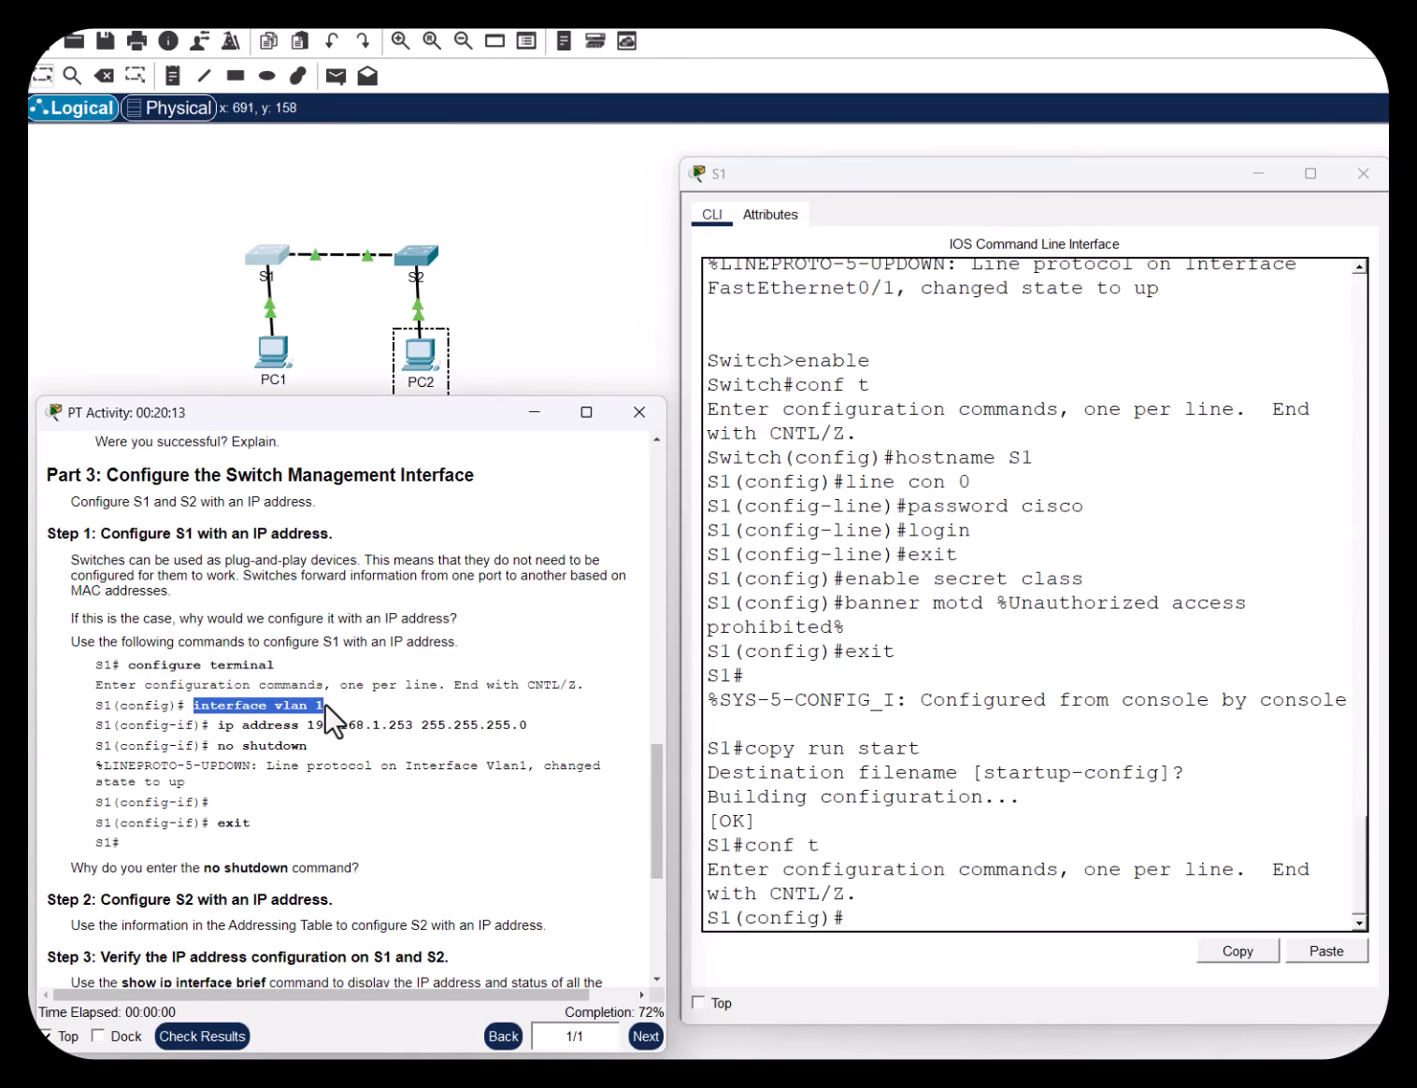
pyautogui.click(903, 921)
pyautogui.write('i')
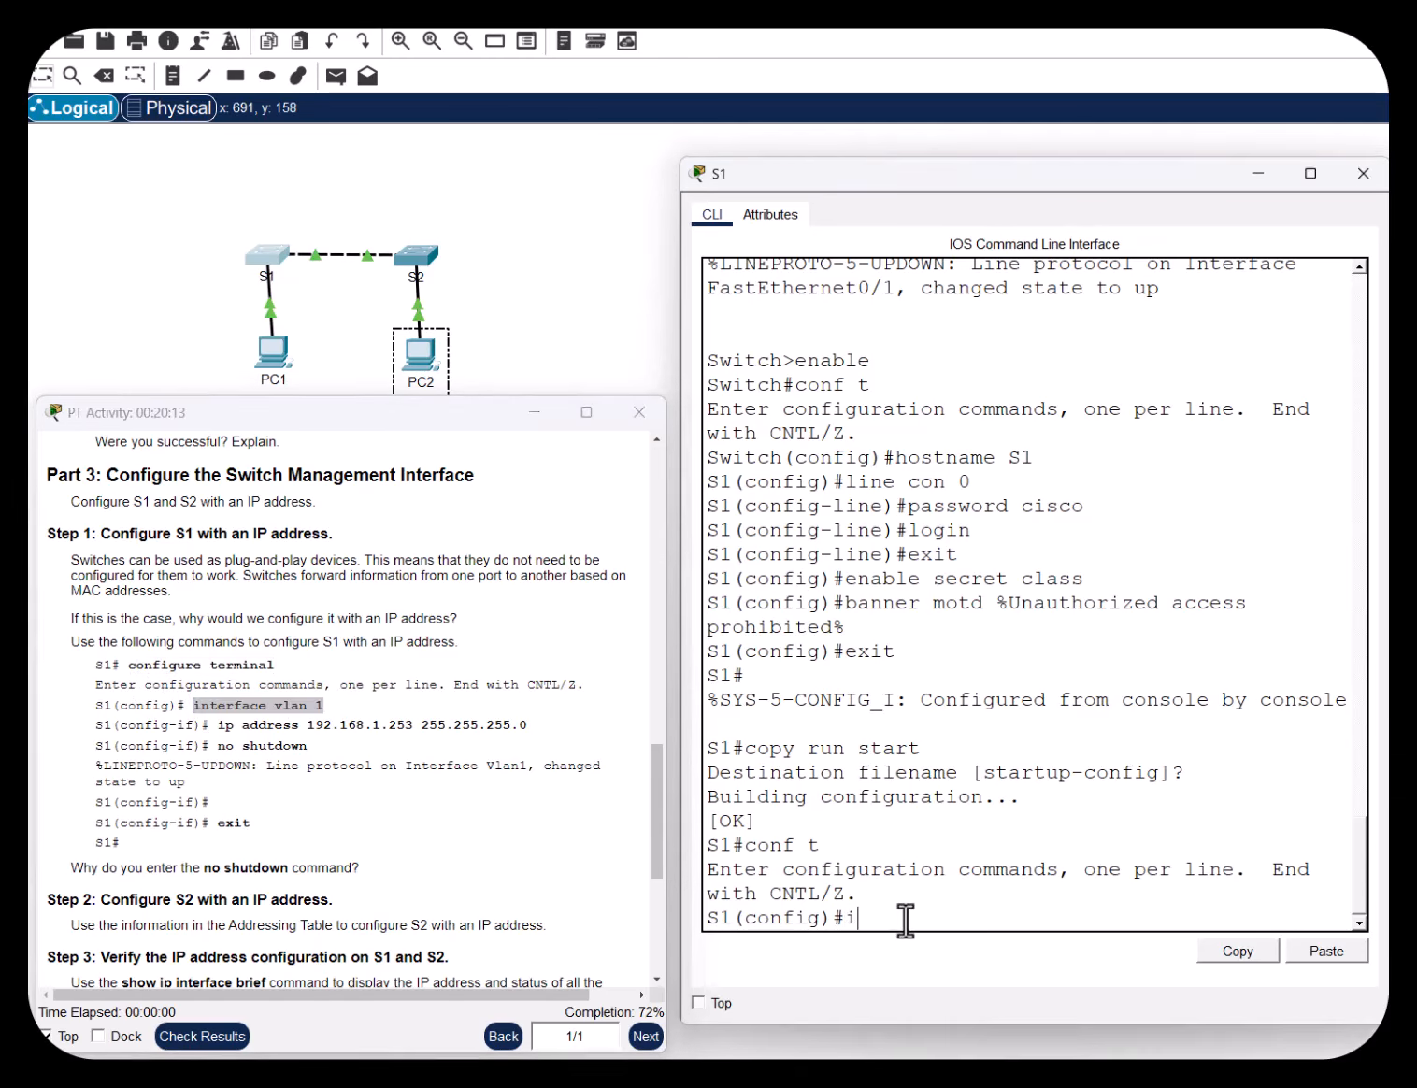
pyautogui.write('nterface vlan 1')
pyautogui.press('Return')
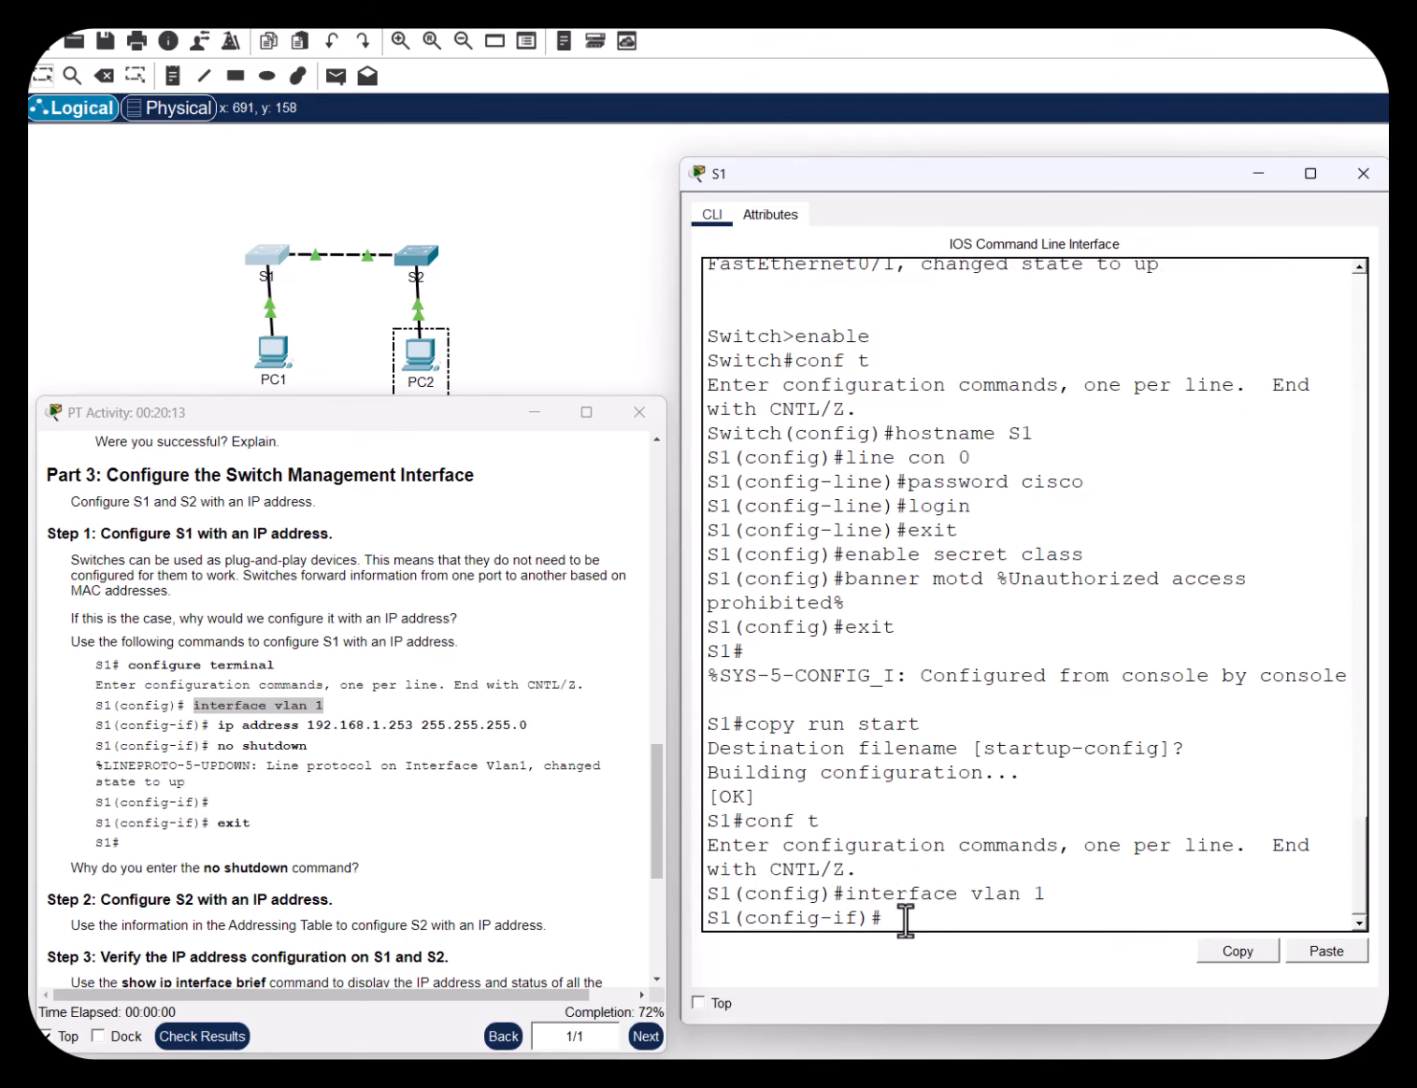
pyautogui.moveTo(858, 918); pyautogui.dragTo(836, 919)
pyautogui.click(913, 921)
pyautogui.write('ip address 192.168.1.253')
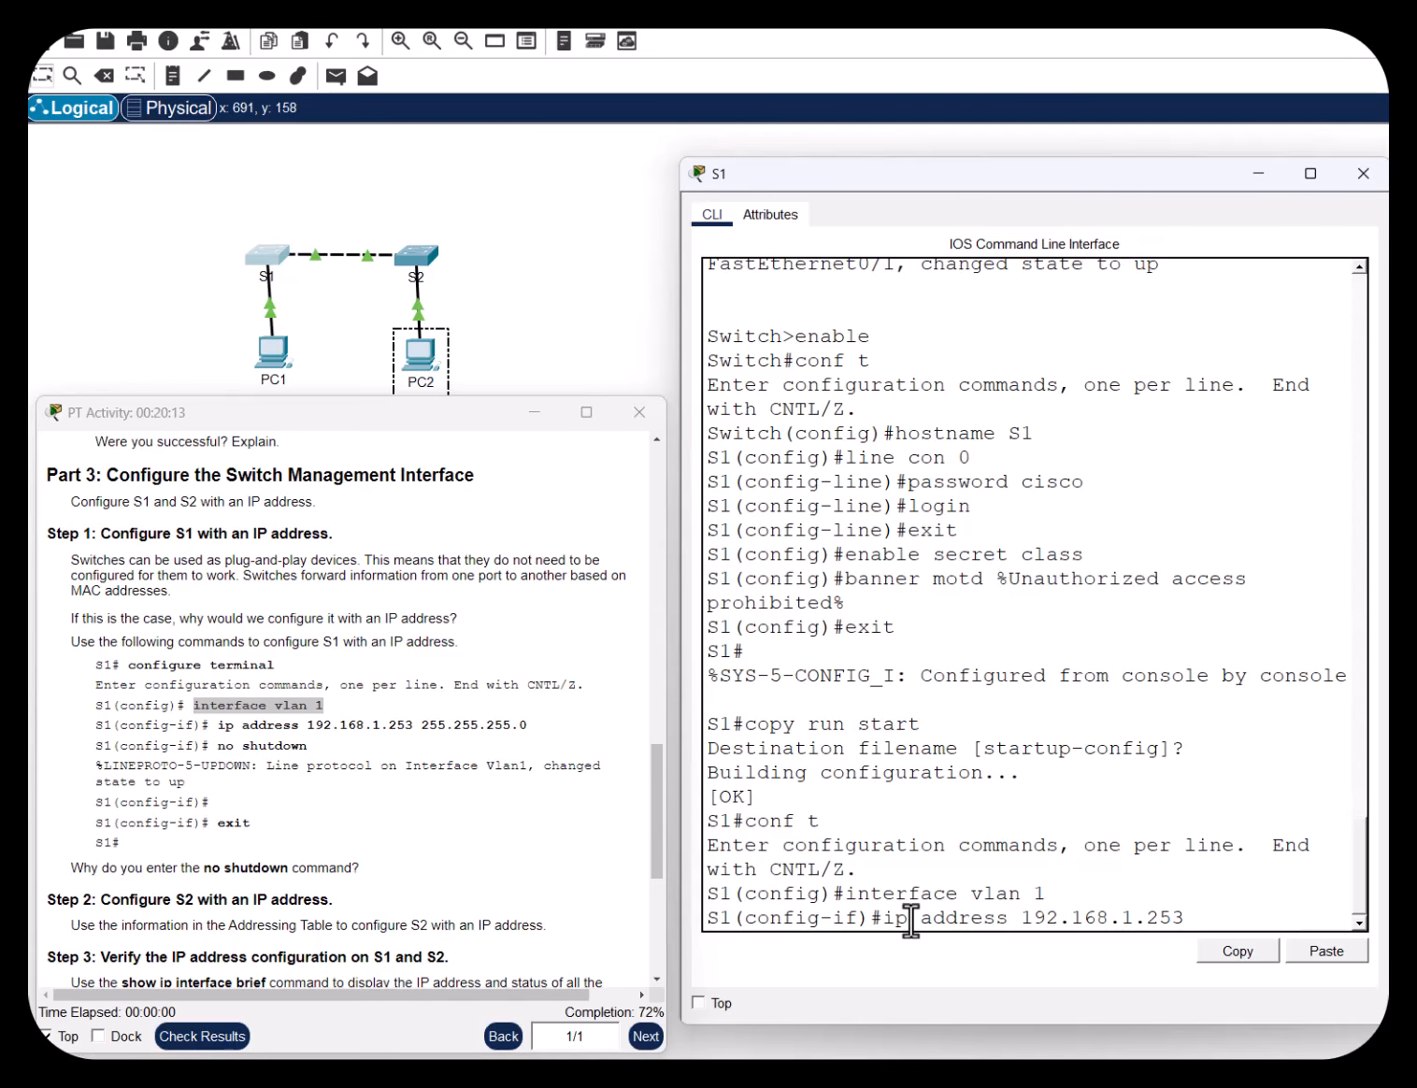
pyautogui.write('5.255.255.0')
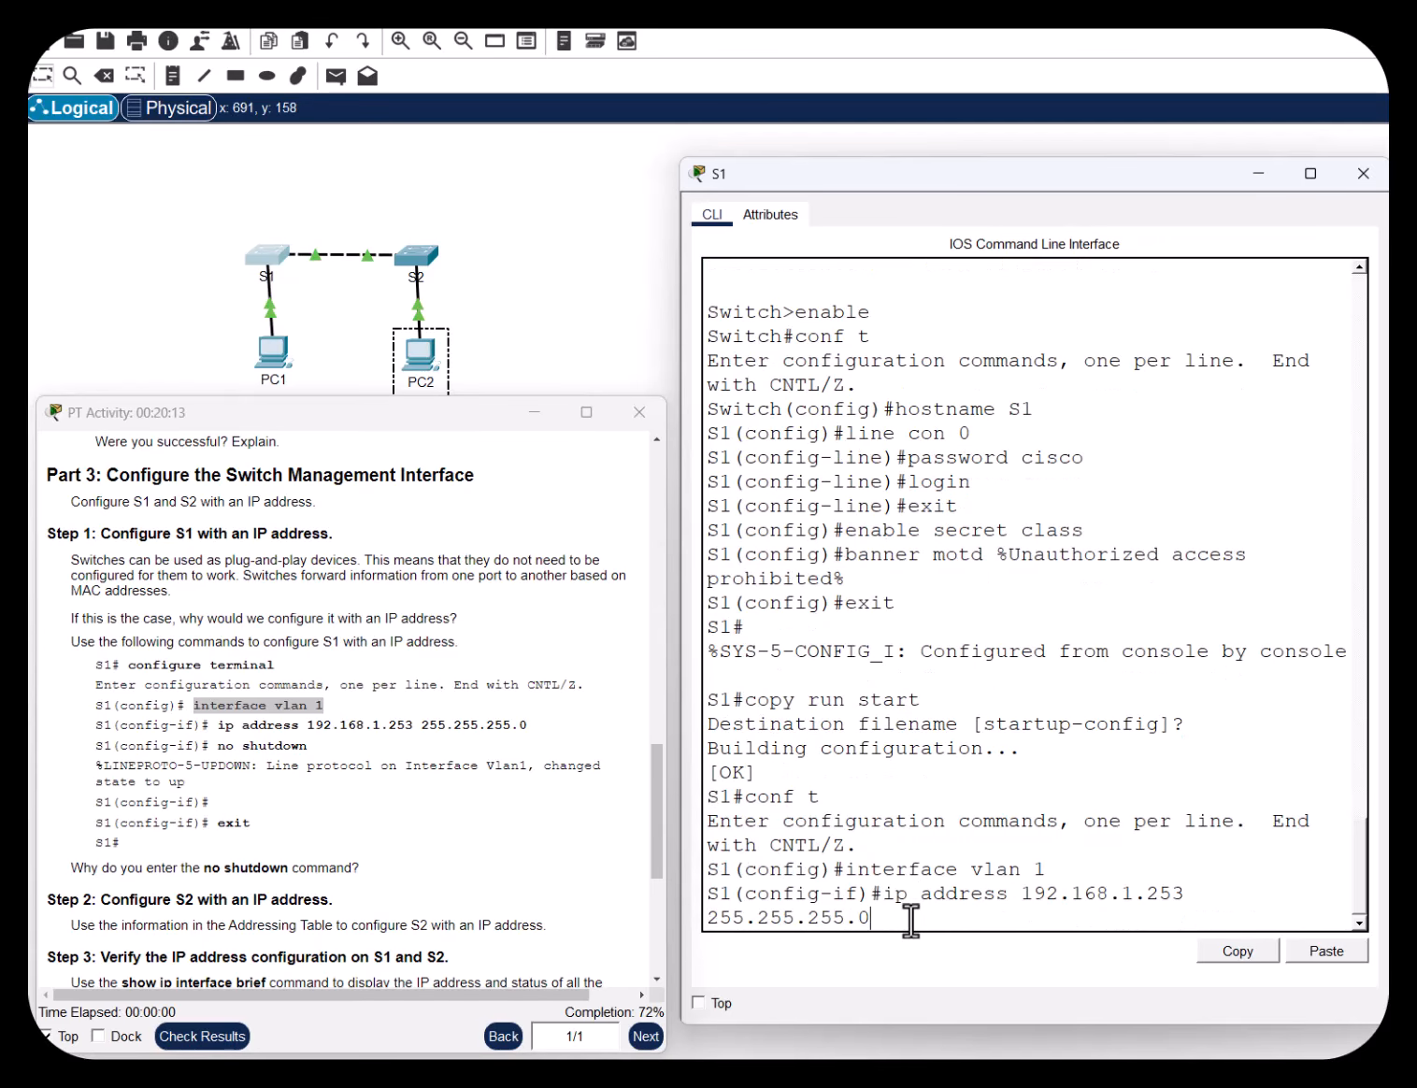
# Move and widen S1's console window so the typed command fits
pyautogui.moveTo(910, 921); pyautogui.dragTo(699, 907)
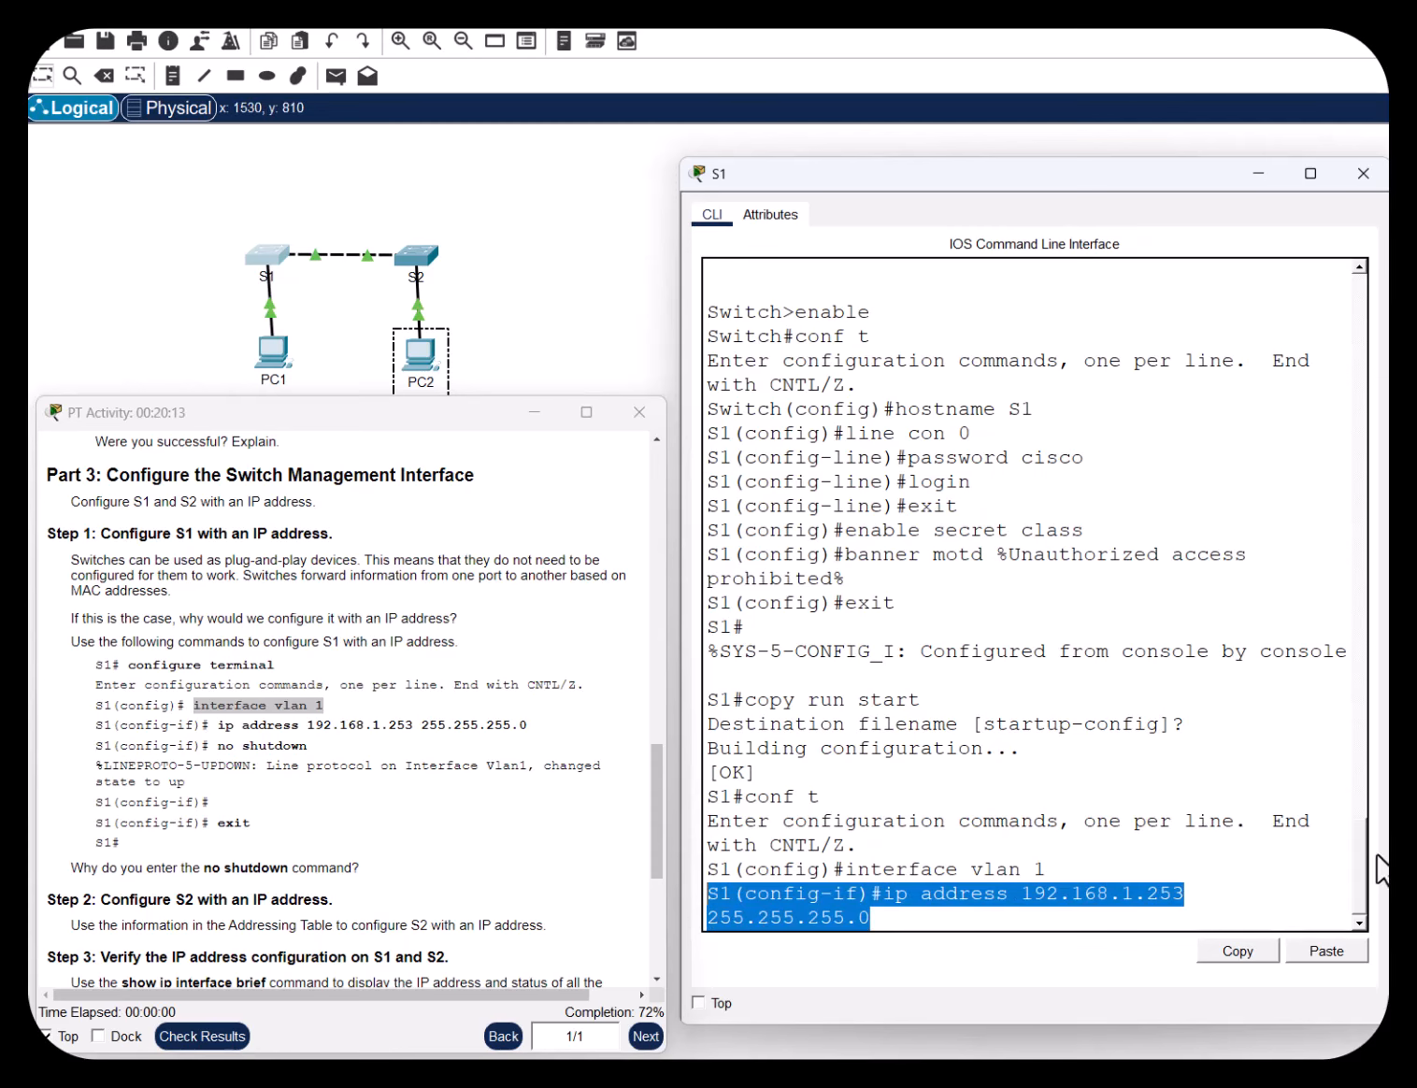
pyautogui.moveTo(1173, 170); pyautogui.dragTo(1097, 172)
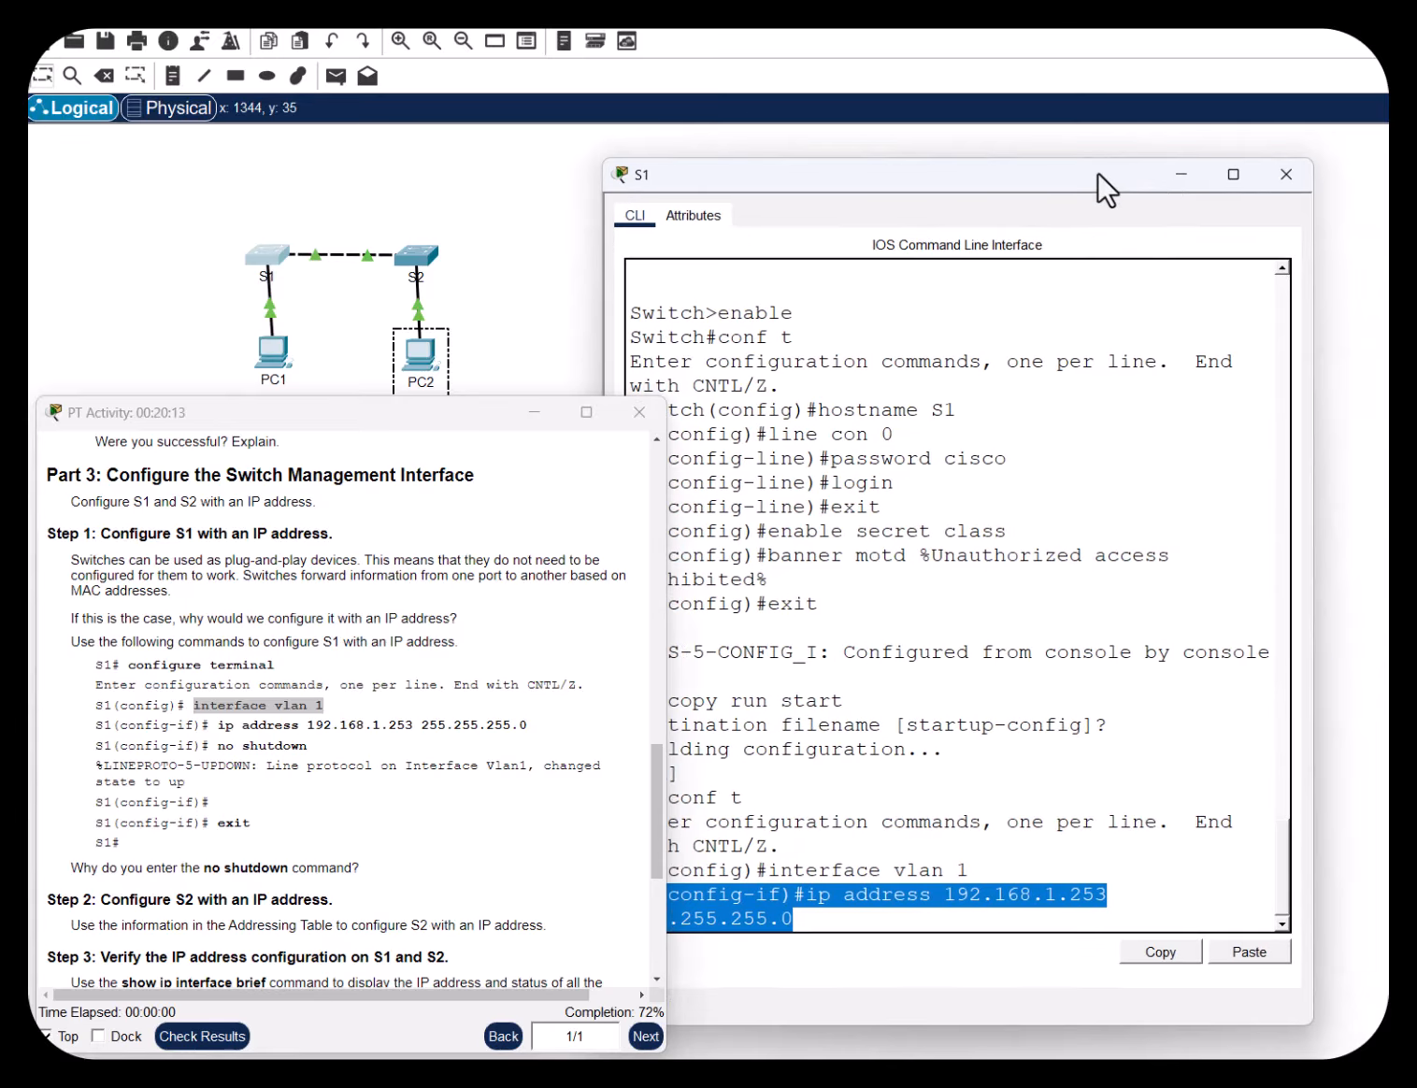
pyautogui.moveTo(1315, 231); pyautogui.dragTo(1380, 225)
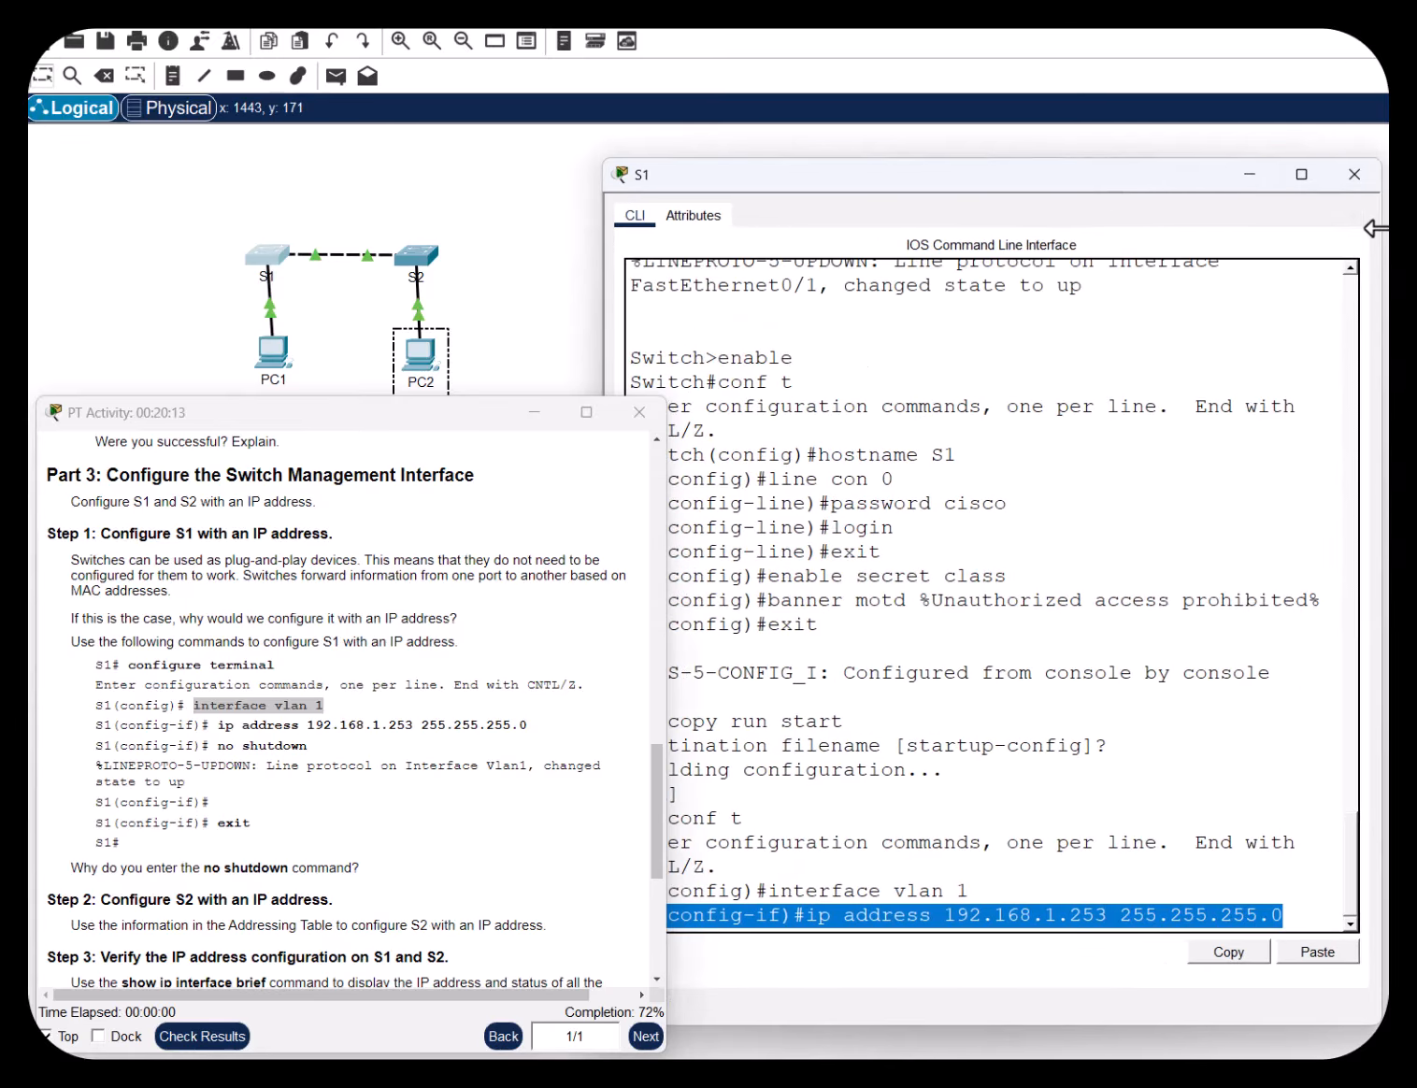
pyautogui.moveTo(1158, 180); pyautogui.dragTo(1216, 163)
pyautogui.click(1171, 895)
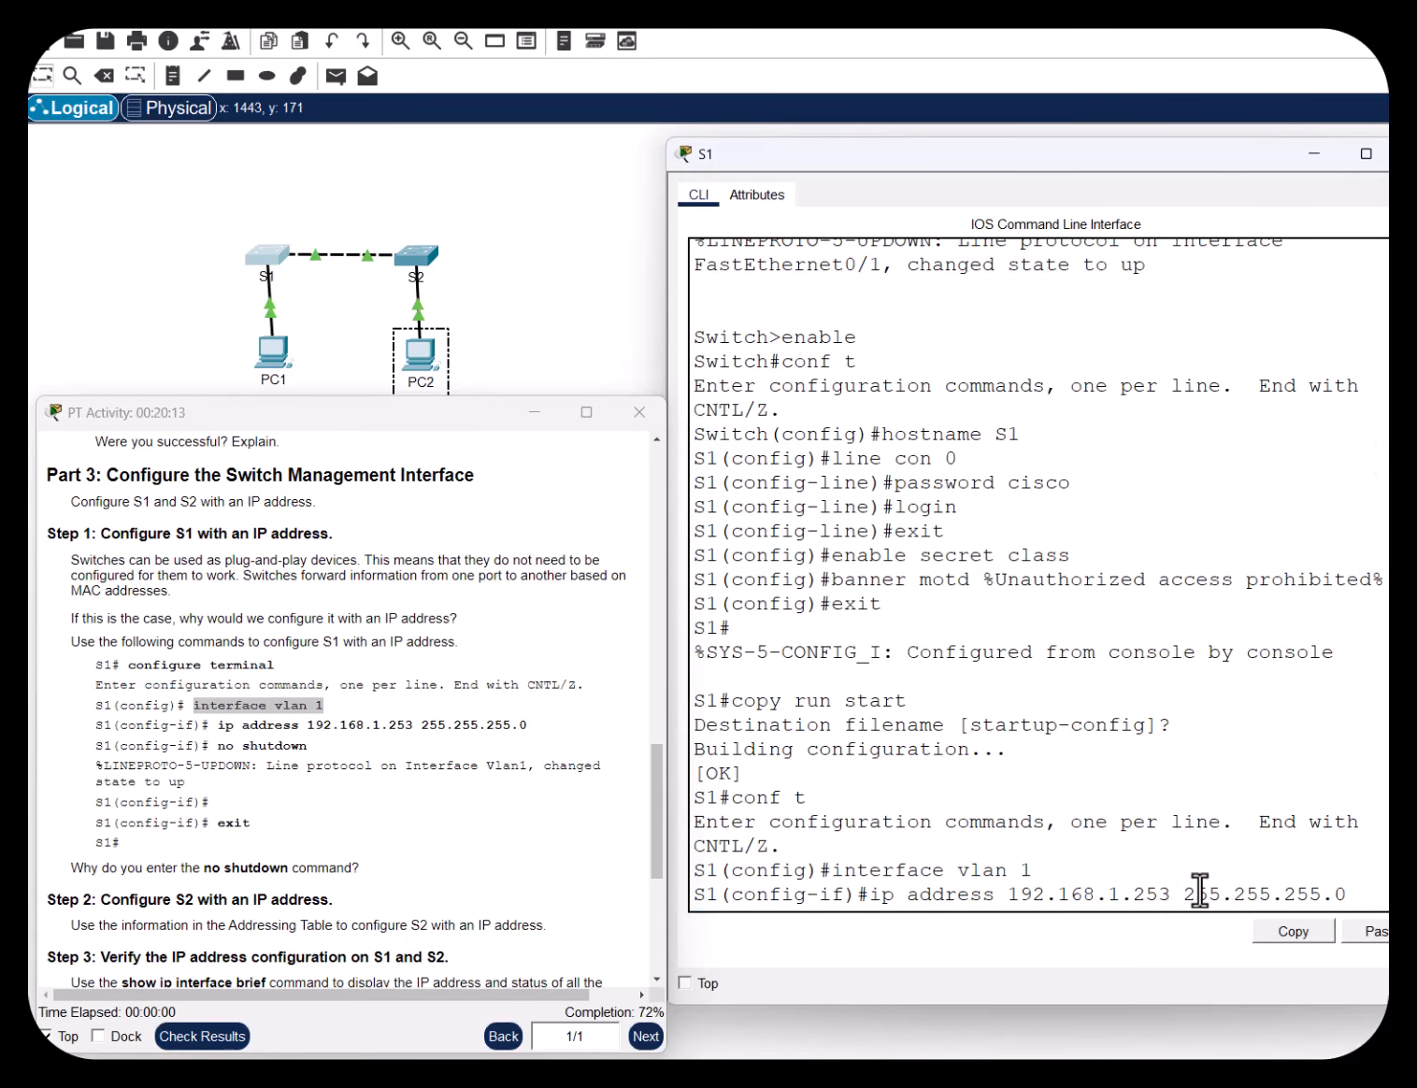
# Check the typed address 192.168.1.253 and mask 255.255.255.0, including the space between them
pyautogui.moveTo(1346, 894); pyautogui.dragTo(1008, 894)
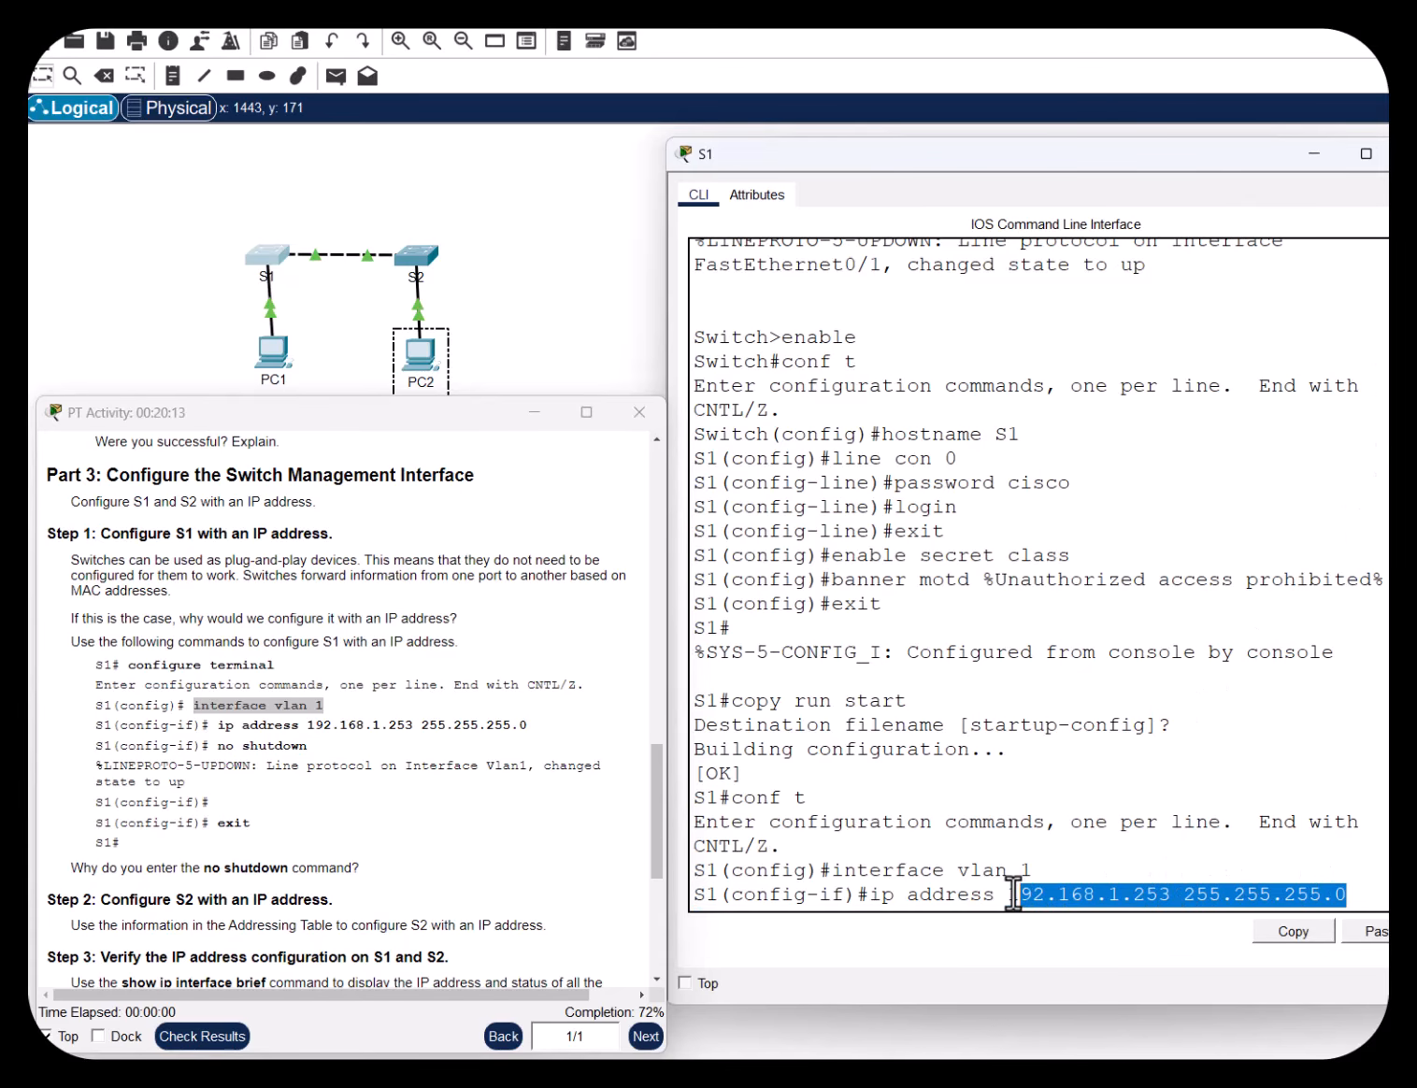
pyautogui.click(1174, 895)
pyautogui.moveTo(1166, 894); pyautogui.dragTo(1007, 894)
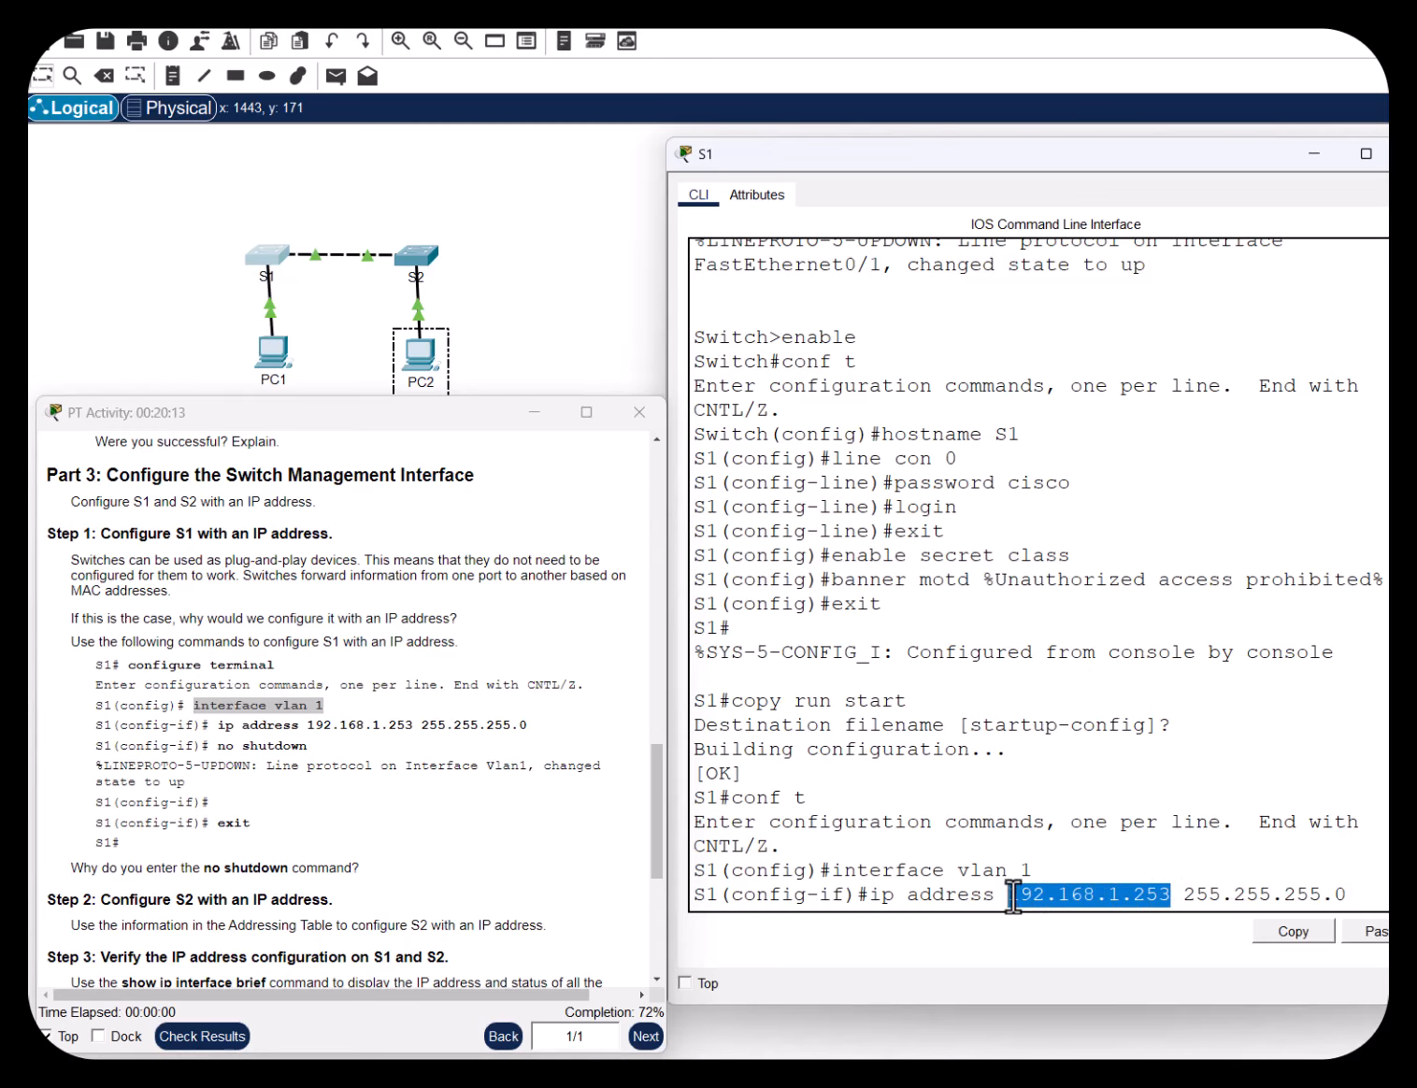
pyautogui.click(1168, 895)
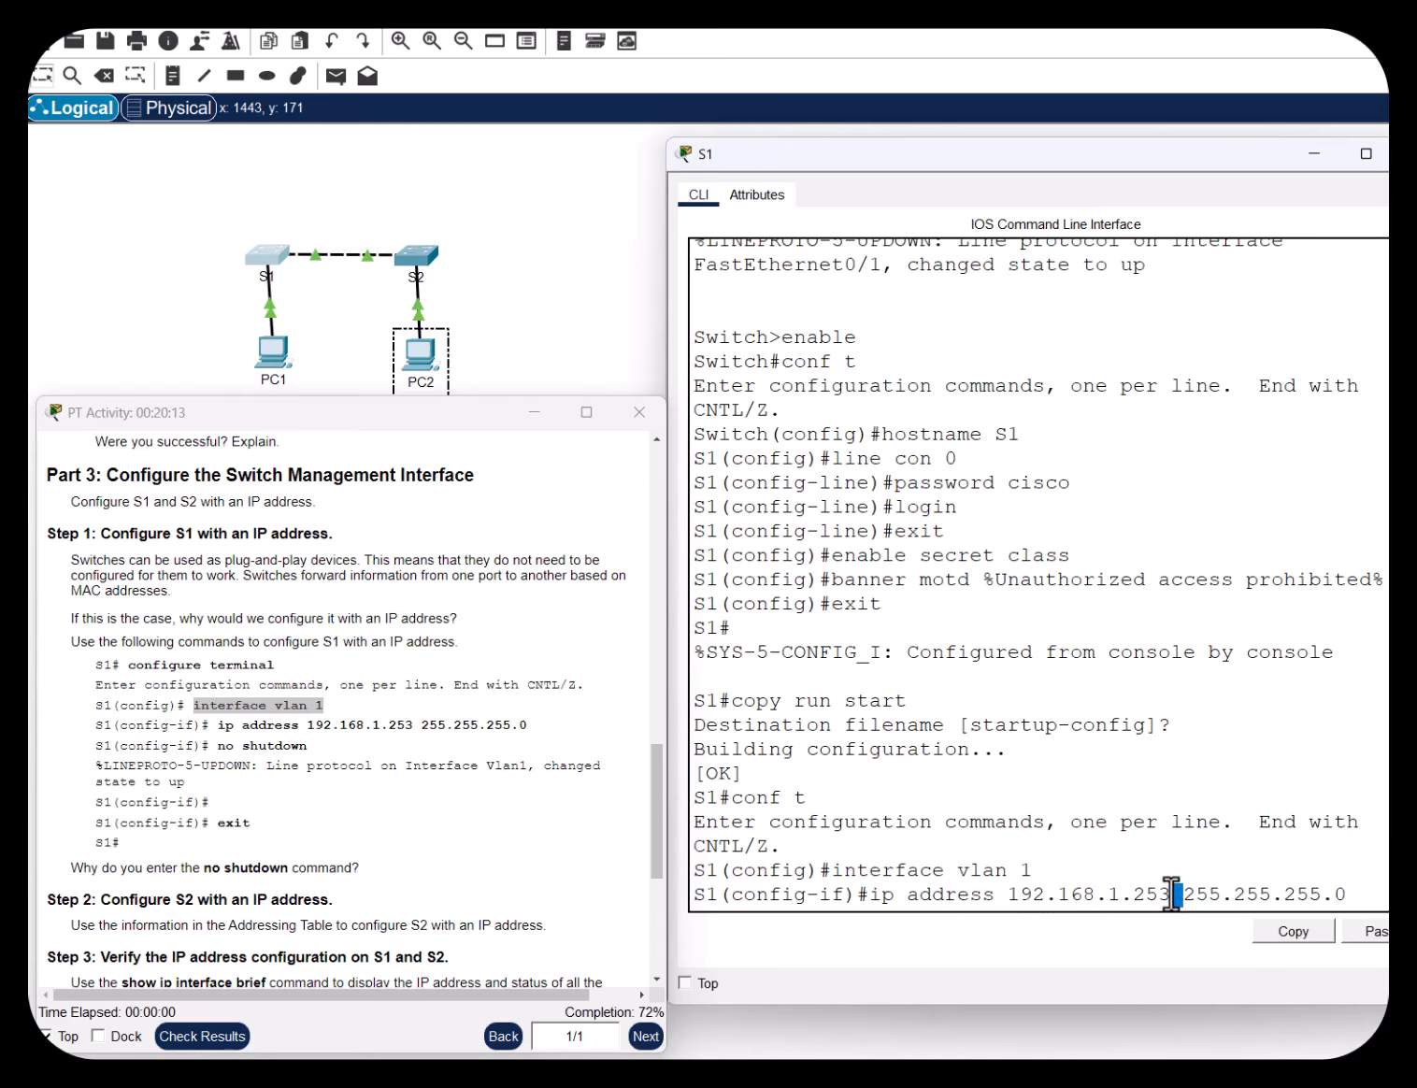
pyautogui.moveTo(1349, 894); pyautogui.dragTo(1181, 895)
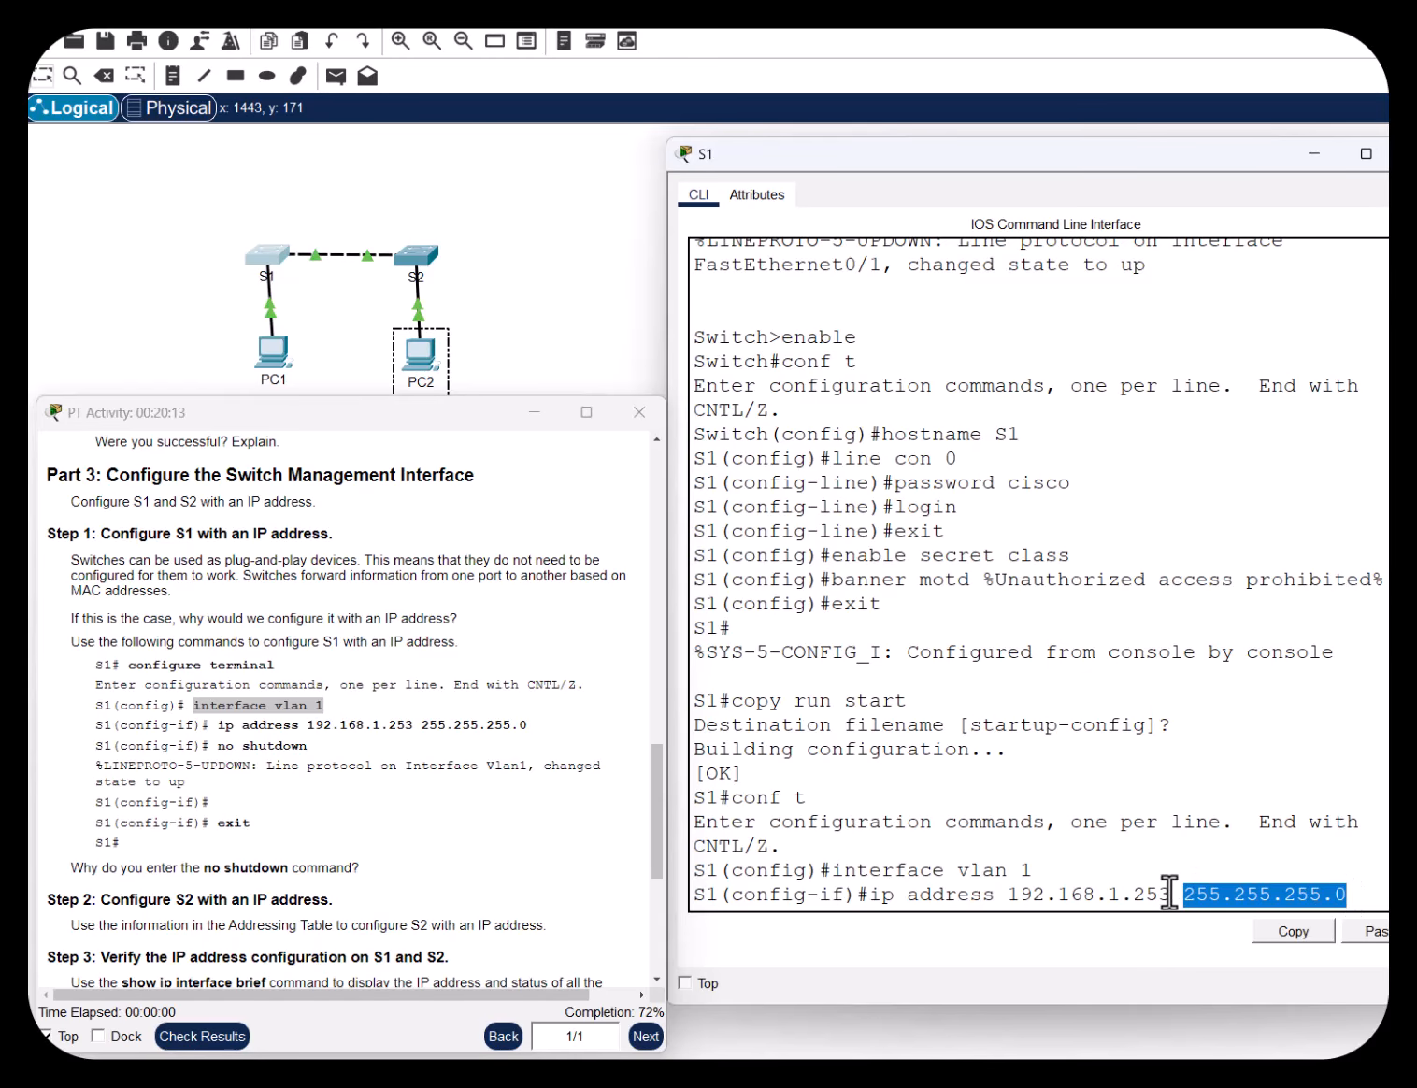
pyautogui.moveTo(1170, 892); pyautogui.dragTo(1008, 895)
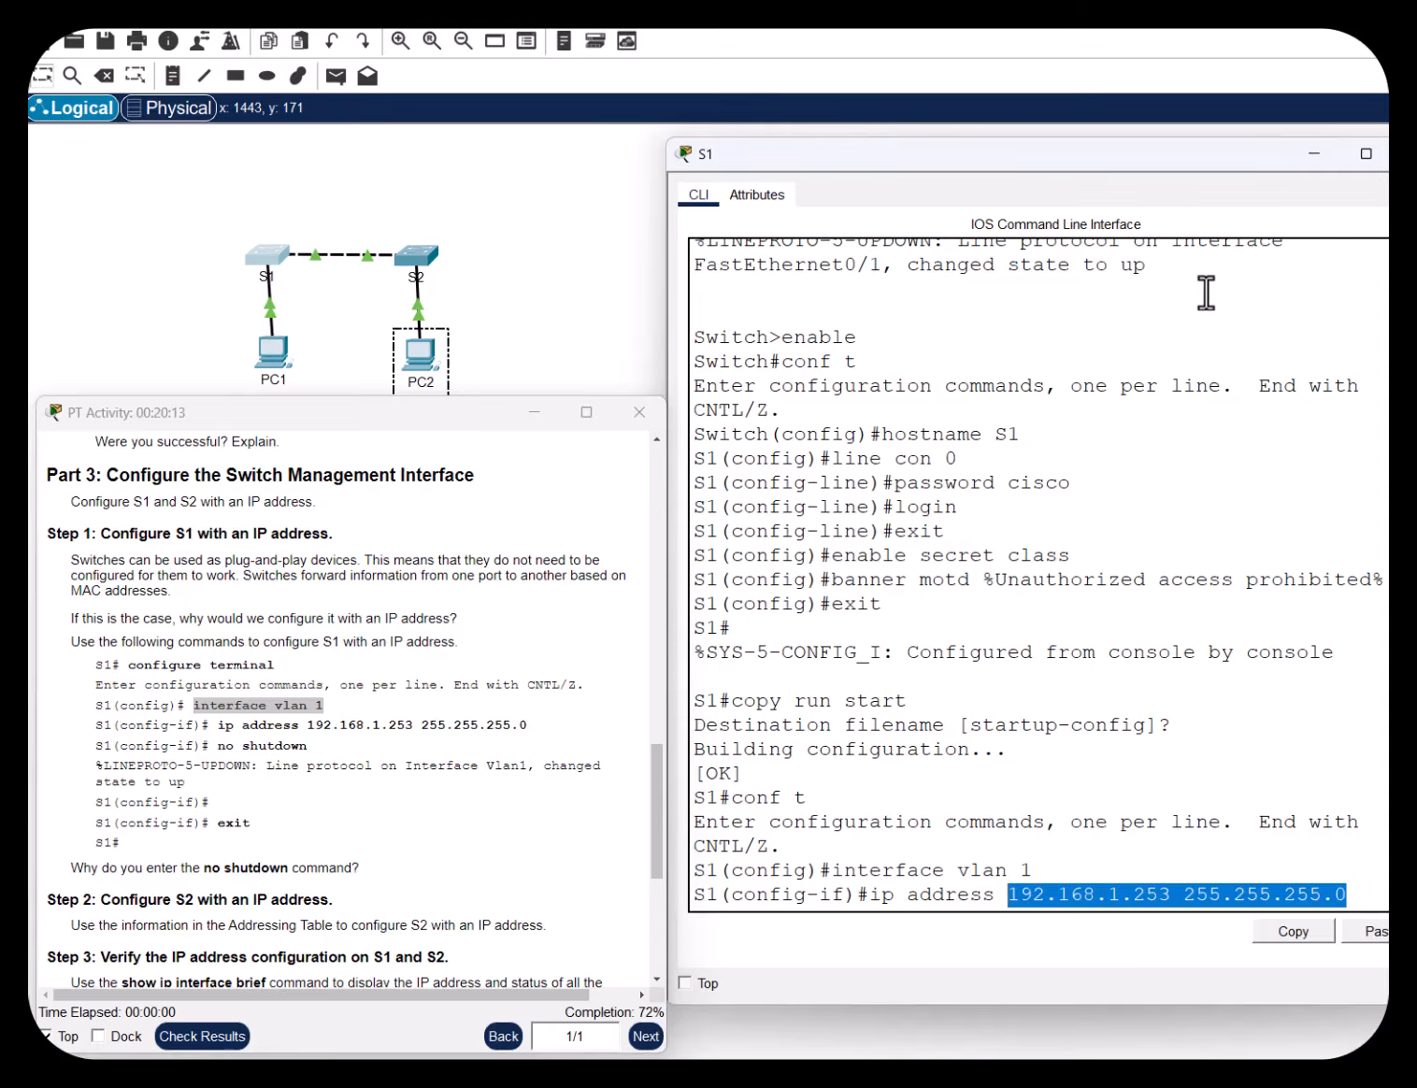
pyautogui.moveTo(1394, 318)
pyautogui.mouseDown()
pyautogui.moveTo(1360, 319)
pyautogui.moveTo(1375, 319)
pyautogui.mouseUp()
pyautogui.scroll(-5, 1077, 566)
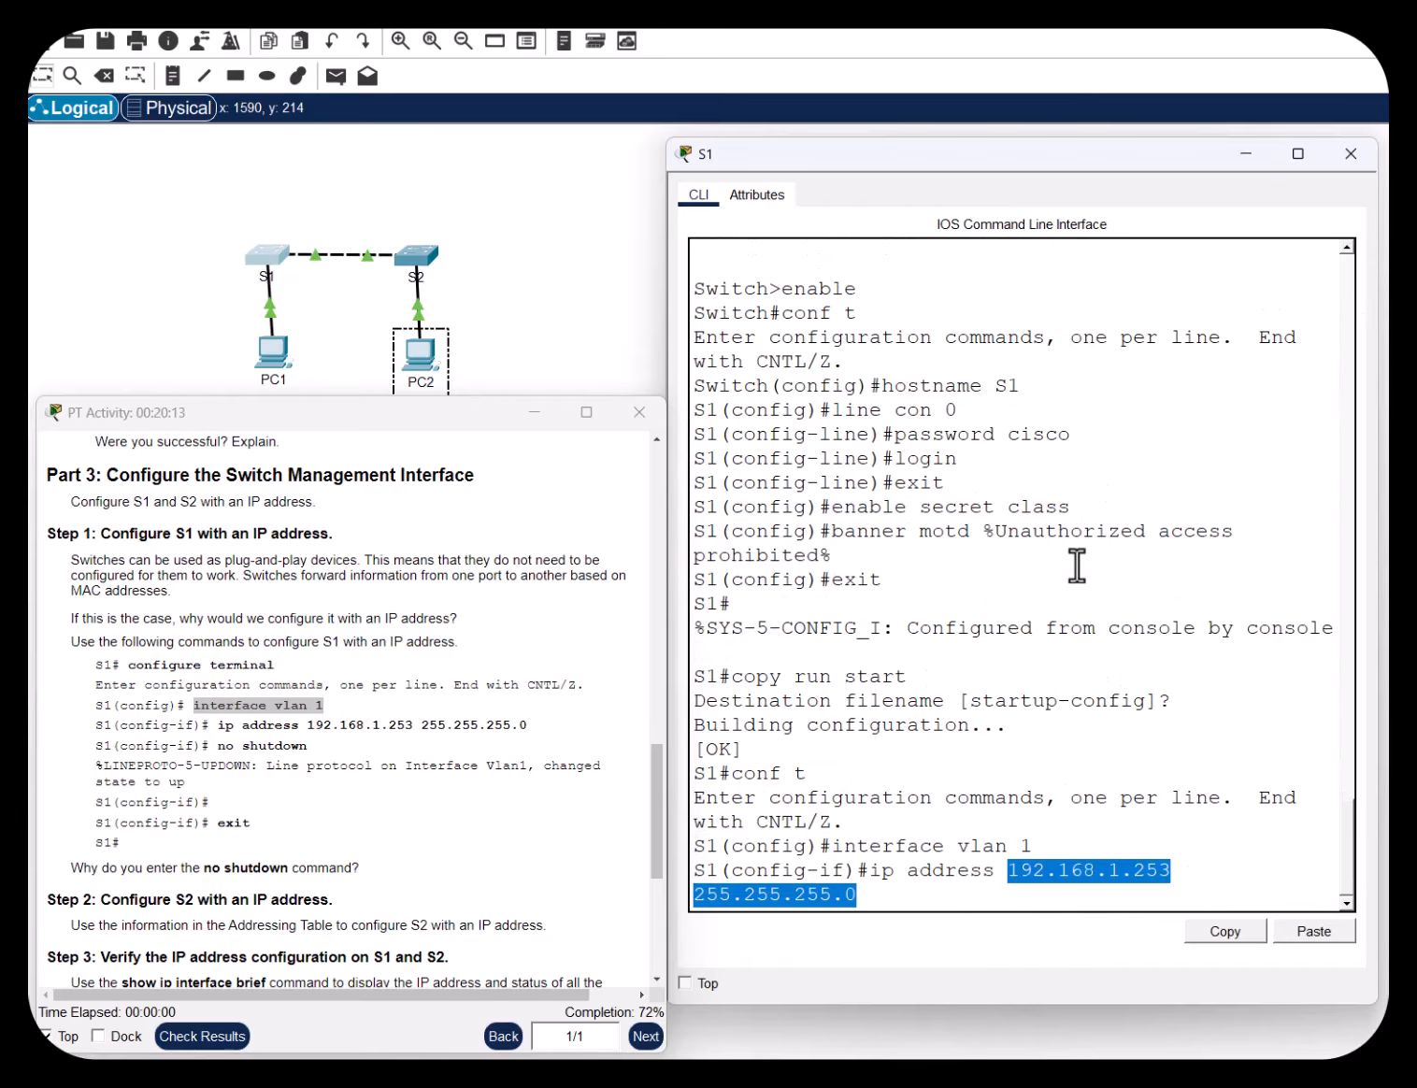
pyautogui.click(912, 896)
# Apply 192.168.1.253 255.255.255.0 to S1's VLAN 1 and run no shut, bringing the line protocol up
pyautogui.press('Return')
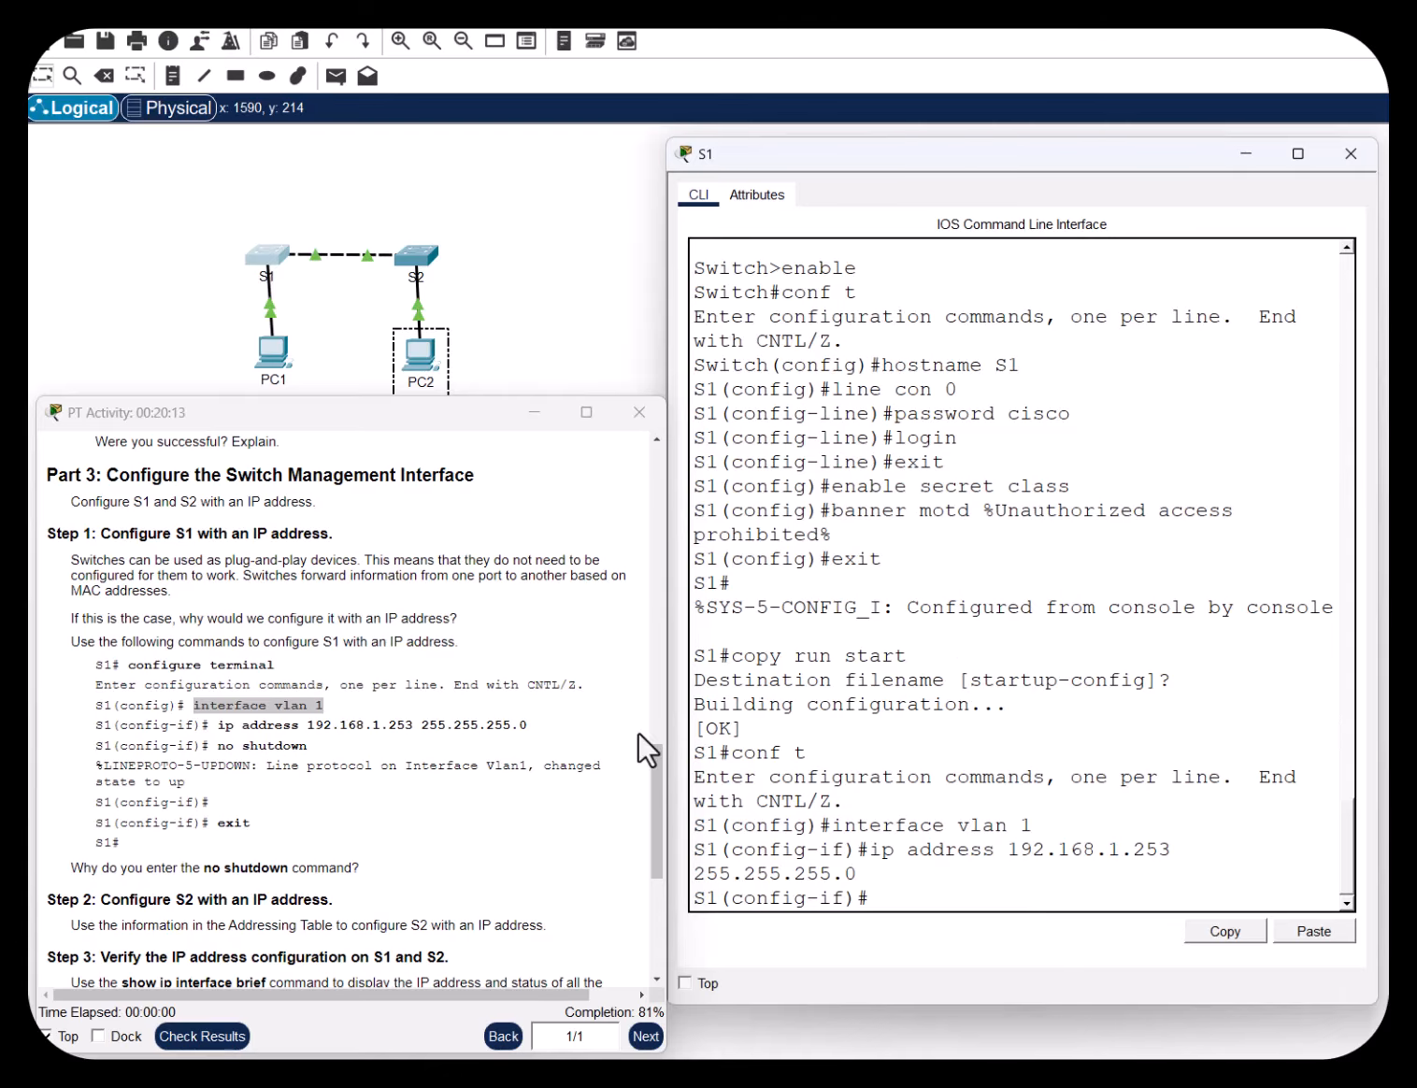
pyautogui.moveTo(210, 725); pyautogui.dragTo(552, 728)
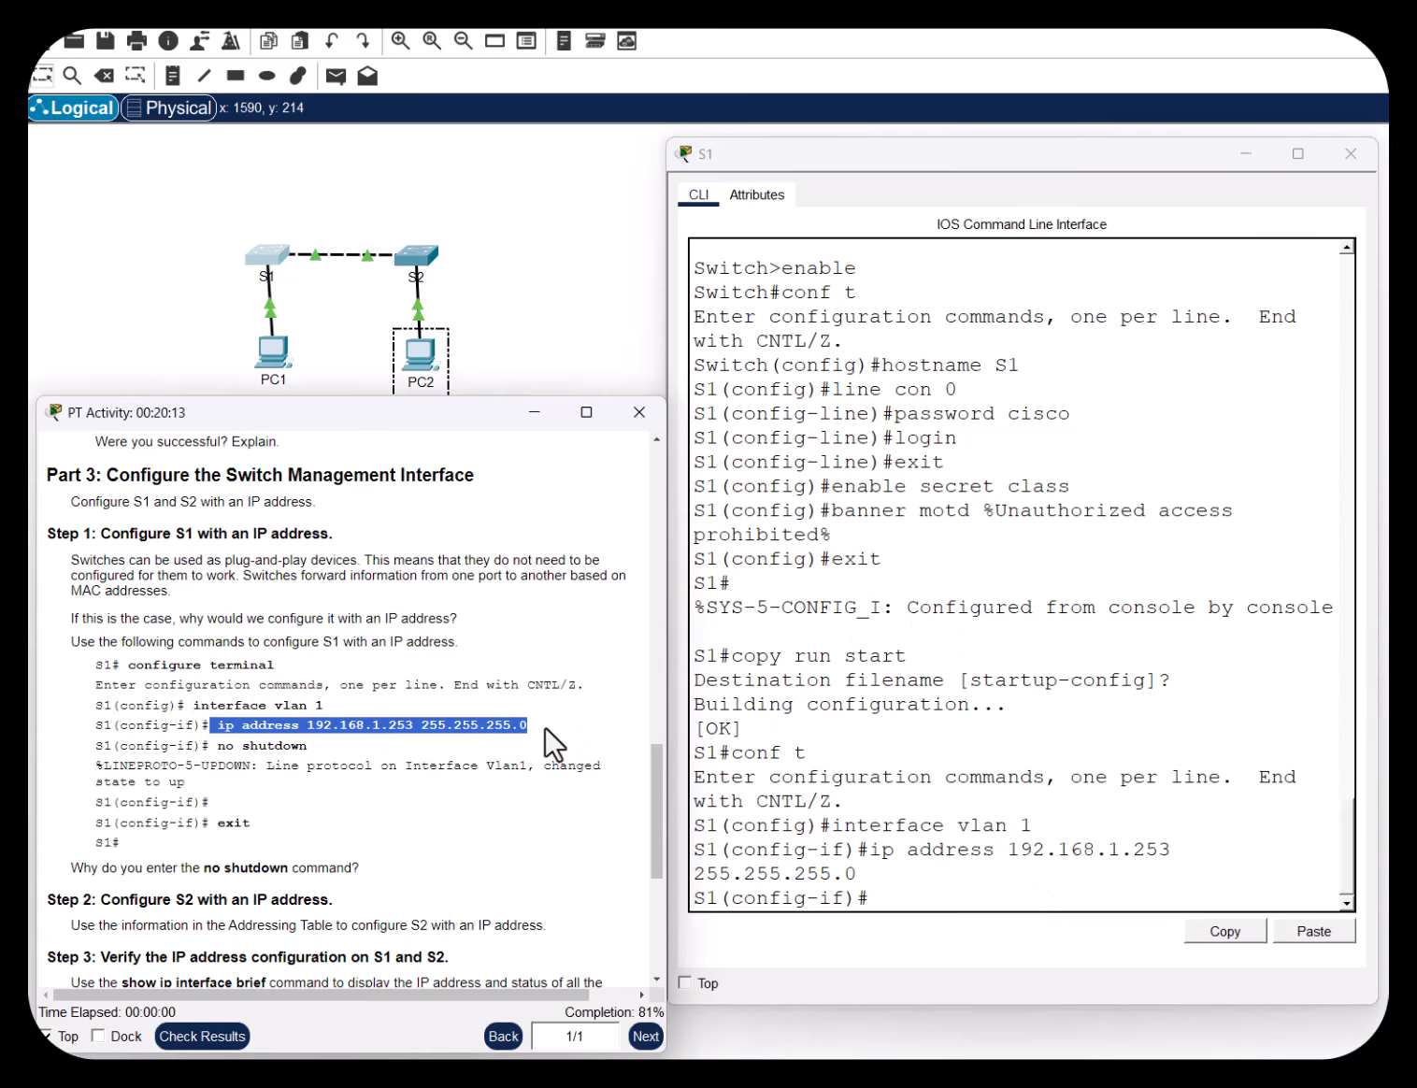
pyautogui.moveTo(216, 746); pyautogui.dragTo(292, 747)
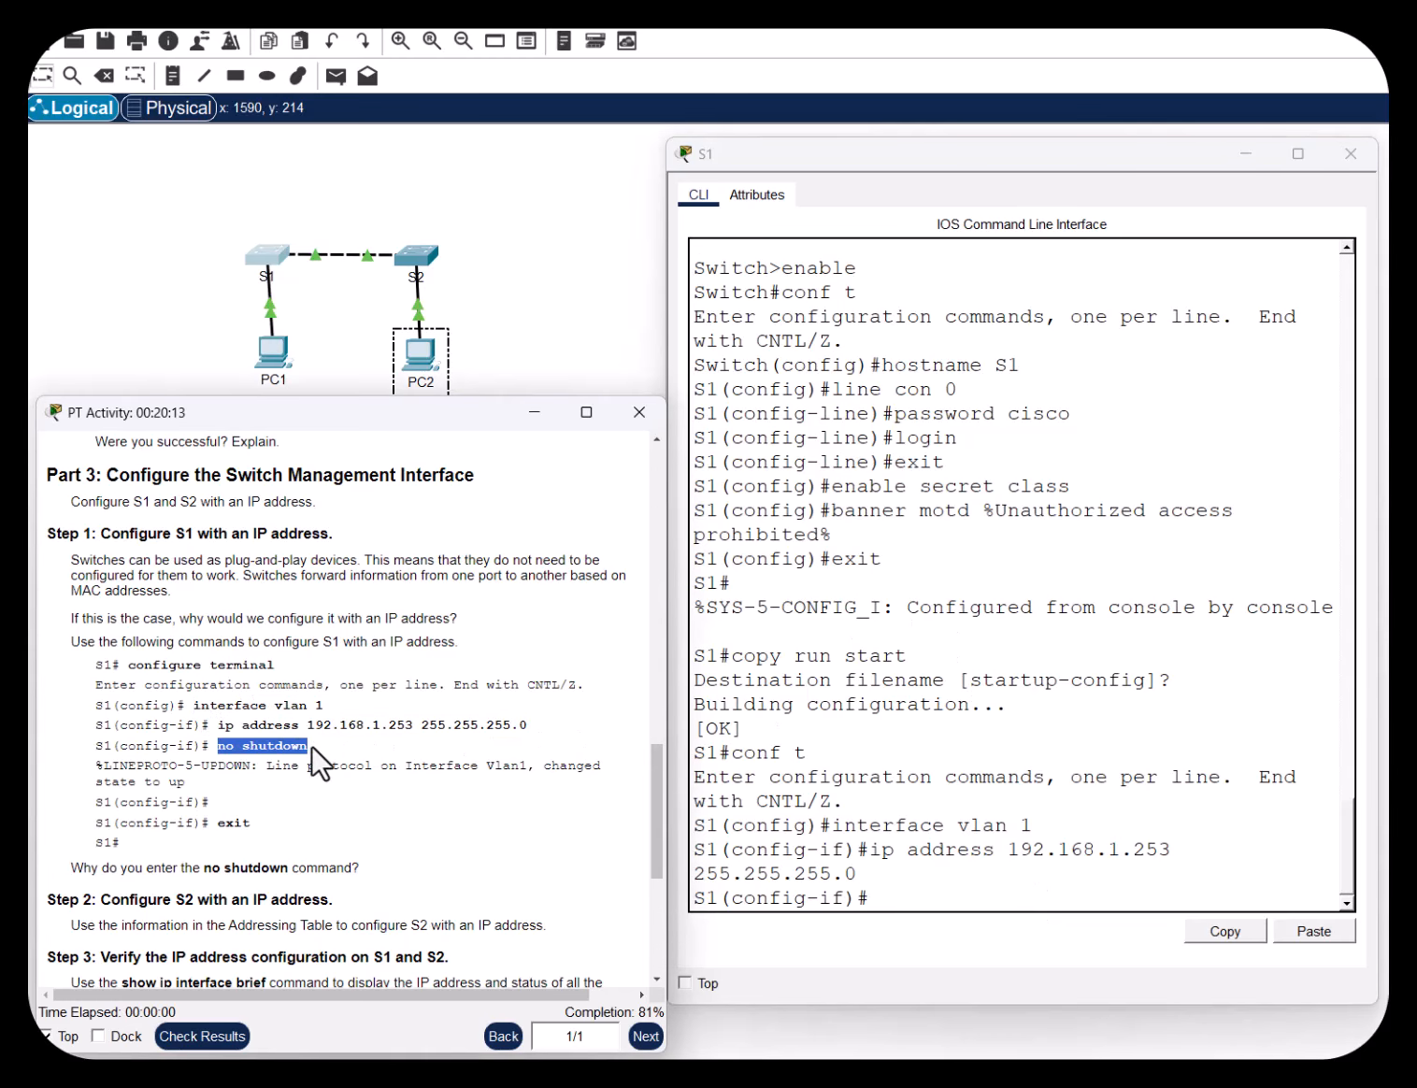
pyautogui.click(920, 896)
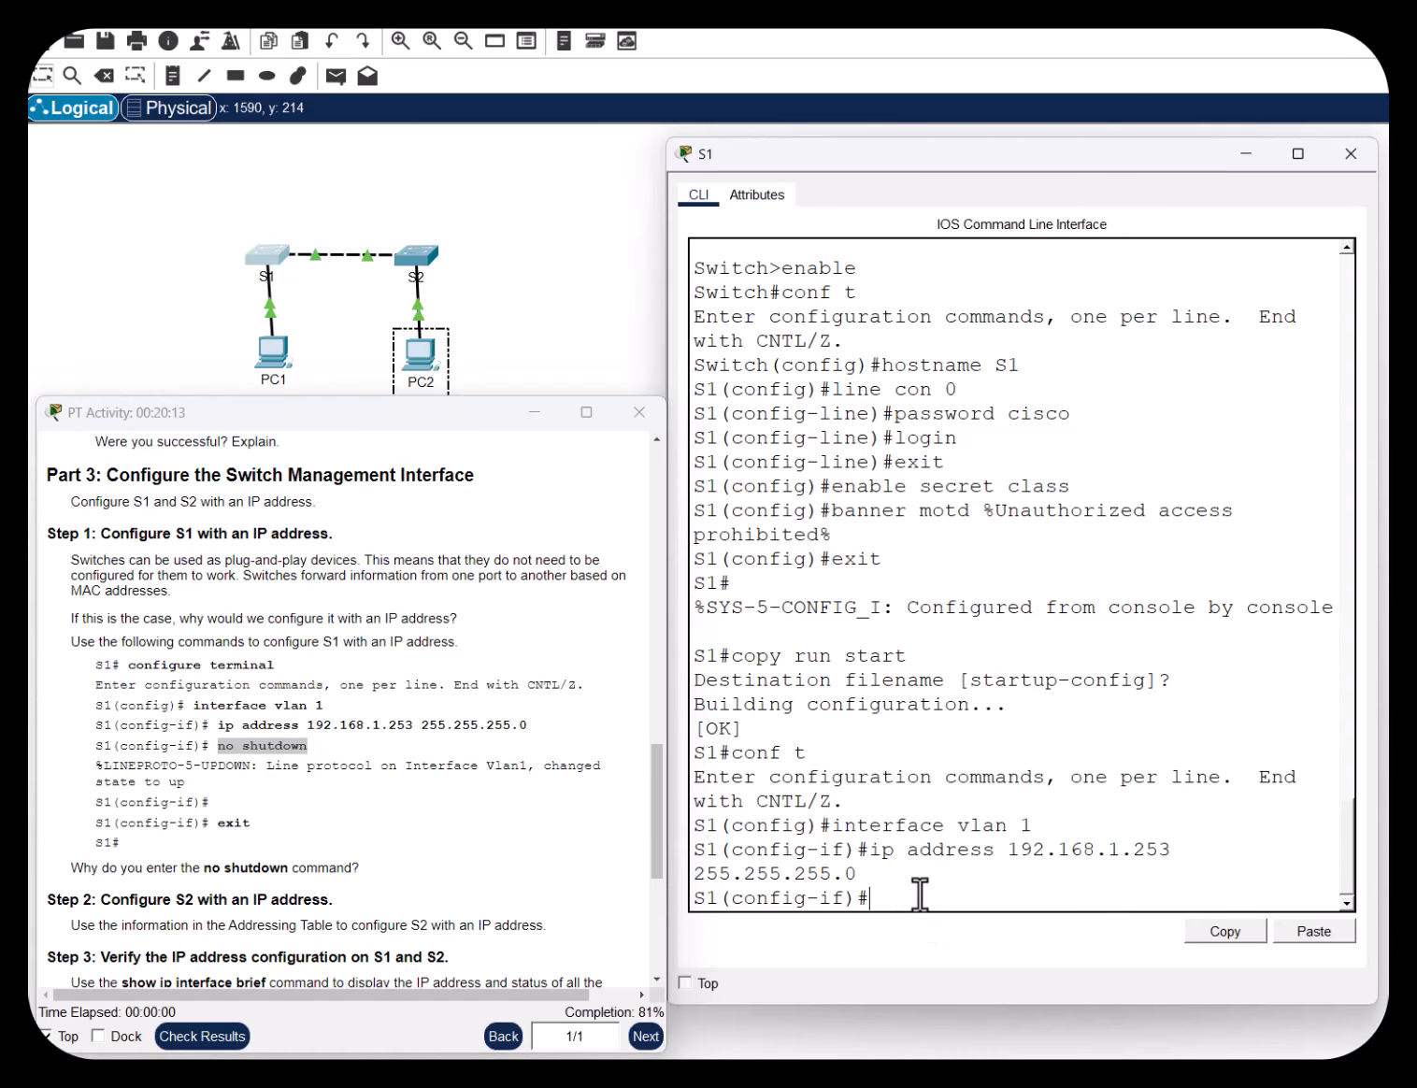
pyautogui.write('no shut')
pyautogui.press('BackSpace')
pyautogui.press('BackSpace')
pyautogui.press('Return')
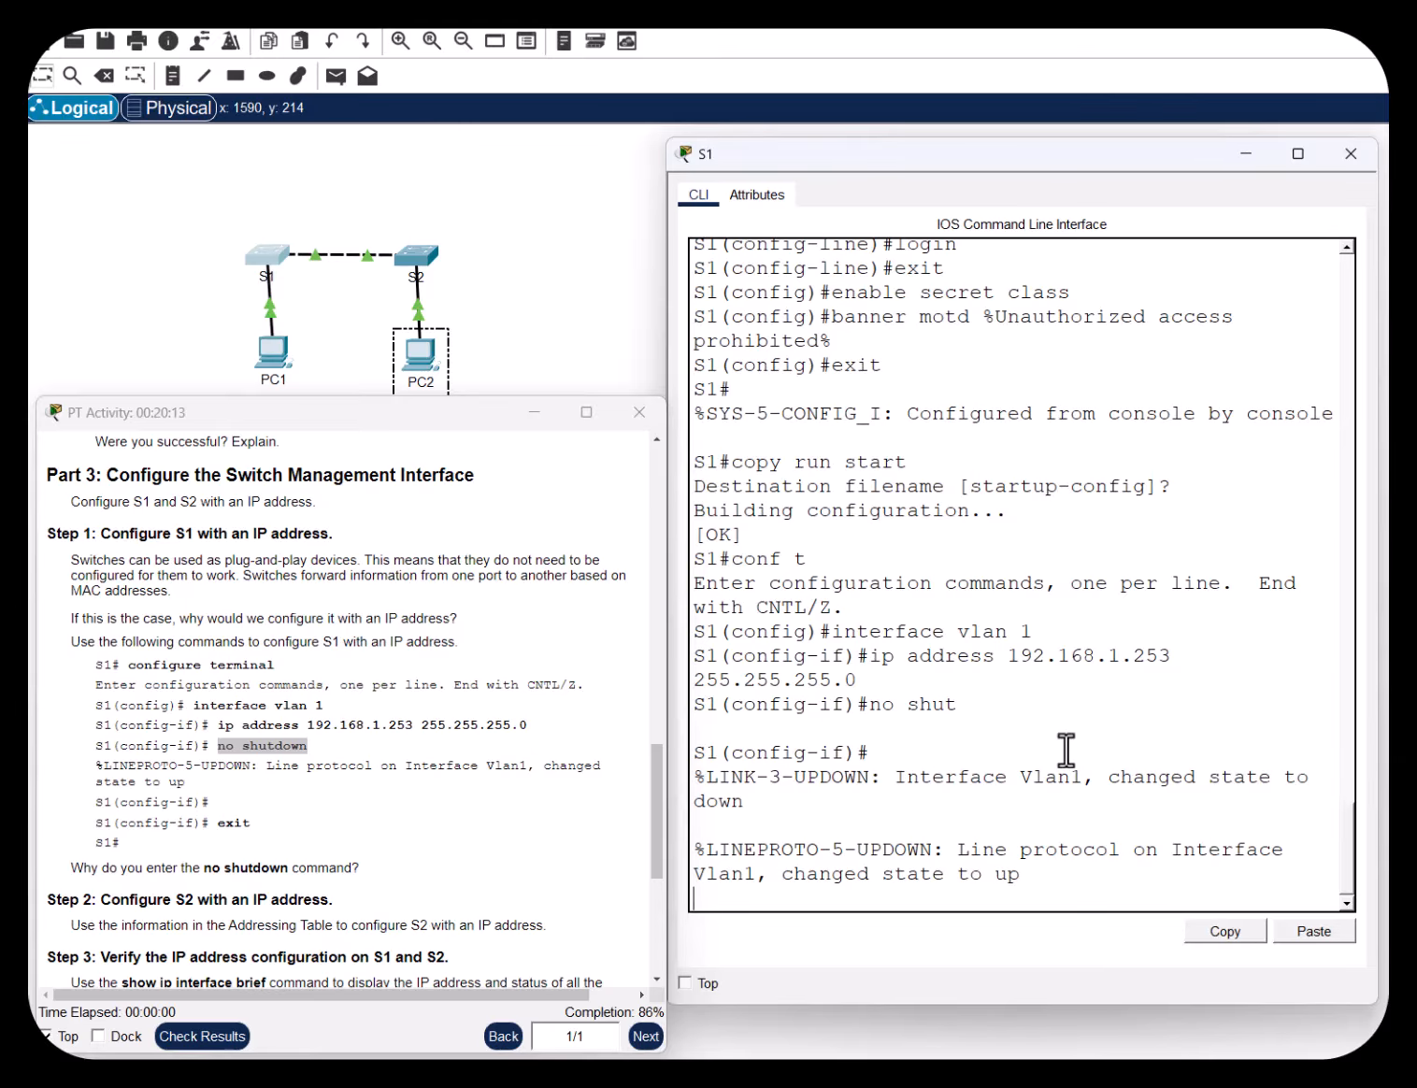
pyautogui.press('Return')
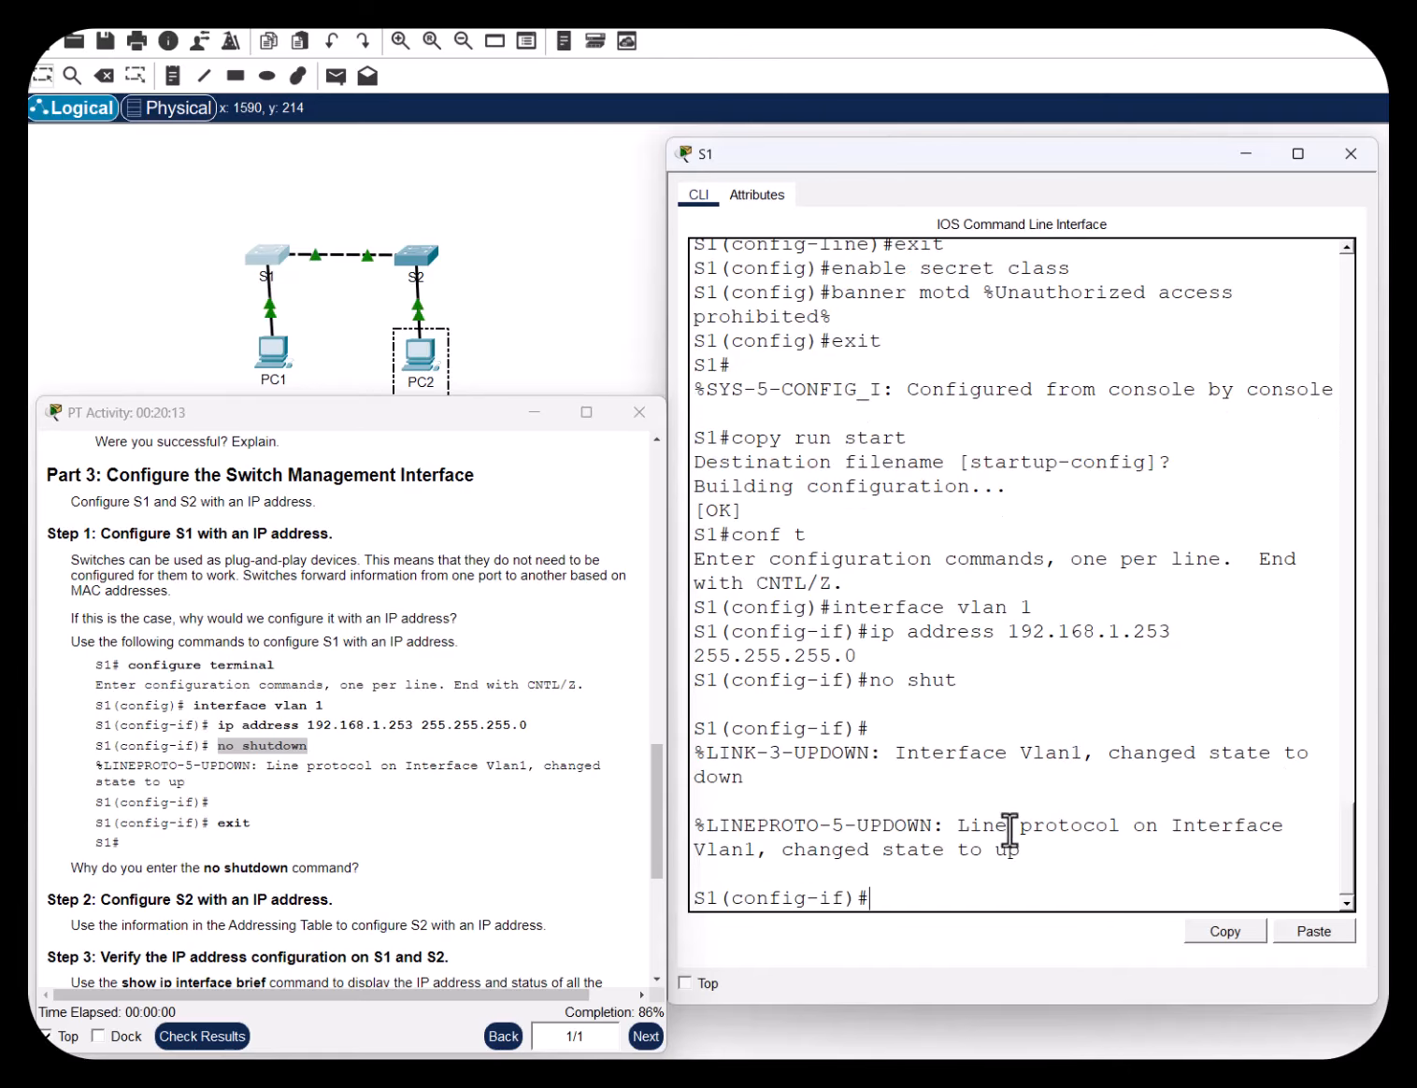
pyautogui.moveTo(820, 849); pyautogui.dragTo(1059, 849)
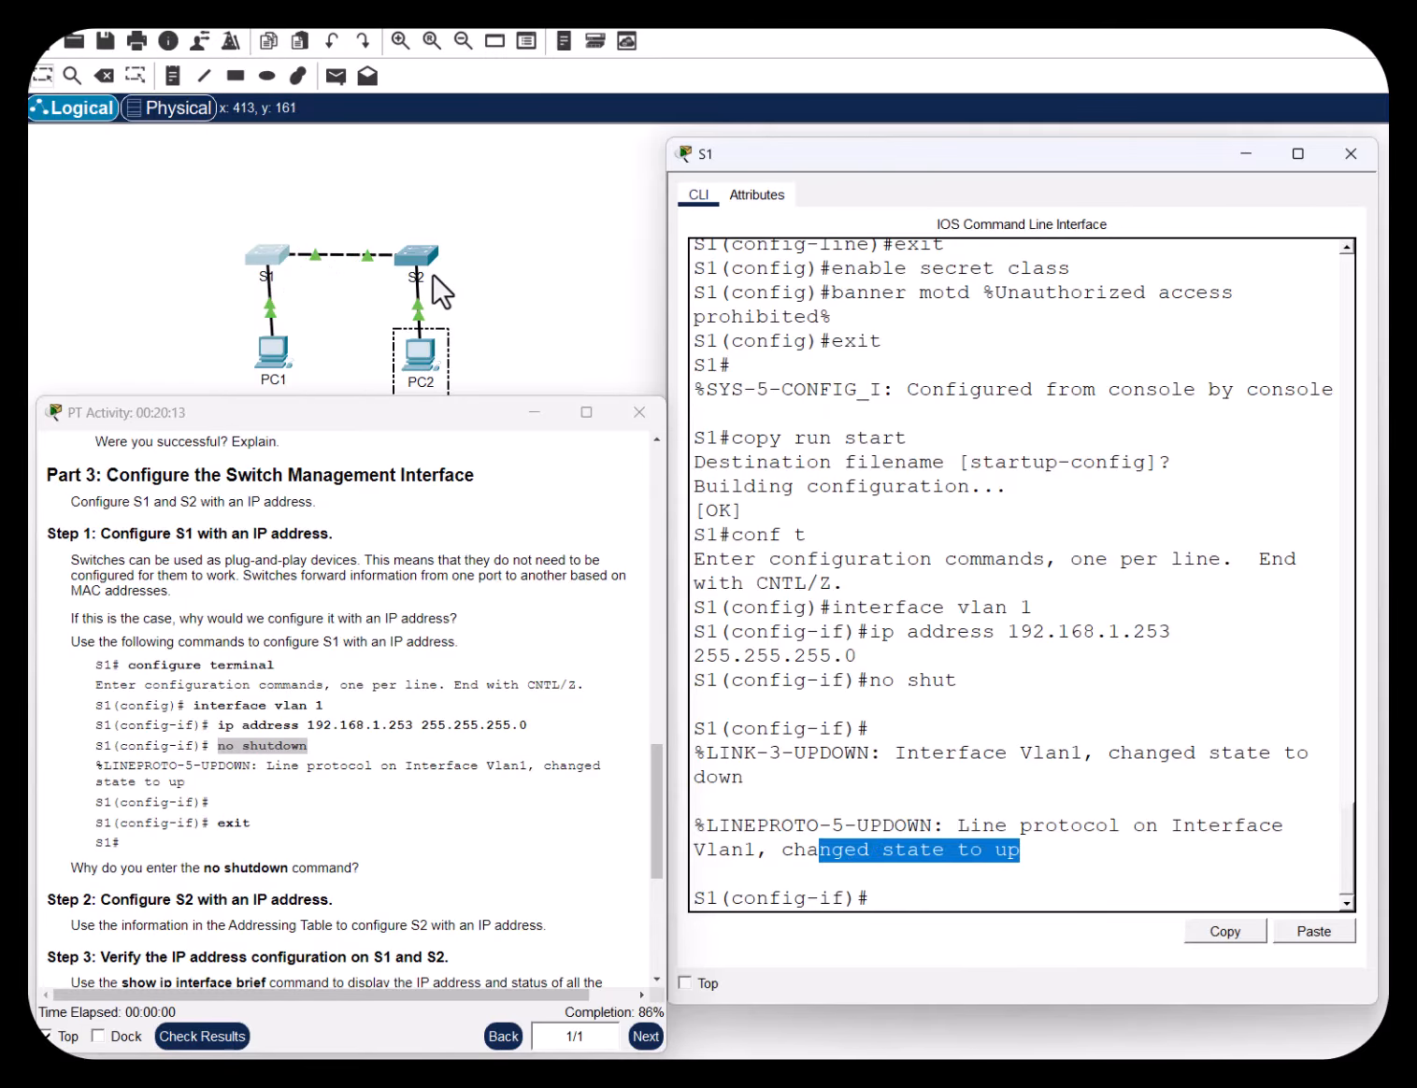
pyautogui.click(892, 903)
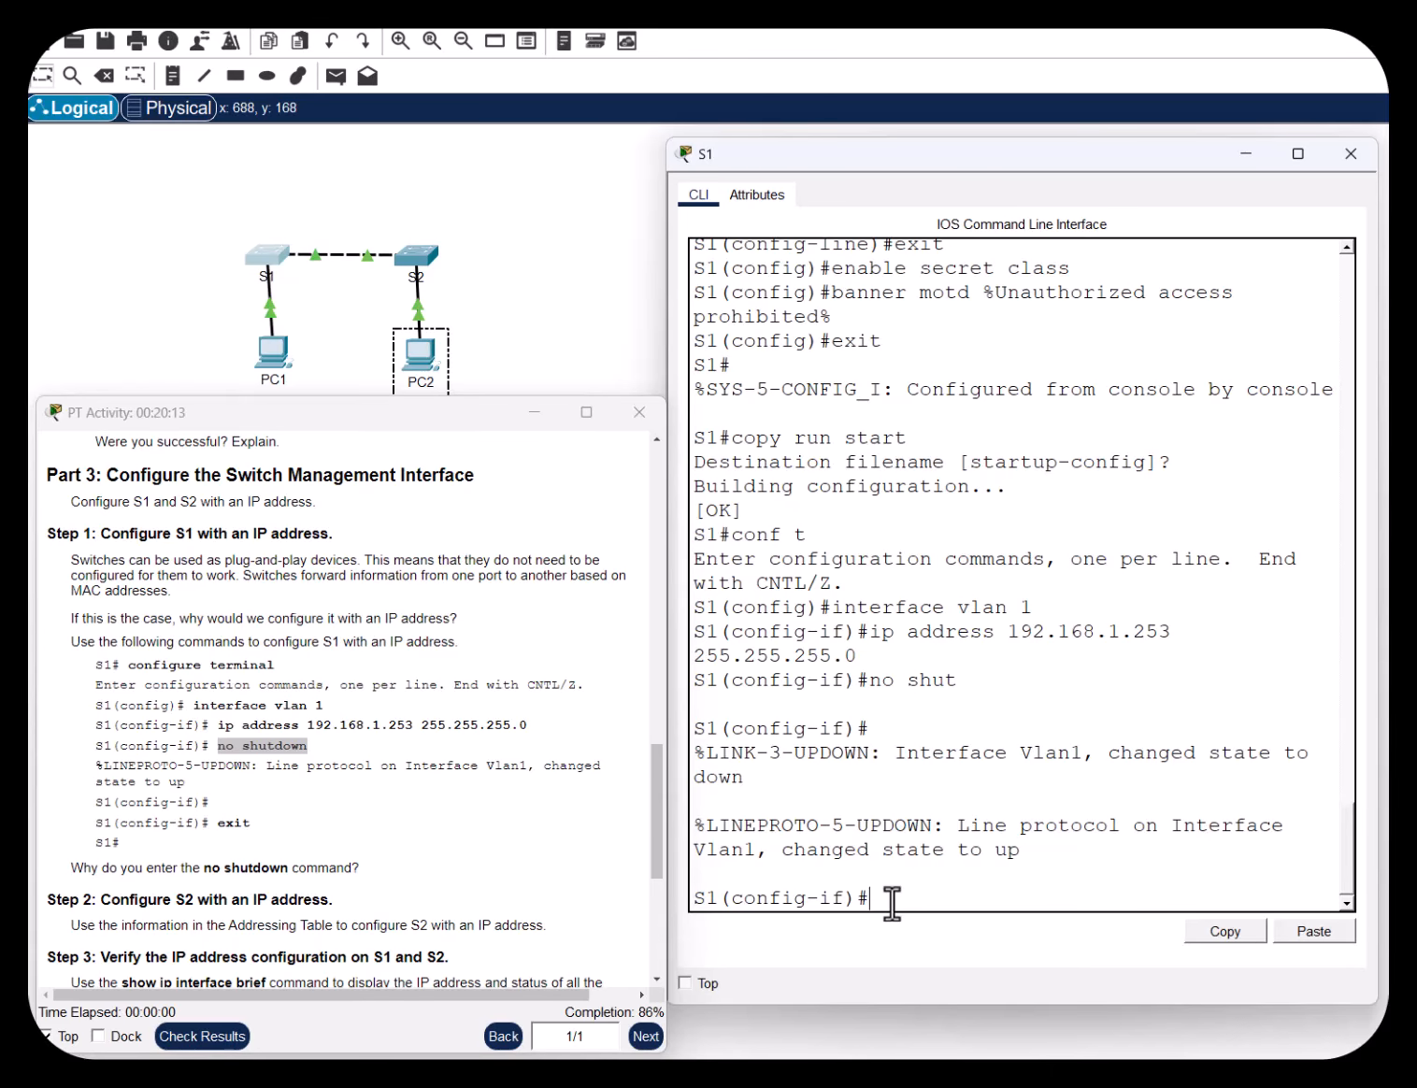
# Page through S1's do show run output, confirming Vlan1 has 192.168.1.253 255.255.255.0
pyautogui.write('do show run')
pyautogui.press('Return')
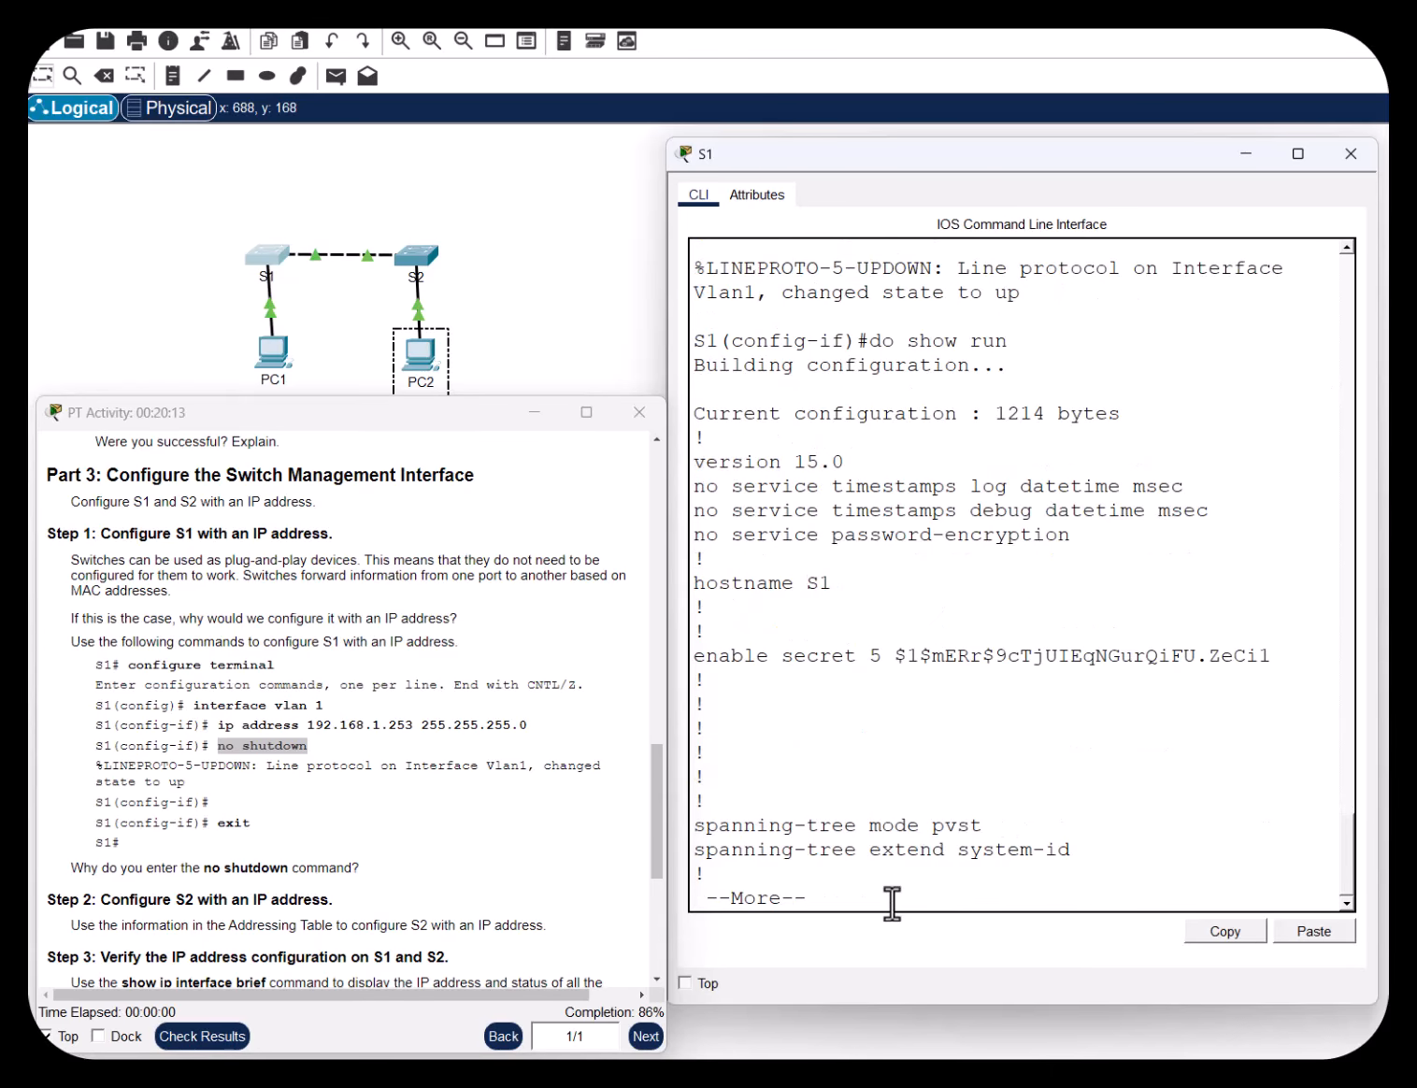
pyautogui.press('Return')
pyautogui.press('Return')
pyautogui.press('Return')
pyautogui.press('Return')
pyautogui.press('Return')
pyautogui.press('Return')
pyautogui.press('Return')
pyautogui.press('Return')
pyautogui.press('Return')
pyautogui.press('Return')
pyautogui.press('Return')
pyautogui.press('Return')
pyautogui.press('Return')
pyautogui.press('Return')
pyautogui.press('Return')
pyautogui.press('Return')
pyautogui.press('Return')
pyautogui.press('Return')
pyautogui.press('Return')
pyautogui.press('Return')
pyautogui.press('Return')
pyautogui.press('Return')
pyautogui.press('Return')
pyautogui.press('Return')
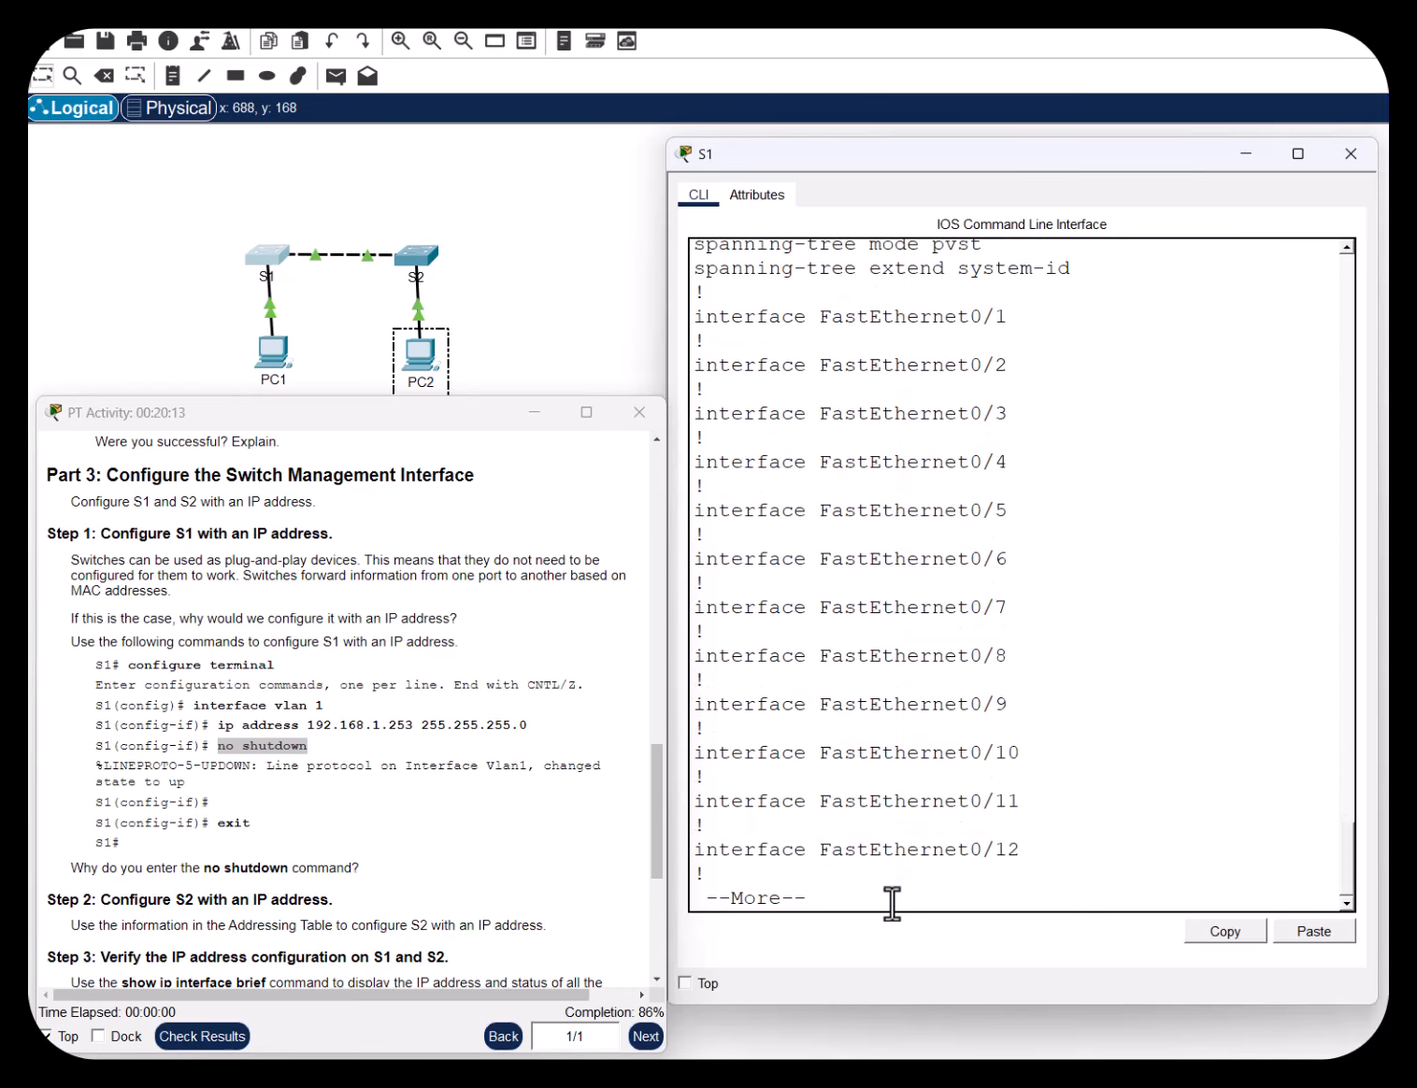
pyautogui.press('Return')
pyautogui.moveTo(1031, 516); pyautogui.dragTo(711, 536)
pyautogui.scroll(-1, 1048, 587)
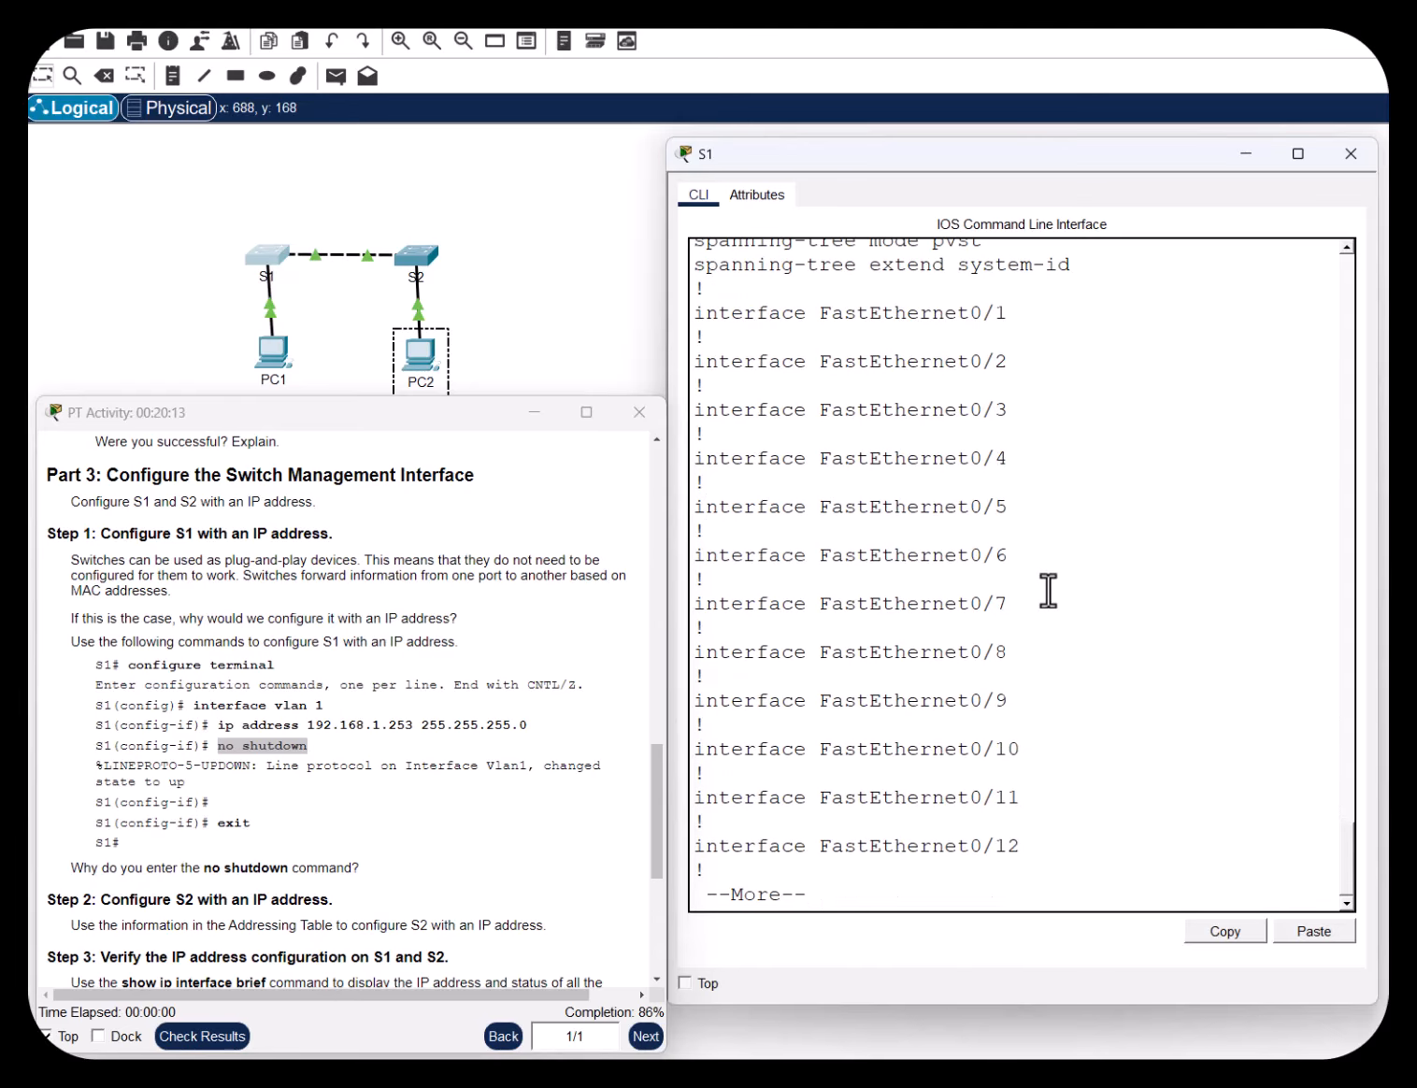
pyautogui.press('Return')
pyautogui.press('Return')
pyautogui.press('Return')
pyautogui.press('Return')
pyautogui.press('Return')
pyautogui.press('Return')
pyautogui.press('Return')
pyautogui.press('Return')
pyautogui.press('Return')
pyautogui.press('Return')
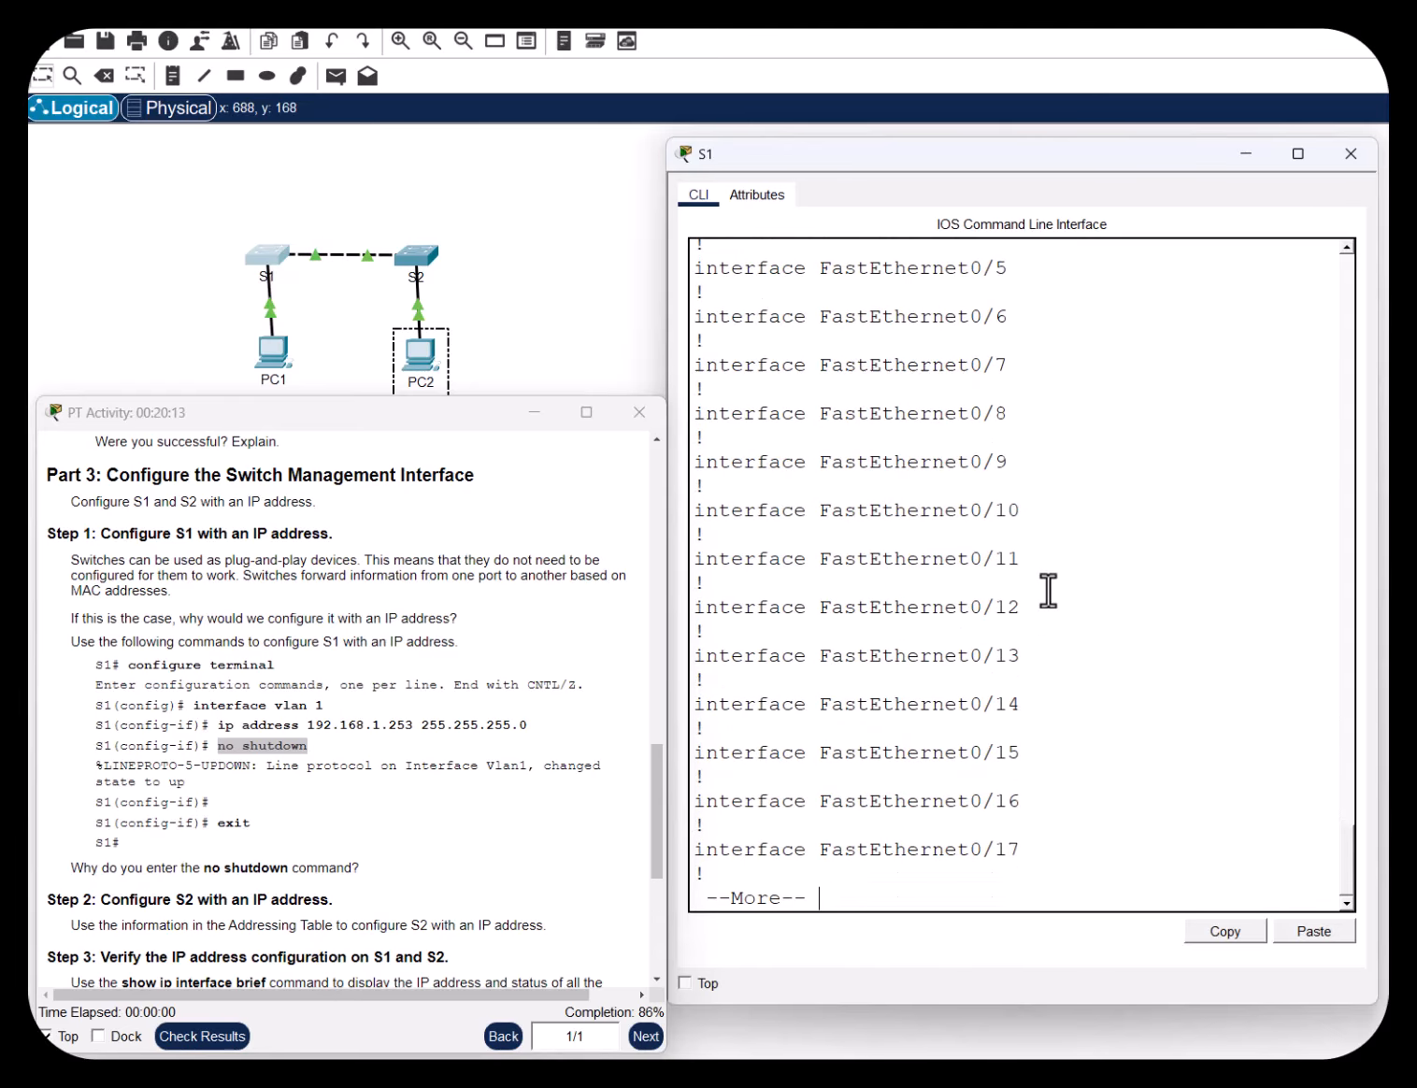
pyautogui.press('Return')
pyautogui.press('Return')
pyautogui.press('Return')
pyautogui.press('Return')
pyautogui.press('Return')
pyautogui.press('Return')
pyautogui.press('Return')
pyautogui.press('Return')
pyautogui.press('Return')
pyautogui.press('Return')
pyautogui.press('Return')
pyautogui.press('Return')
pyautogui.press('Return')
pyautogui.press('Return')
pyautogui.press('Return')
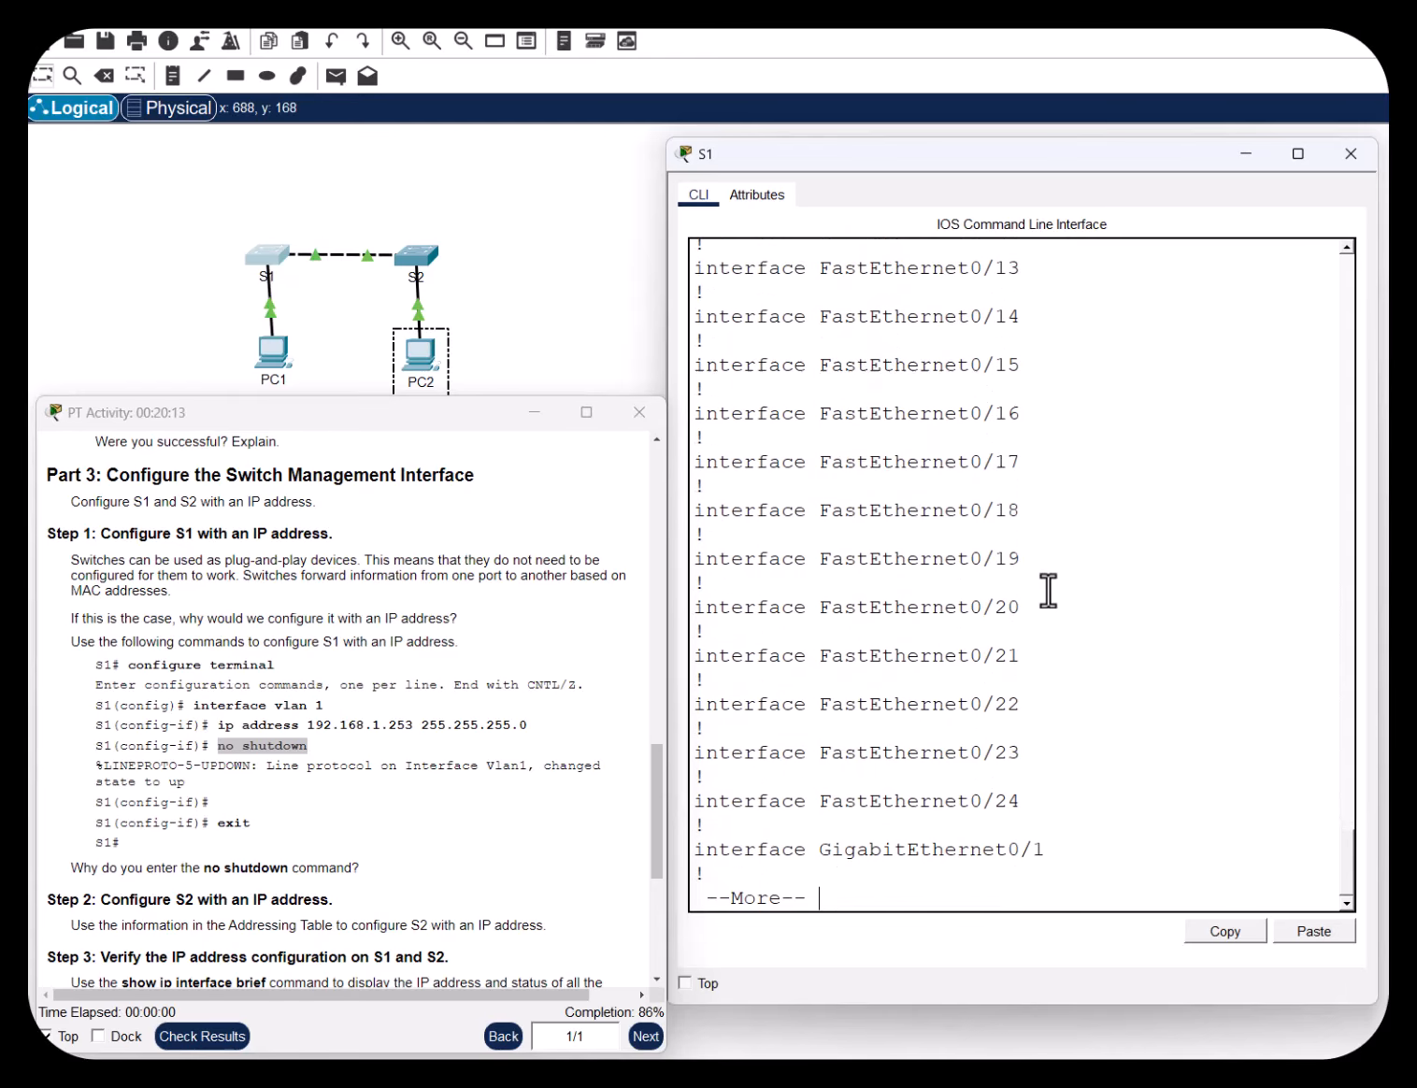
pyautogui.press('Return')
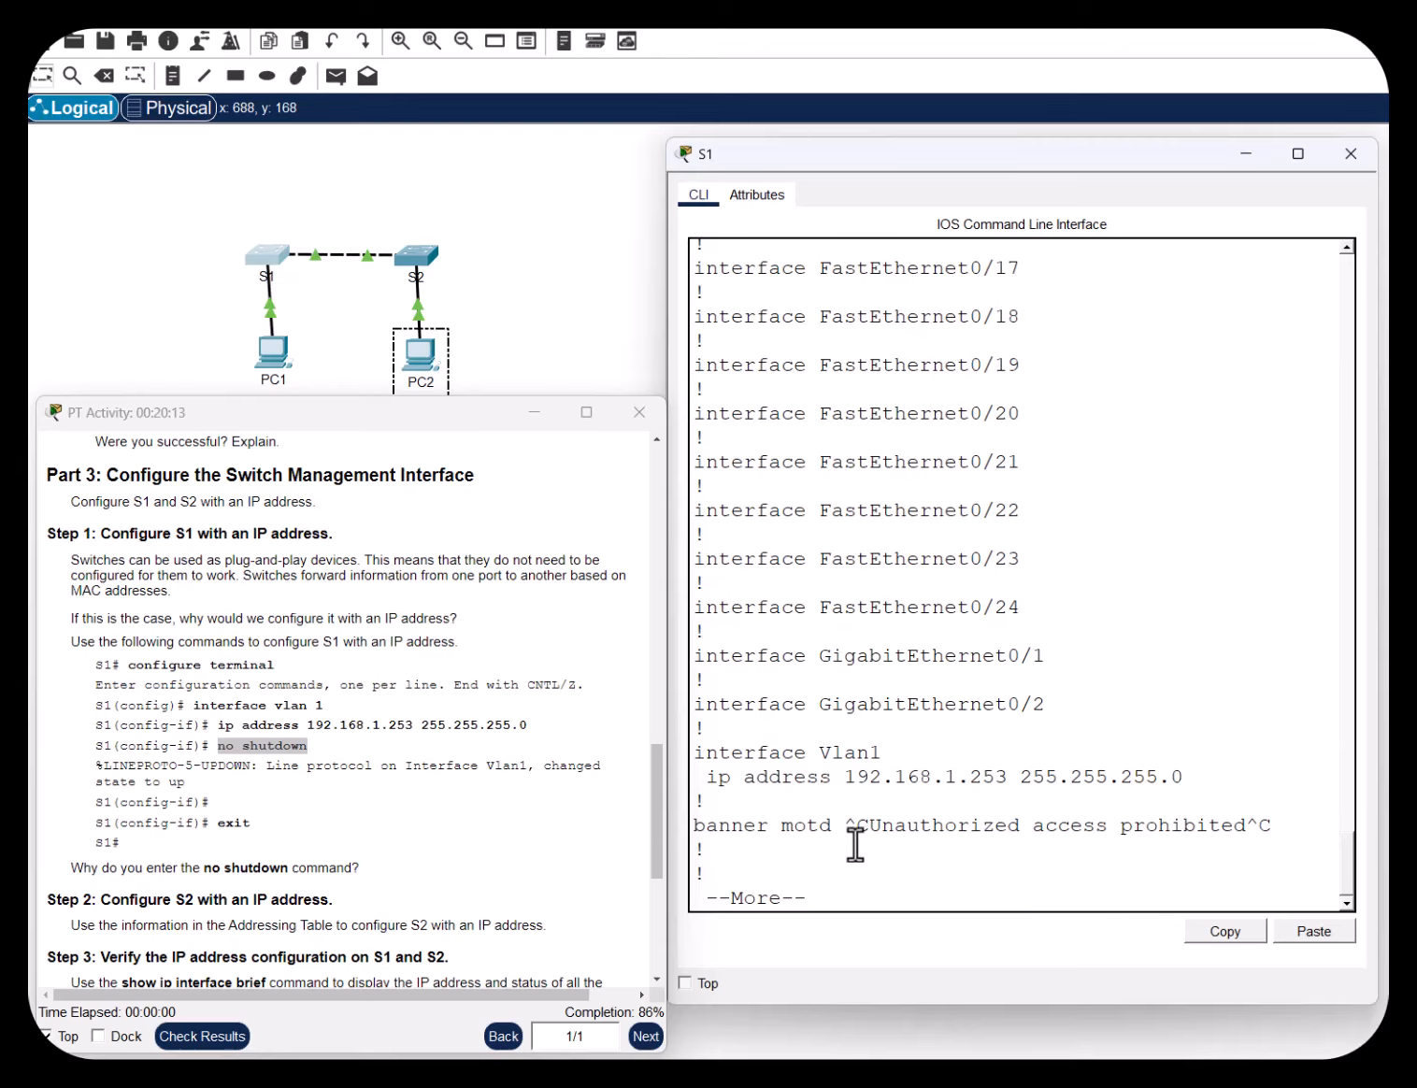
pyautogui.press('Return')
pyautogui.press('Return')
pyautogui.press('Return')
pyautogui.press('Return')
pyautogui.press('Return')
pyautogui.press('Return')
pyautogui.press('Return')
pyautogui.press('Return')
pyautogui.press('Return')
pyautogui.press('Return')
pyautogui.press('Return')
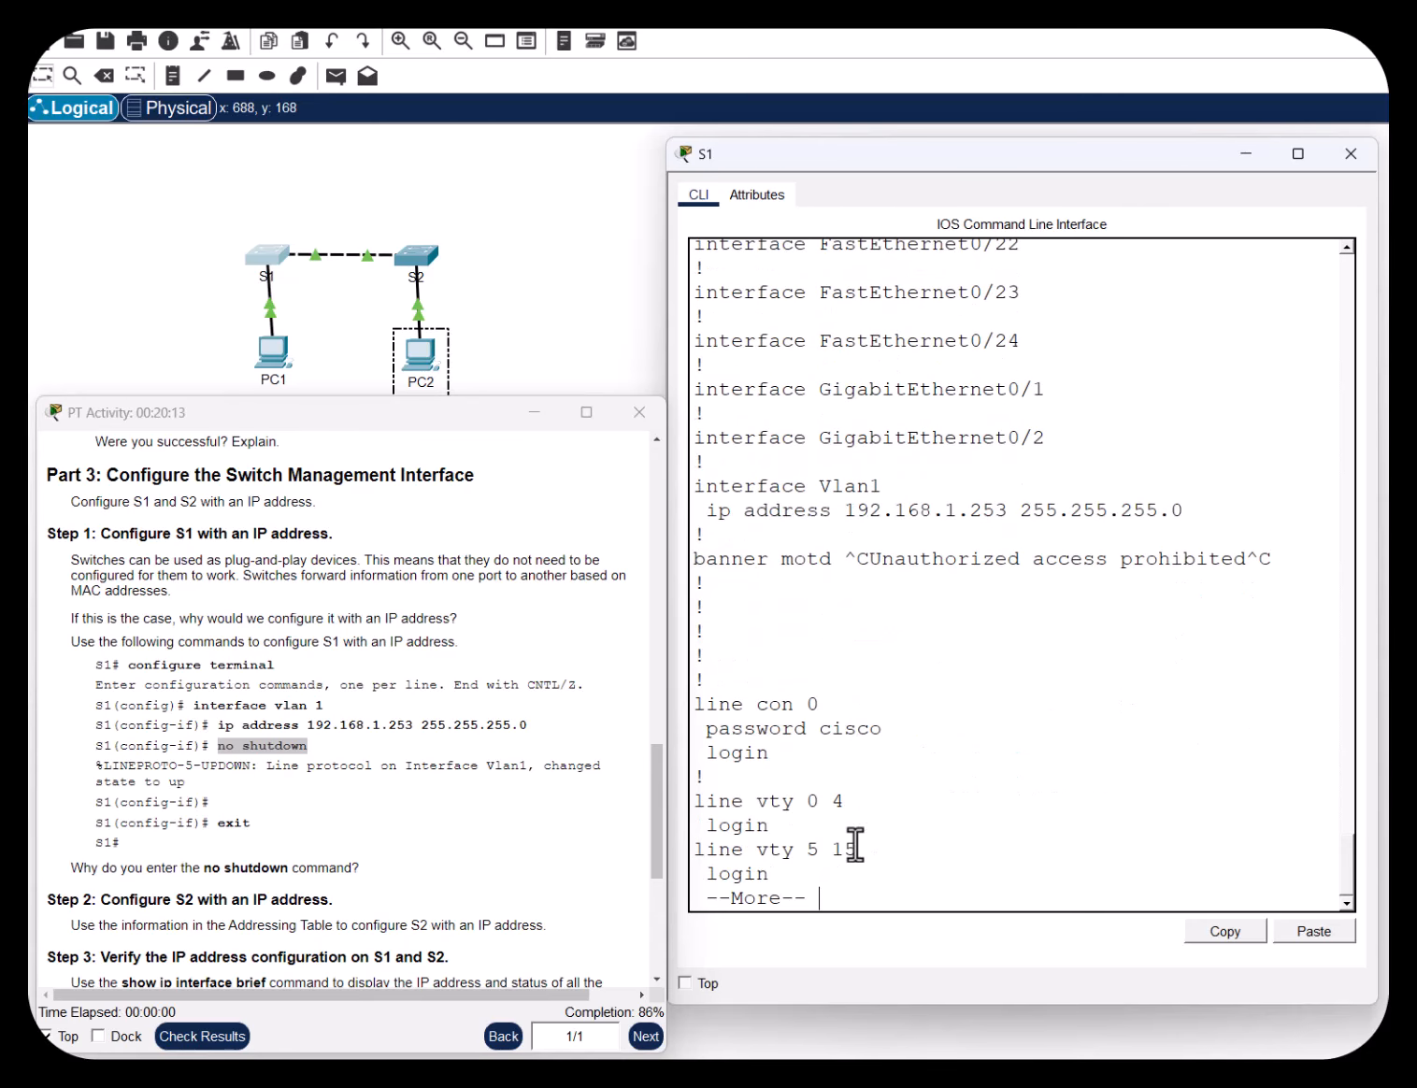
pyautogui.press('Return')
pyautogui.press('Return')
pyautogui.press('Return')
pyautogui.press('Return')
pyautogui.press('Return')
pyautogui.press('Return')
pyautogui.press('Return')
pyautogui.press('Return')
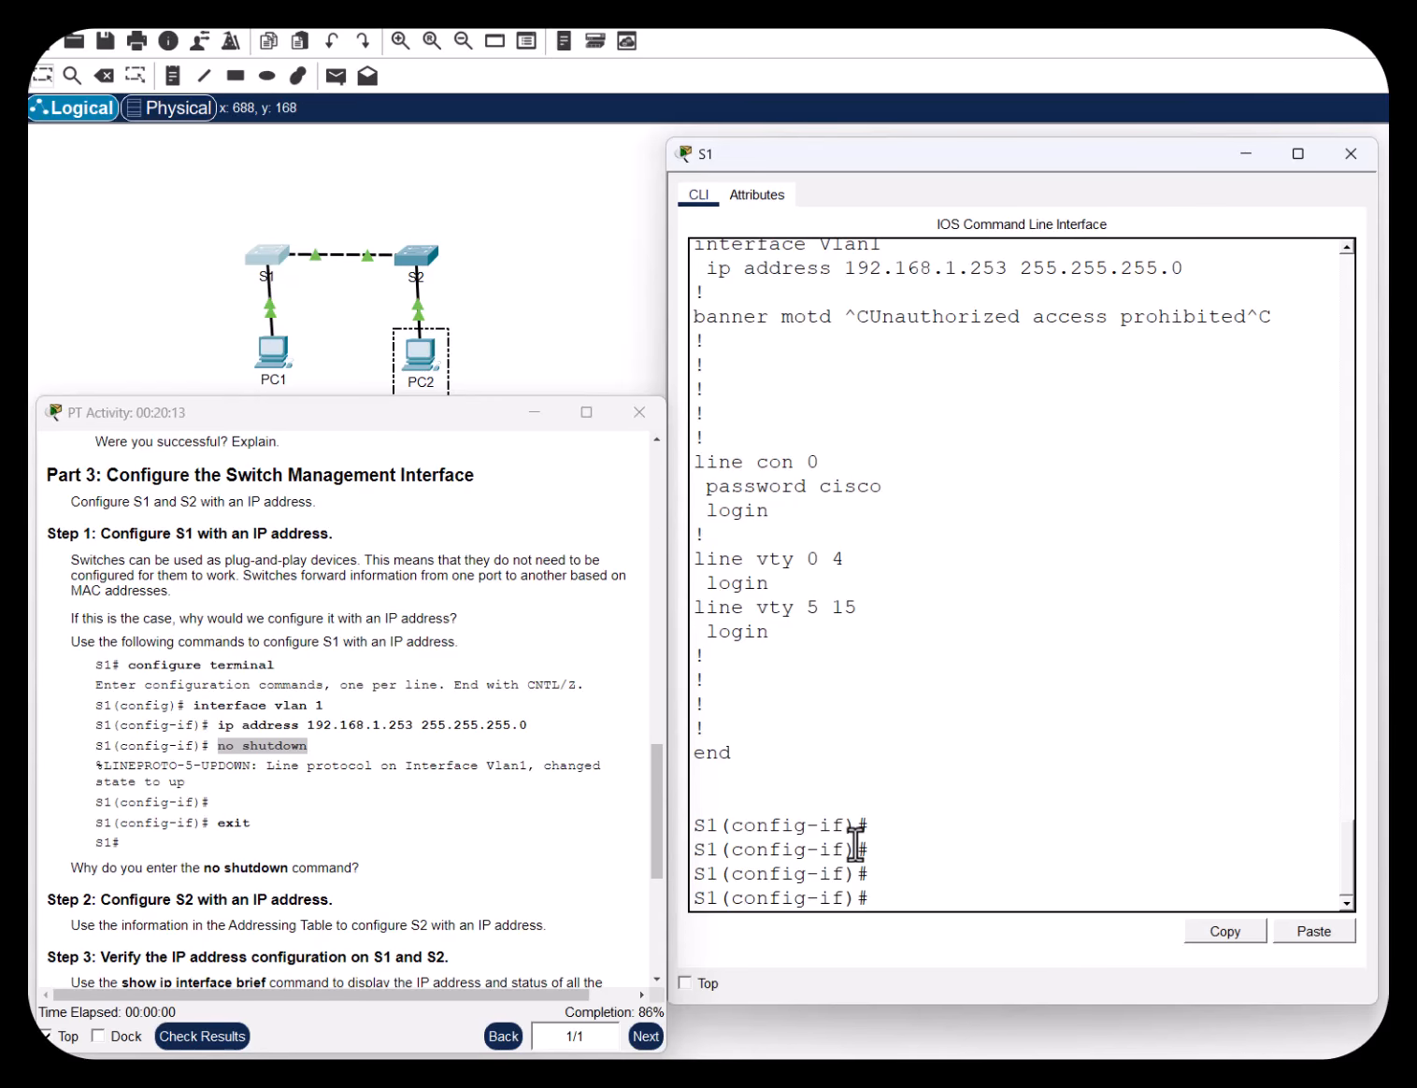
# Shut down S1's VLAN 1 interface and confirm the shutdown entry in the running config
pyautogui.press('BackSpace')
pyautogui.press('BackSpace')
pyautogui.press('BackSpace')
pyautogui.write('utdown')
pyautogui.press('Return')
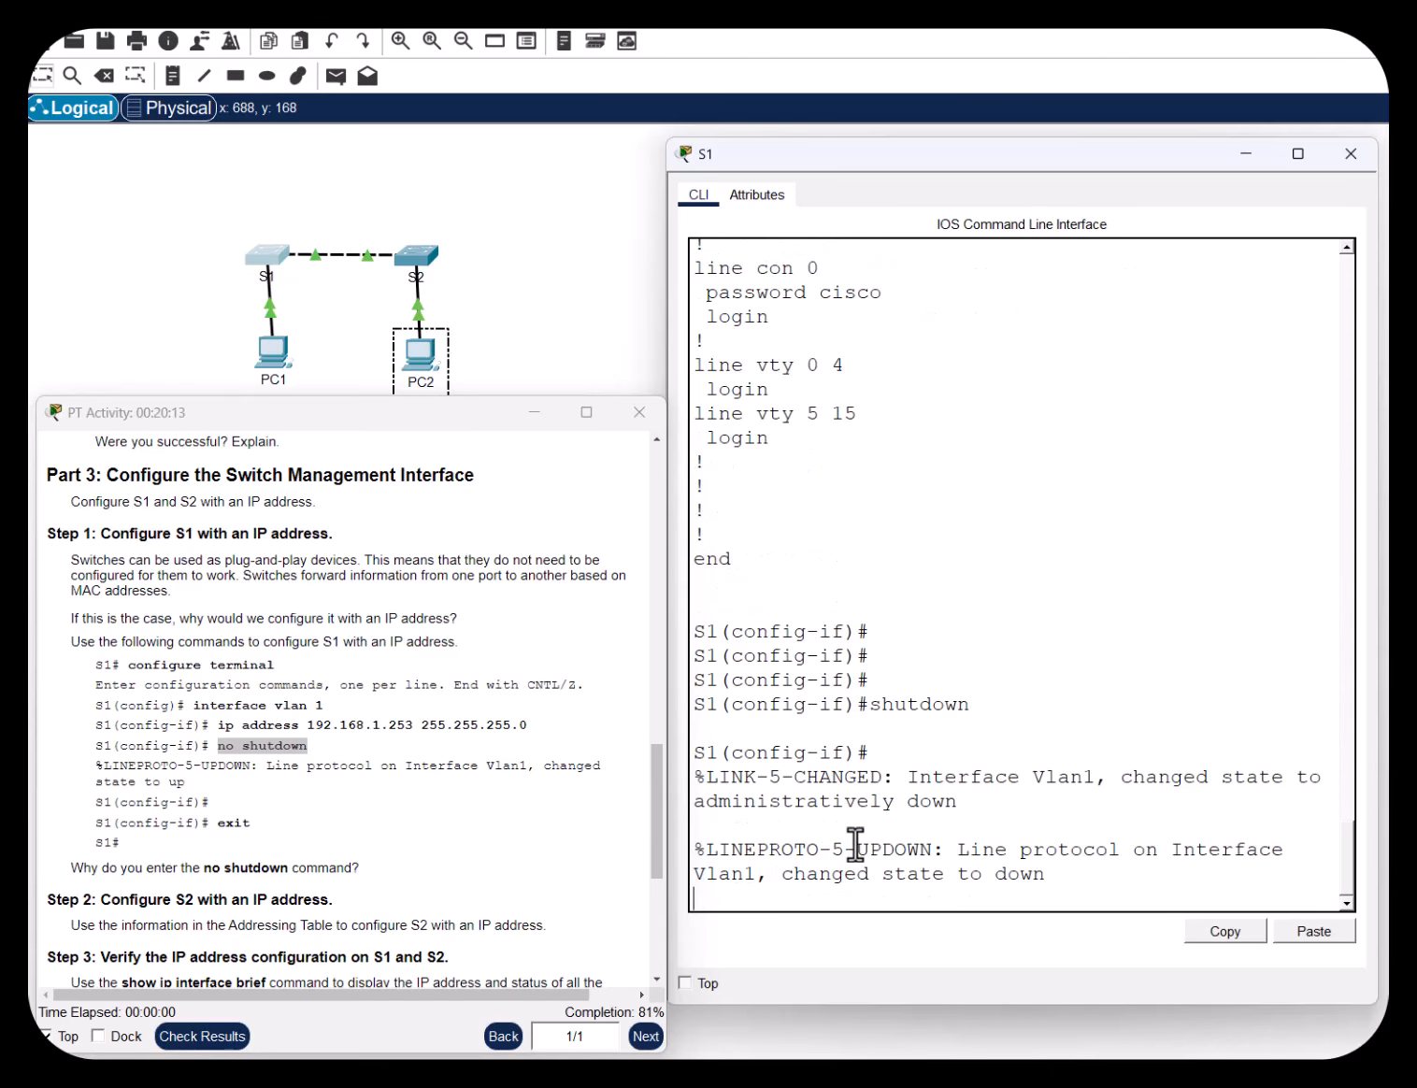
pyautogui.press('Return')
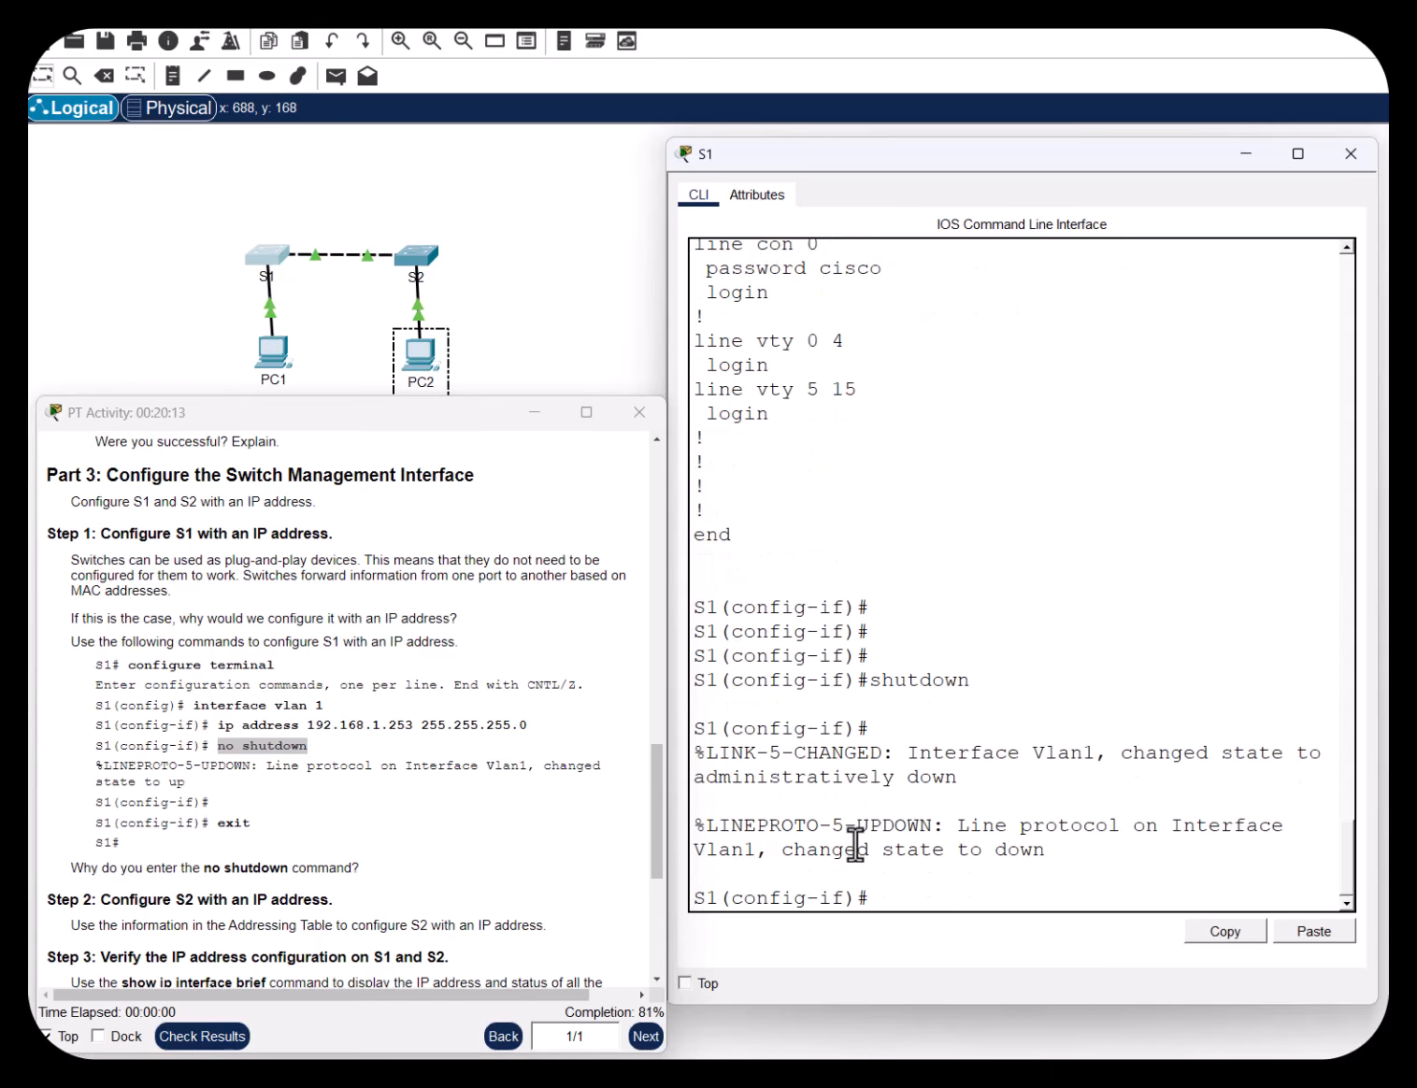
pyautogui.write('do show run')
pyautogui.press('Return')
pyautogui.press('Return')
pyautogui.press('Return')
pyautogui.press('Return')
pyautogui.press('Return')
pyautogui.press('Return')
pyautogui.press('Return')
pyautogui.press('Return')
pyautogui.press('Return')
pyautogui.press('Return')
pyautogui.press('Return')
pyautogui.press('Return')
pyautogui.press('Return')
pyautogui.press('Return')
pyautogui.press('Return')
pyautogui.press('Return')
pyautogui.press('Return')
pyautogui.press('Return')
pyautogui.press('Return')
pyautogui.press('Return')
pyautogui.press('Return')
pyautogui.press('Return')
pyautogui.press('Return')
pyautogui.press('Return')
pyautogui.press('Return')
pyautogui.press('Return')
pyautogui.press('Return')
pyautogui.press('Return')
pyautogui.press('Return')
pyautogui.press('Return')
pyautogui.press('Return')
pyautogui.press('Return')
pyautogui.press('Return')
pyautogui.press('Return')
pyautogui.press('Return')
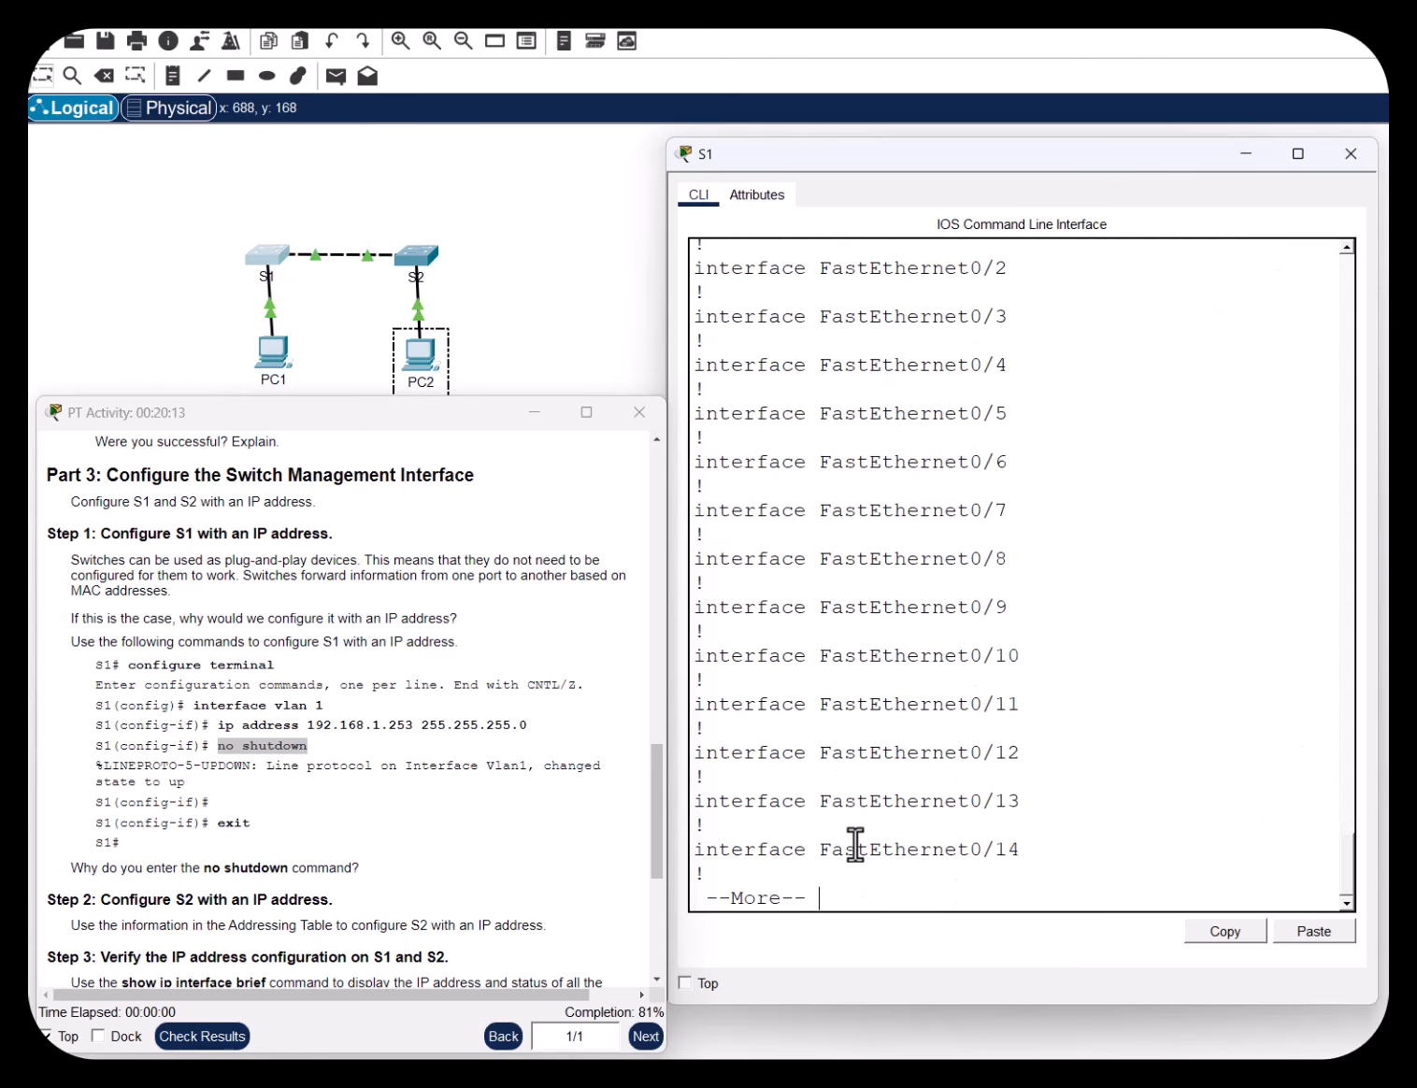
pyautogui.moveTo(695, 608); pyautogui.dragTo(846, 606)
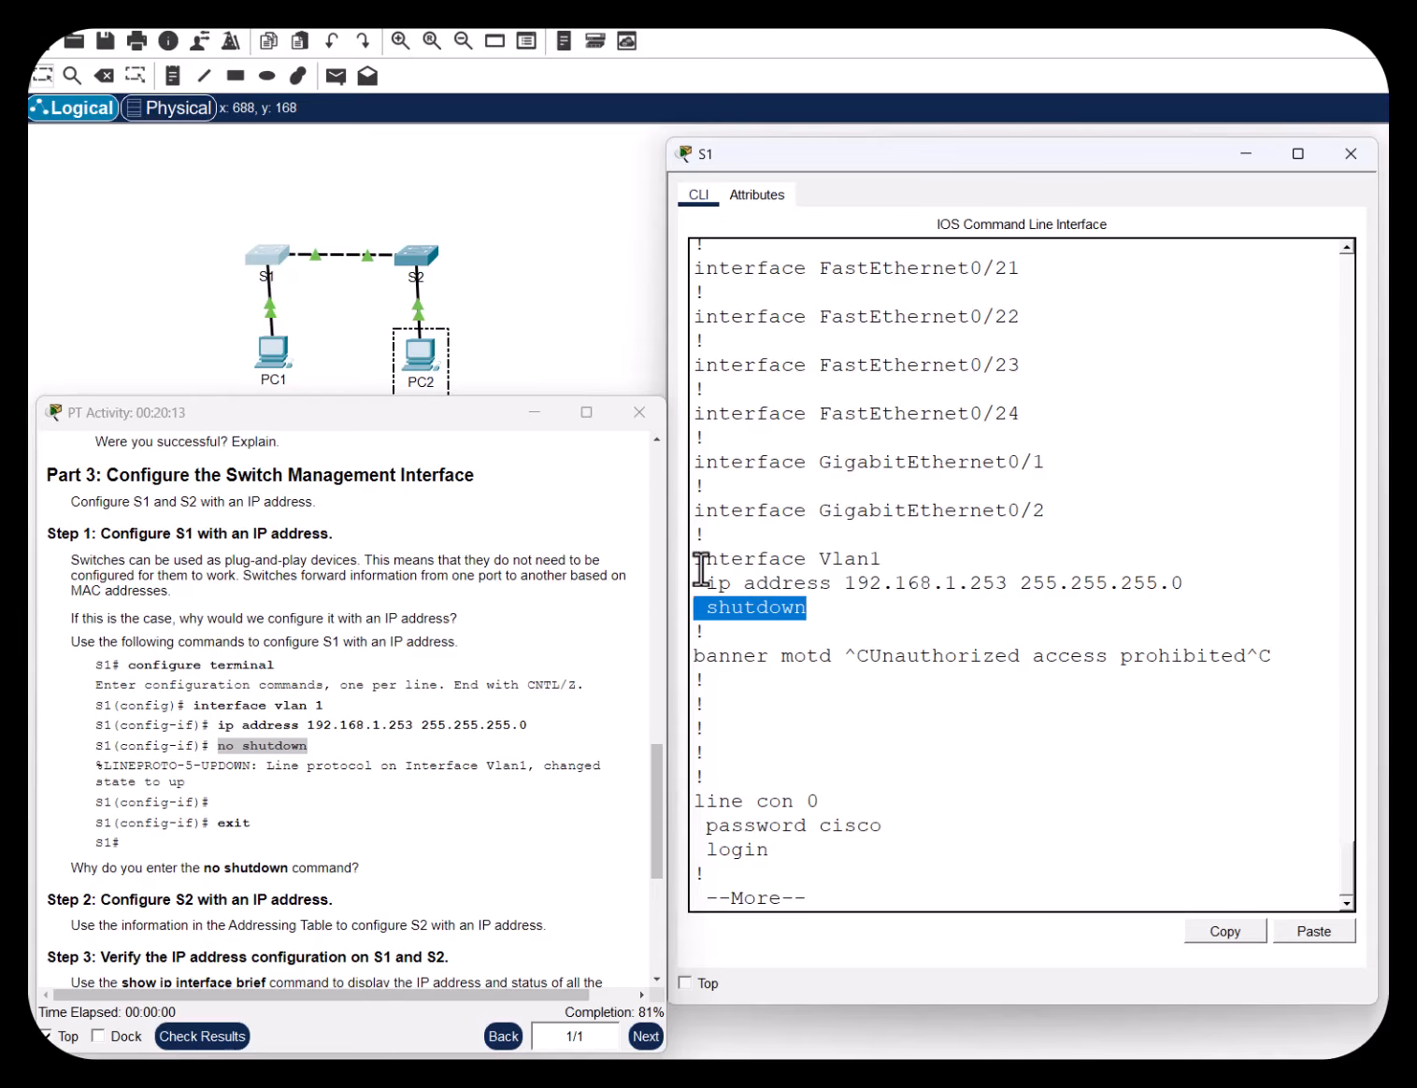
pyautogui.click(816, 619)
pyautogui.moveTo(875, 609); pyautogui.dragTo(664, 607)
pyautogui.click(834, 610)
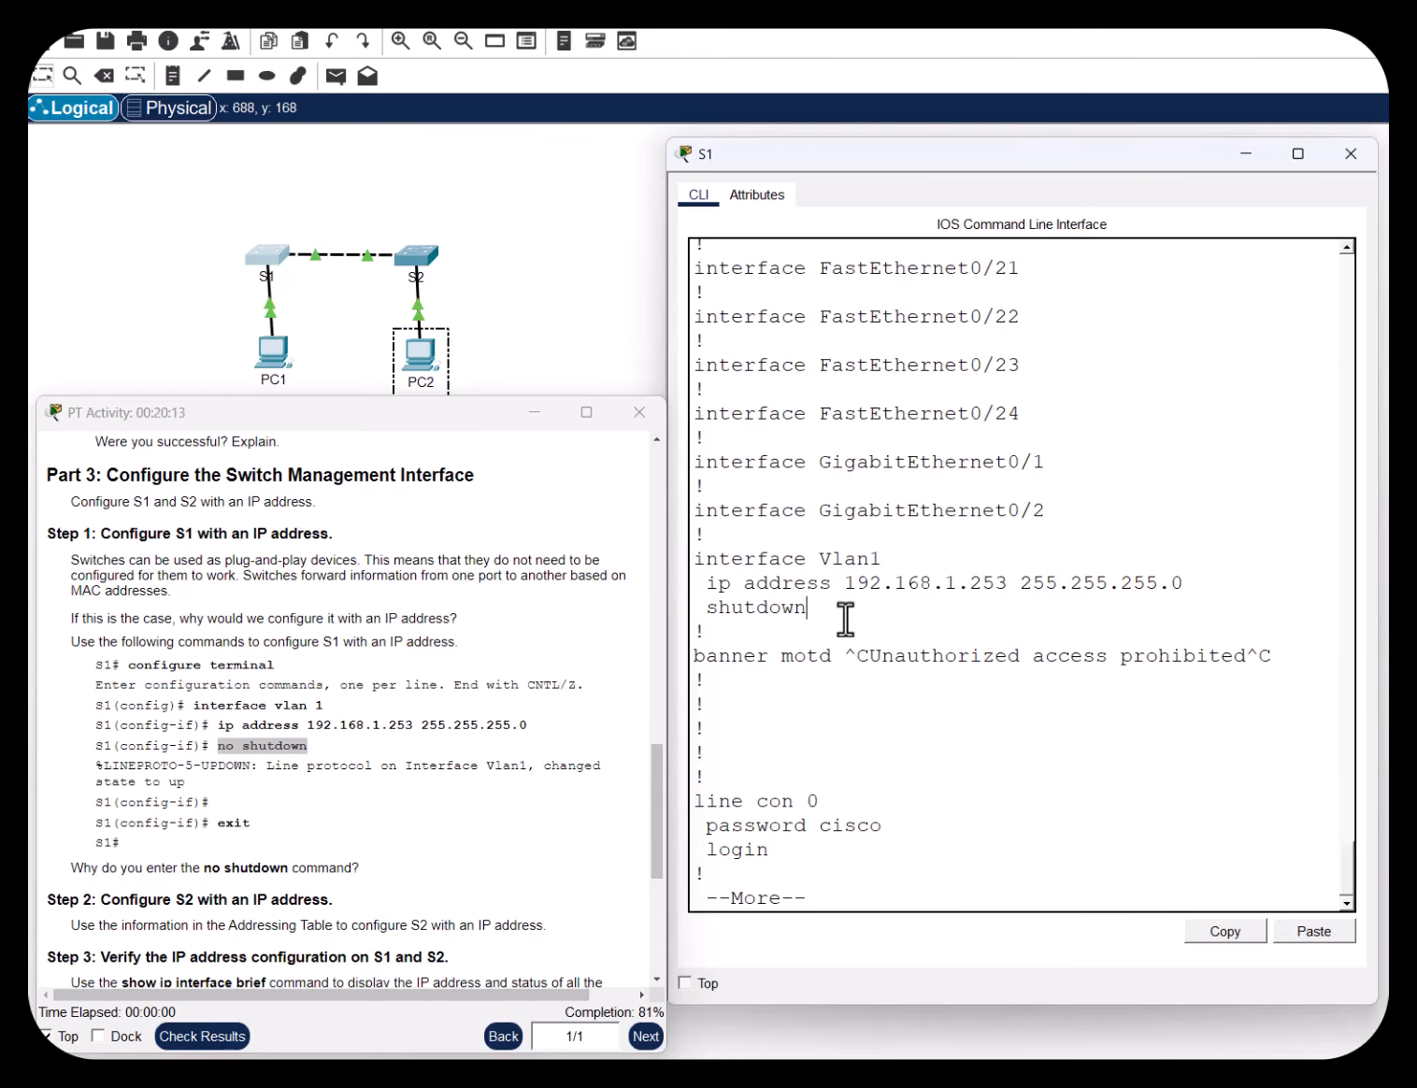
pyautogui.click(984, 769)
pyautogui.press('Return')
pyautogui.press('Return')
pyautogui.press('Return')
pyautogui.press('Return')
pyautogui.press('Return')
pyautogui.press('Return')
pyautogui.press('Return')
pyautogui.press('Return')
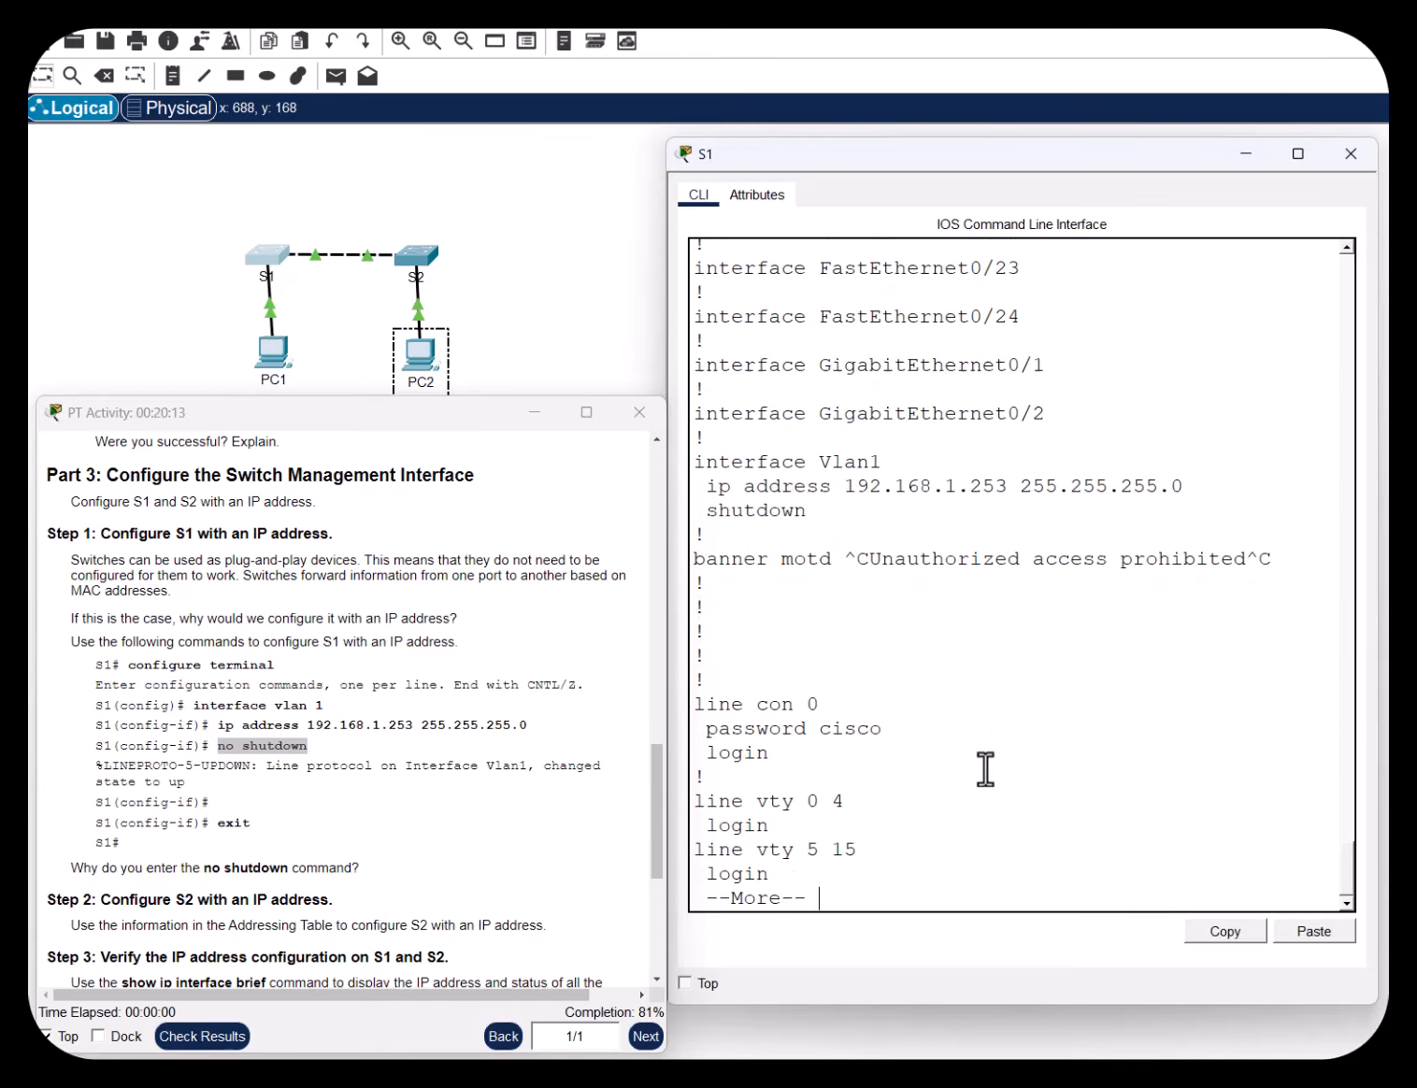
pyautogui.press('Return')
pyautogui.press('Return')
pyautogui.press('Return')
pyautogui.press('Return')
pyautogui.press('Return')
pyautogui.press('Return')
pyautogui.press('Return')
pyautogui.press('Return')
pyautogui.press('Return')
pyautogui.press('Return')
pyautogui.press('Return')
pyautogui.press('Return')
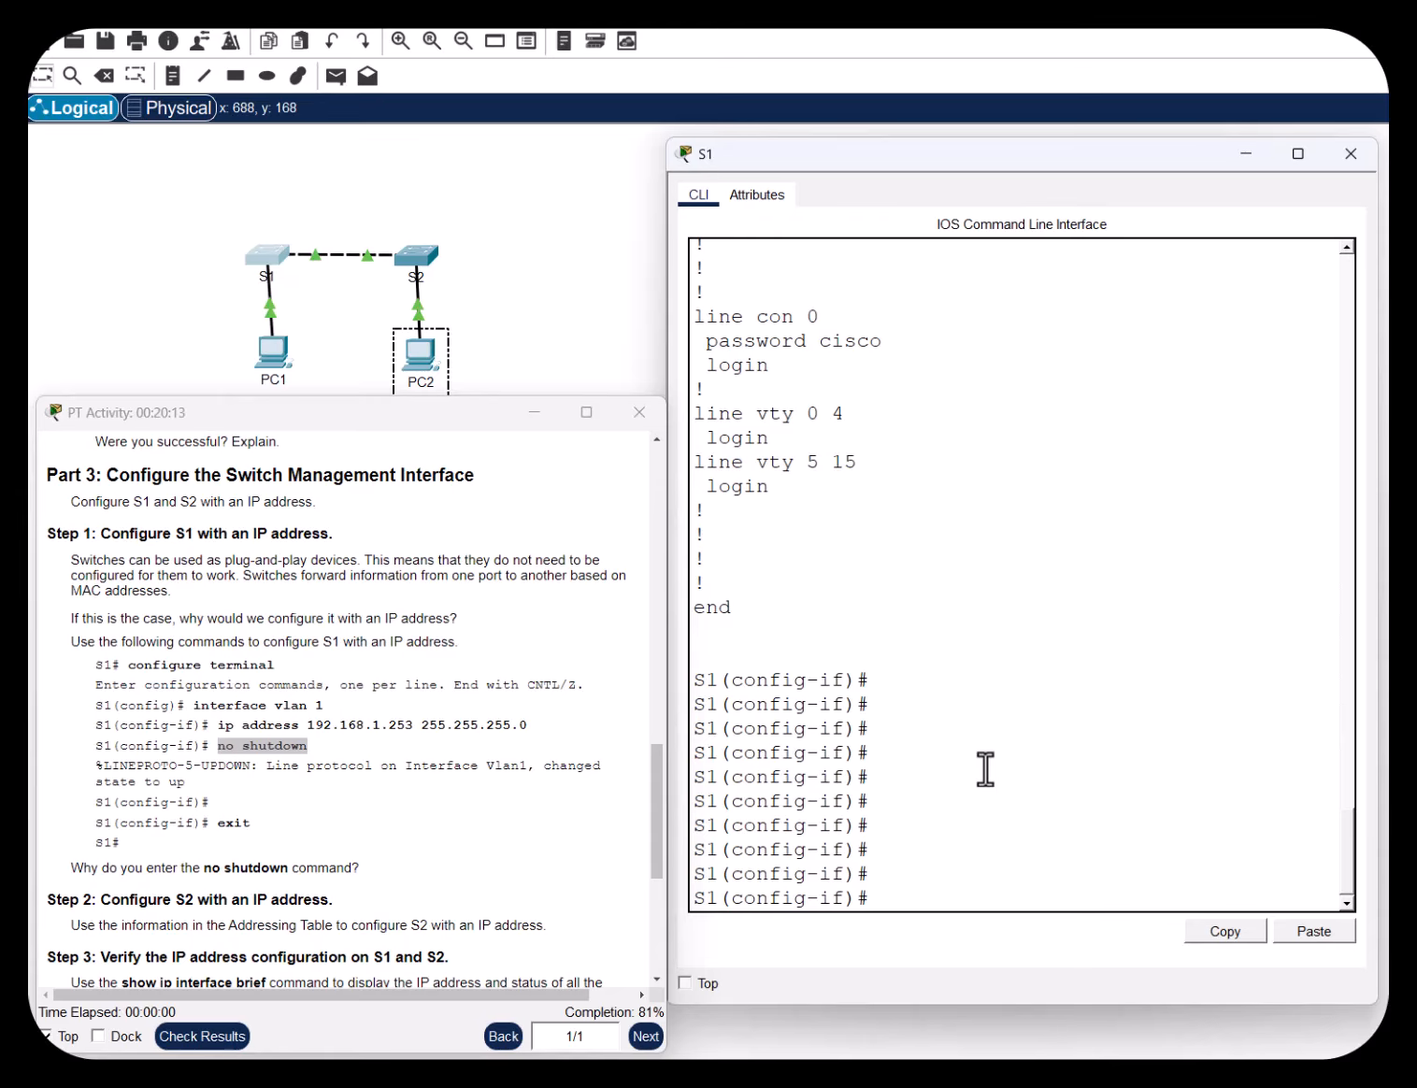
# Re-enable VLAN 1 with no shut so its line protocol comes up
pyautogui.write('now')
pyautogui.press('BackSpace')
pyautogui.write('shut')
pyautogui.press('Return')
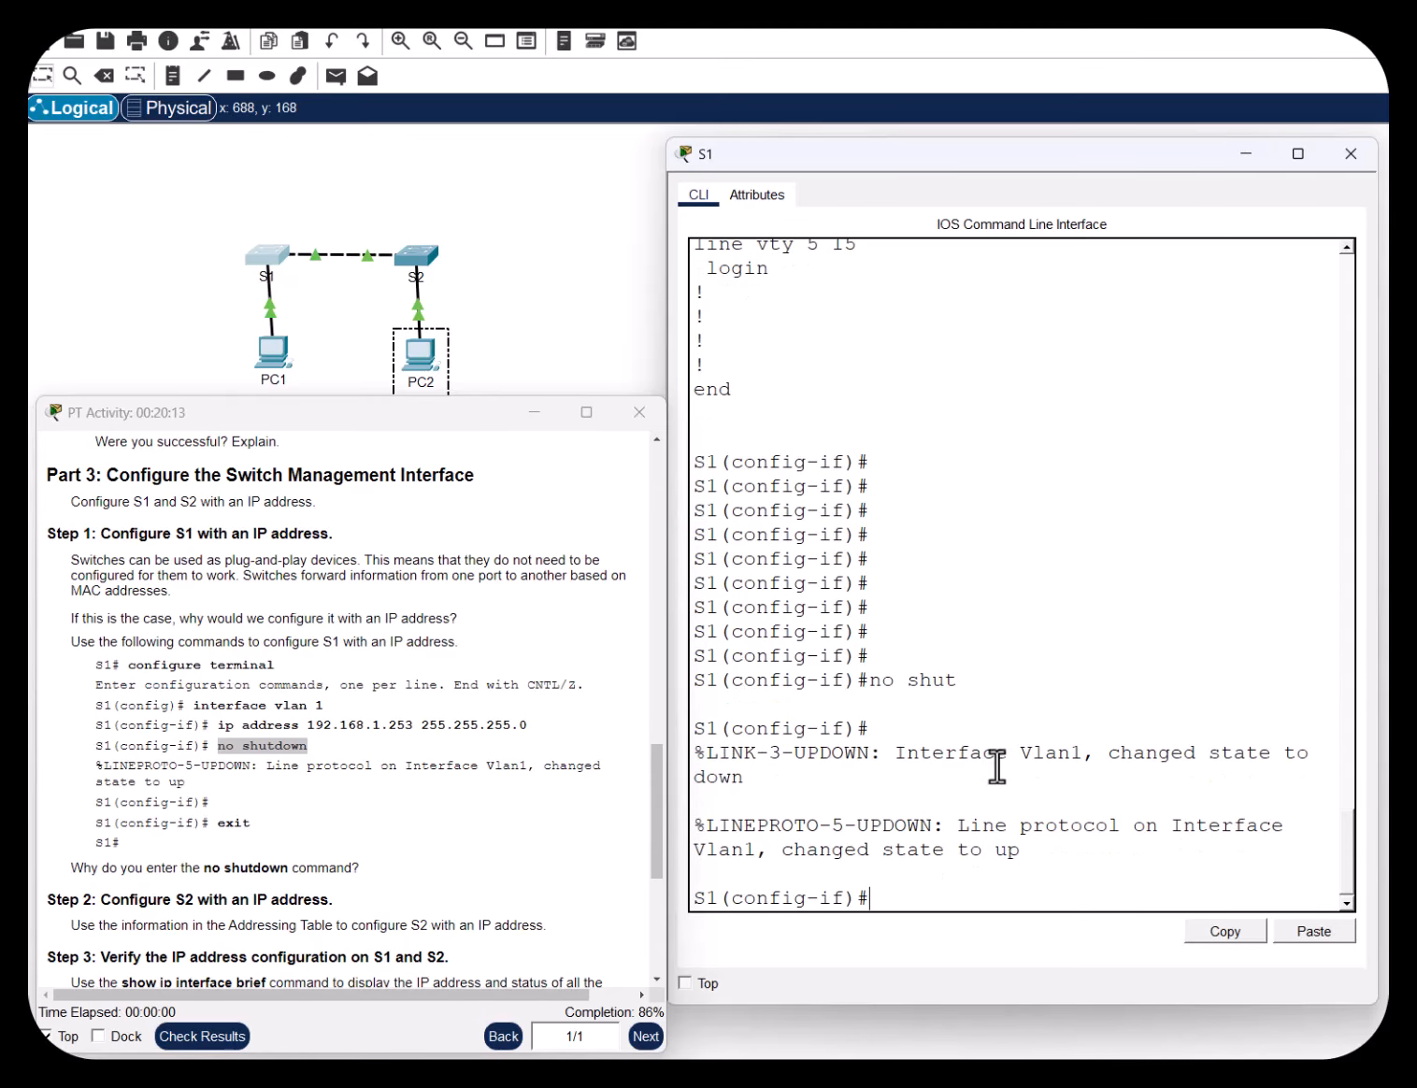
pyautogui.moveTo(1033, 853); pyautogui.dragTo(802, 860)
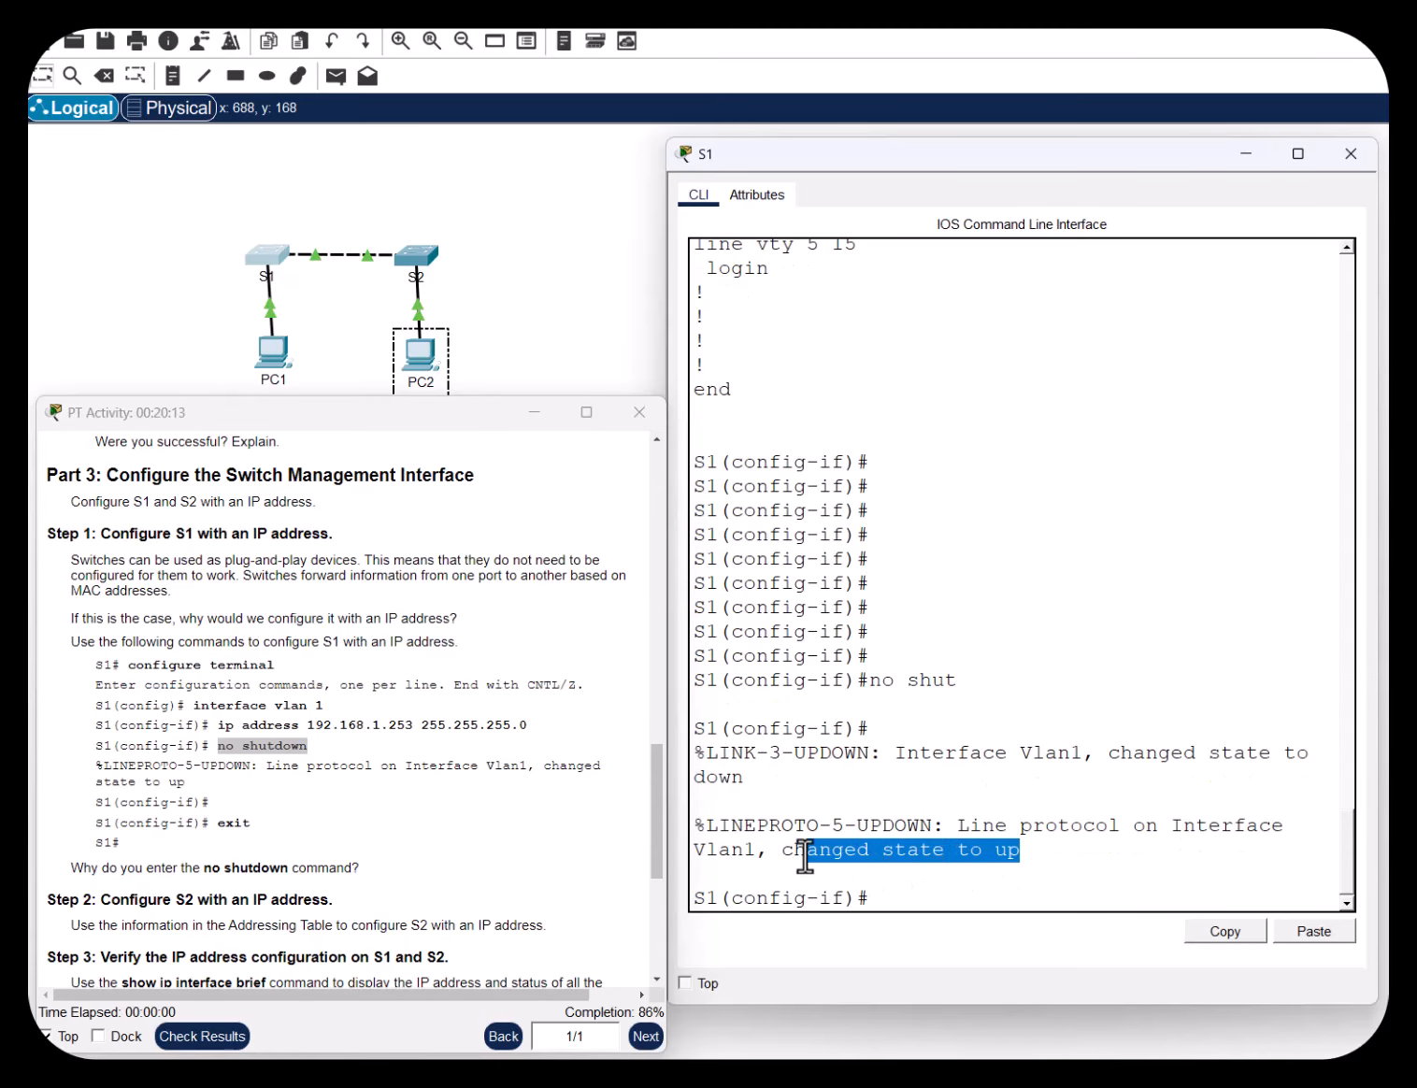
pyautogui.click(1047, 609)
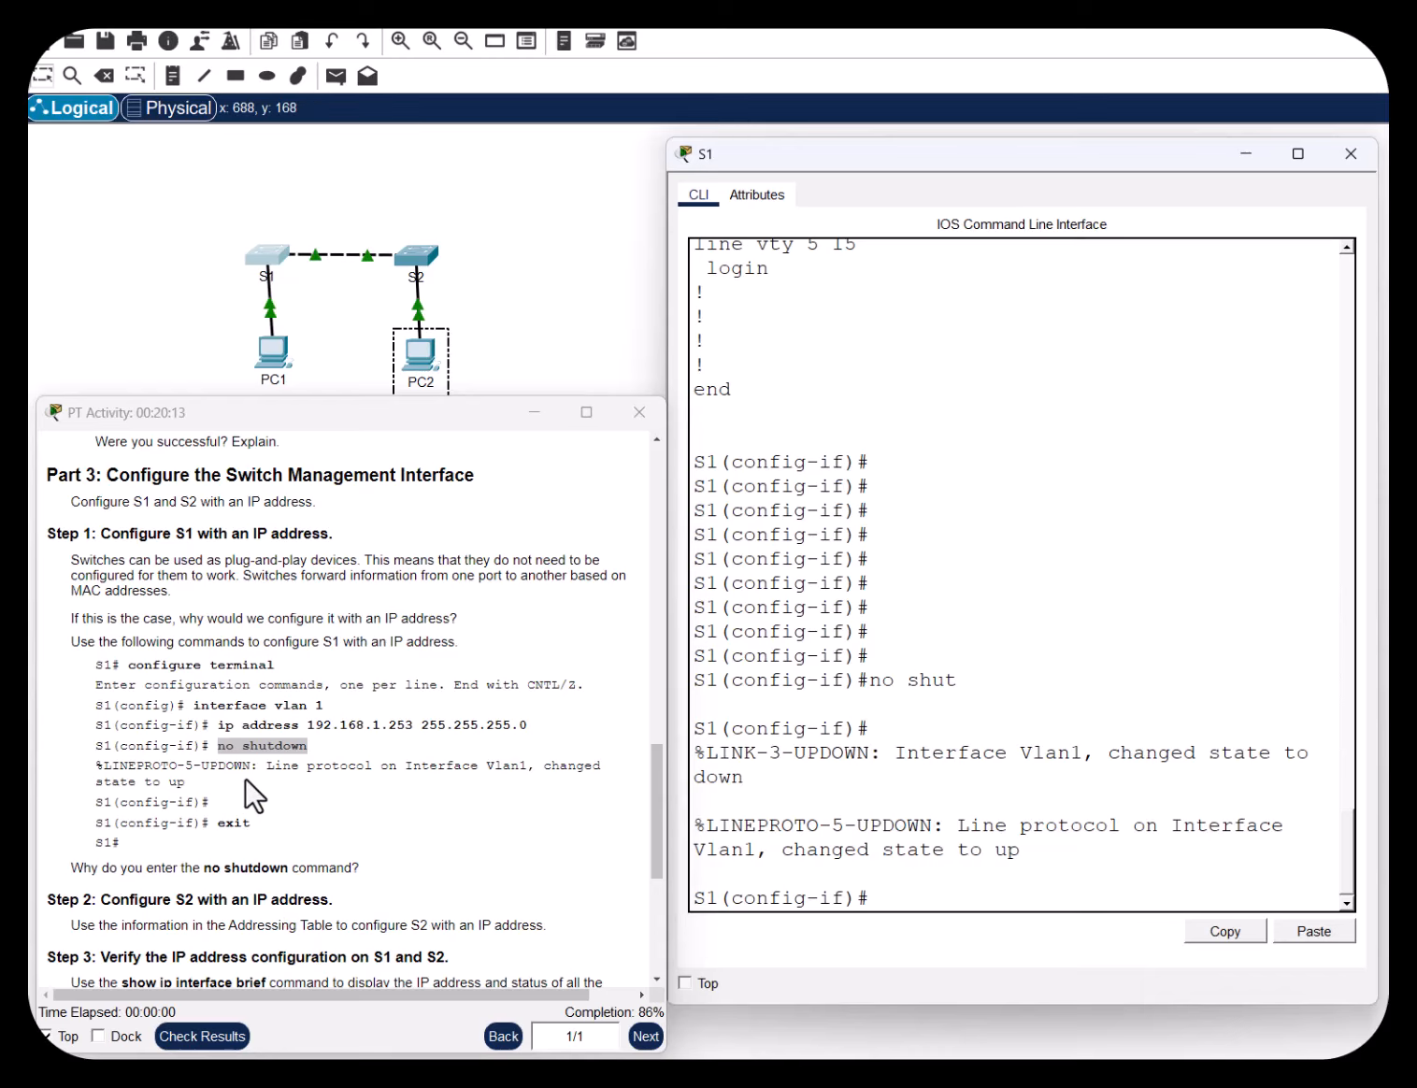
# Exit interface configuration mode back to the S1(config)# prompt
pyautogui.doubleClick(234, 822)
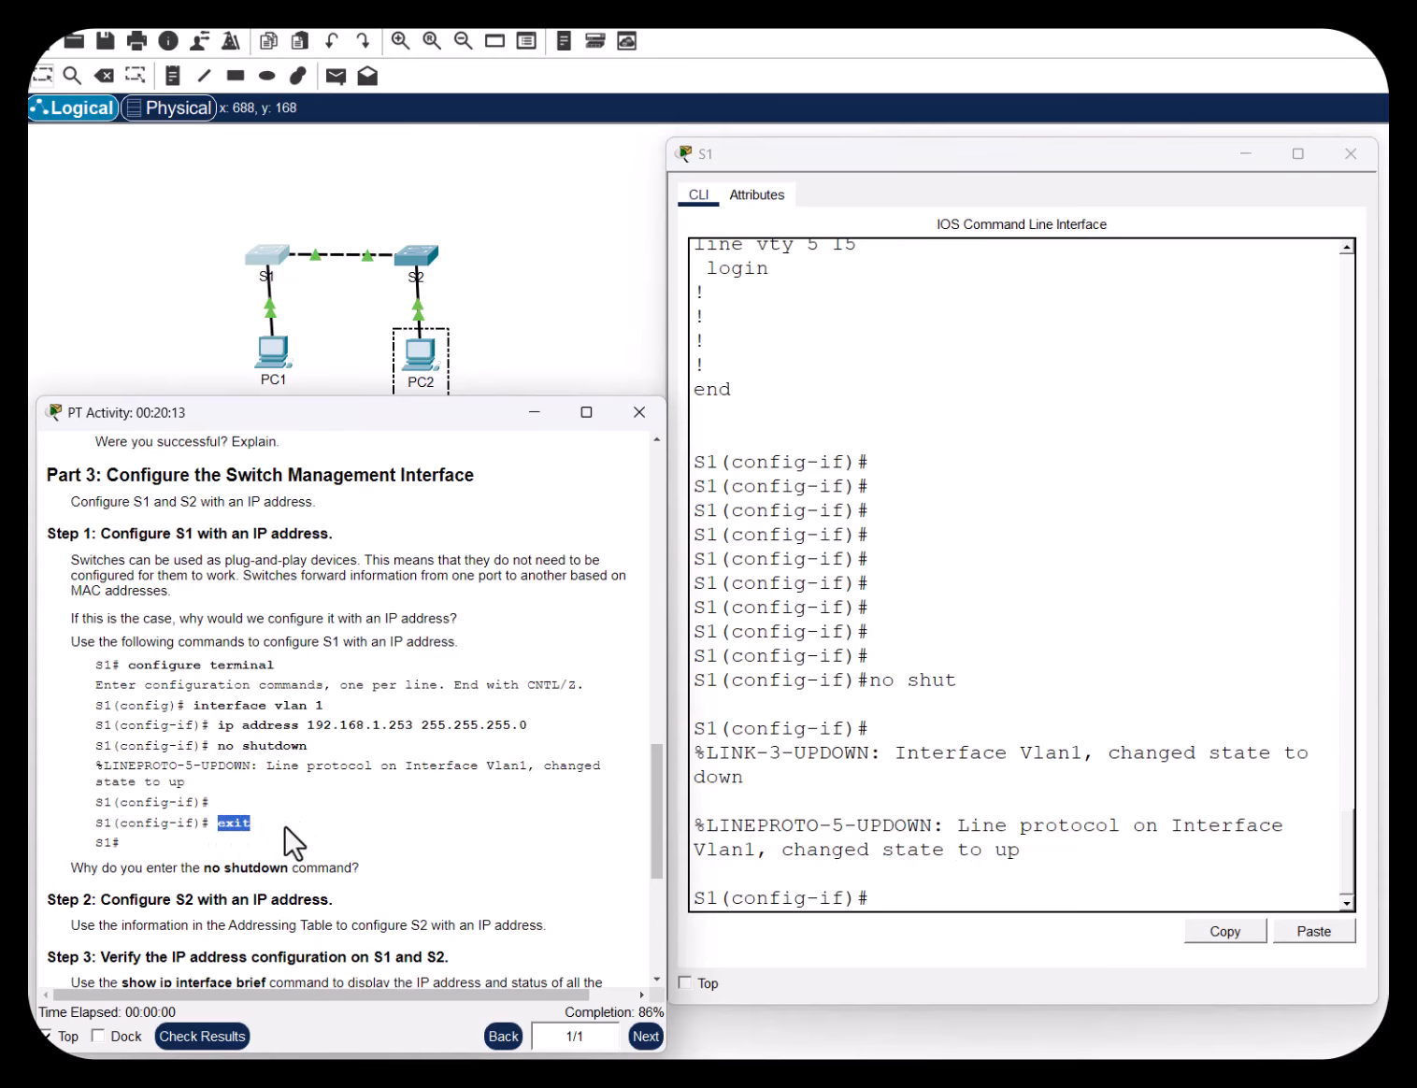
pyautogui.click(878, 897)
pyautogui.write('exit')
pyautogui.press('Return')
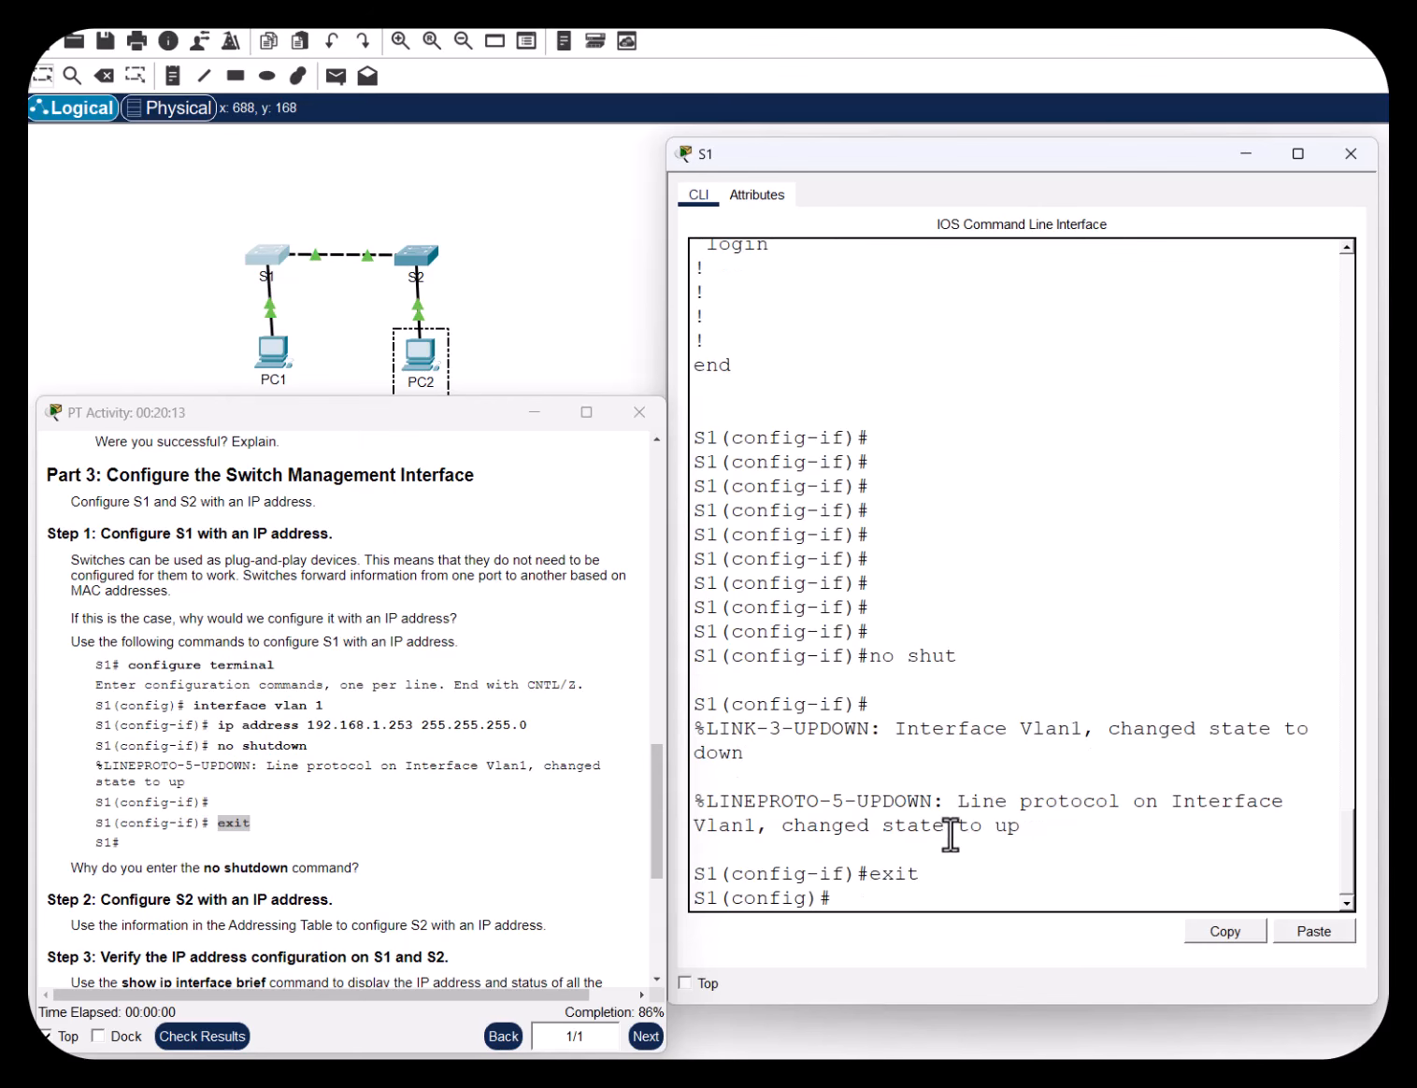
pyautogui.scroll(-2, 477, 793)
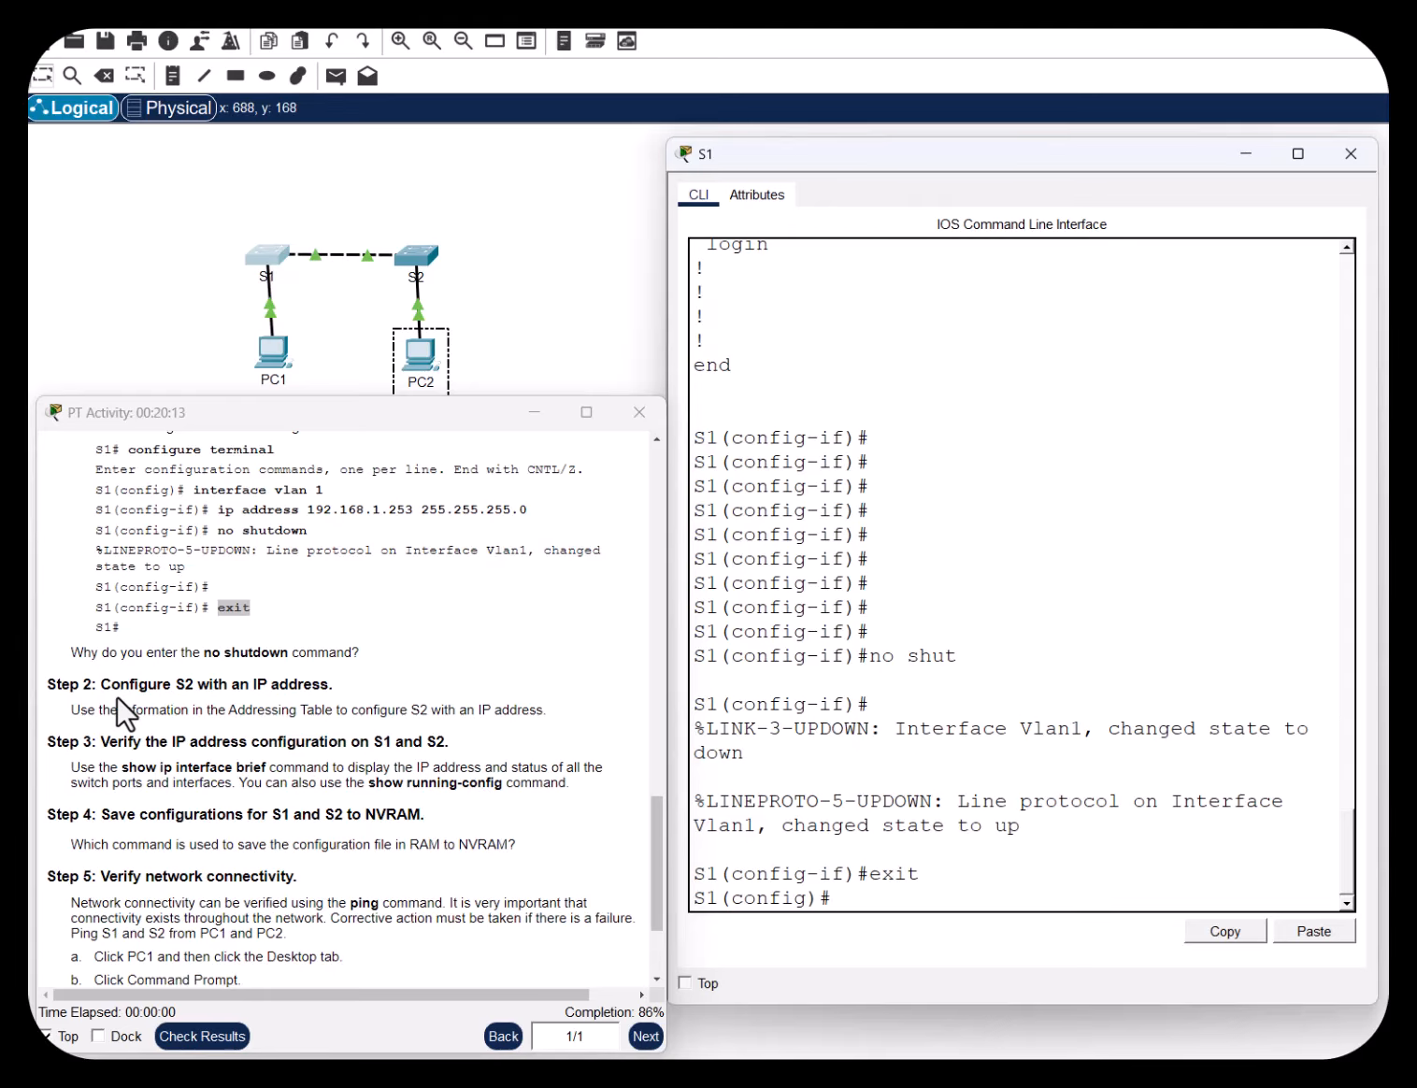
pyautogui.moveTo(83, 652); pyautogui.dragTo(392, 665)
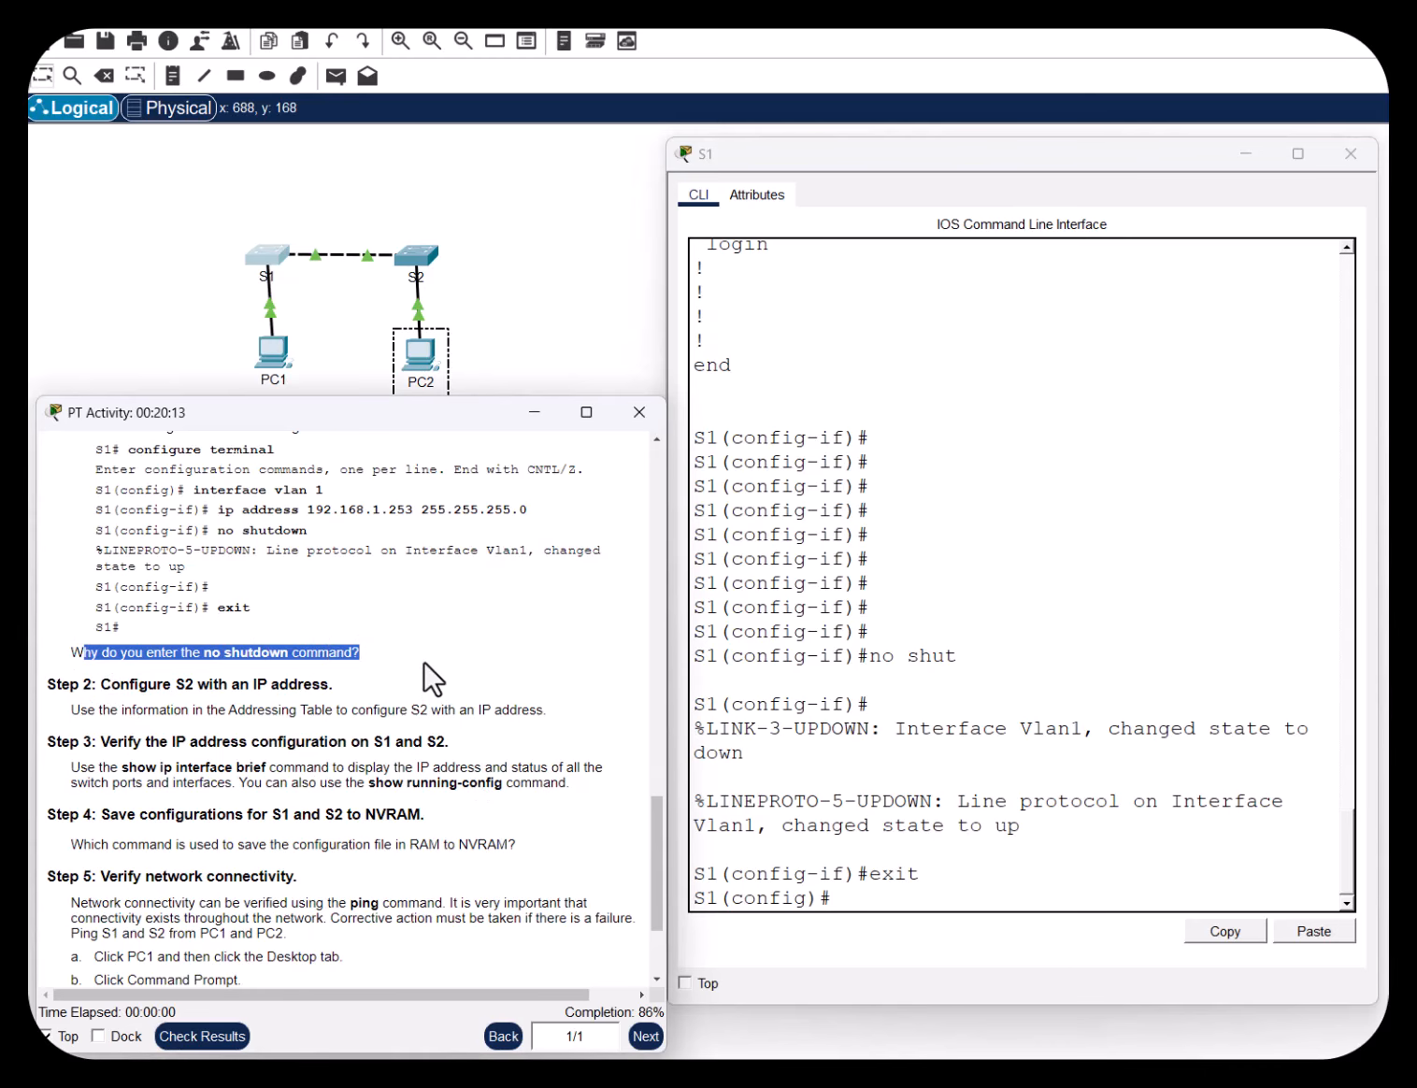
pyautogui.click(422, 661)
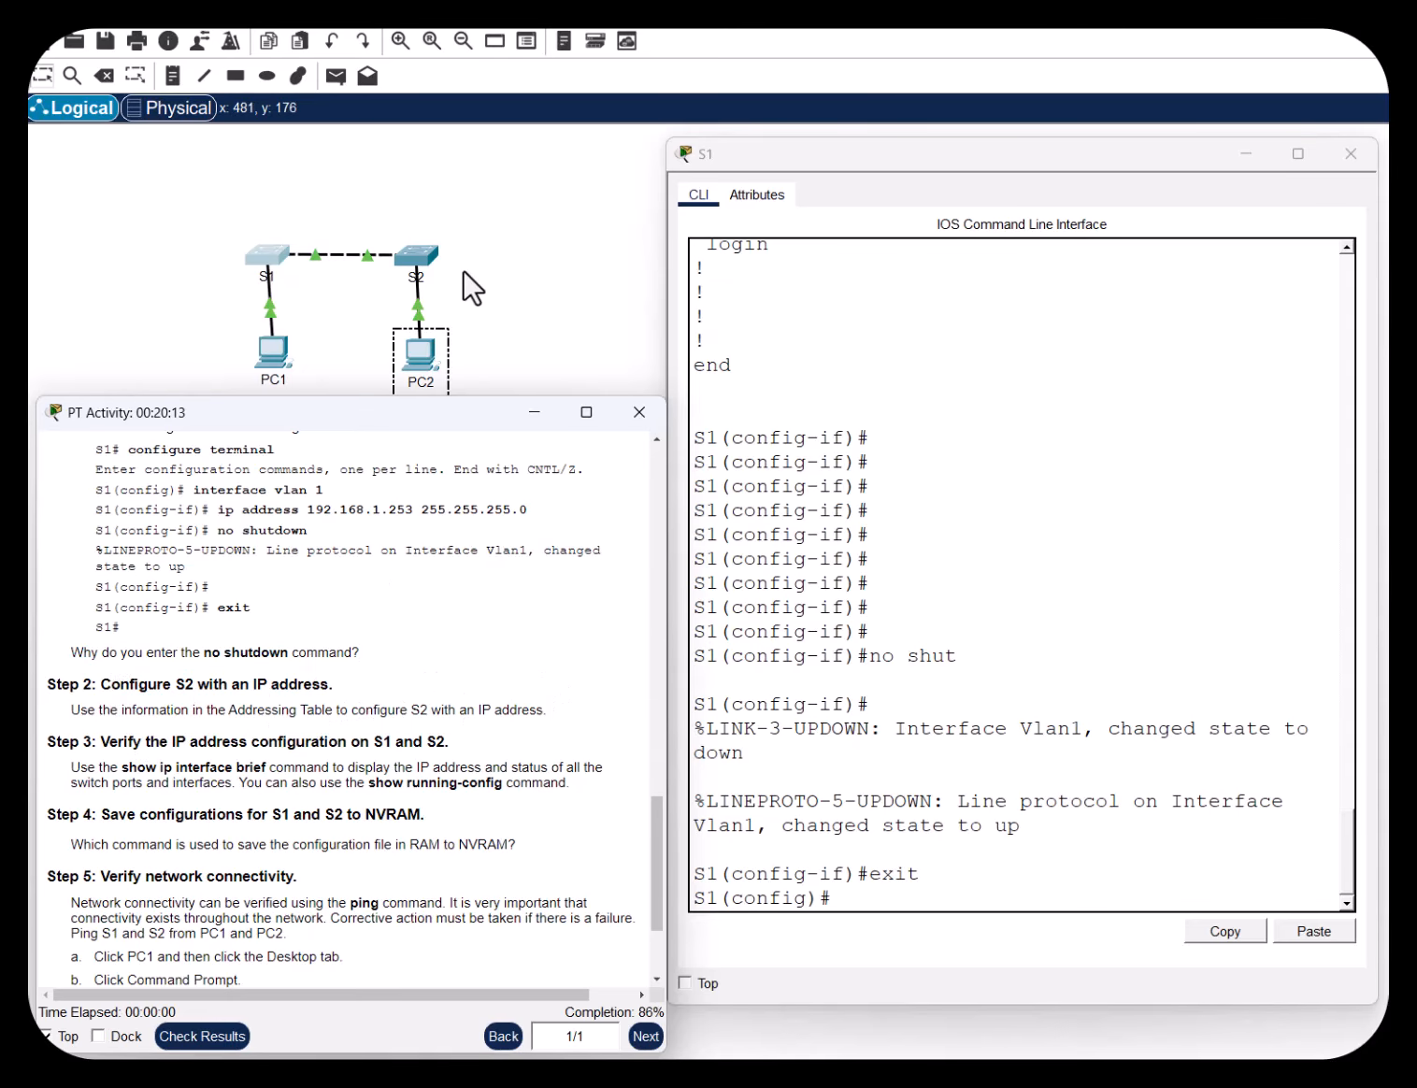
# Open S2's CLI and enter VLAN 1 interface configuration via conf t
pyautogui.click(418, 256)
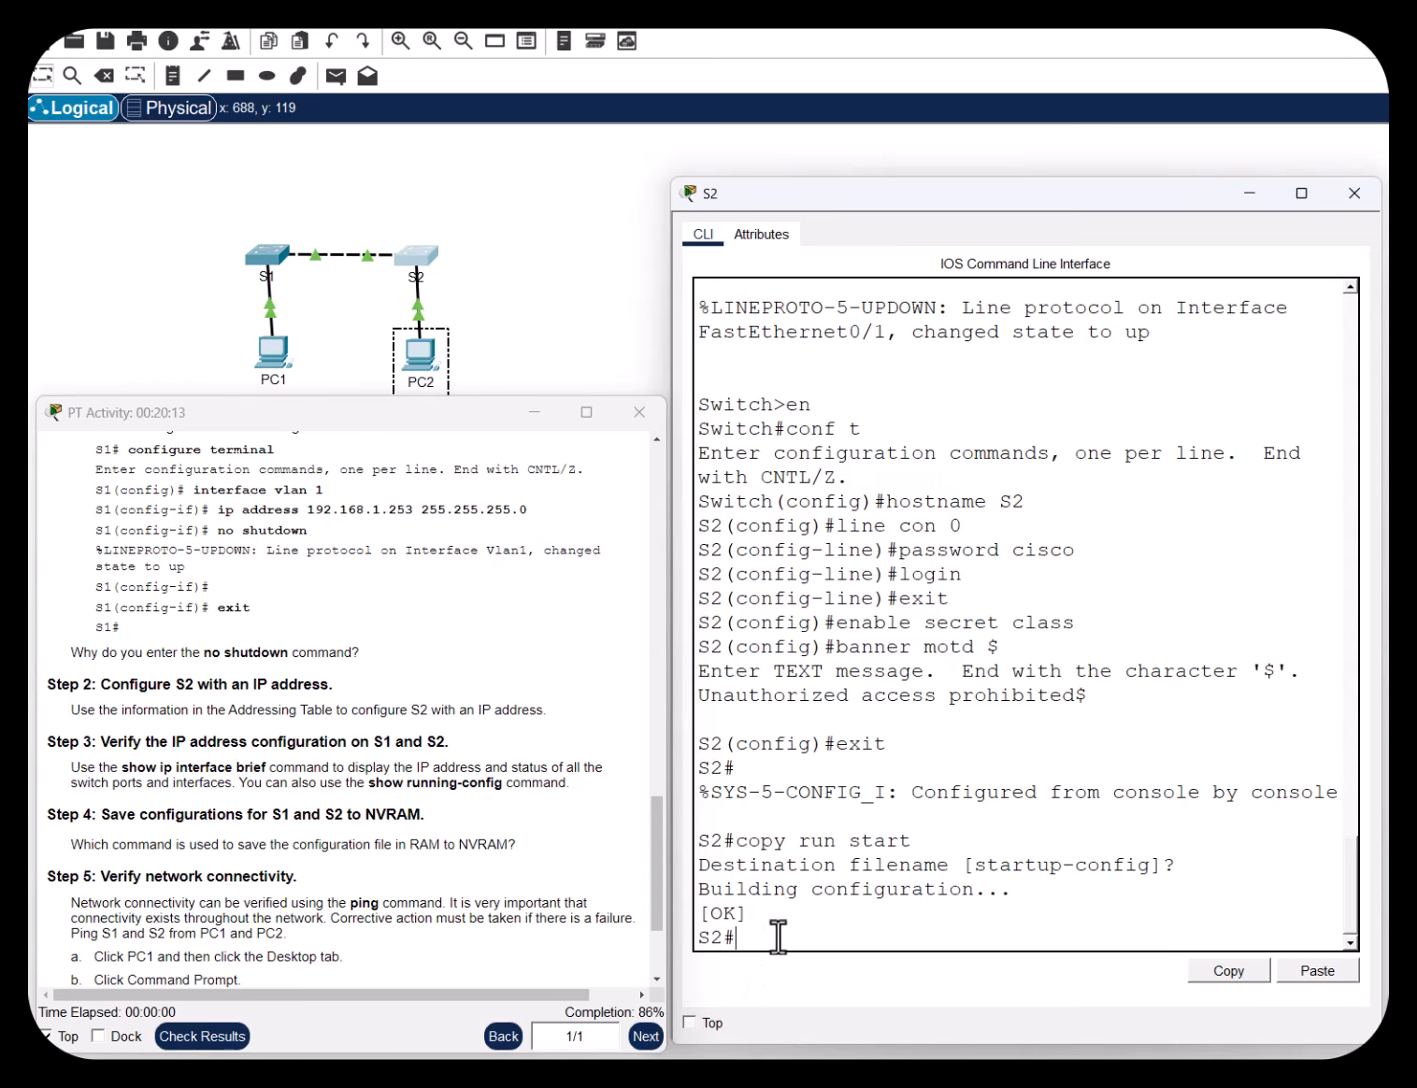
pyautogui.write('conf t')
pyautogui.press('Return')
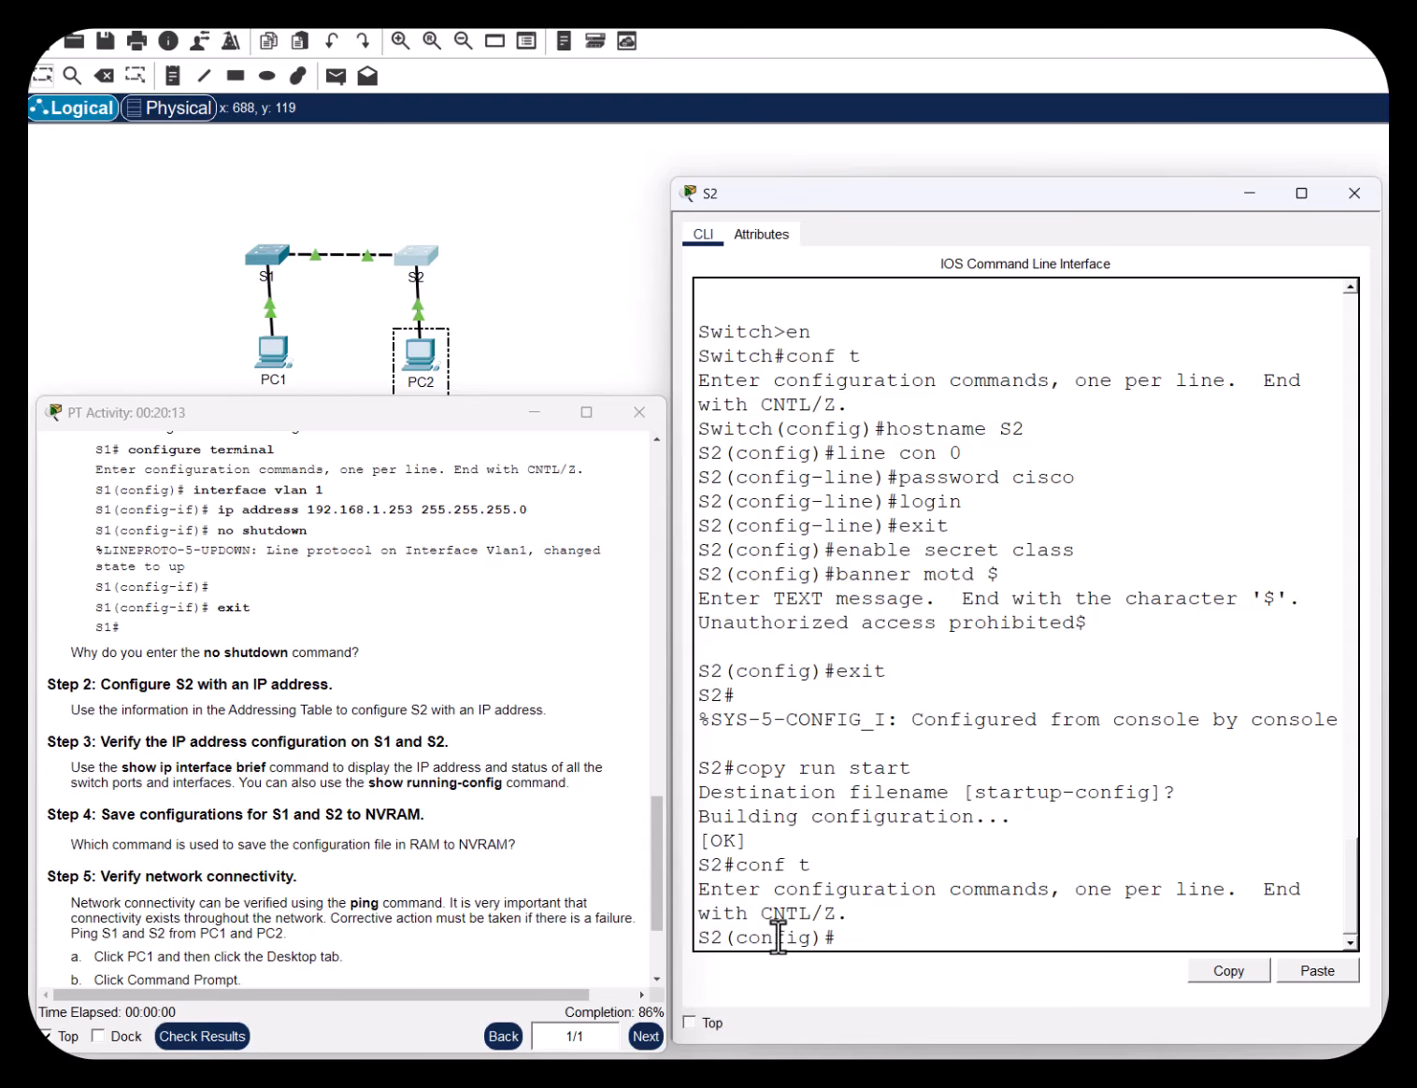
pyautogui.write('interface vlan 1')
pyautogui.press('Return')
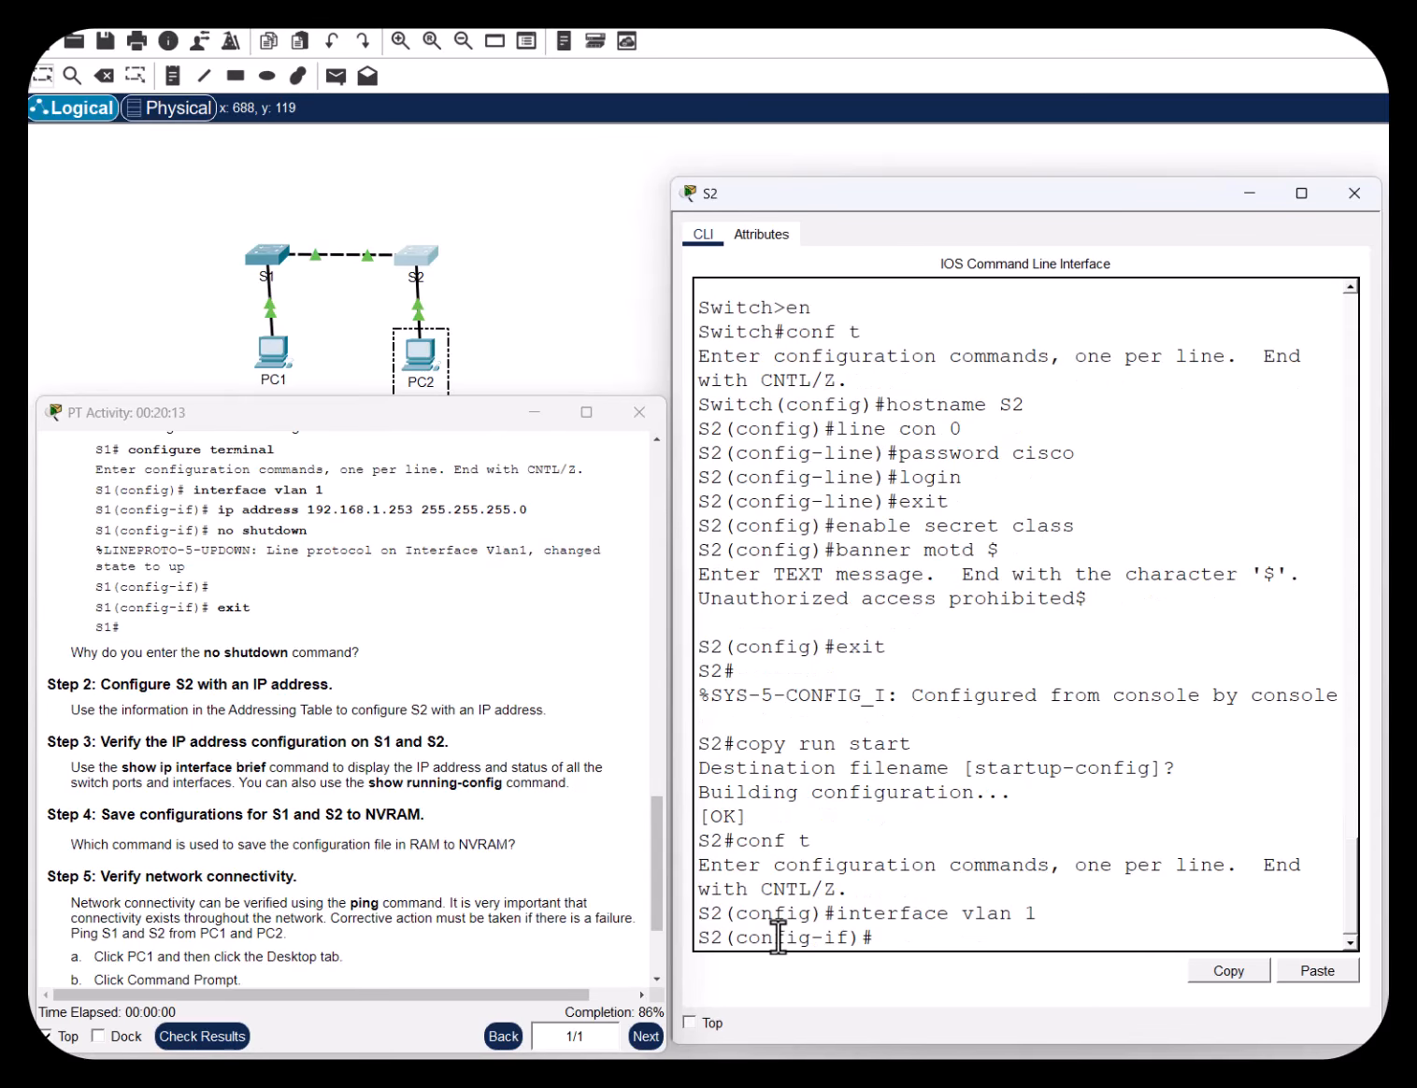
# Assign S2's VLAN 1 the address 192.168.1.254 255.255.255.0
pyautogui.write('ip address')
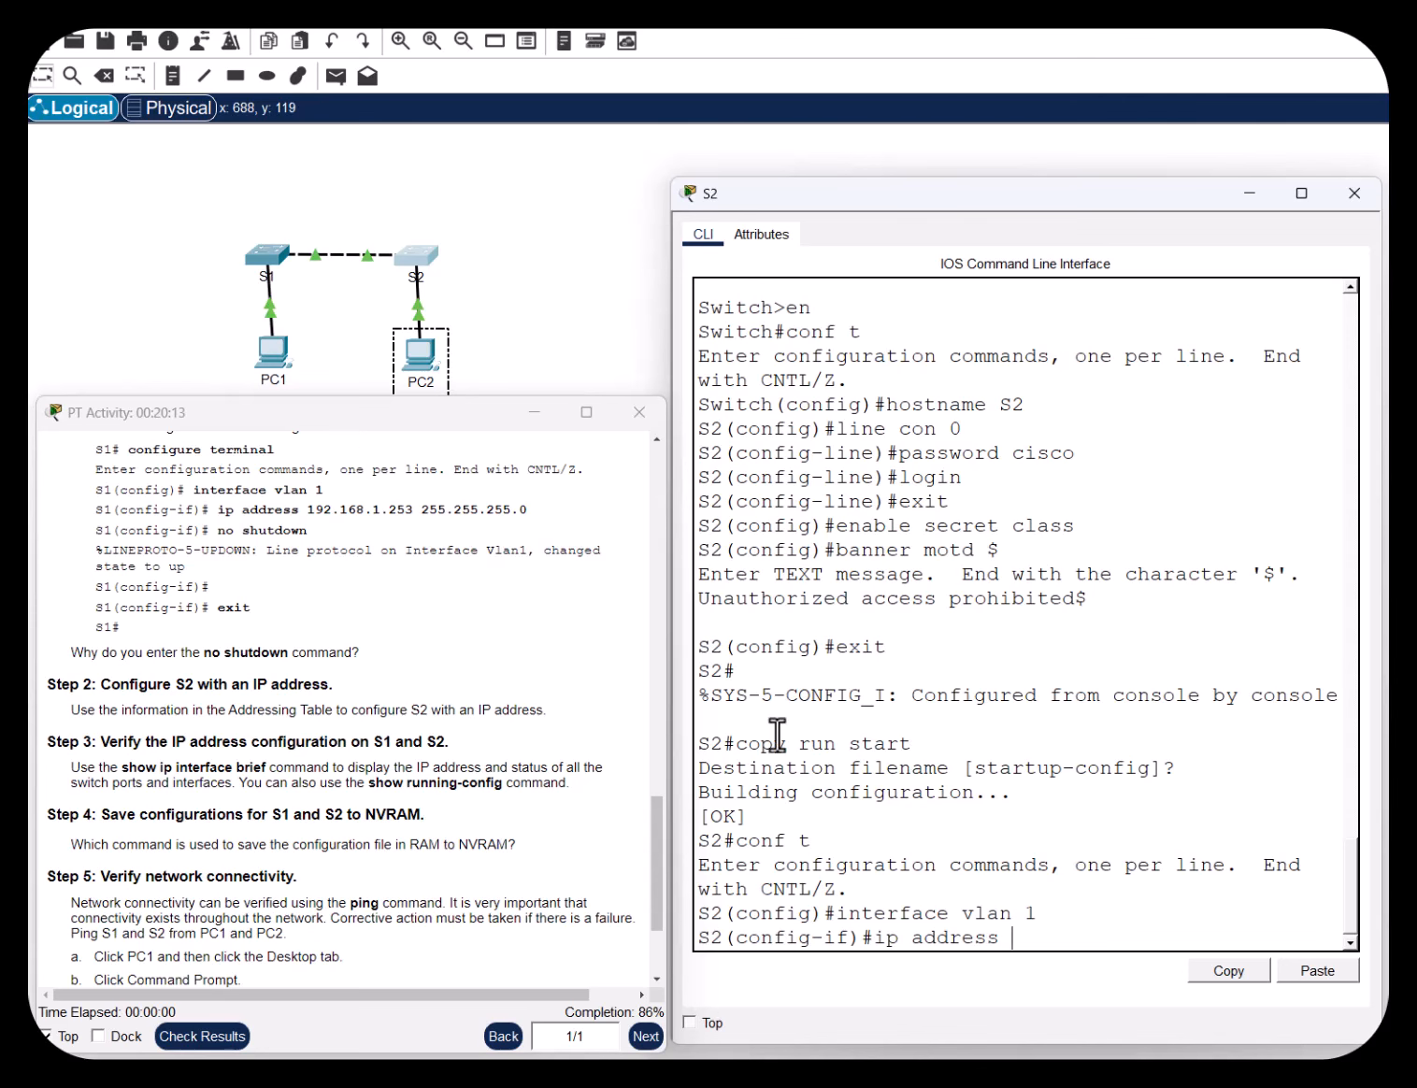
pyautogui.scroll(15, 519, 764)
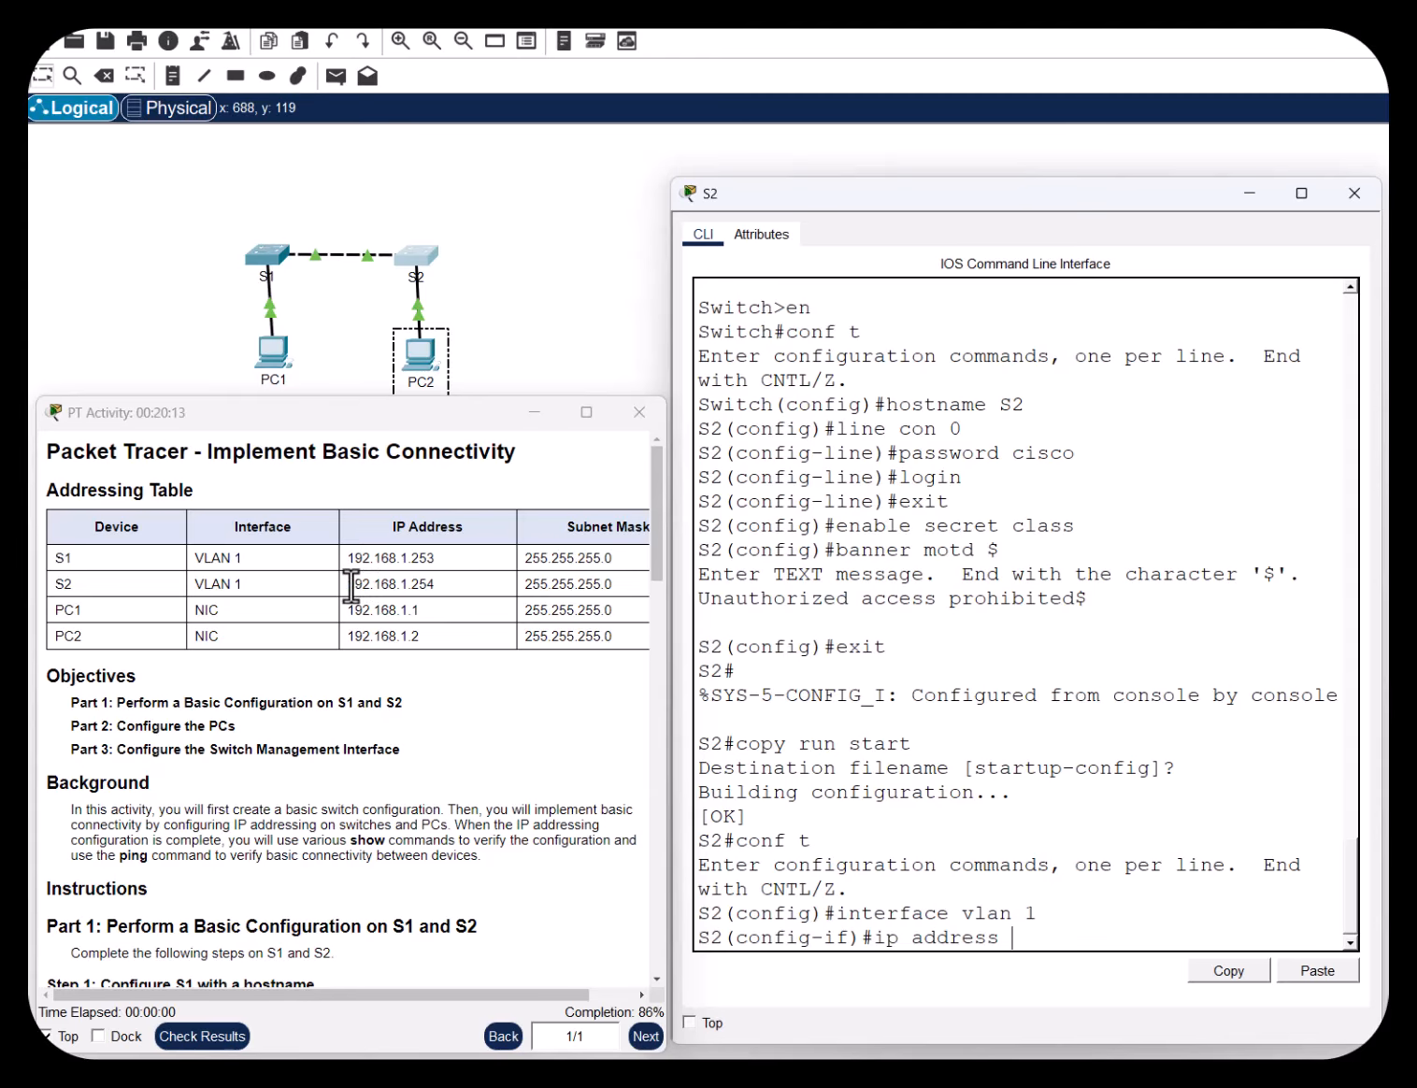
pyautogui.moveTo(353, 583); pyautogui.dragTo(459, 601)
pyautogui.click(1101, 930)
pyautogui.write('192.168.1.254')
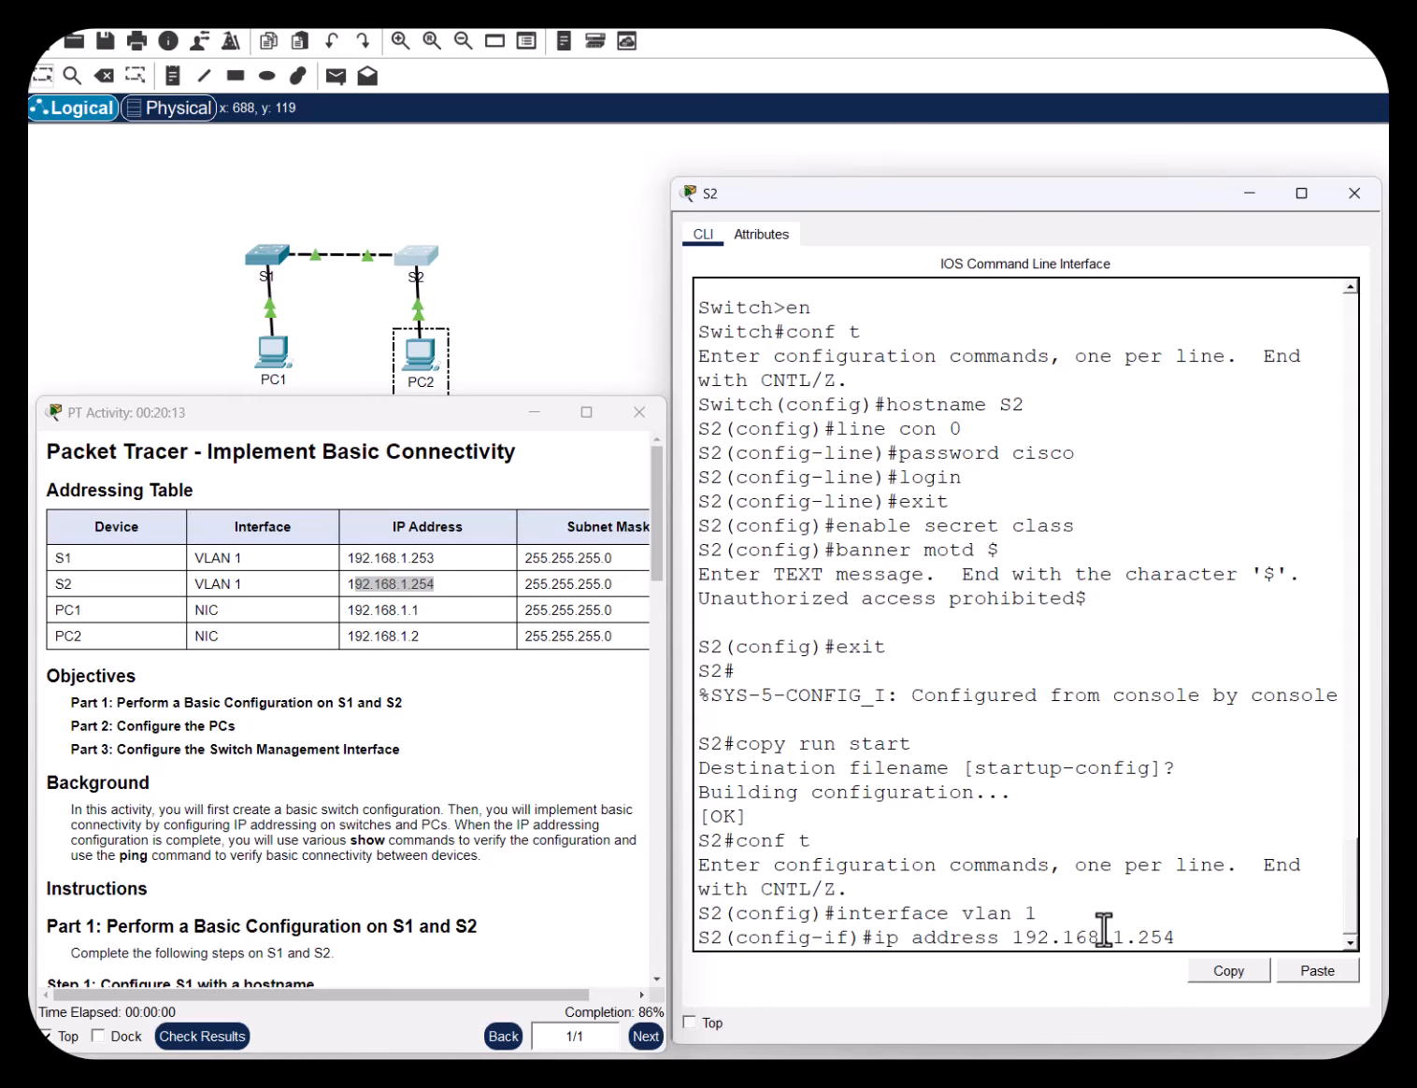
pyautogui.write(' 255.255.255.')
pyautogui.write('0')
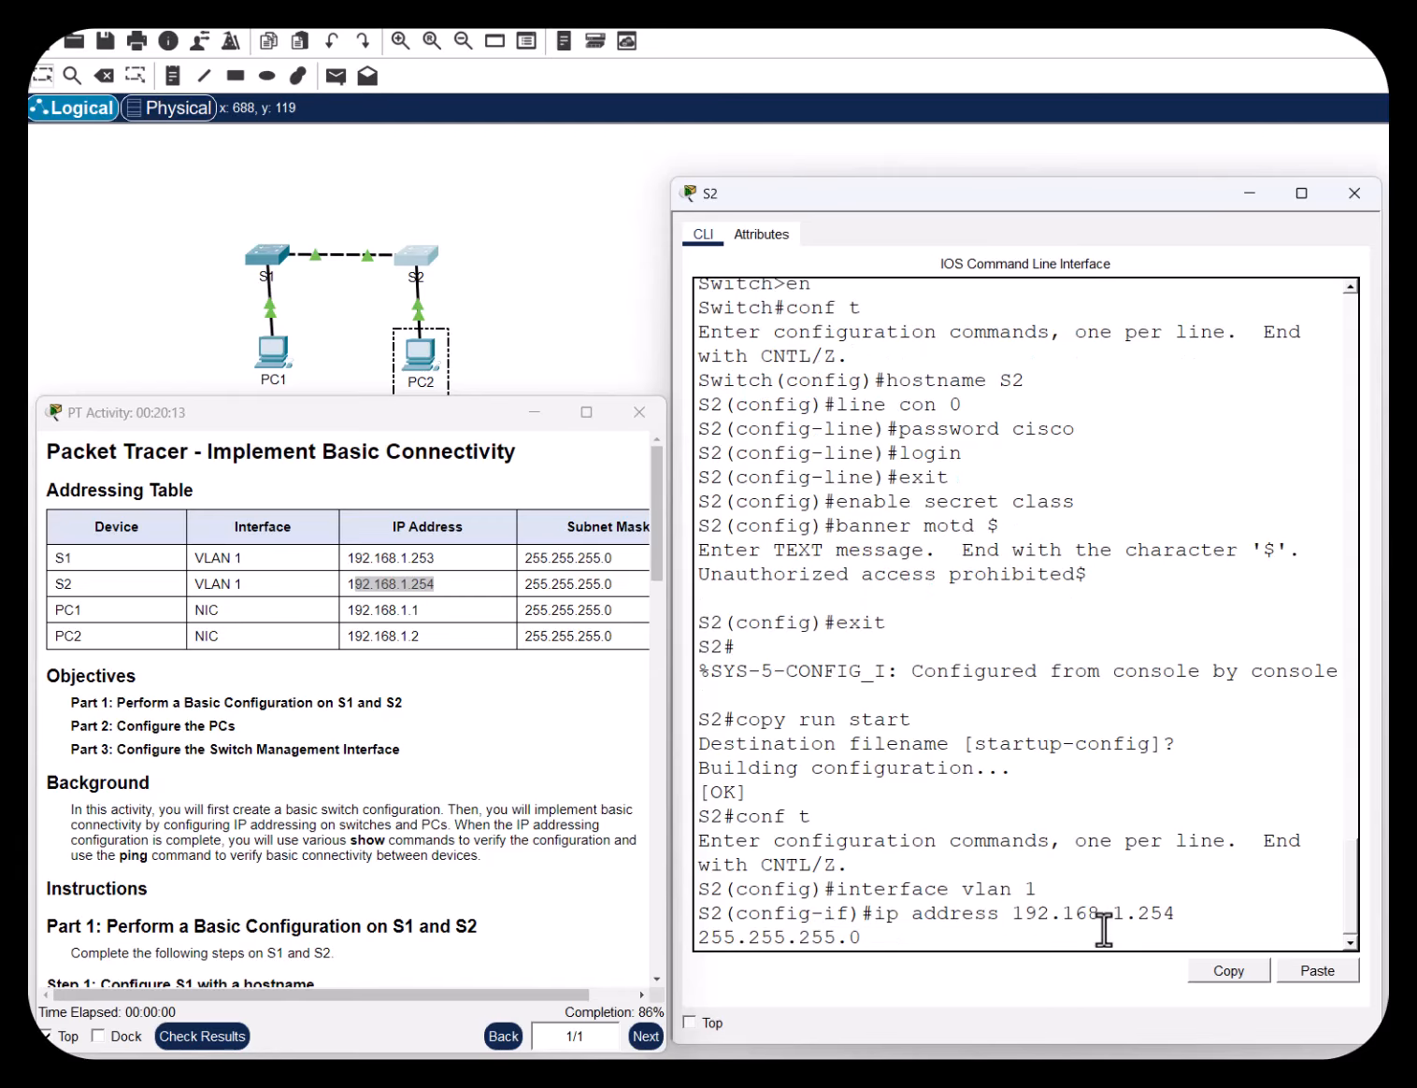
pyautogui.press('Return')
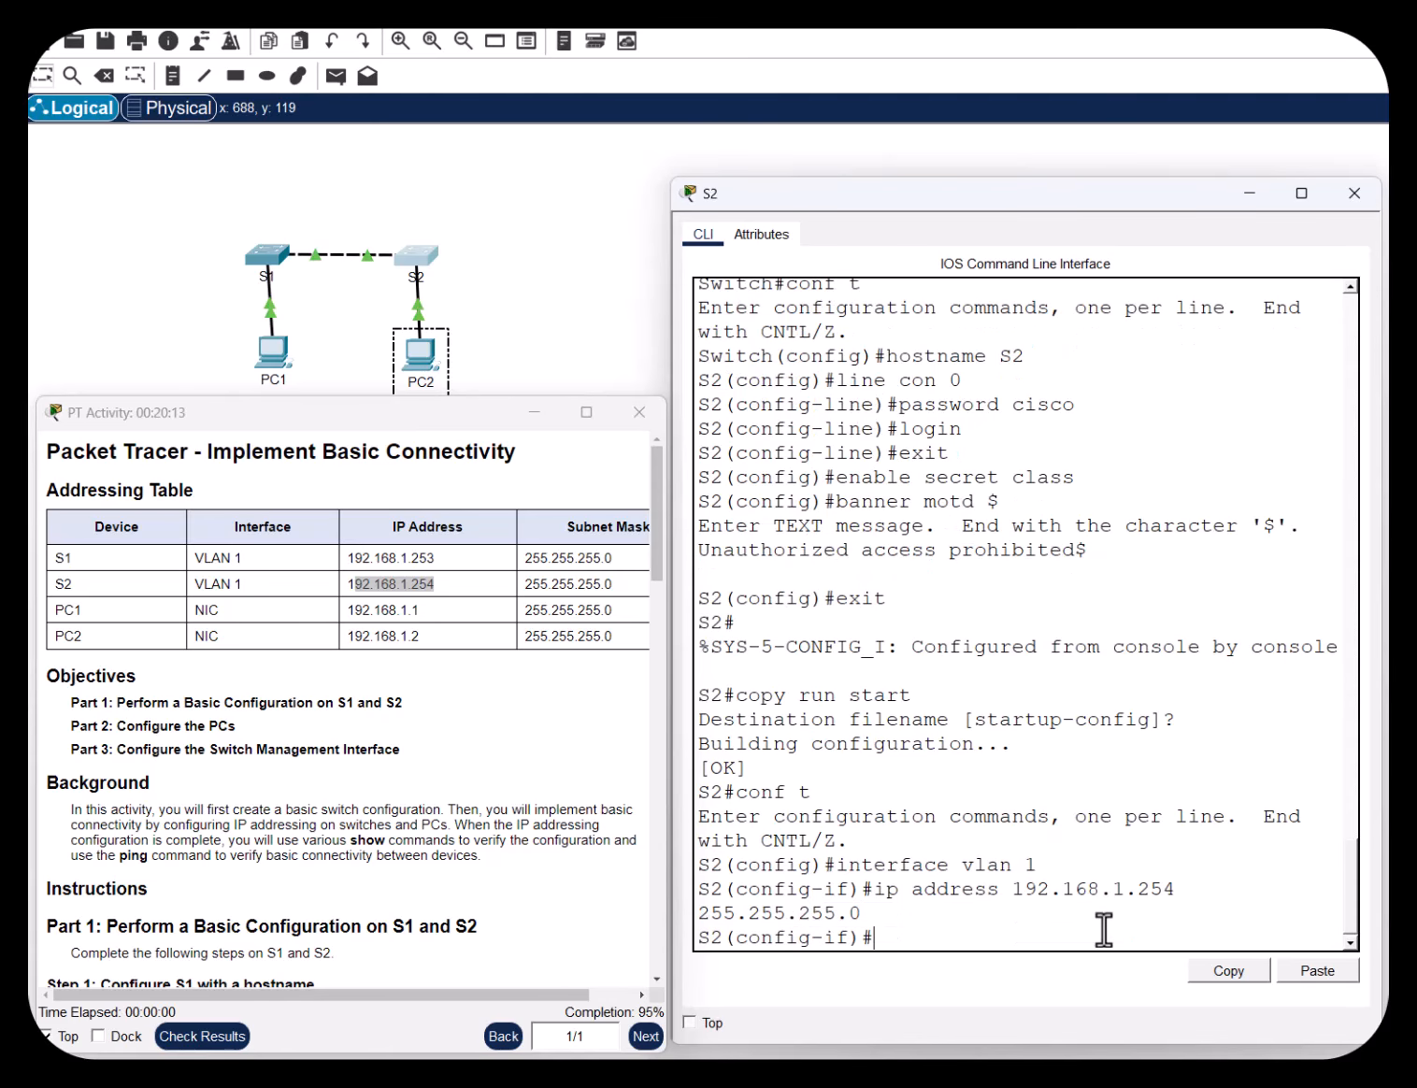
# Bring S2's VLAN 1 interface up with no shut
pyautogui.write('no')
pyautogui.write(' whut')
pyautogui.press('BackSpace')
pyautogui.press('BackSpace')
pyautogui.press('BackSpace')
pyautogui.press('BackSpace')
pyautogui.write('shut')
pyautogui.press('Return')
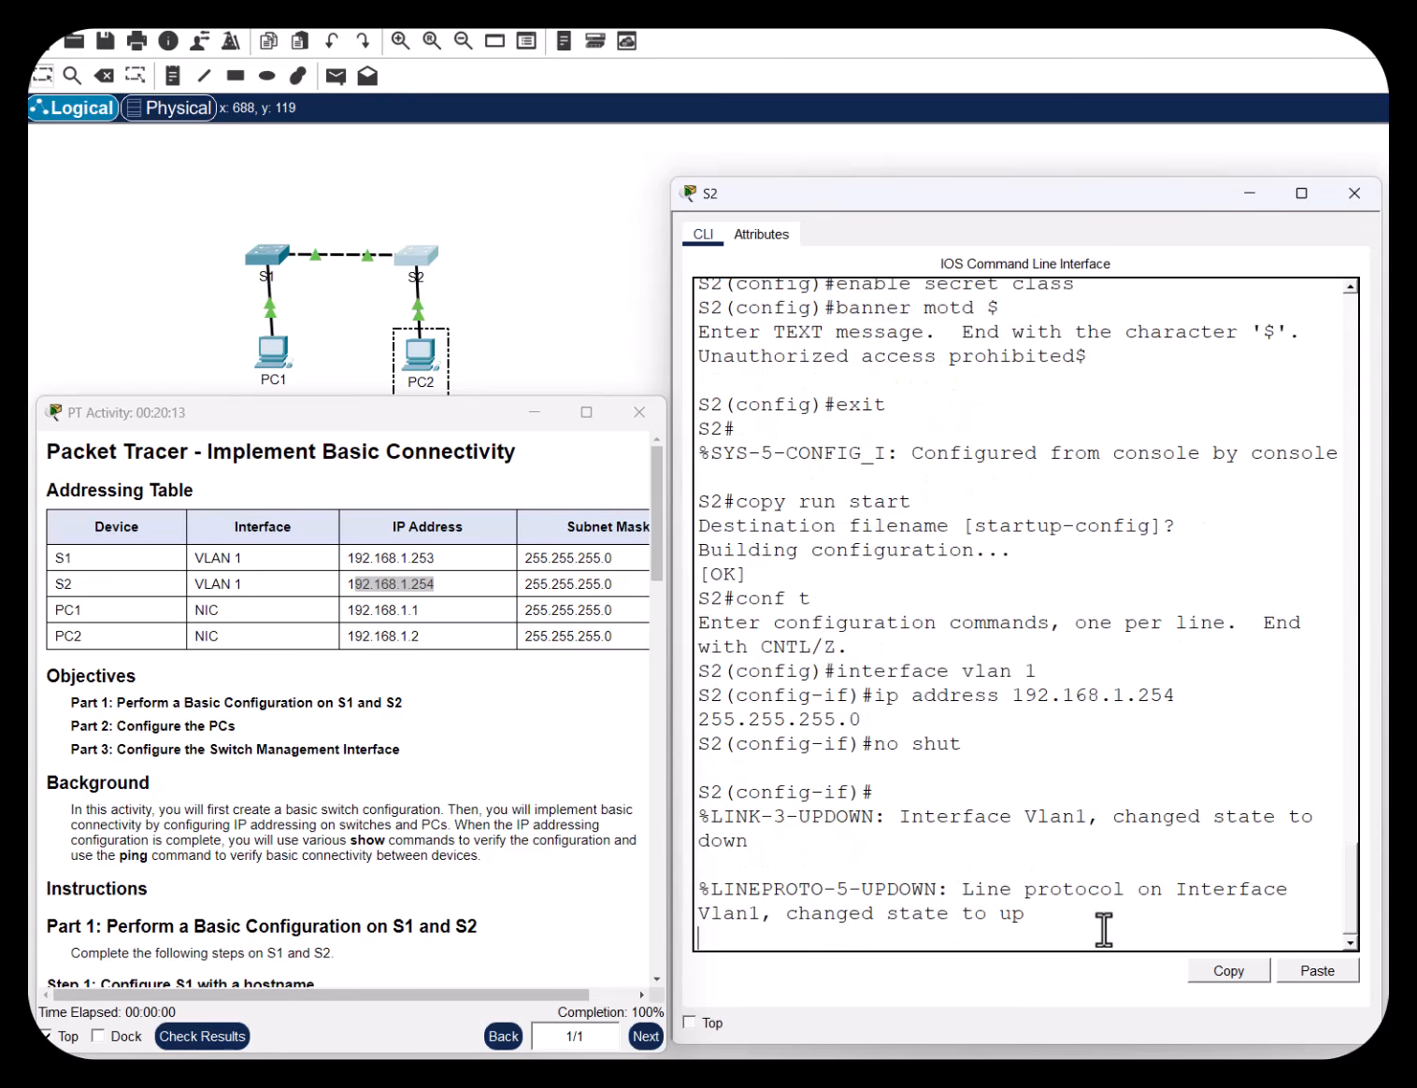
pyautogui.press('Return')
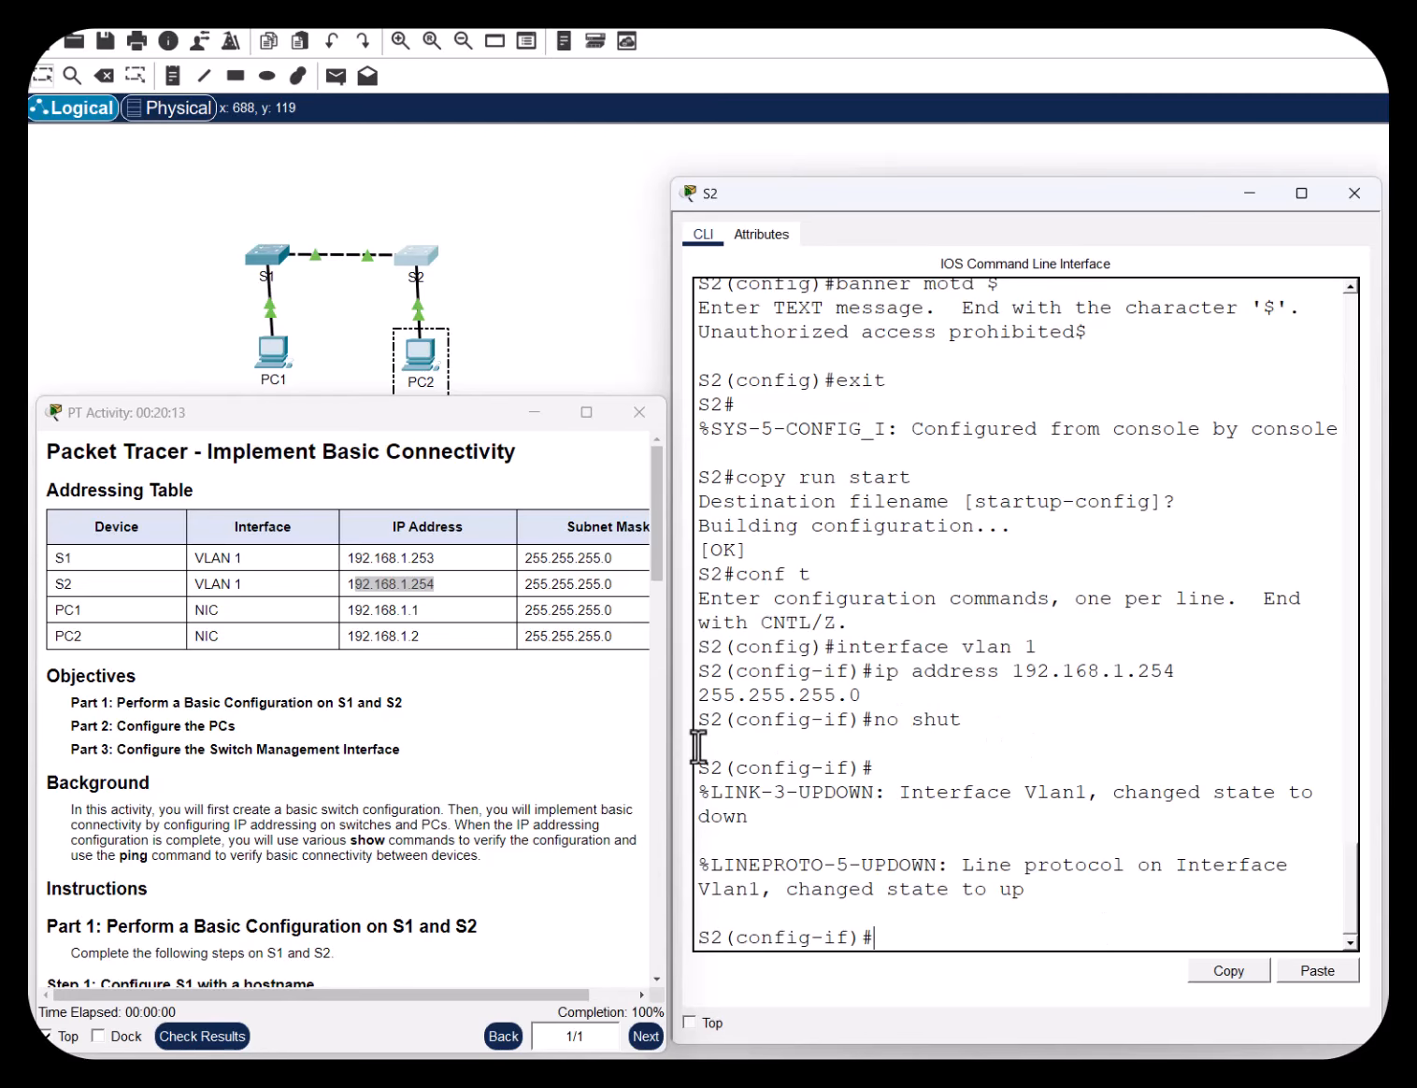
pyautogui.click(577, 774)
# Highlight the lab's Step 3 (verify addresses) and Step 4 (save to NVRAM) headings
pyautogui.scroll(-15, 579, 777)
pyautogui.scroll(-10, 584, 787)
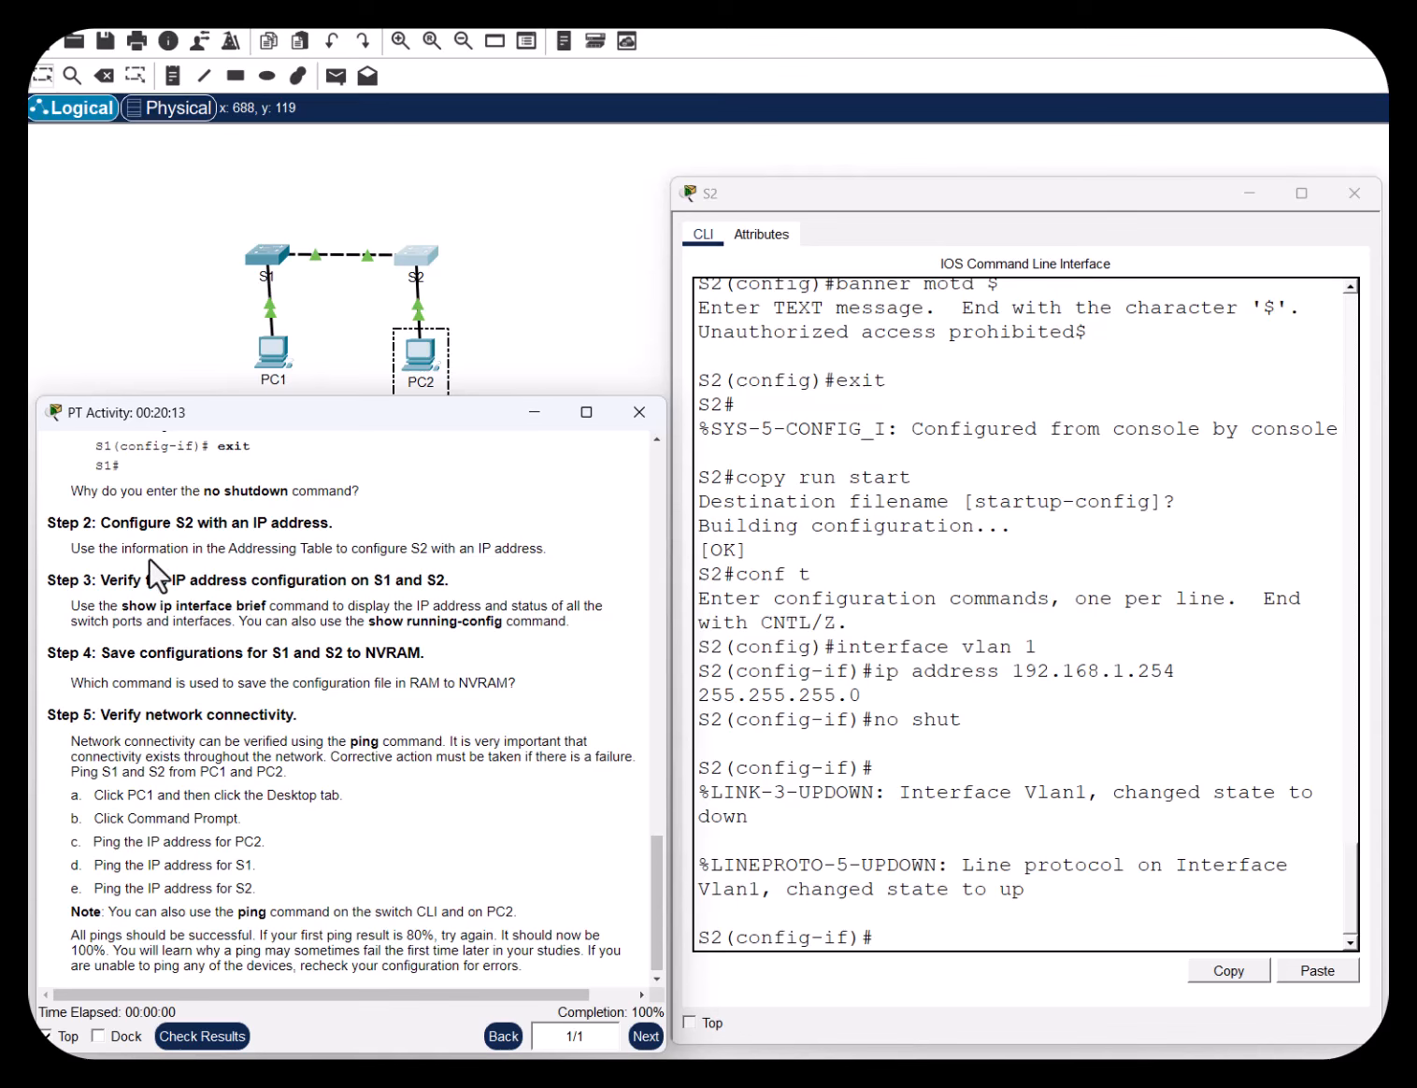
pyautogui.moveTo(150, 580); pyautogui.dragTo(465, 577)
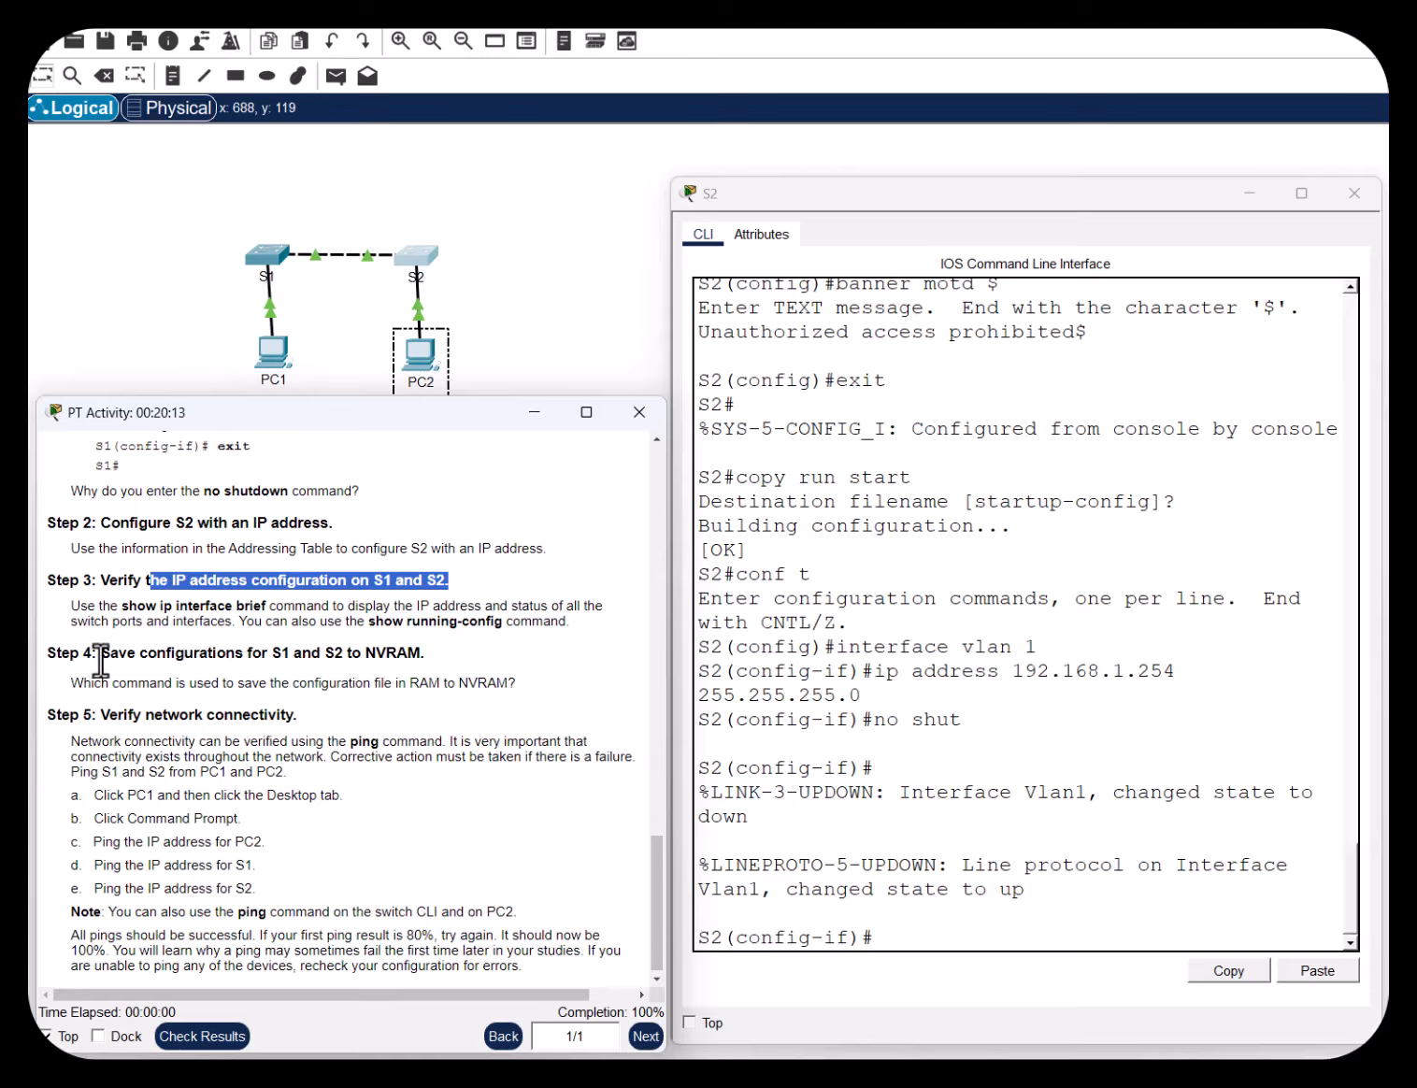
pyautogui.moveTo(101, 654); pyautogui.dragTo(418, 655)
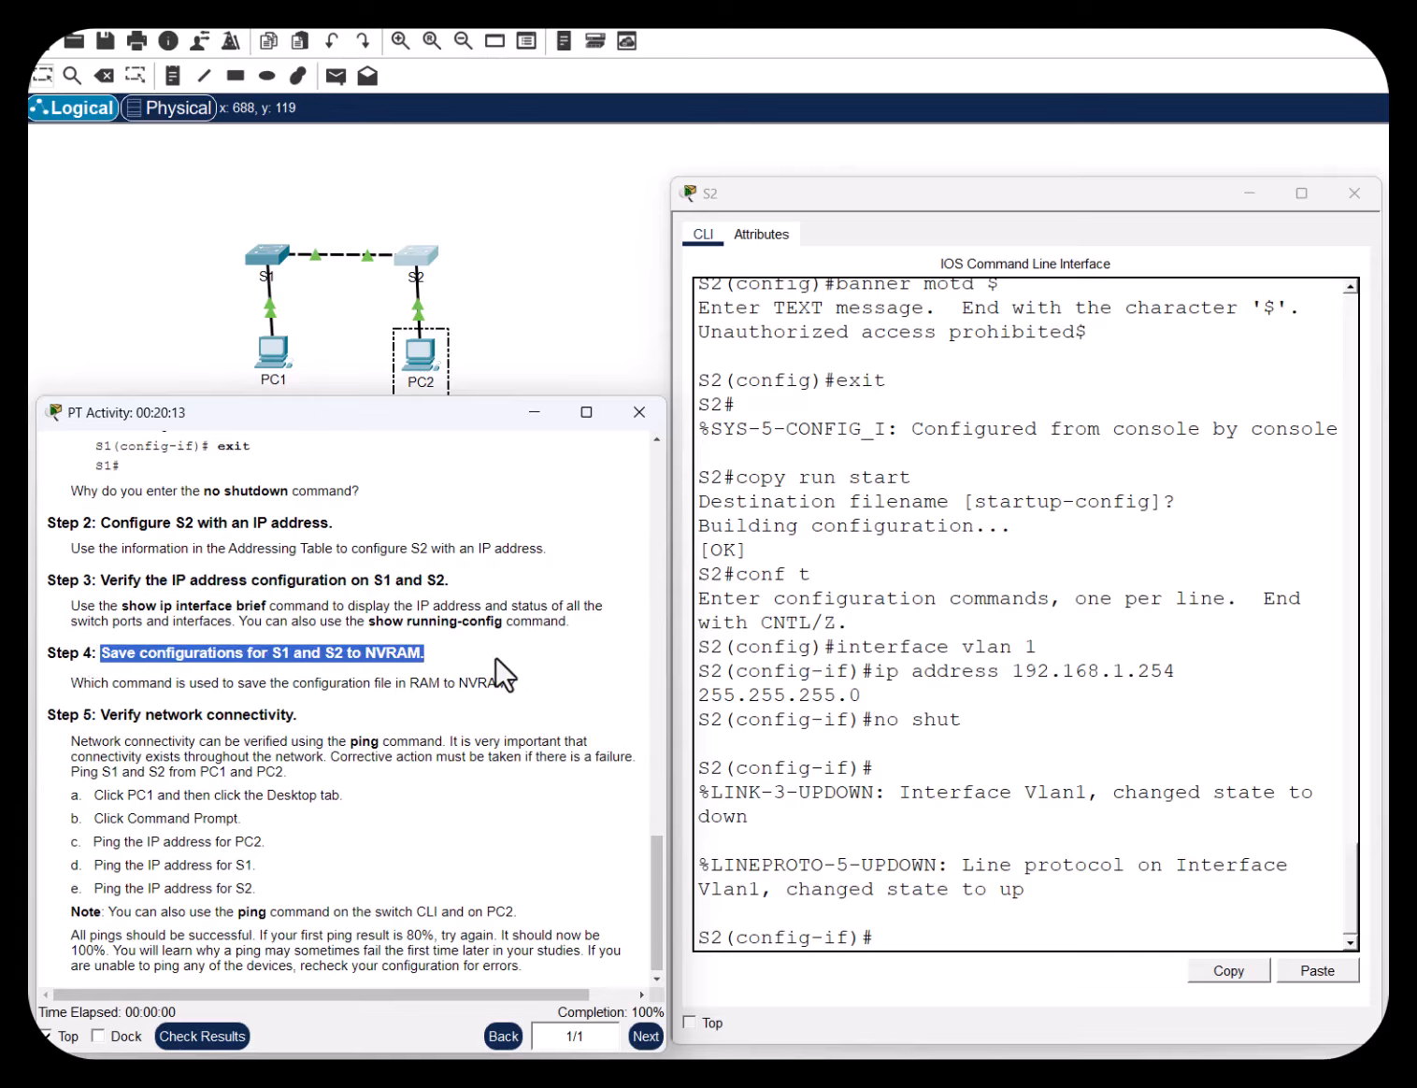
# Exit configuration mode on S2 and enter copy run start
pyautogui.click(906, 942)
pyautogui.write('ex')
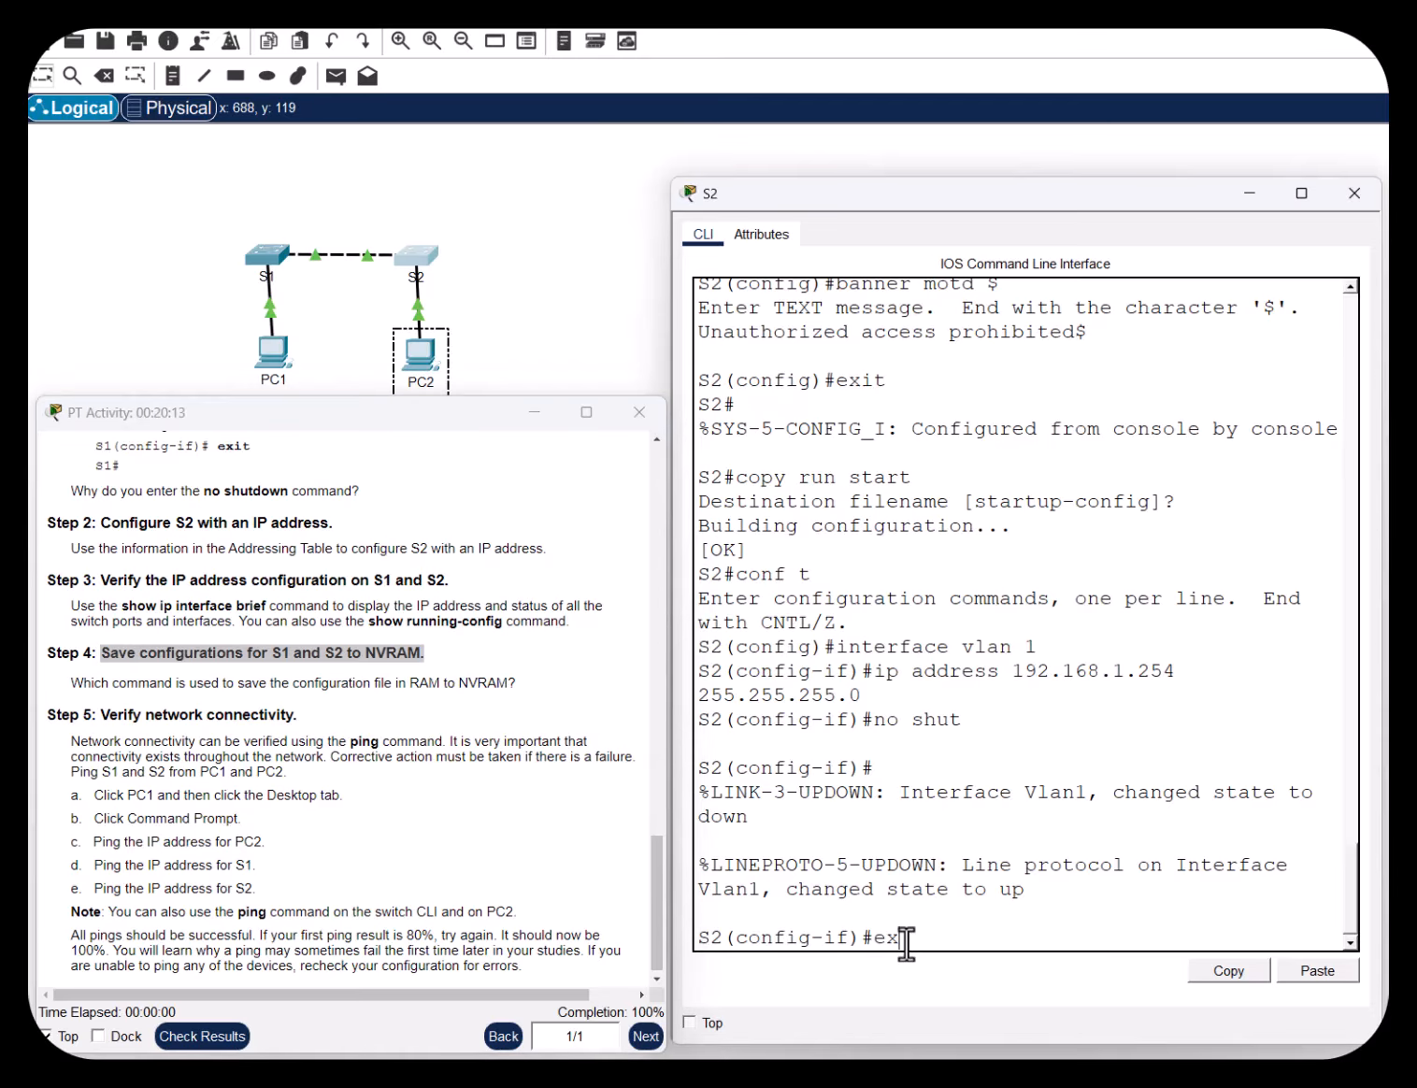
pyautogui.write('it')
pyautogui.press('Return')
pyautogui.write('exit')
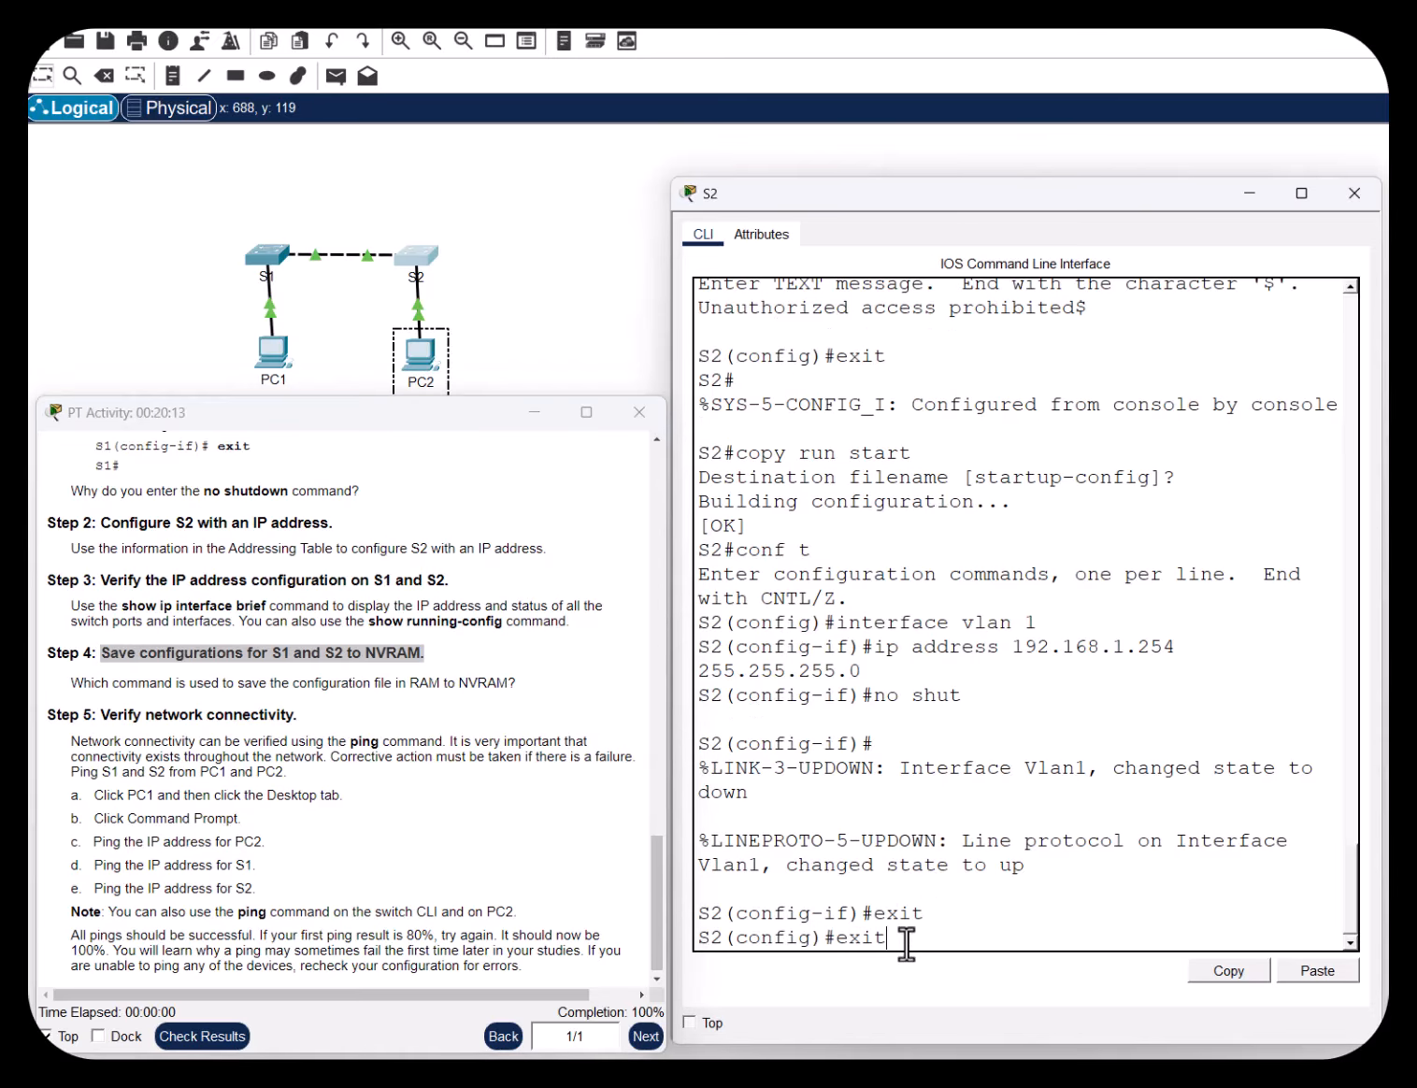
pyautogui.press('Return')
pyautogui.press('Return')
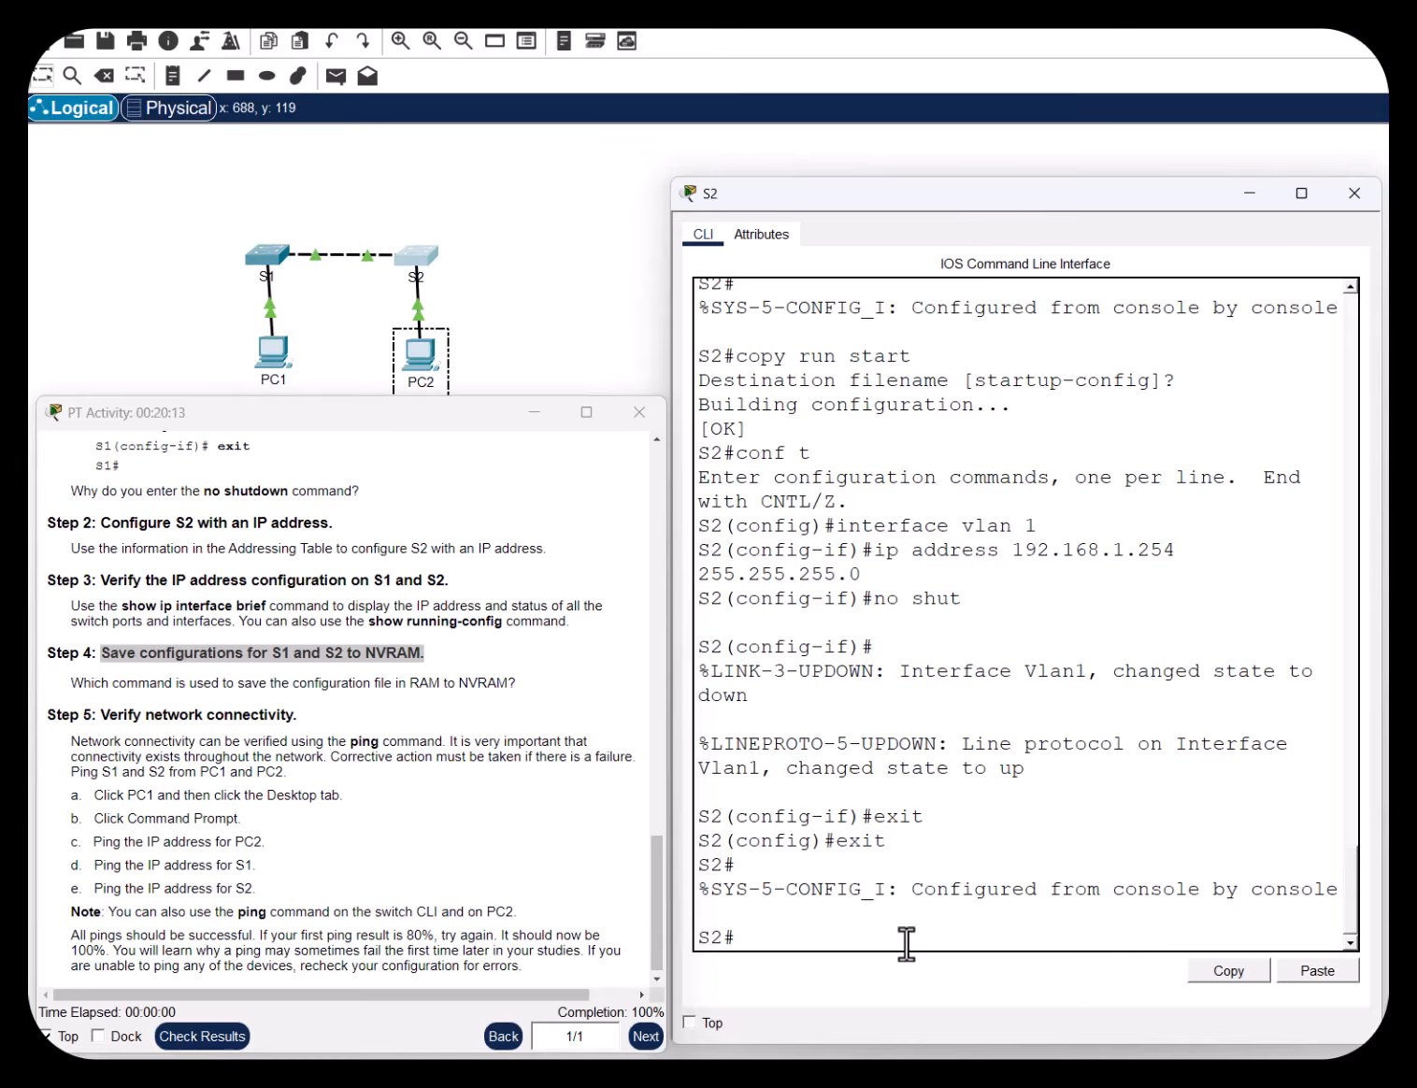
pyautogui.write('copy run start')
pyautogui.press('Return')
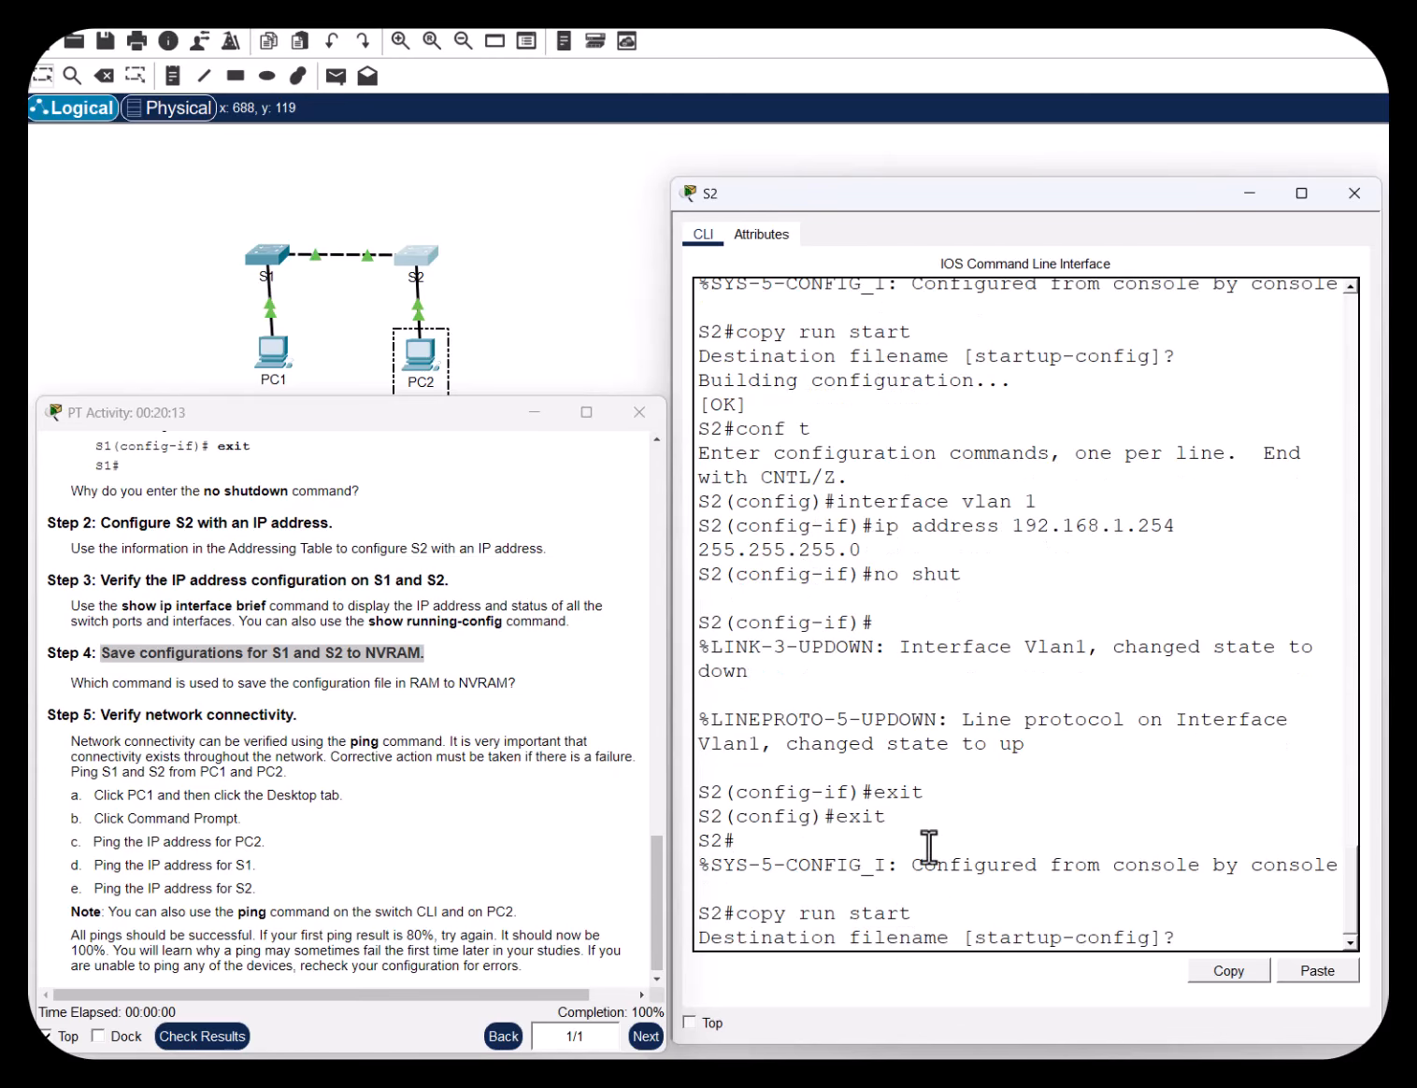
# Save S1's running configuration to startup-config, then confirm S2's save to startup-config too
pyautogui.click(266, 264)
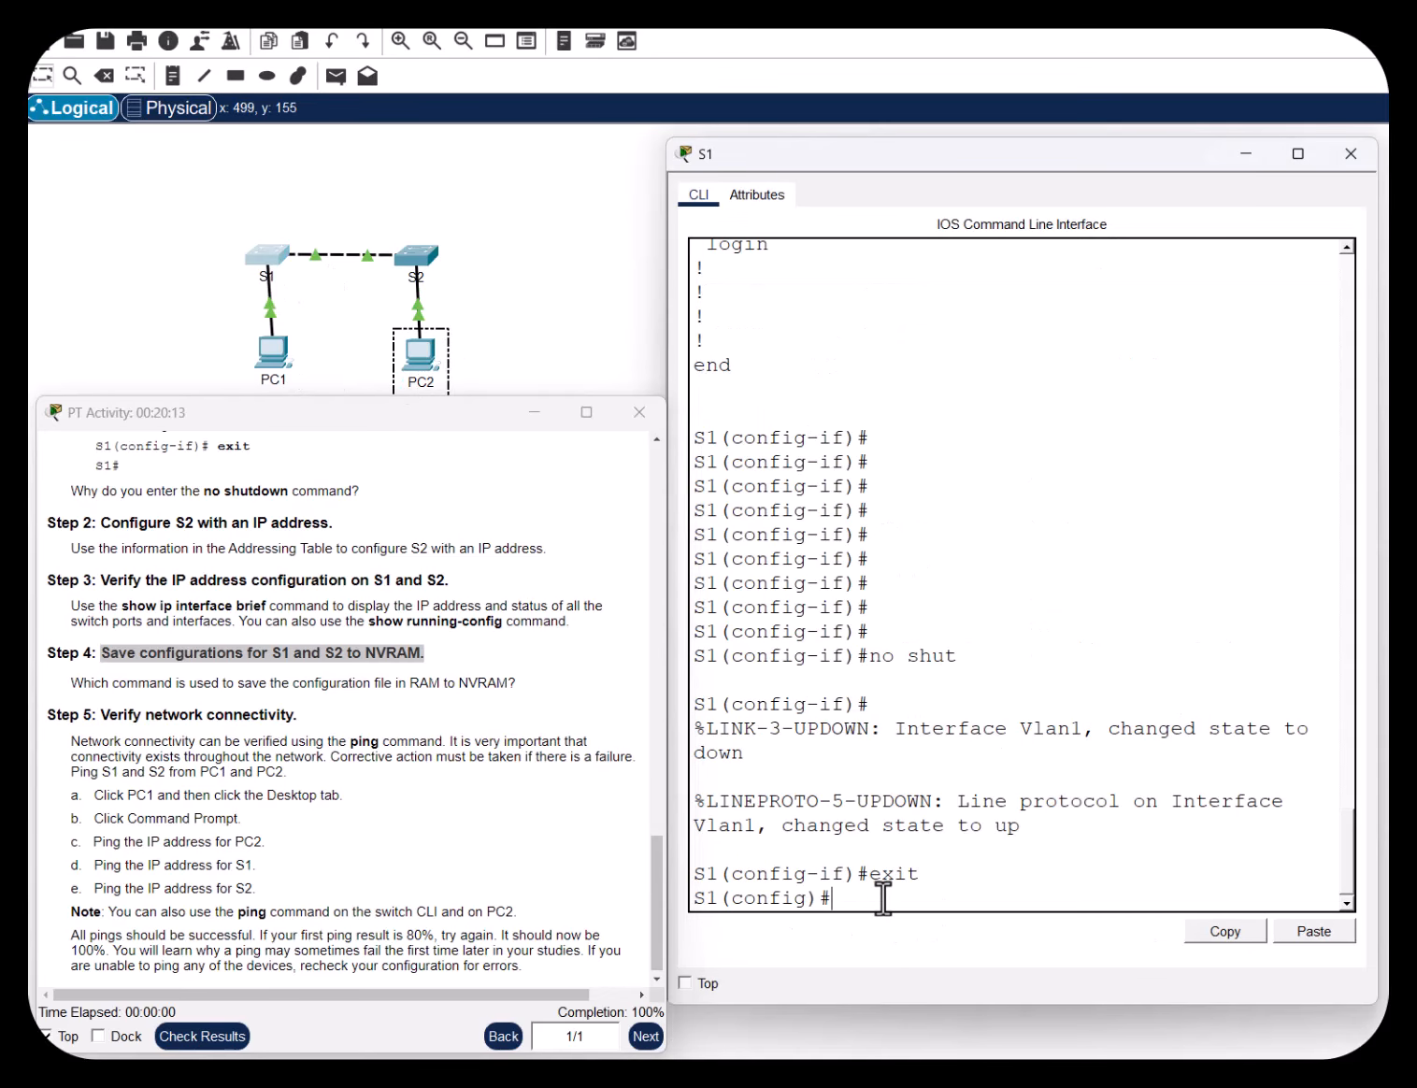
pyautogui.write('xit')
pyautogui.press('Return')
pyautogui.press('Return')
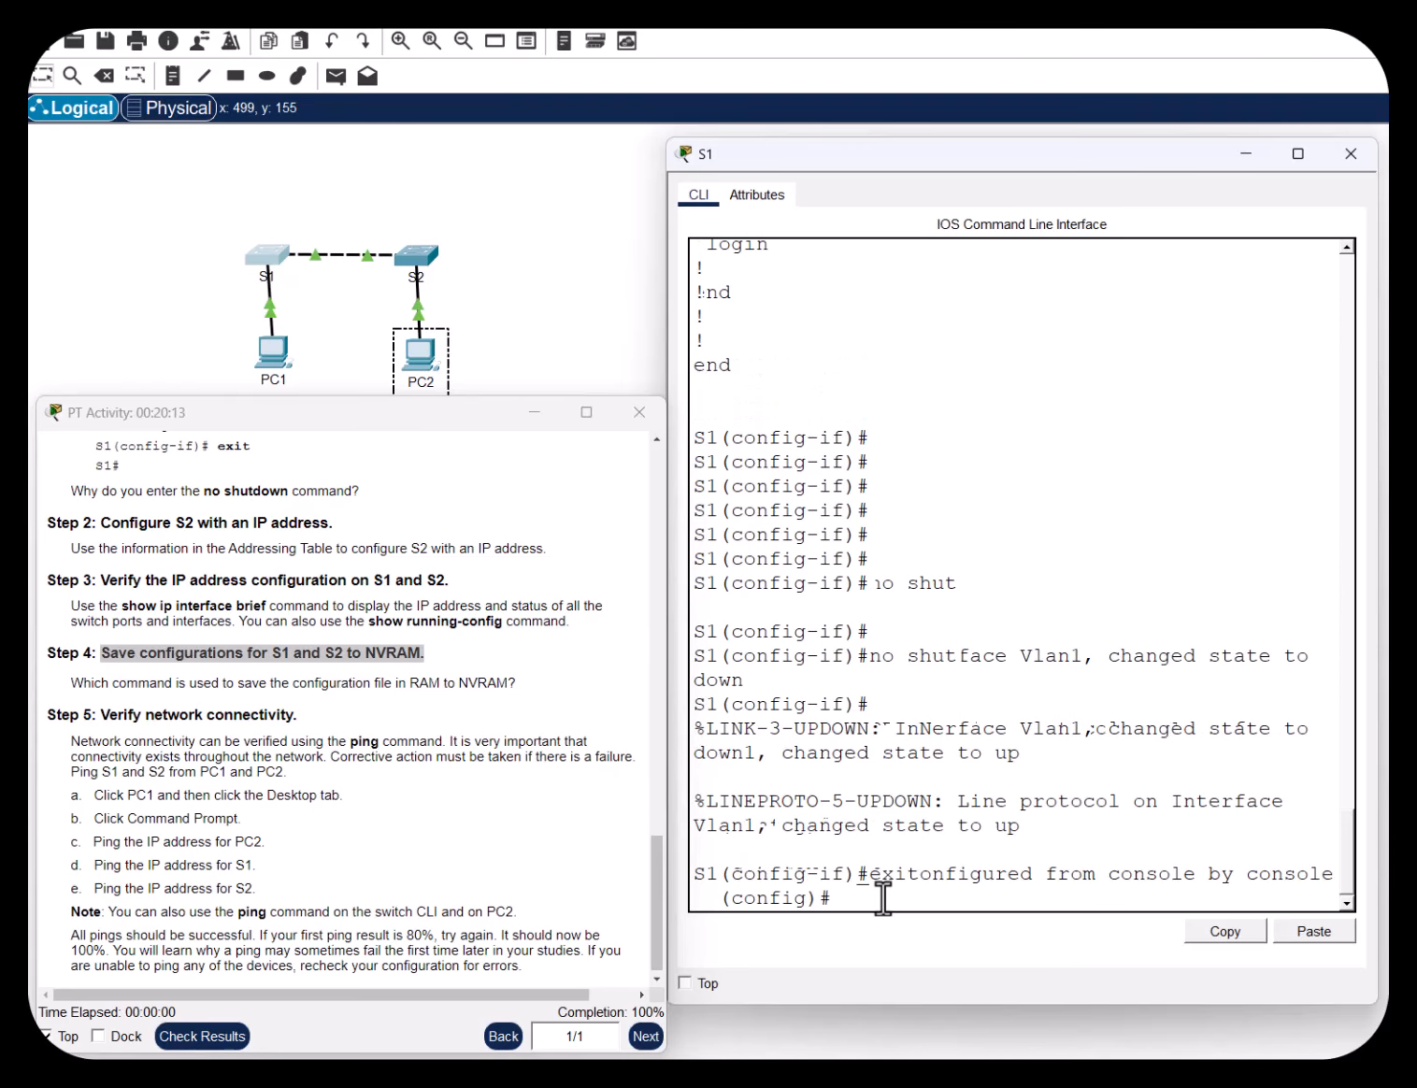
pyautogui.write('copy r')
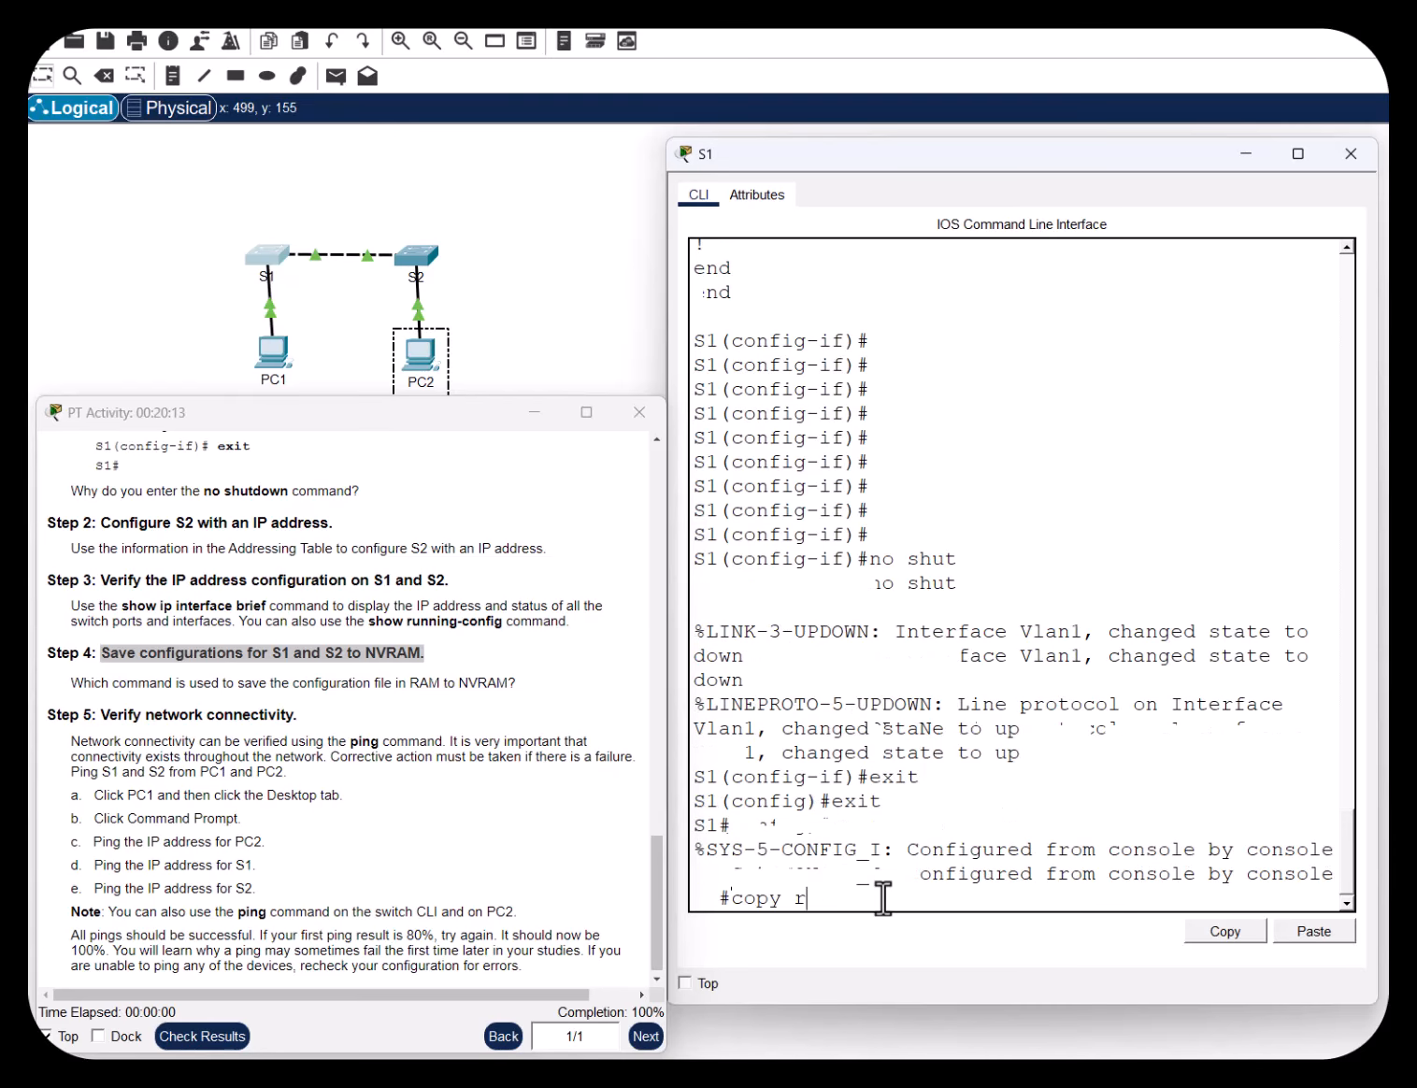
pyautogui.write('un start')
pyautogui.press('Return')
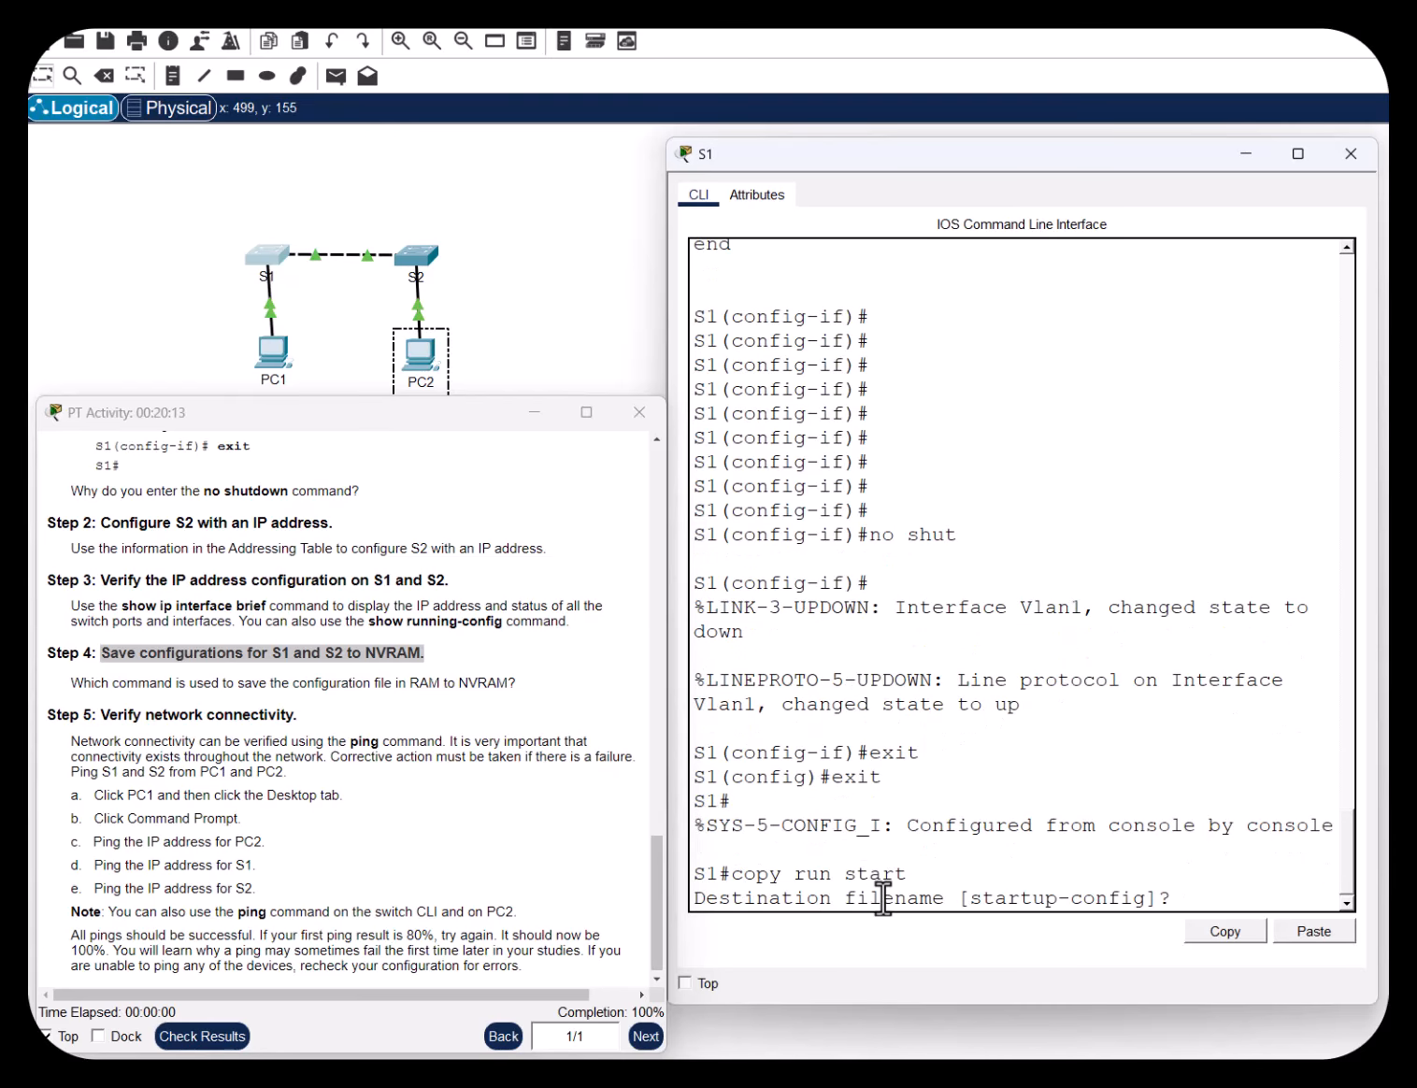
pyautogui.press('Return')
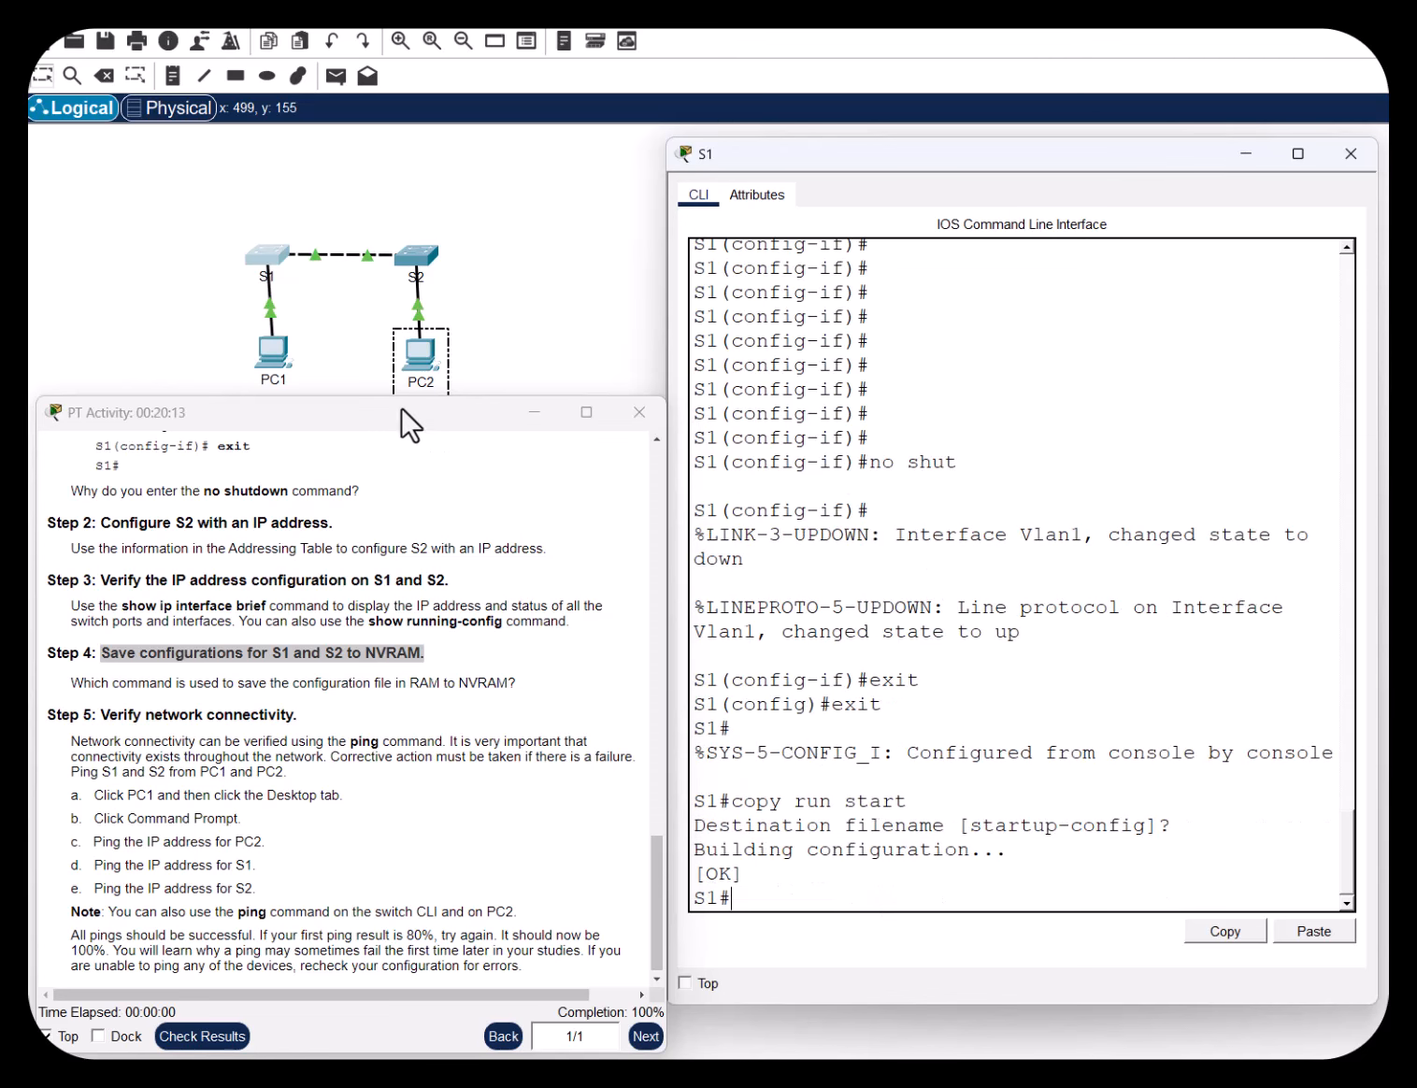
pyautogui.click(418, 256)
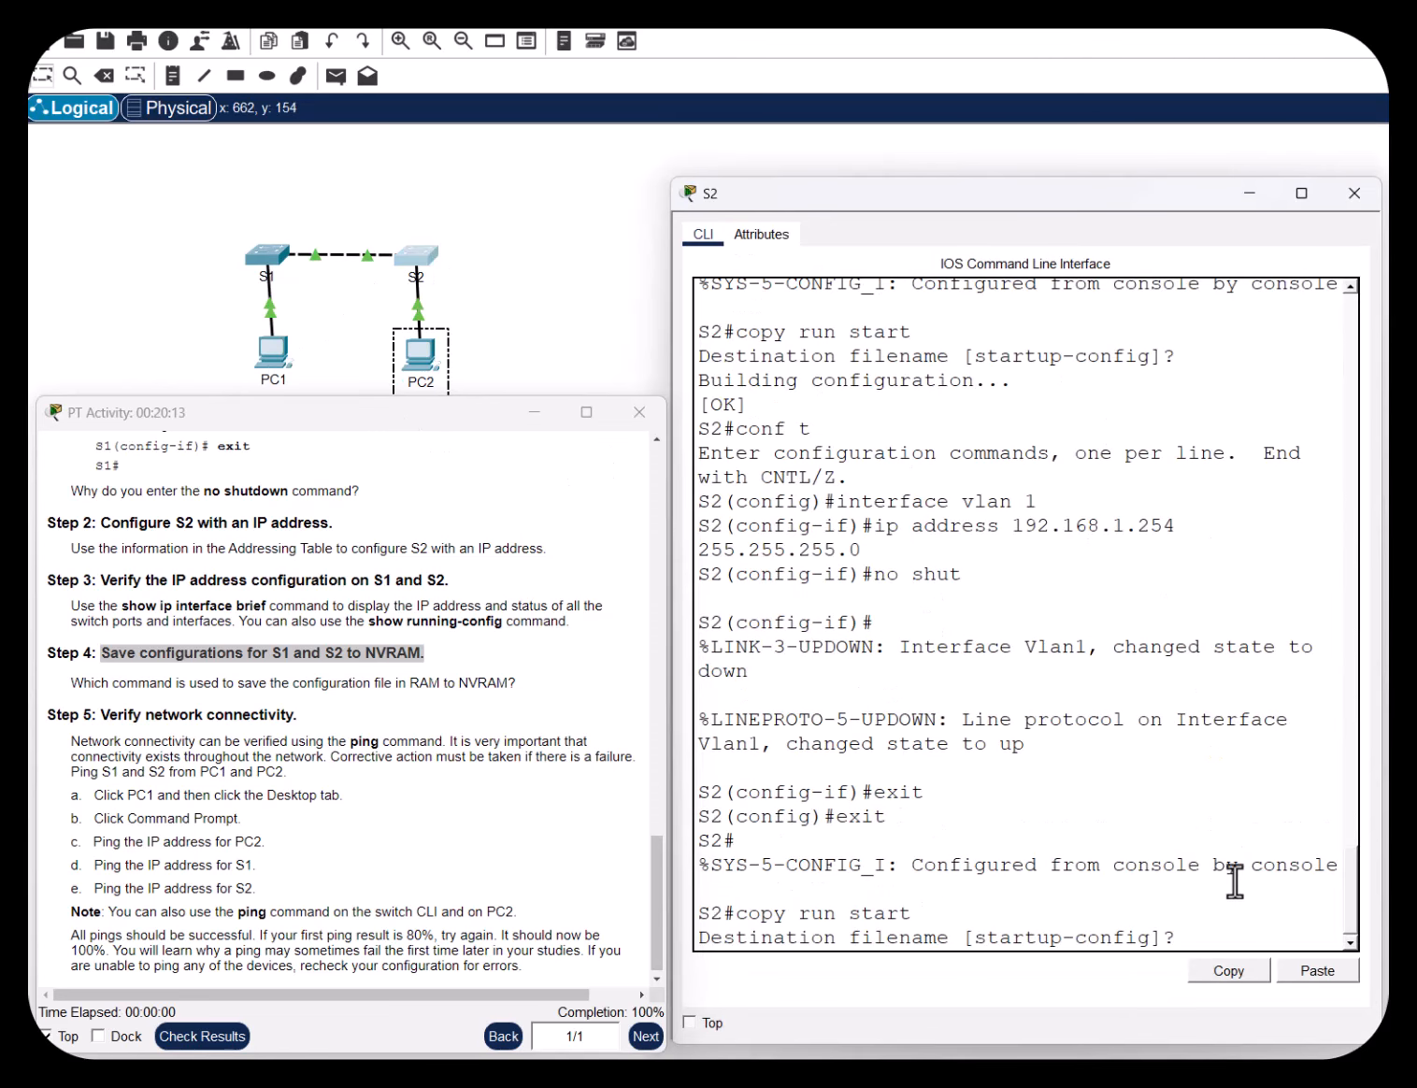
pyautogui.press('Return')
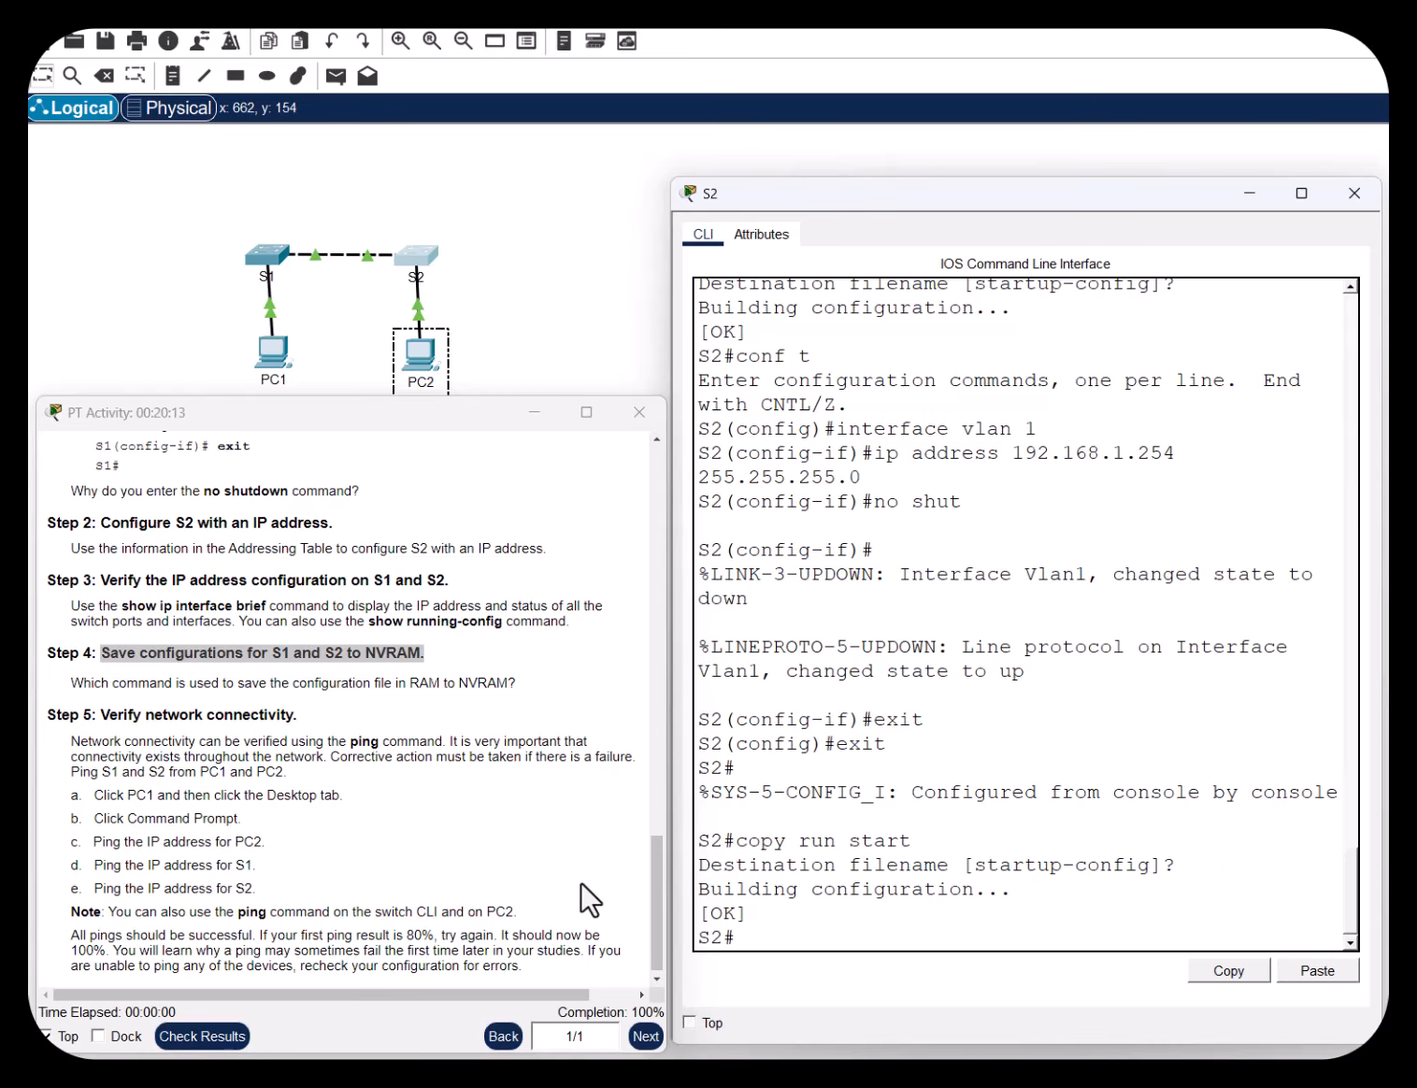
pyautogui.moveTo(109, 716); pyautogui.dragTo(290, 716)
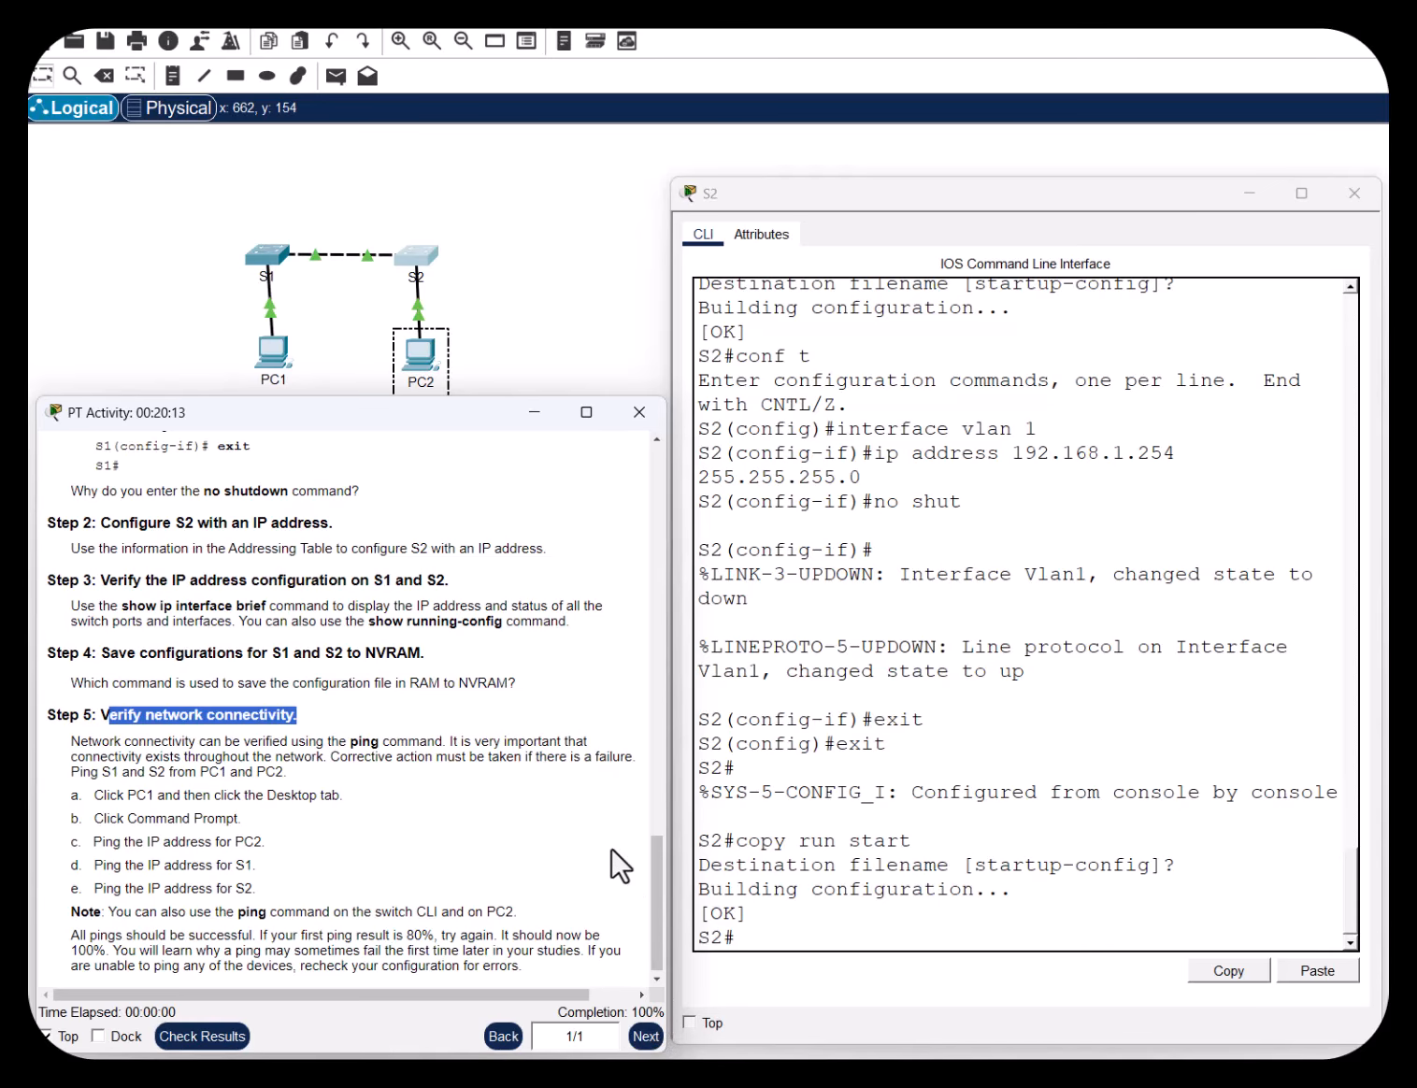
pyautogui.scroll(-1, 607, 865)
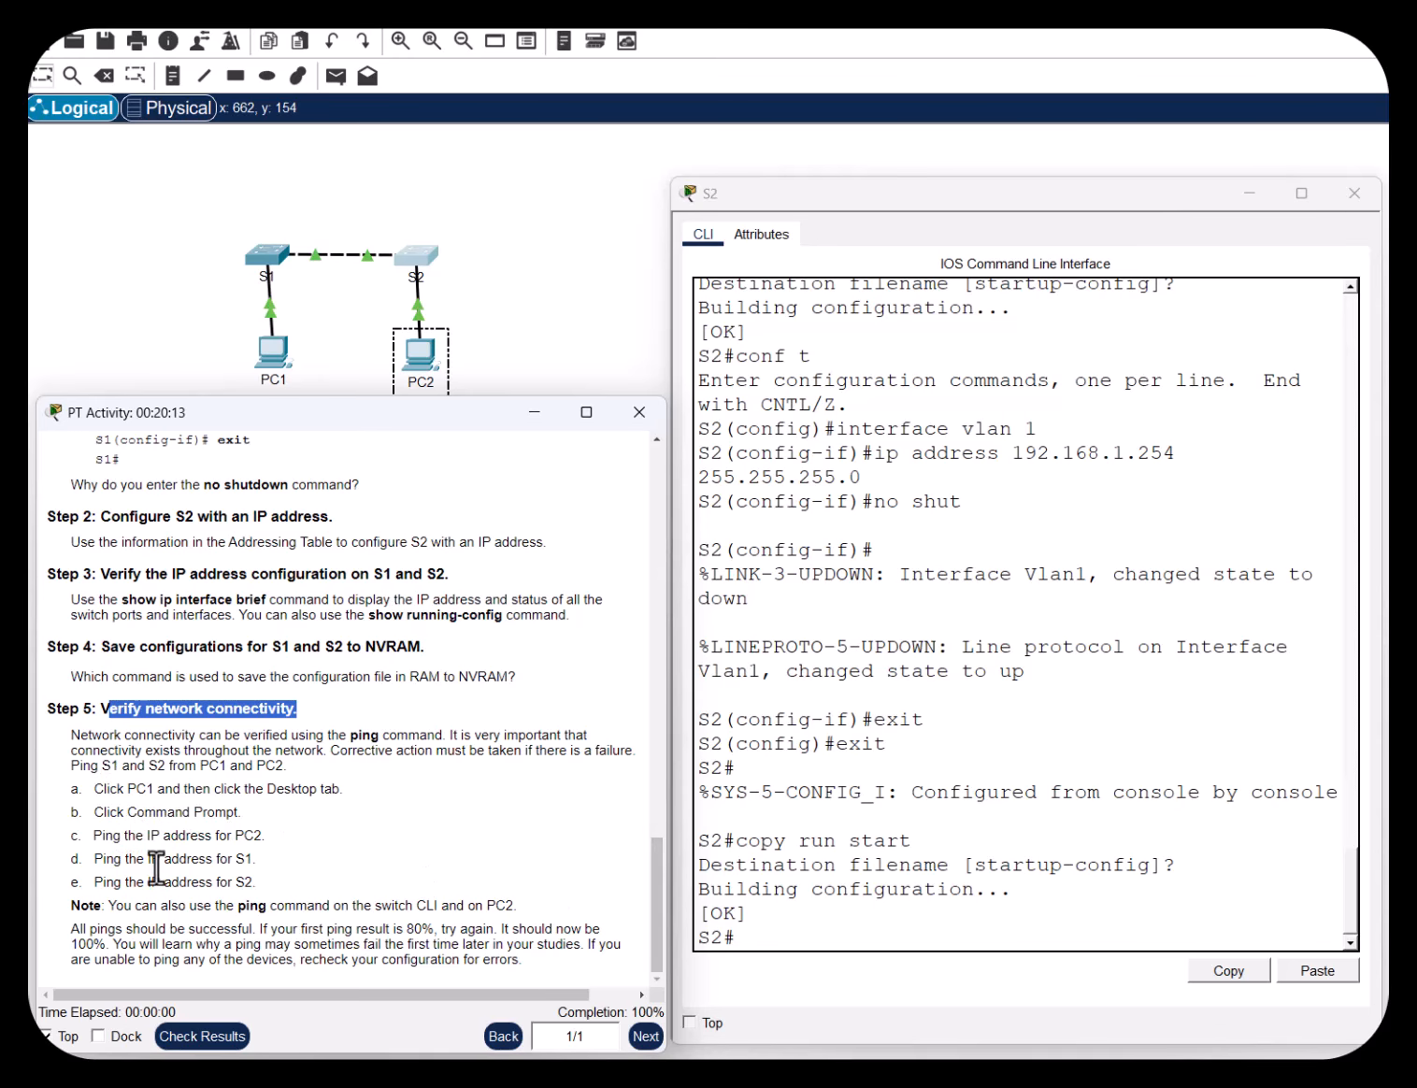
pyautogui.moveTo(117, 789); pyautogui.dragTo(371, 793)
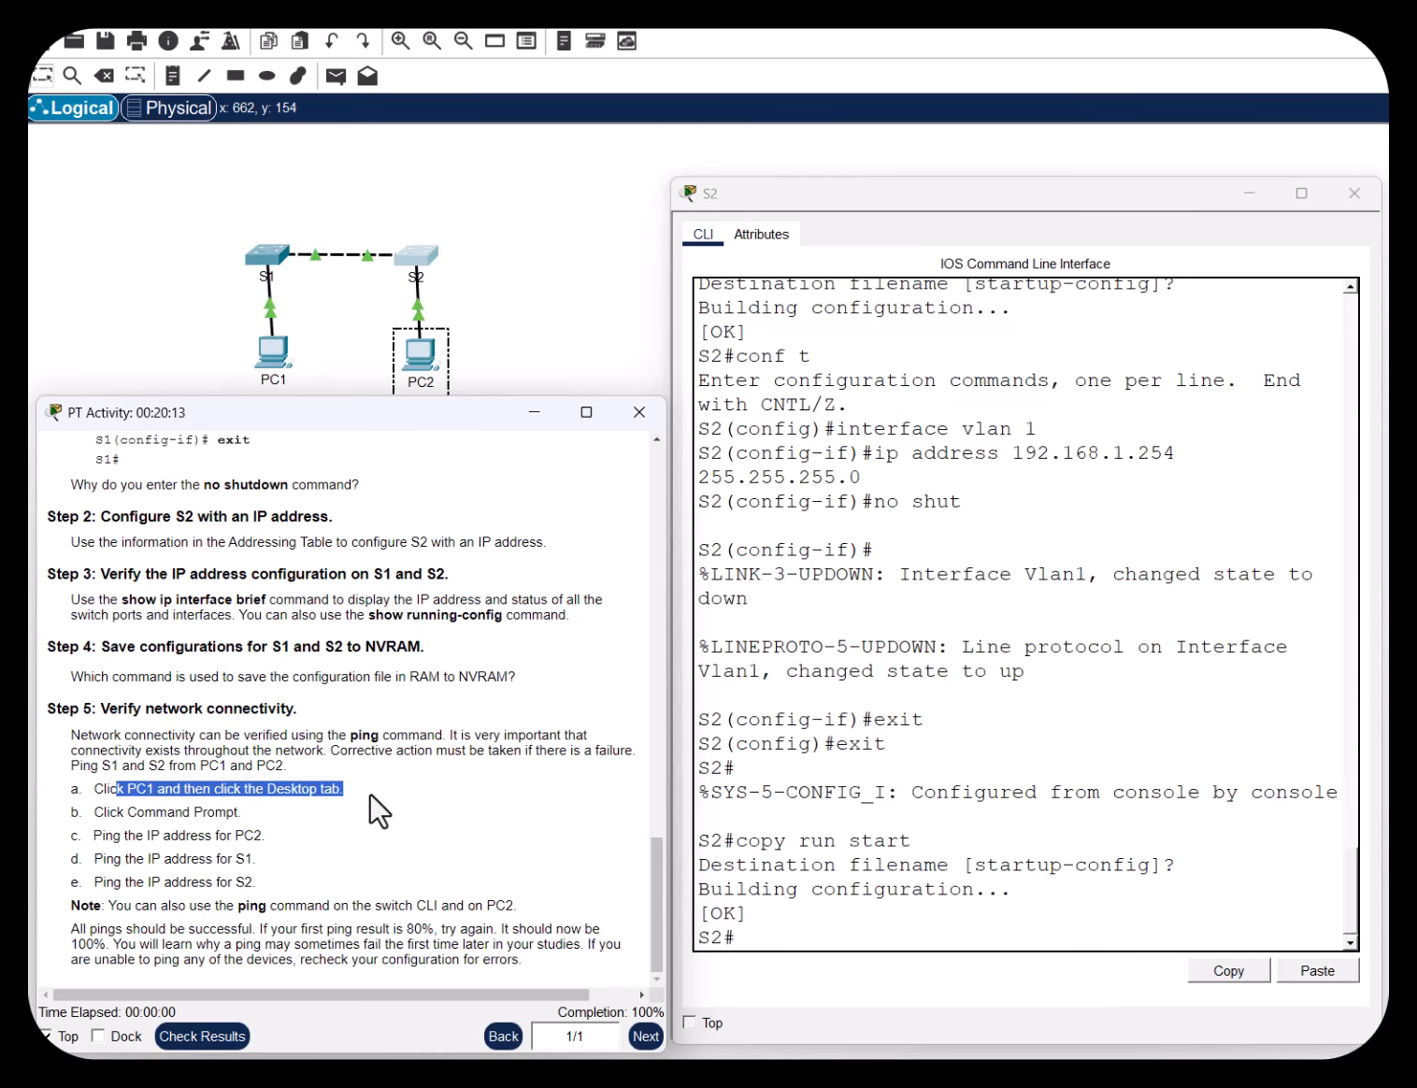
pyautogui.moveTo(117, 813); pyautogui.dragTo(245, 813)
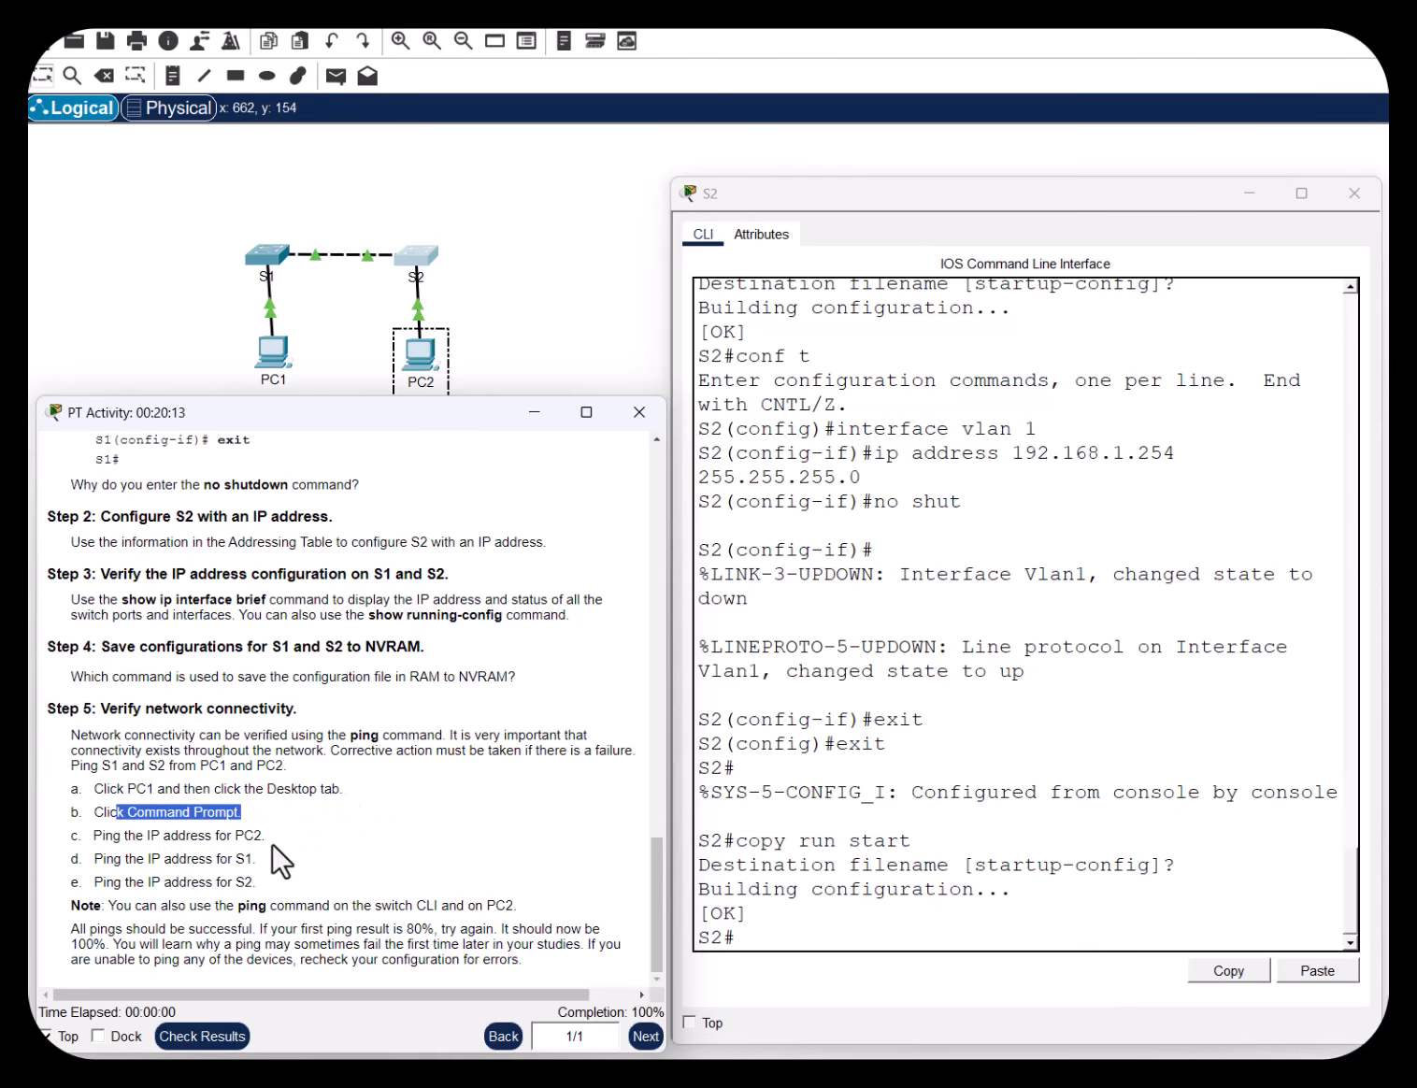
pyautogui.moveTo(101, 835); pyautogui.dragTo(267, 836)
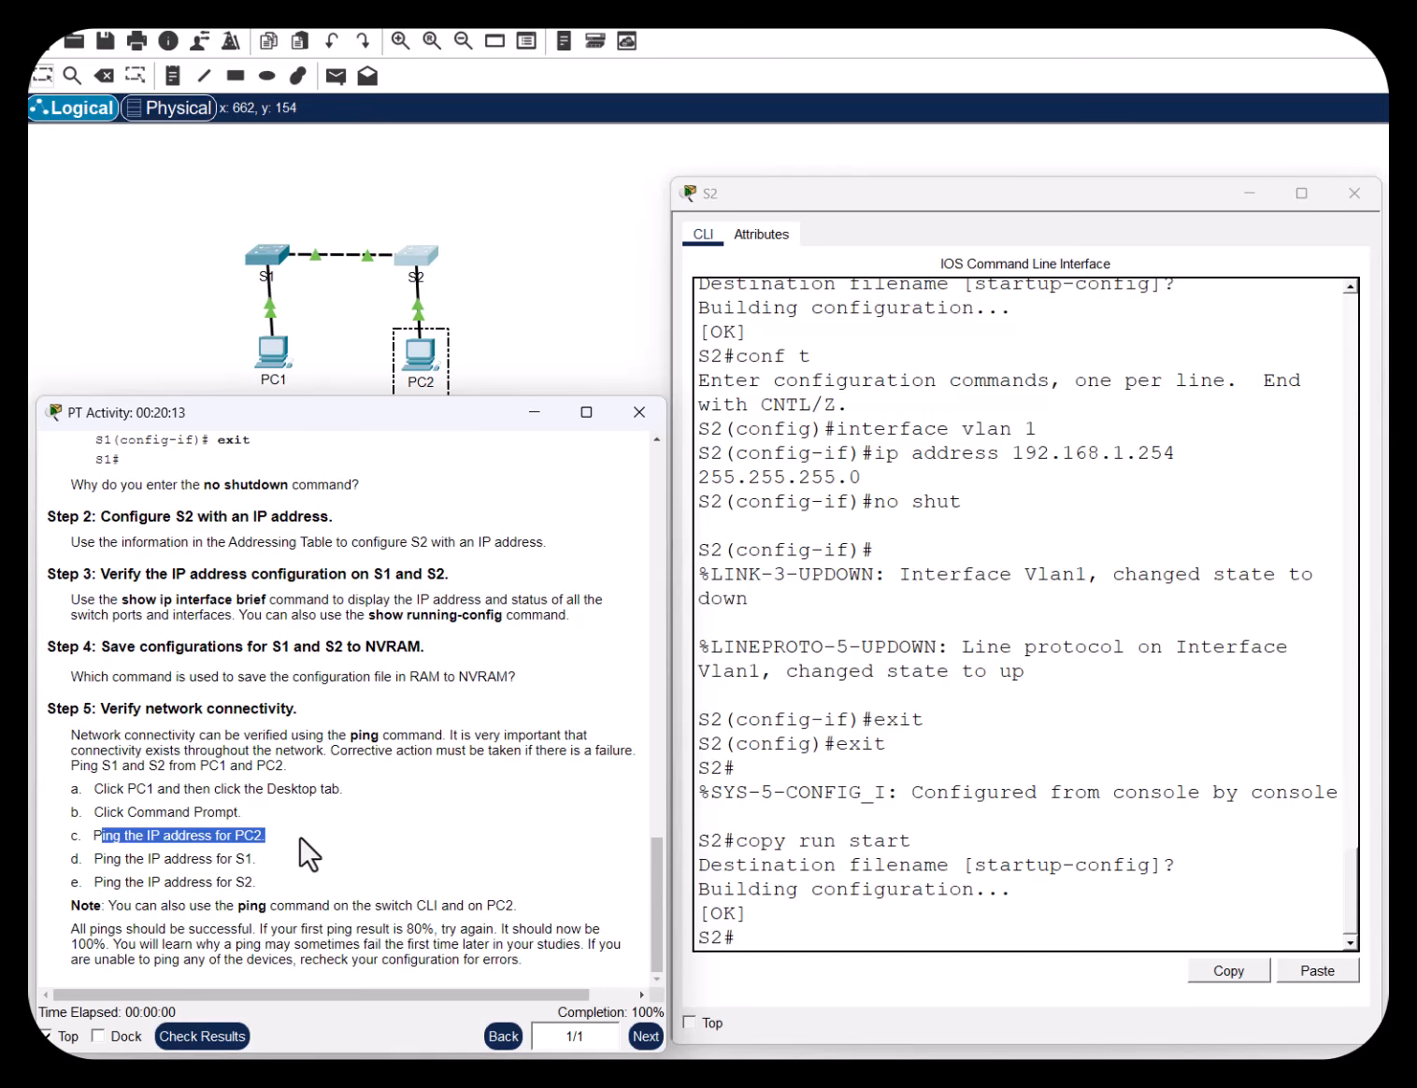
pyautogui.click(271, 864)
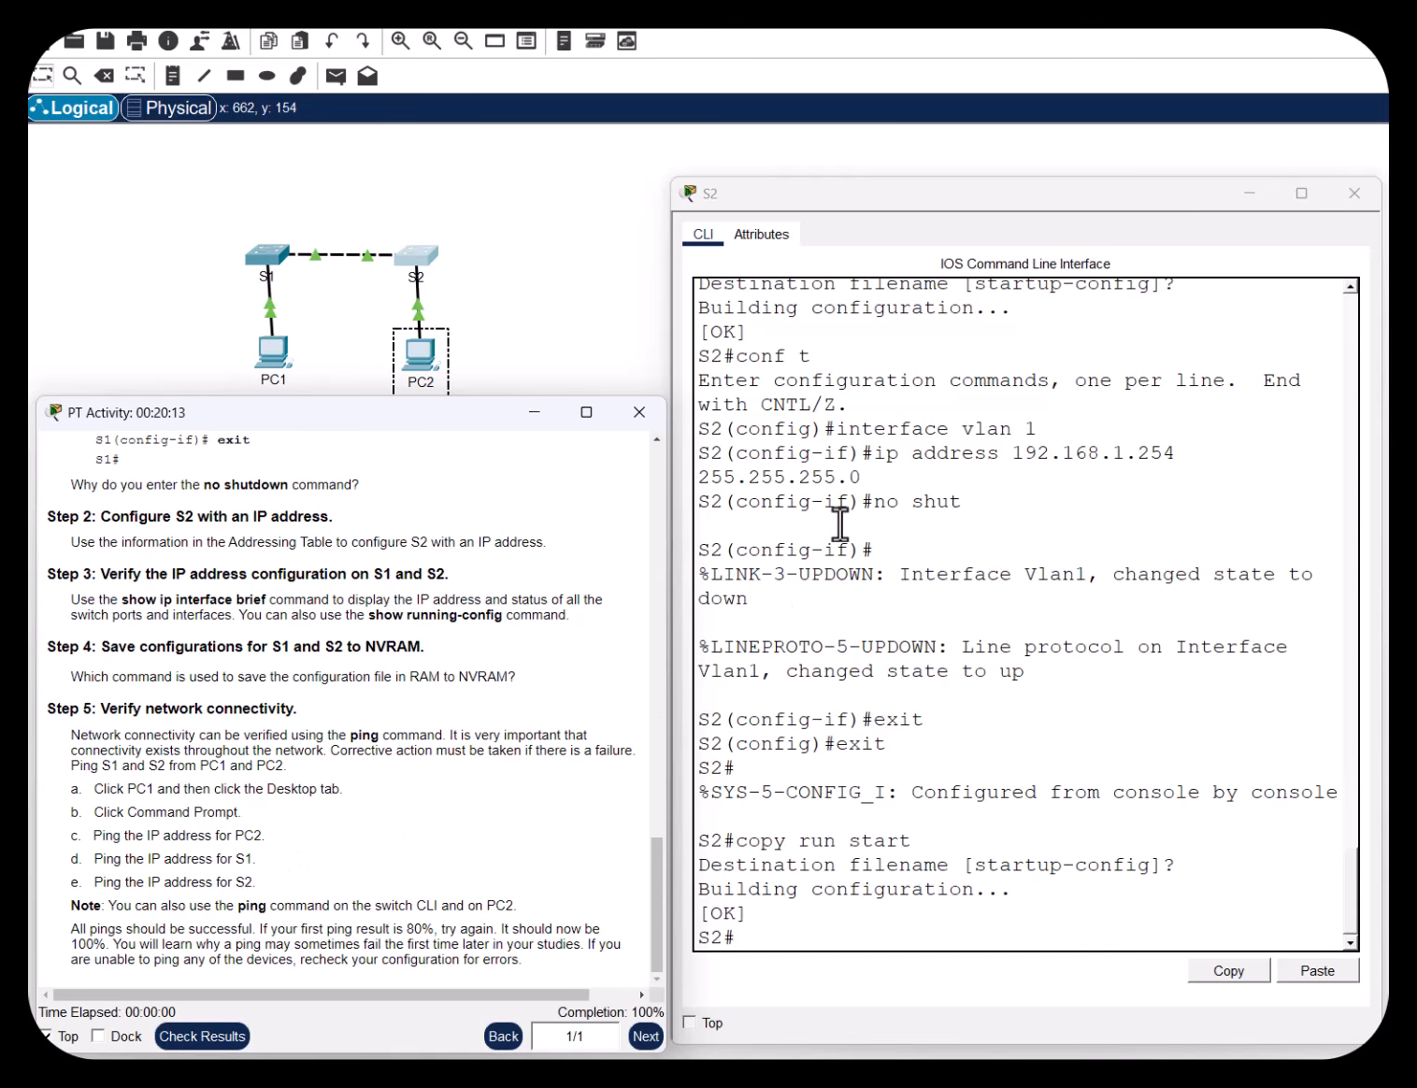
# From PC1's command prompt, ping S1 at 192.168.1.253, correcting the 'pint' typo to 'ping'
pyautogui.click(275, 351)
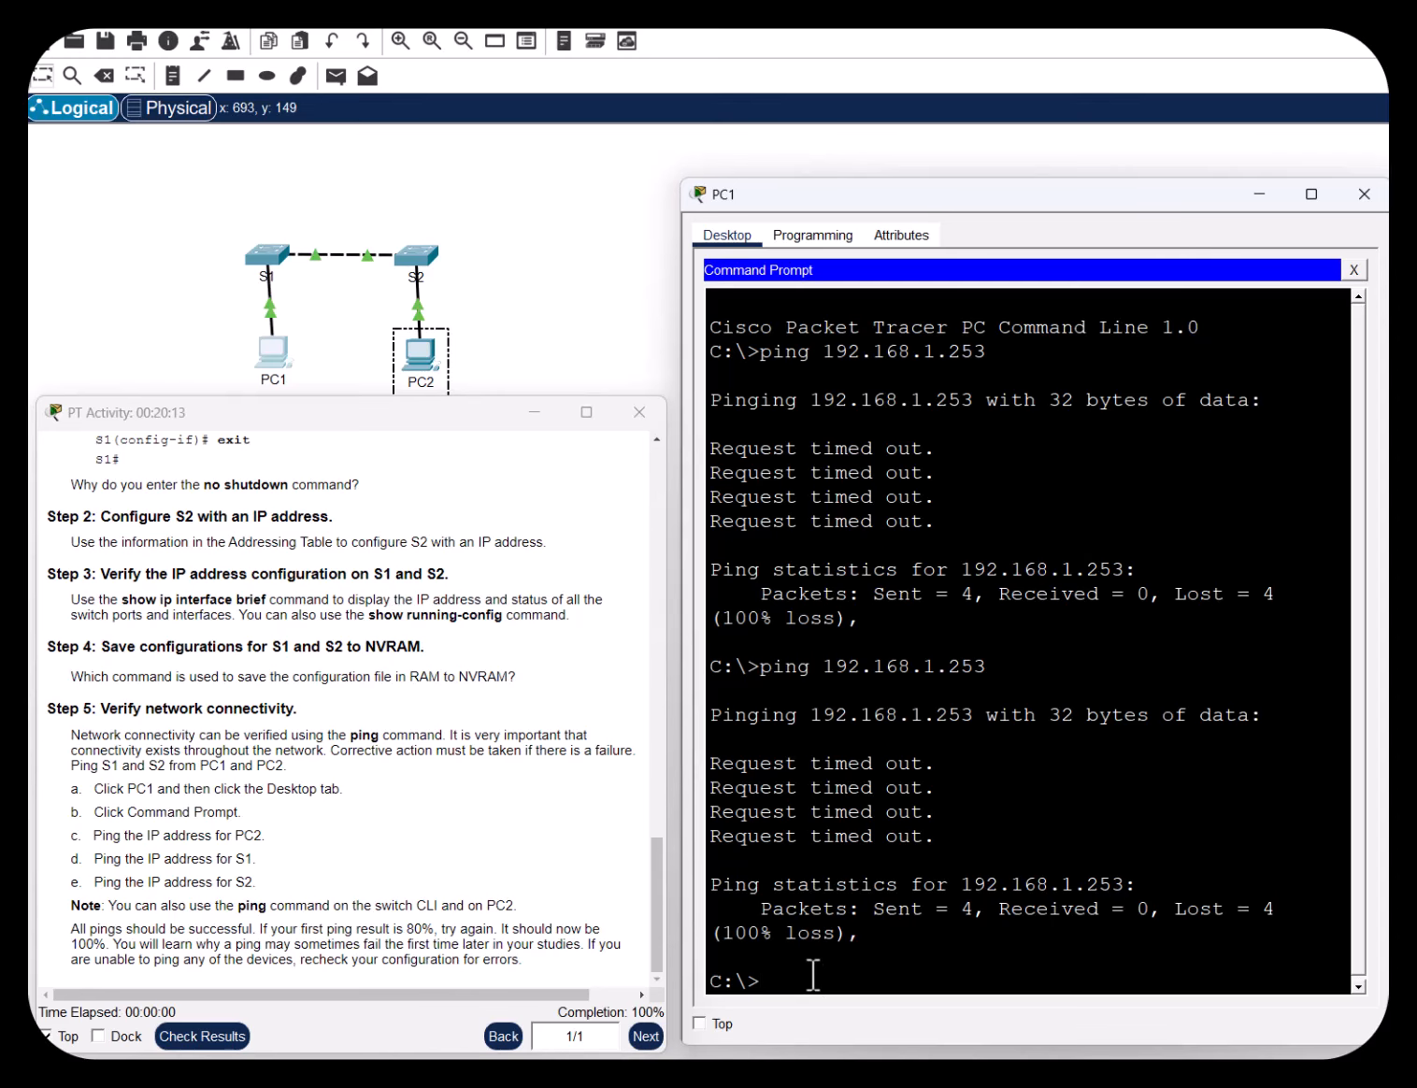
pyautogui.write('pint 192.168.1.253')
pyautogui.press('Return')
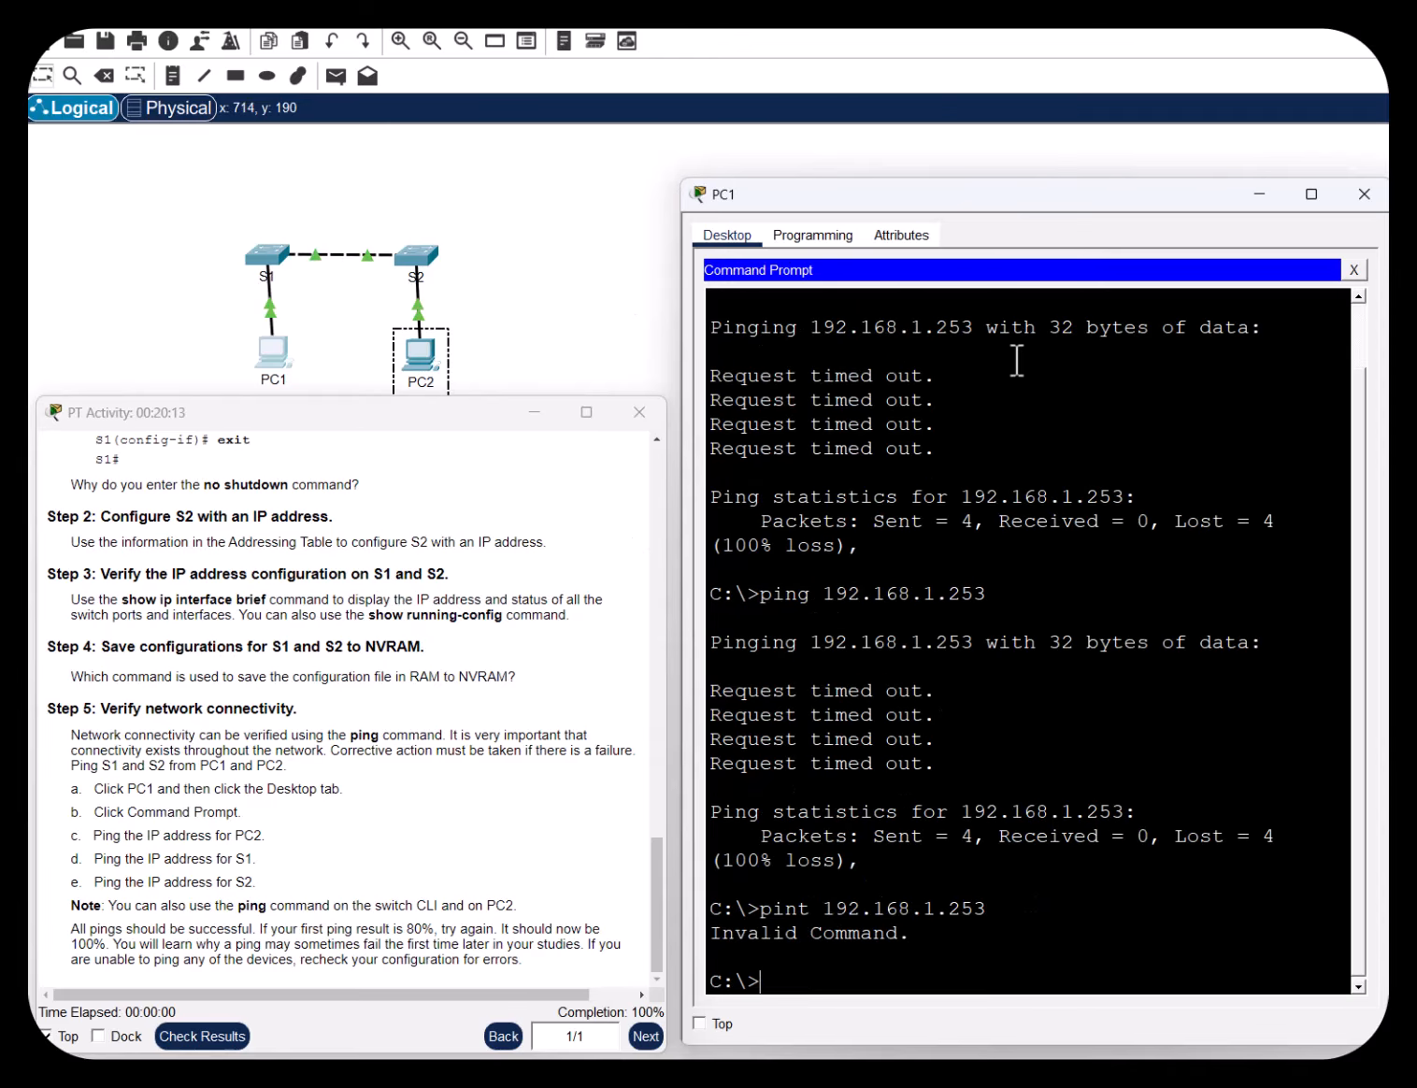
pyautogui.press('Up')
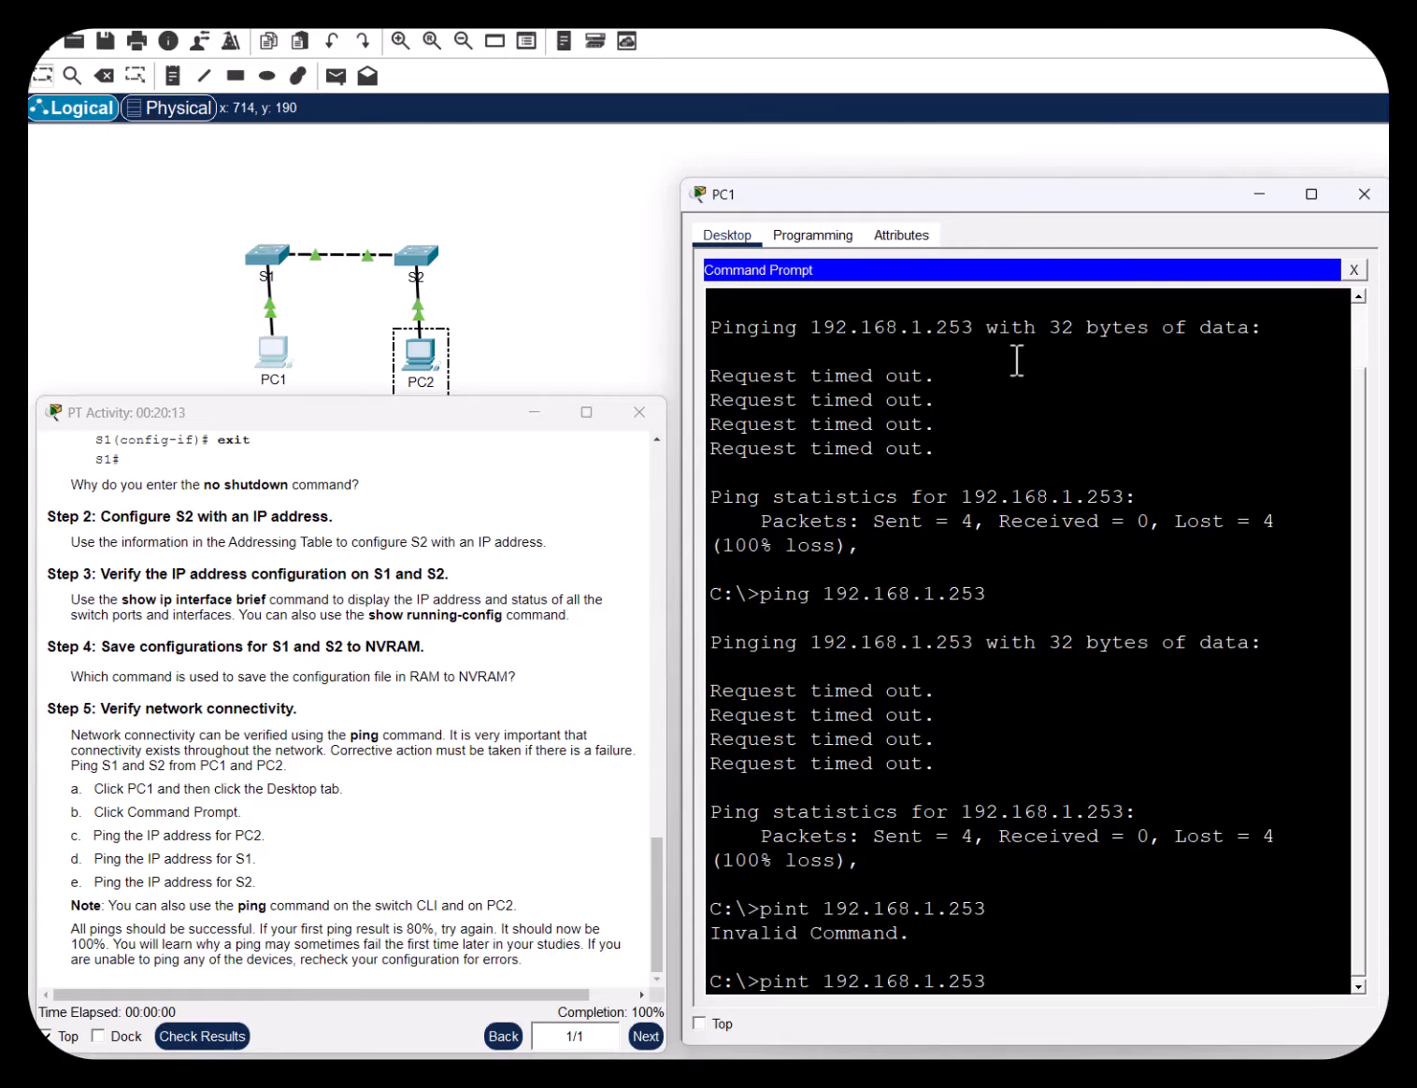
pyautogui.press('Left')
pyautogui.press('Left')
pyautogui.press('Left')
pyautogui.press('Left')
pyautogui.press('Left')
pyautogui.press('Left')
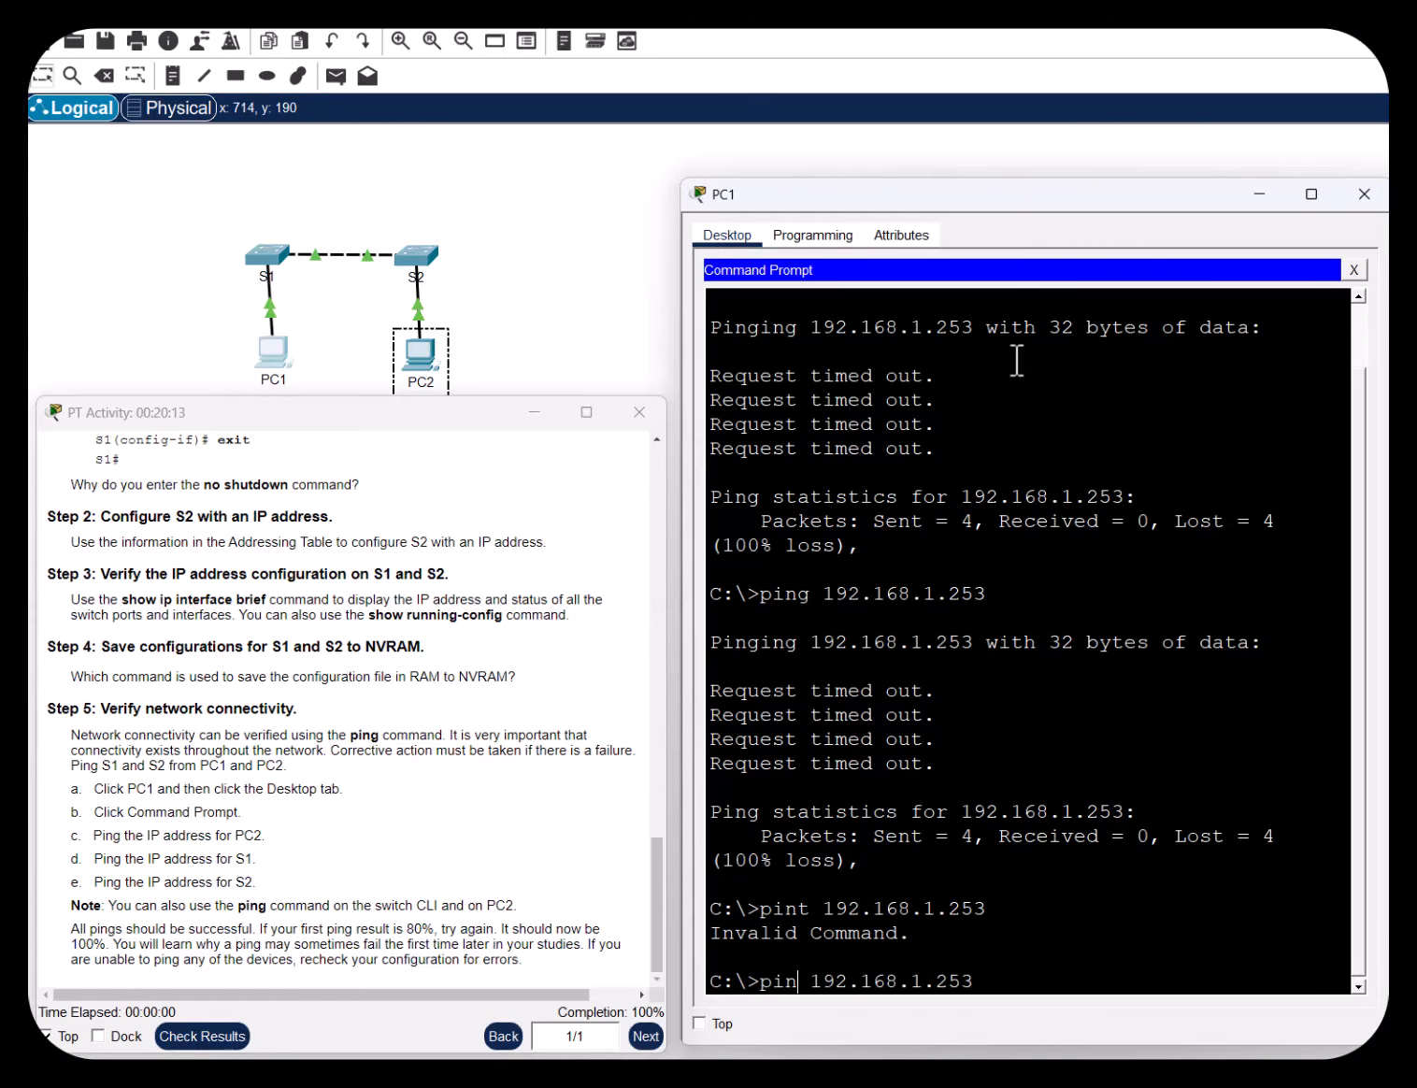
pyautogui.press('BackSpace')
pyautogui.press('BackSpace')
pyautogui.write('g')
pyautogui.press('Return')
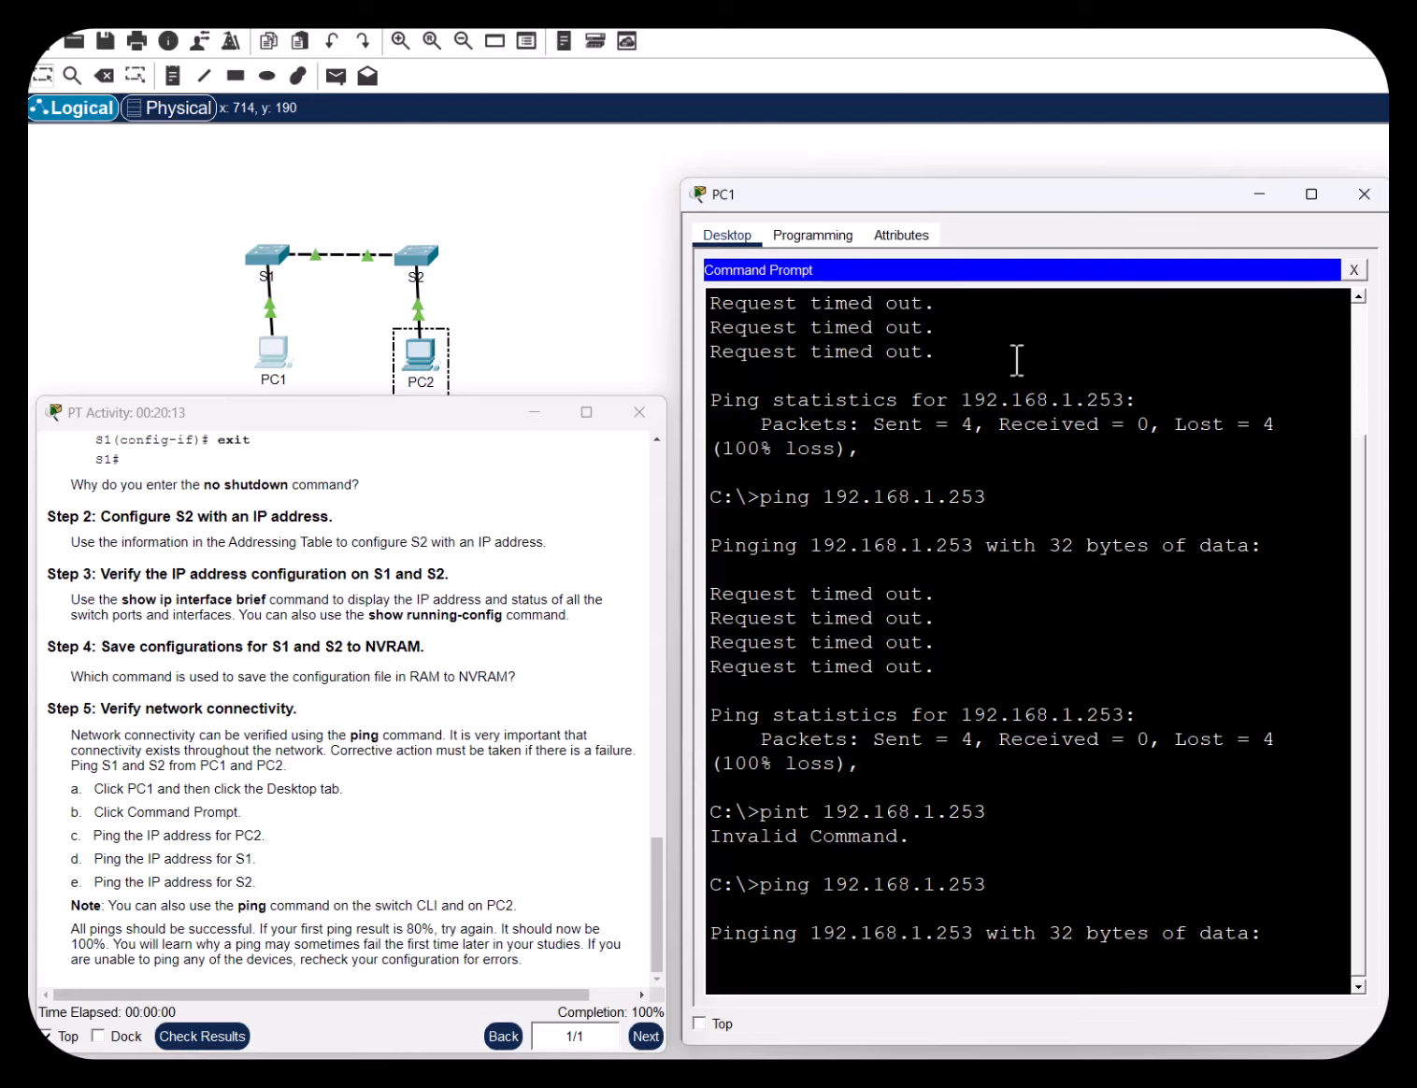
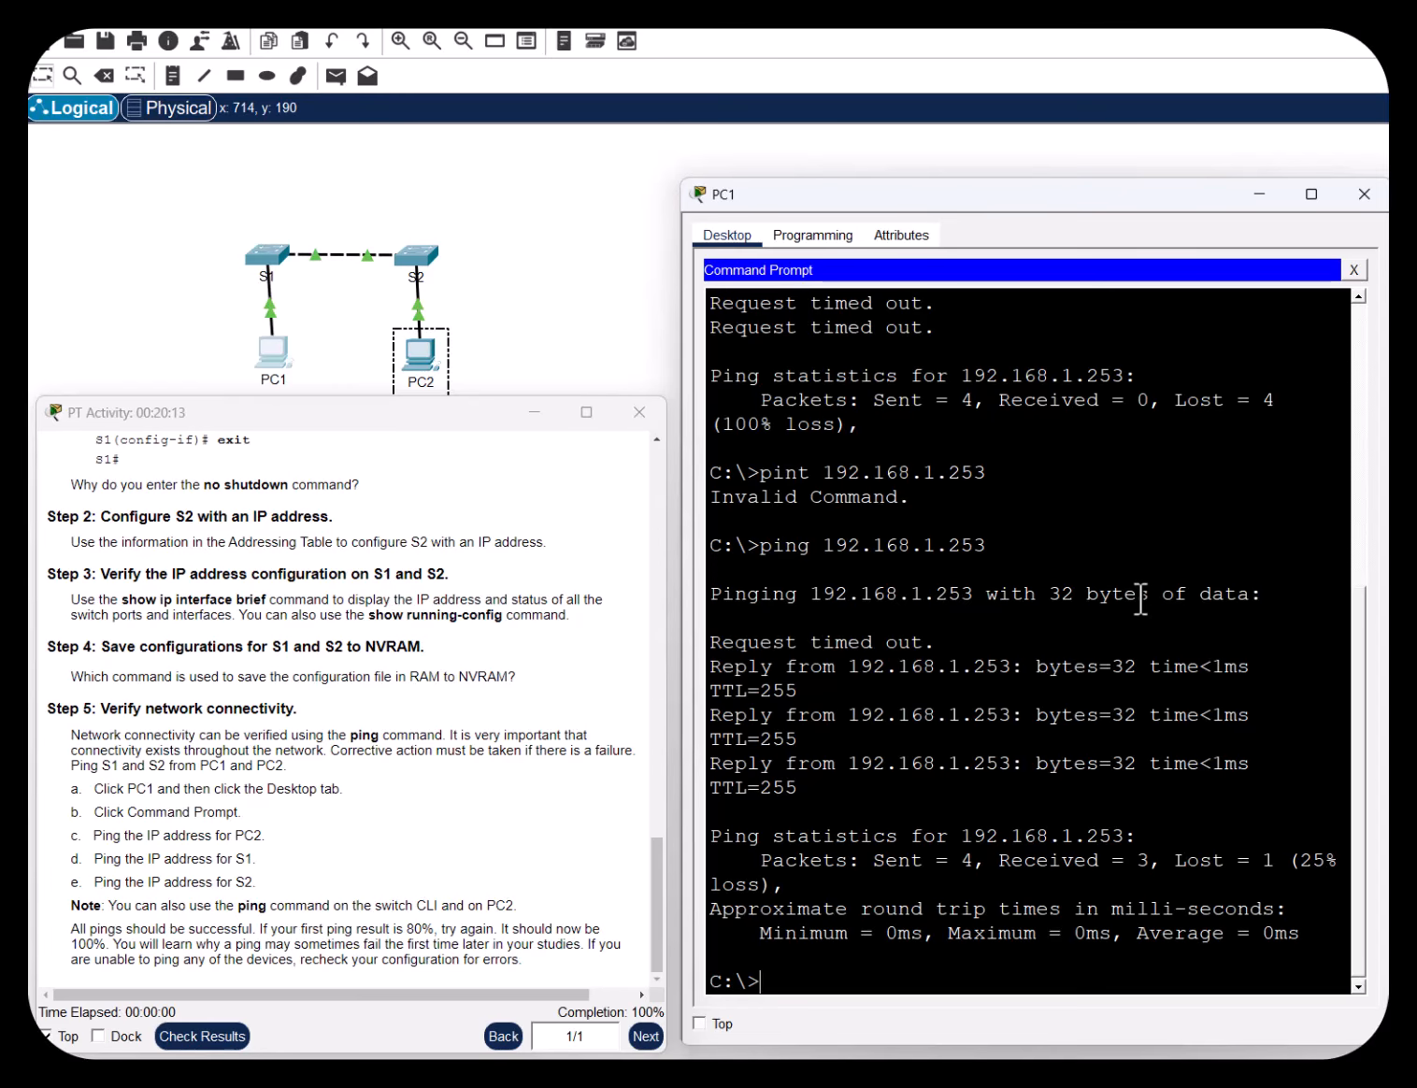
# Widen PC1's console and rerun the ping to 192.168.1.253 to get 4 of 4 replies, 0% loss
pyautogui.press('Up')
pyautogui.press('Return')
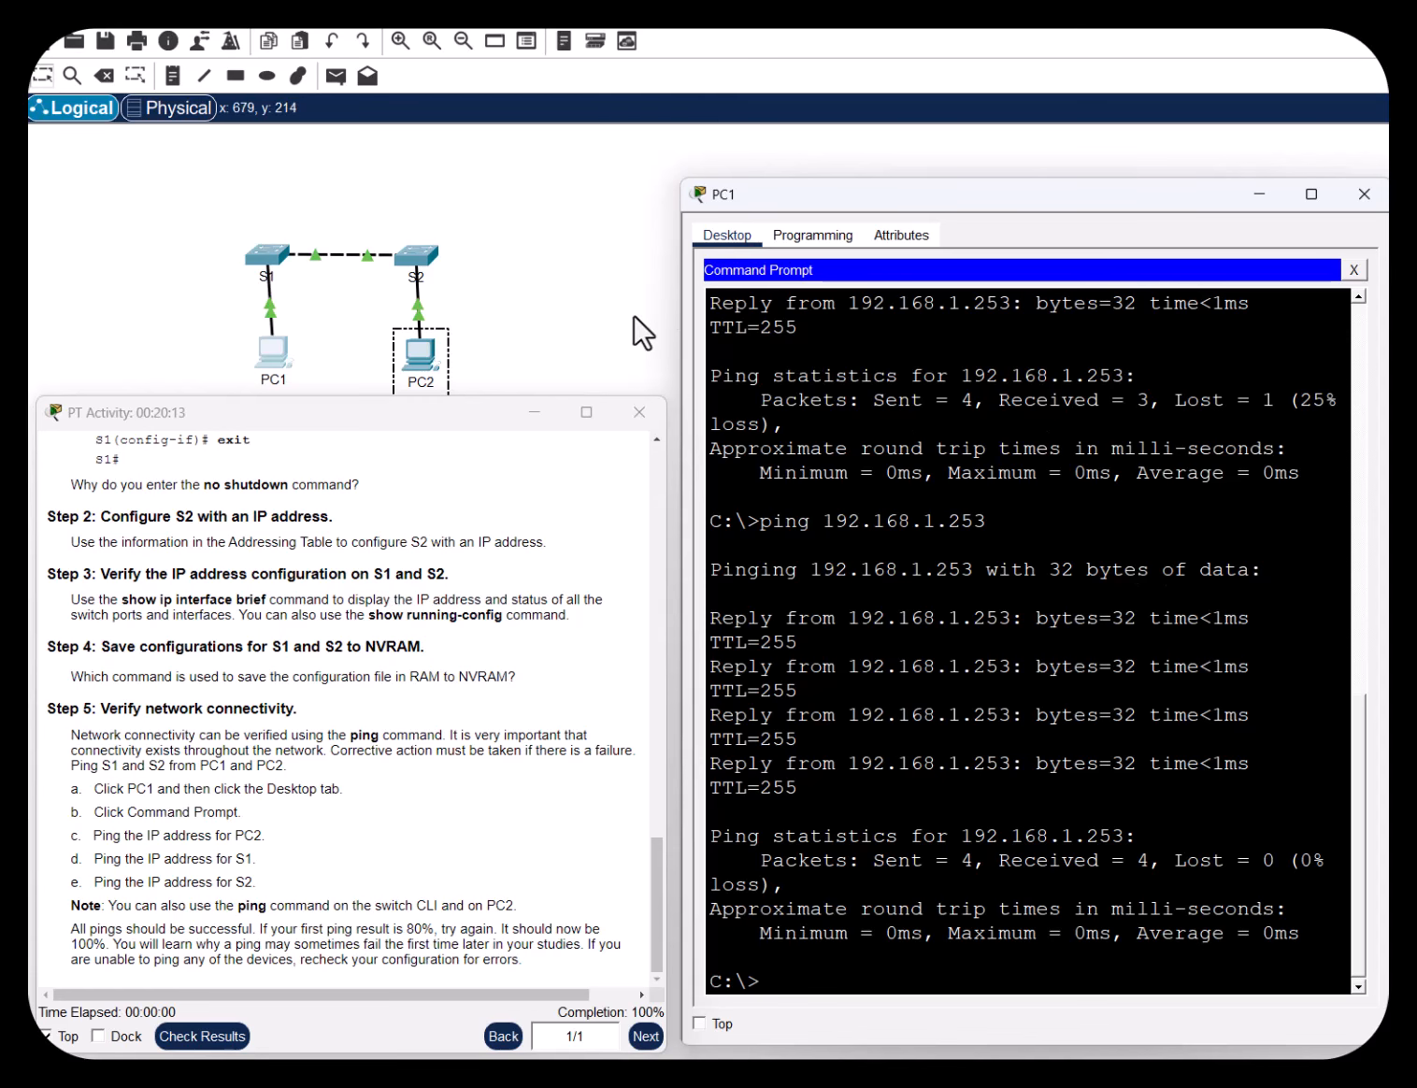
pyautogui.moveTo(670, 316); pyautogui.dragTo(528, 316)
pyautogui.moveTo(894, 202); pyautogui.dragTo(1027, 203)
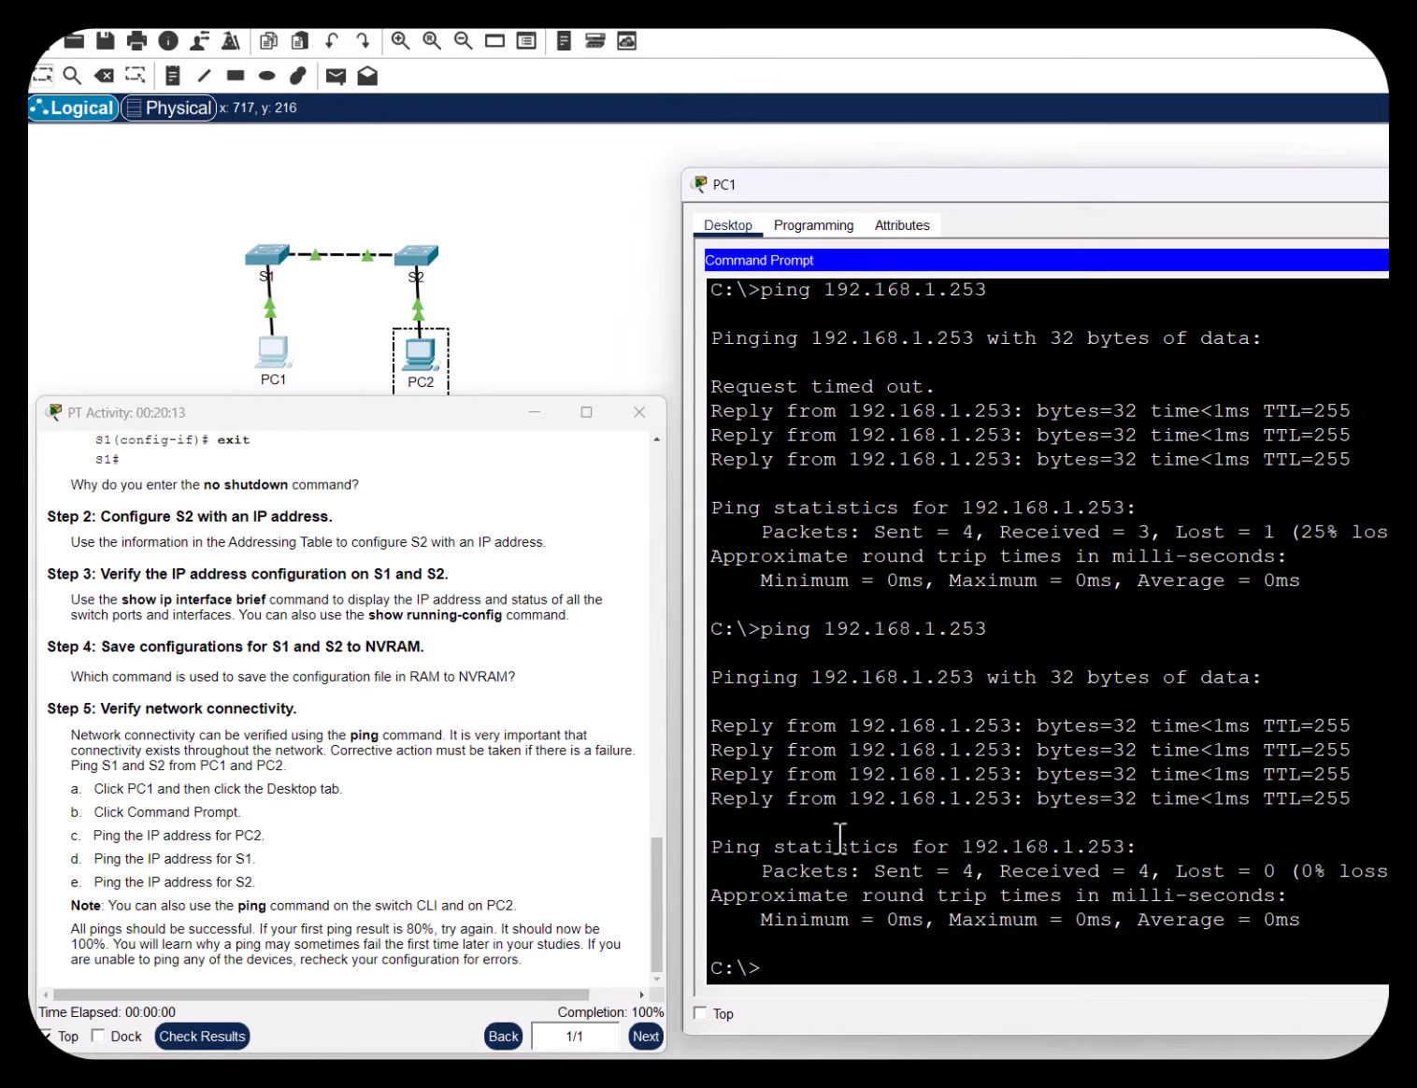
pyautogui.press('Up')
pyautogui.press('Return')
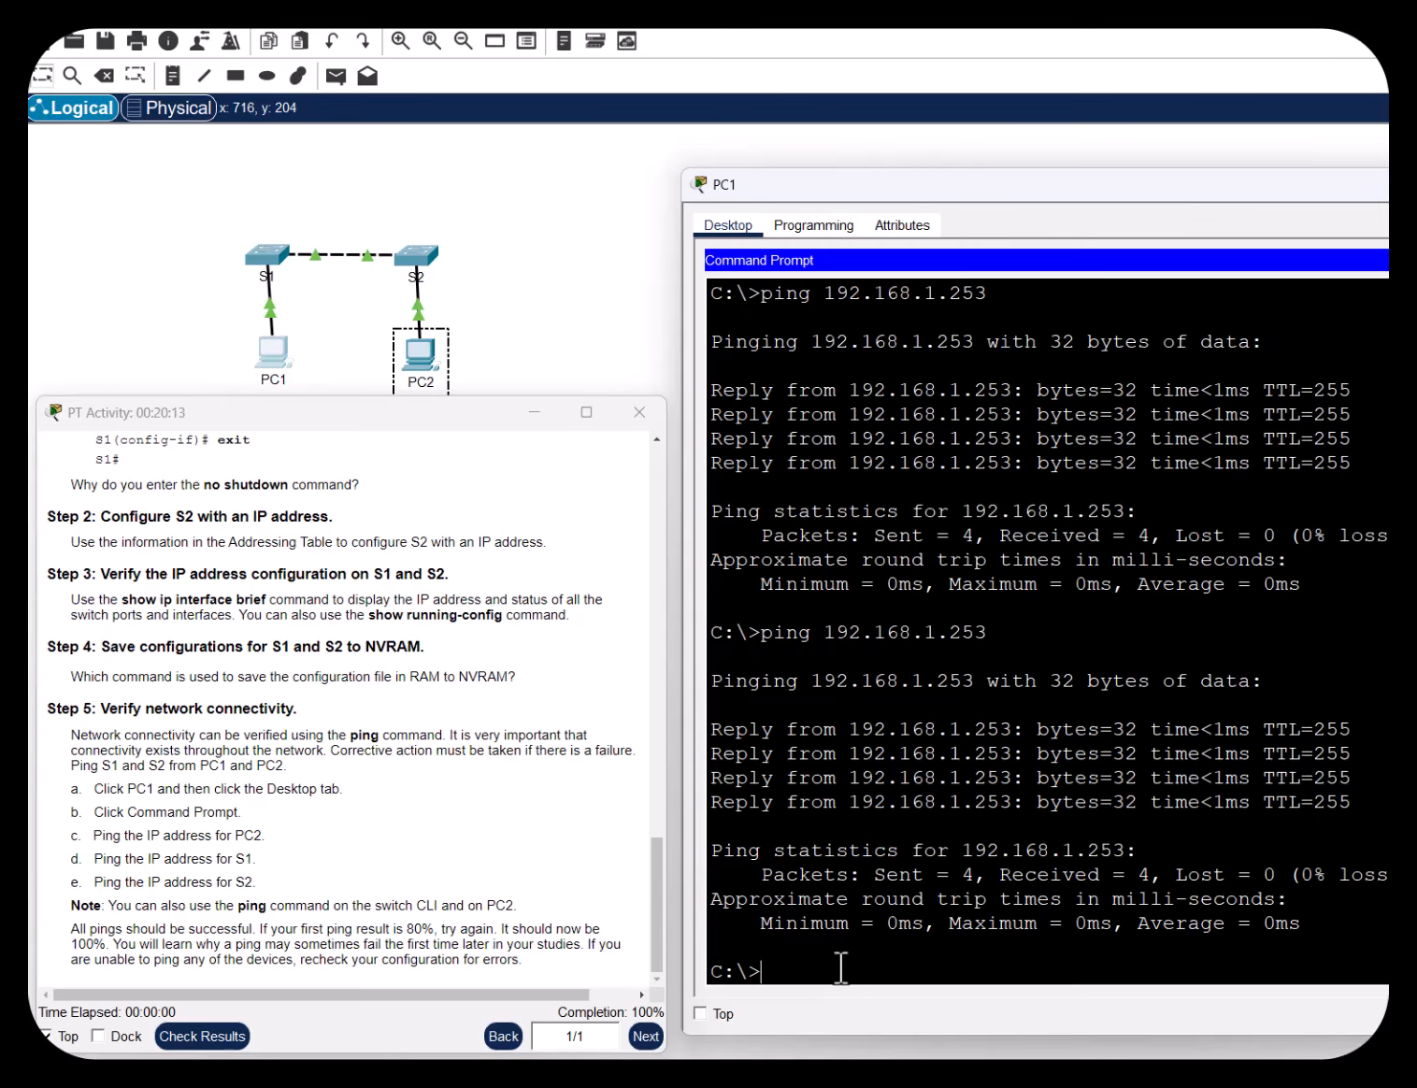
# Ping 192.168.1.254, then repeat after the 25% loss to get 4 of 4 replies
pyautogui.write('ping 192.168.1.254')
pyautogui.press('Return')
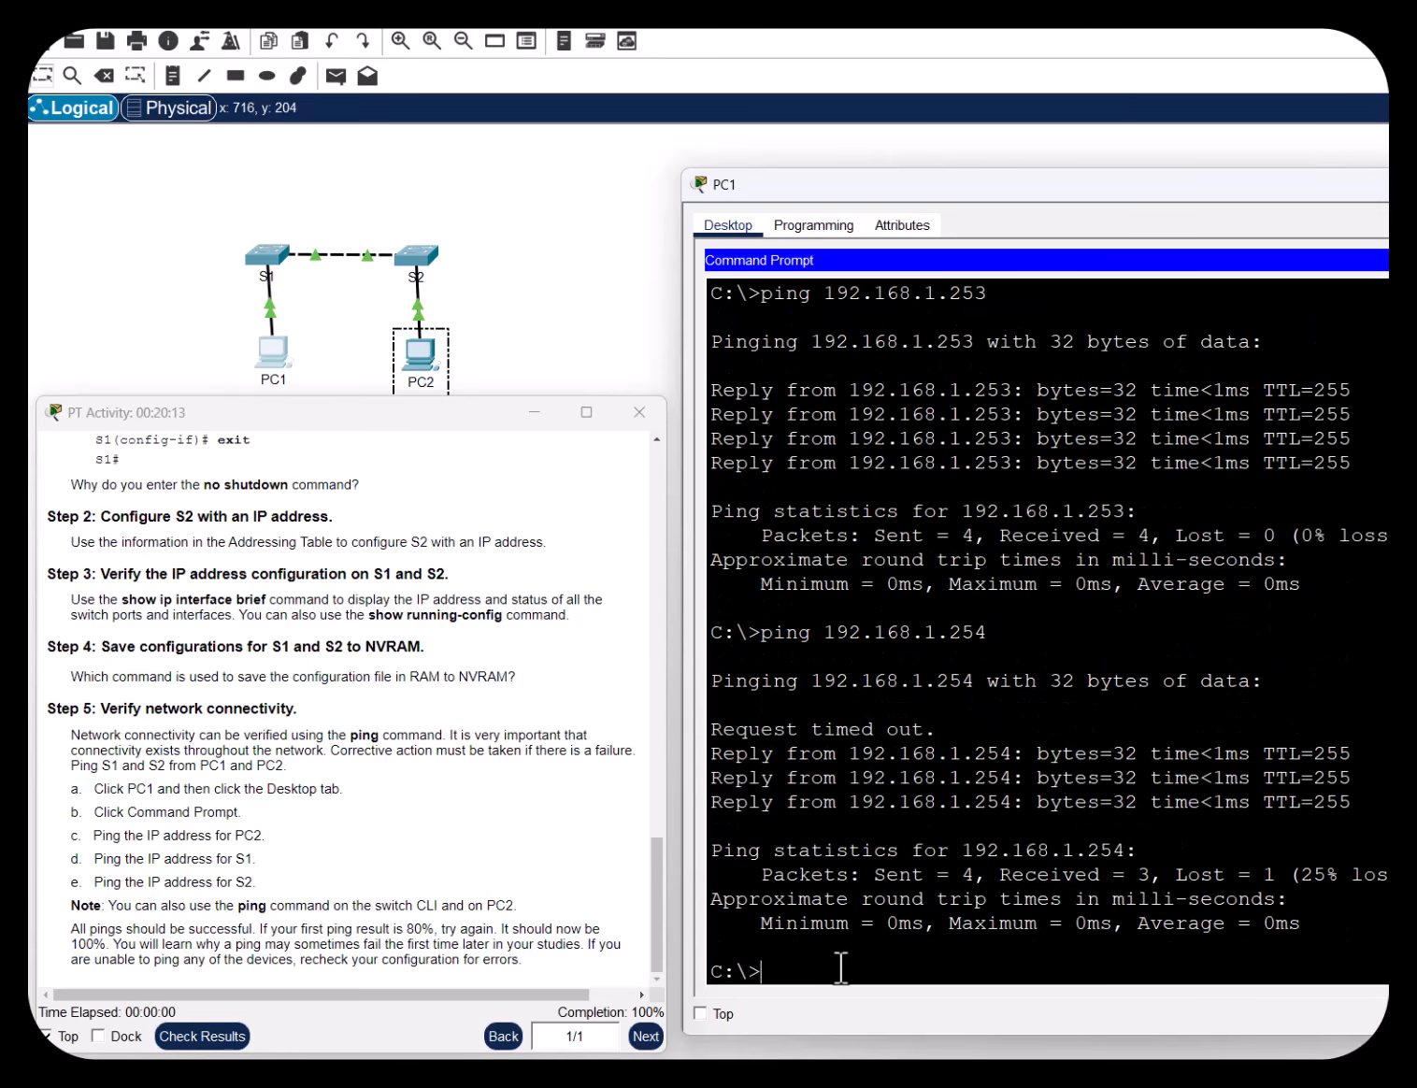
pyautogui.moveTo(936, 731); pyautogui.dragTo(708, 729)
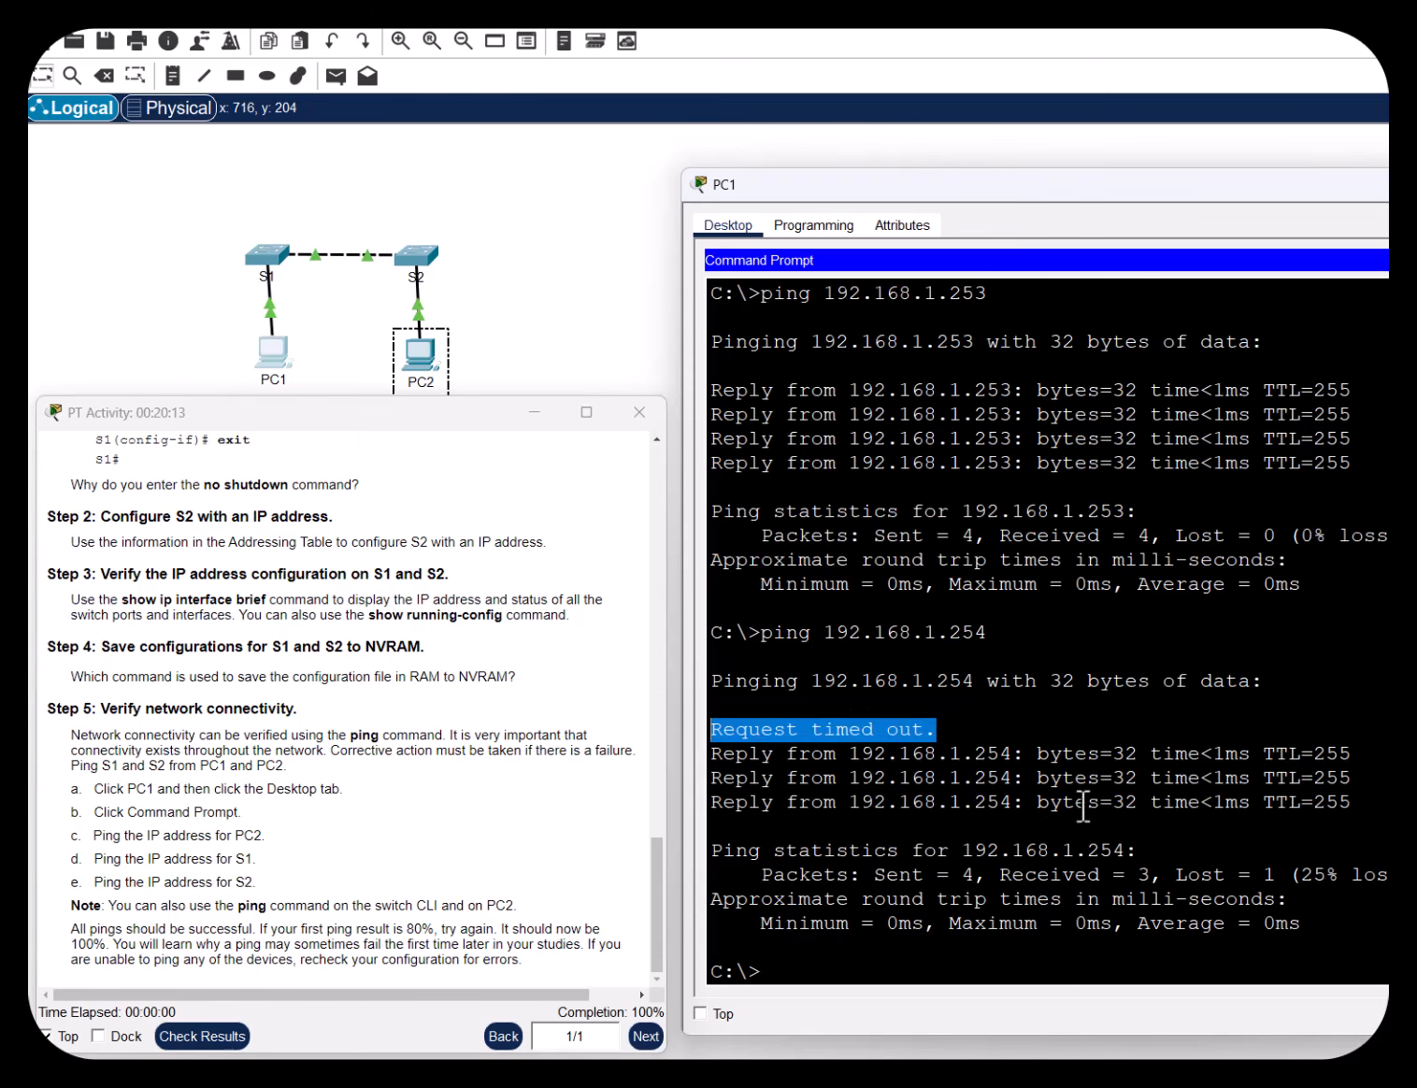
pyautogui.moveTo(1352, 801); pyautogui.dragTo(711, 701)
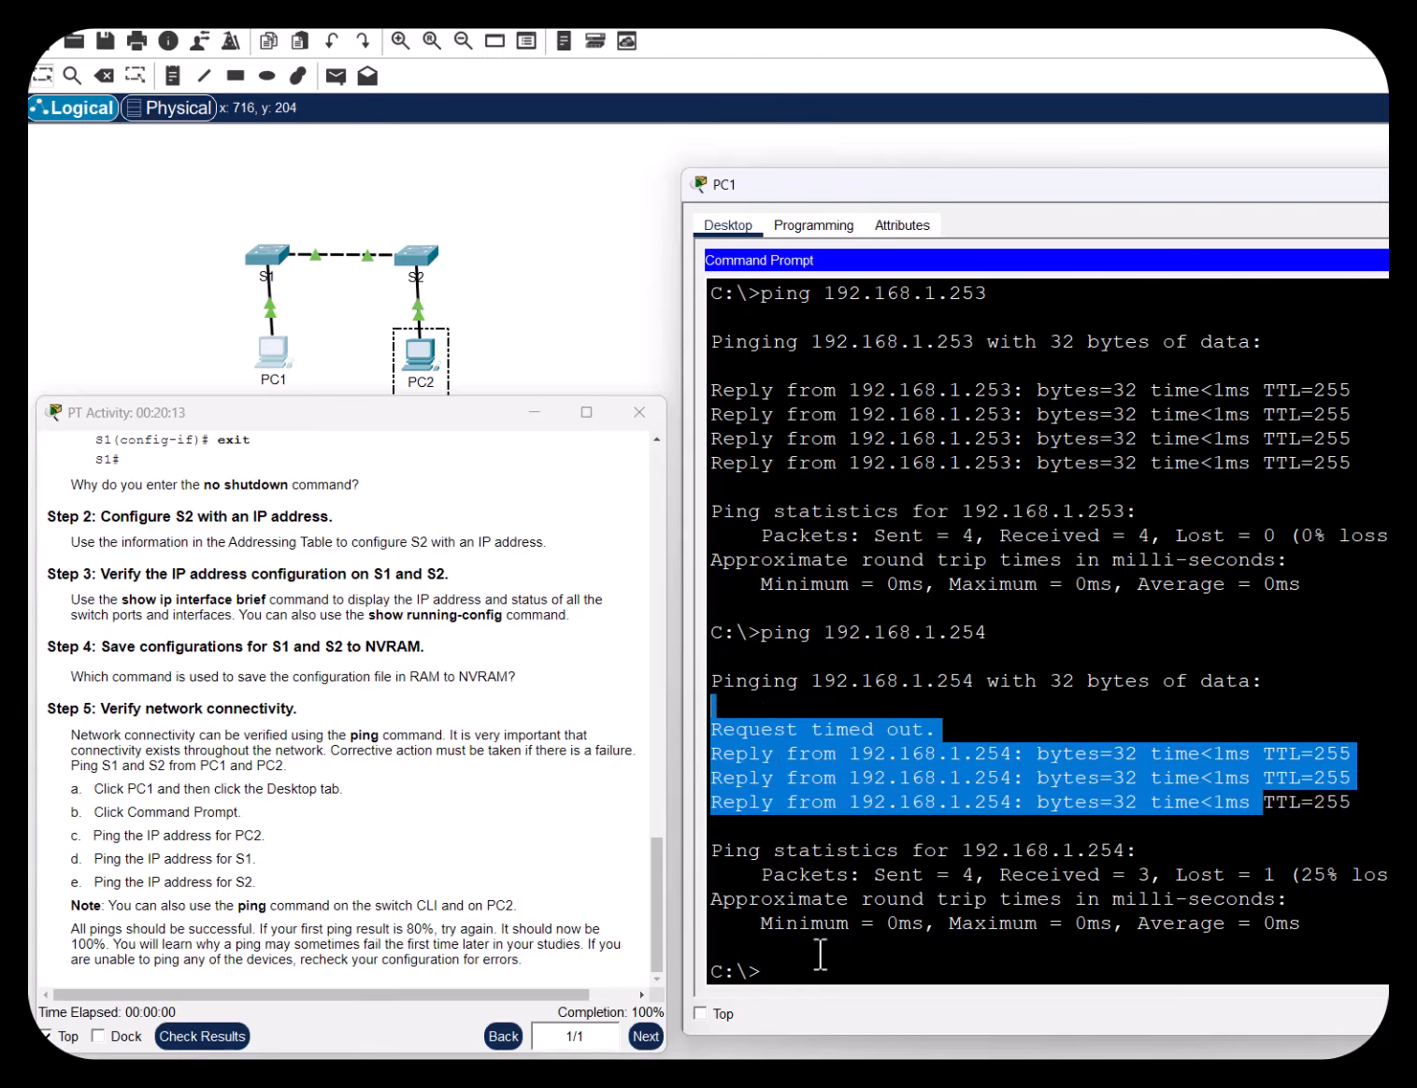
pyautogui.press('Up')
pyautogui.press('Return')
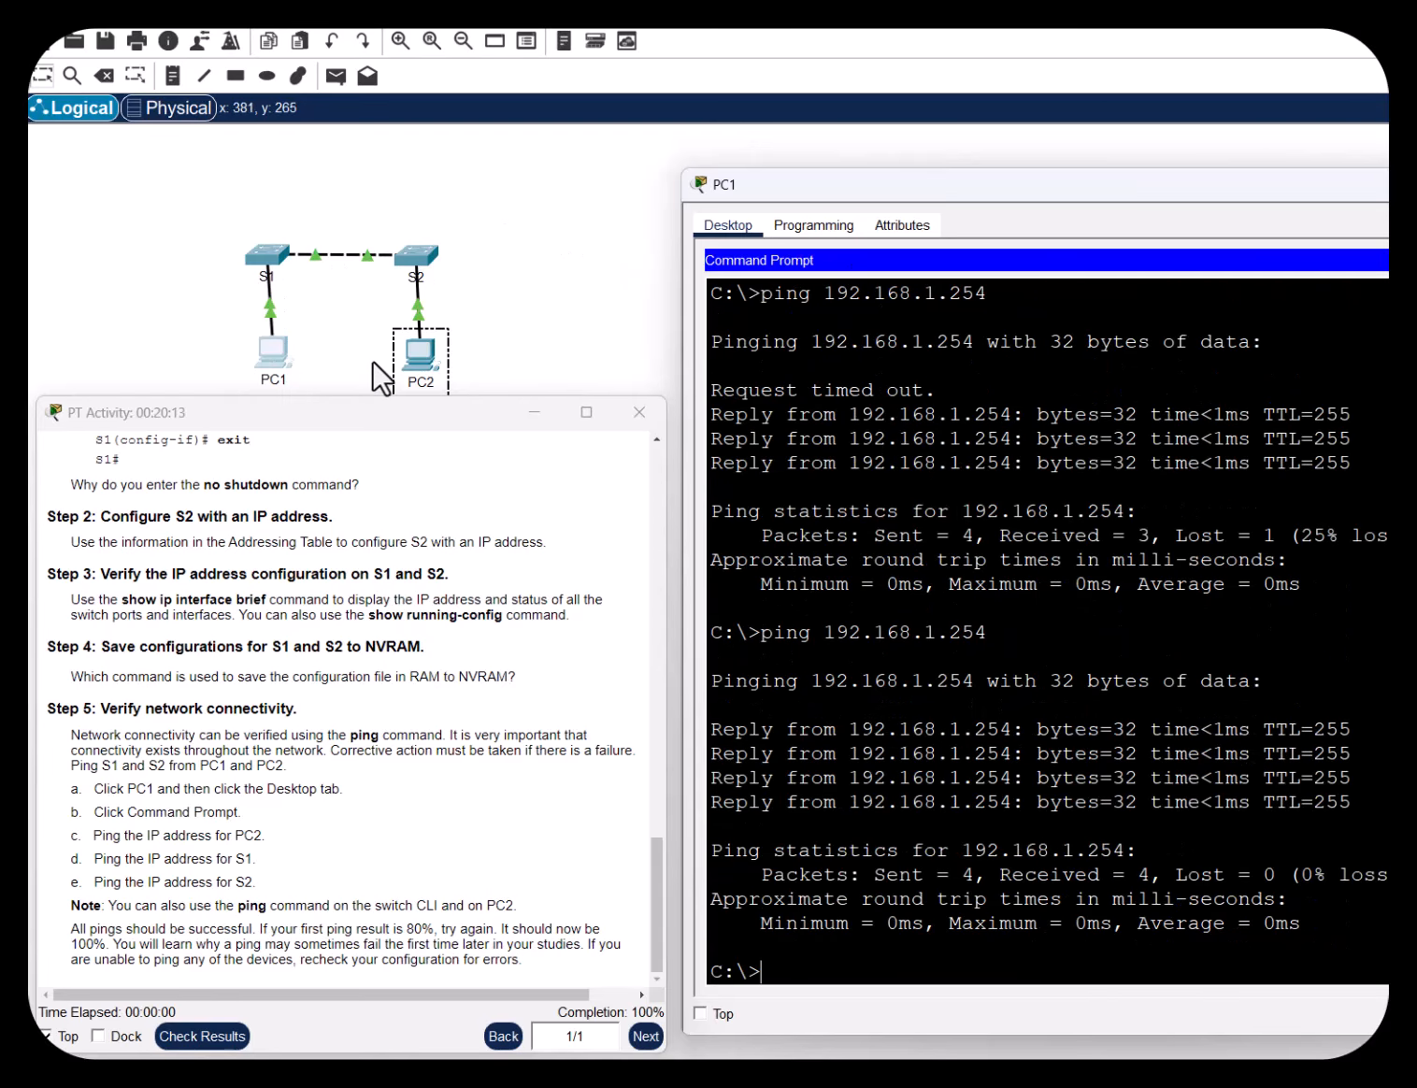
# Ping PC2 at 192.168.1.2 from PC1, receiving 4 of 4 replies with 0% loss
pyautogui.write('ping 192.168.1.2')
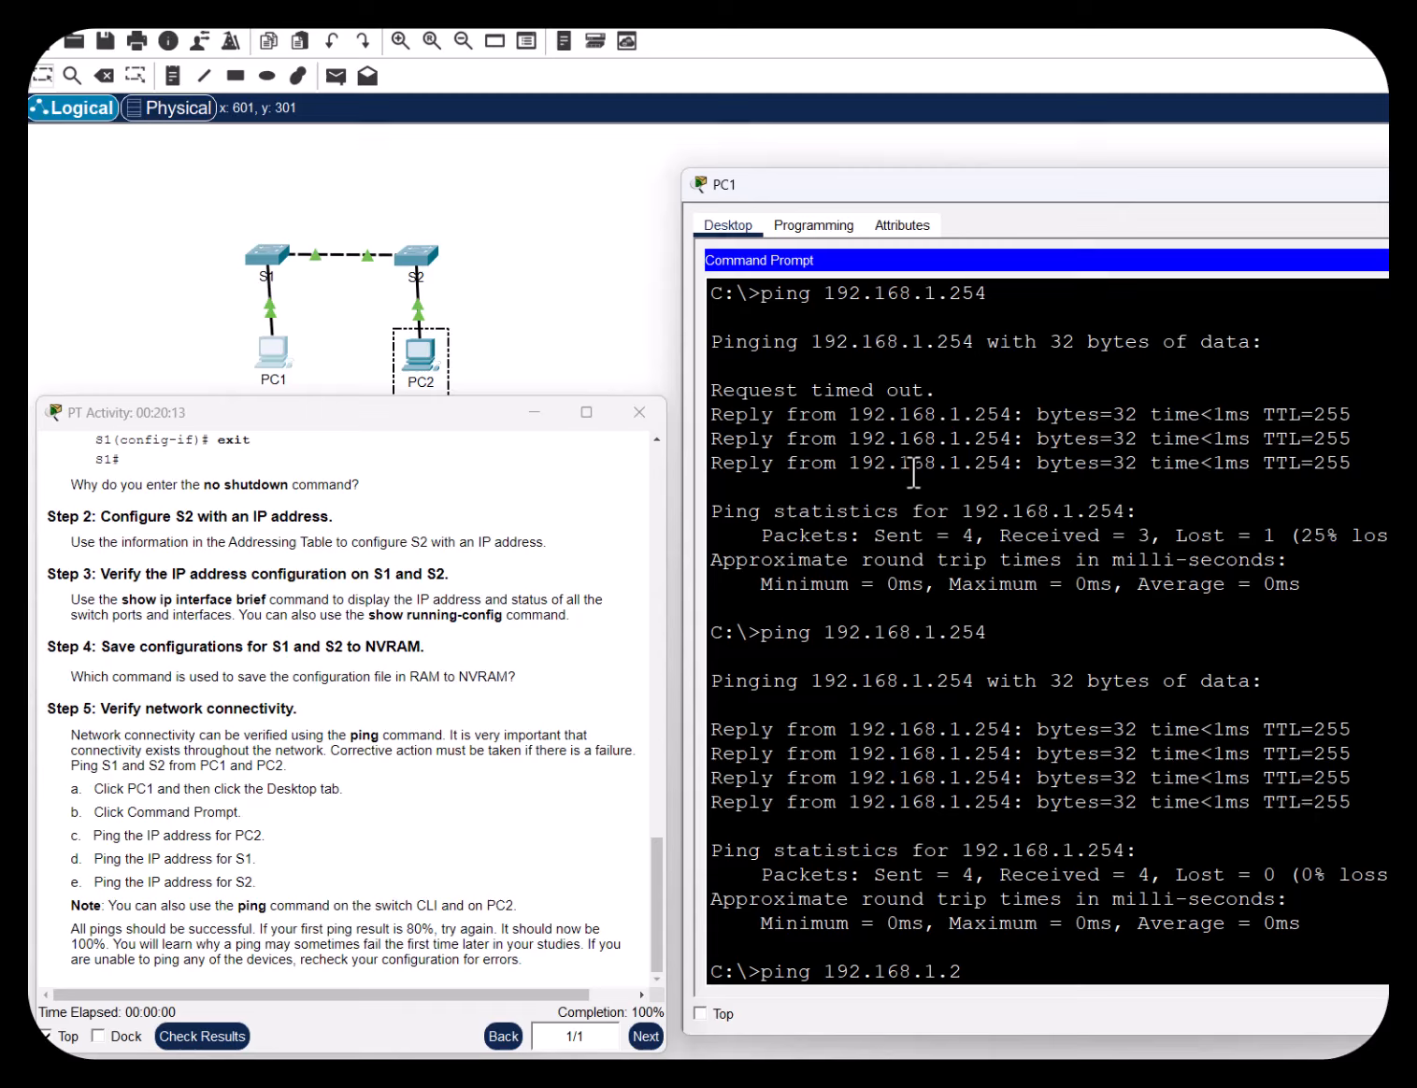
pyautogui.press('Return')
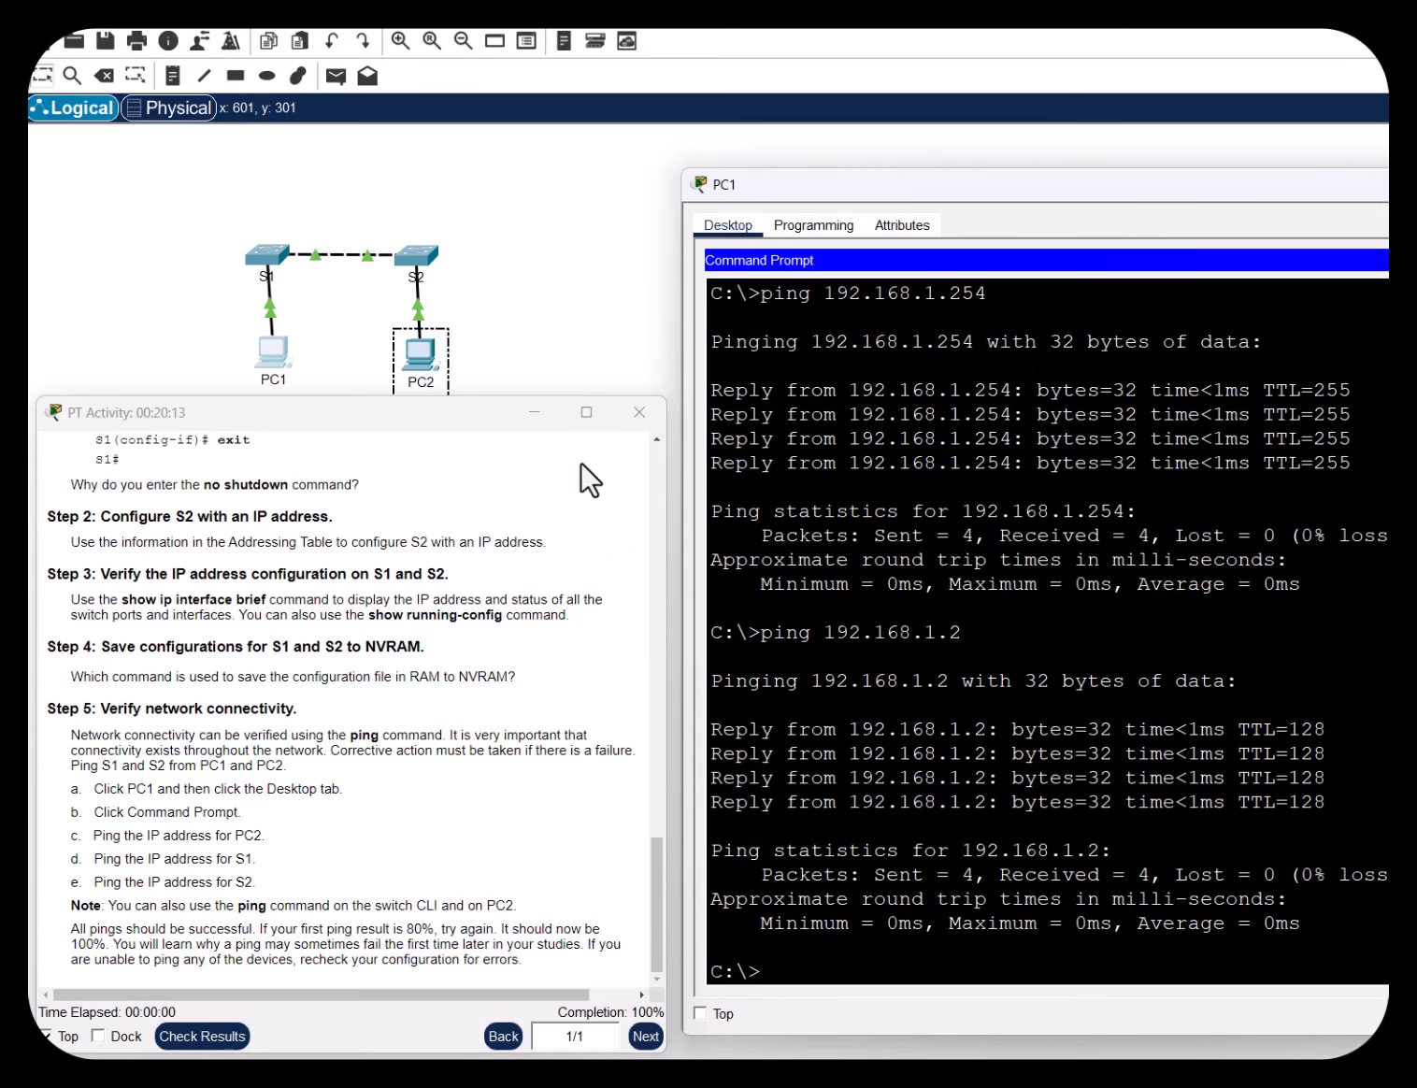
pyautogui.moveTo(1416, 257)
pyautogui.mouseDown()
pyautogui.moveTo(1393, 257)
pyautogui.moveTo(1416, 257)
pyautogui.mouseUp()
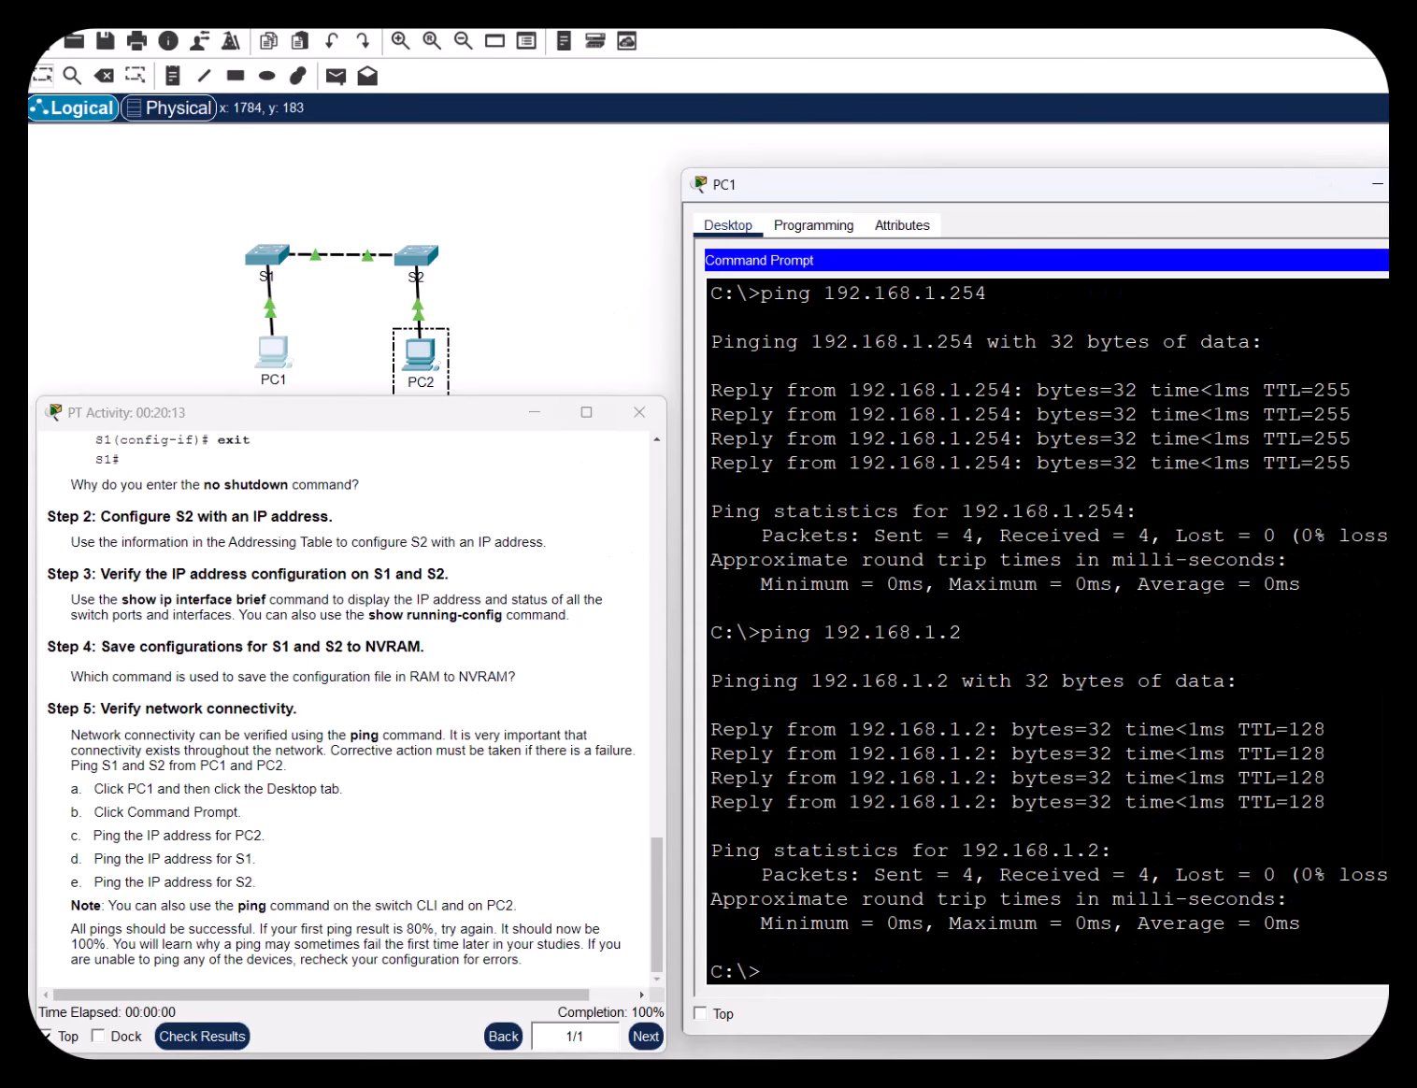